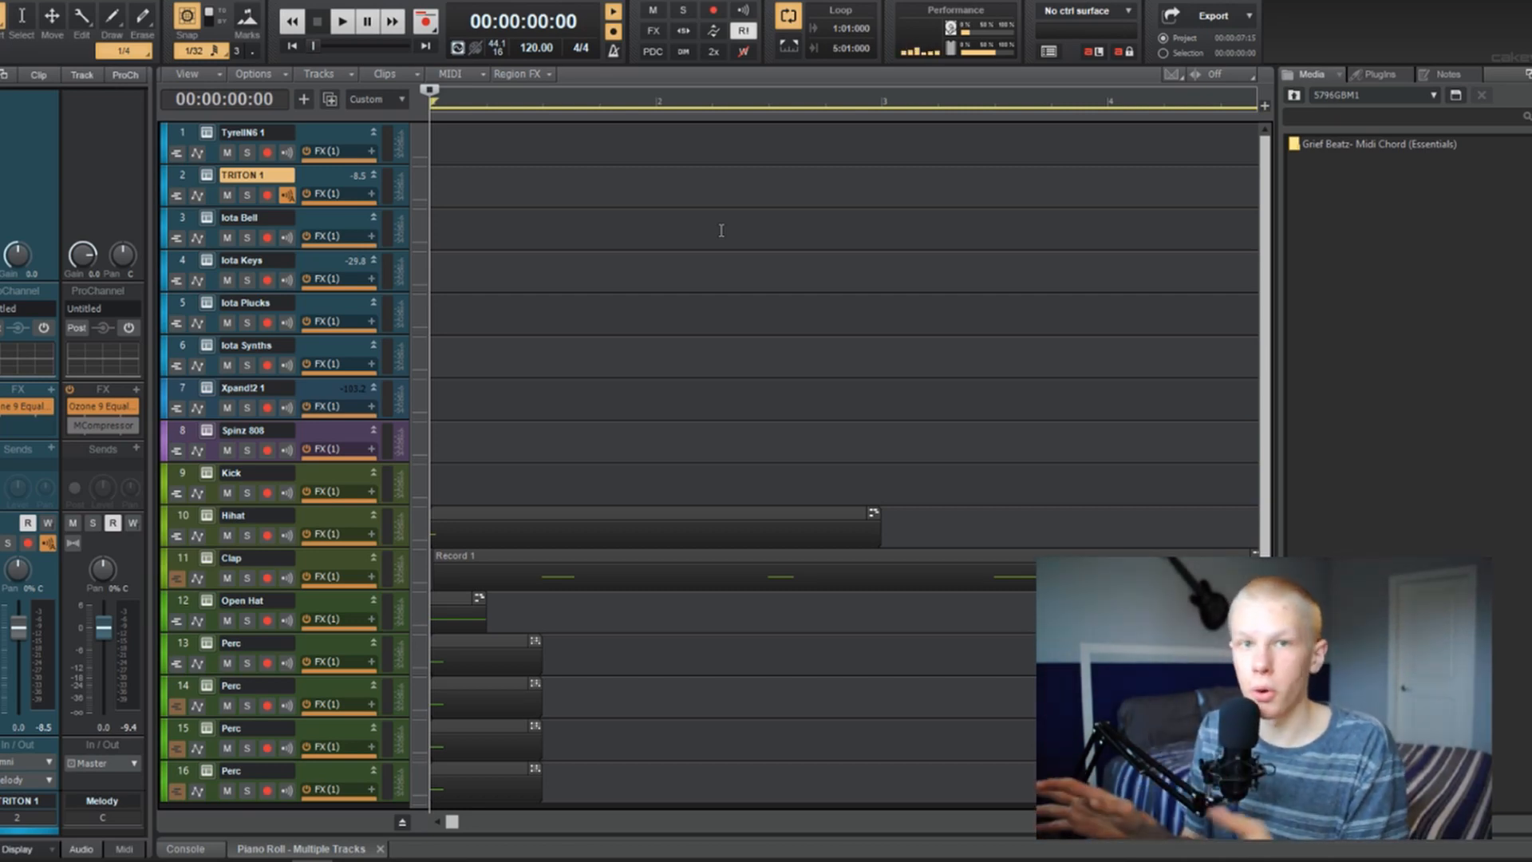
# Look through the MIDI chord files in the Chords folder of the Grief Beatz chord pack.
pyautogui.doubleClick(1325, 146)
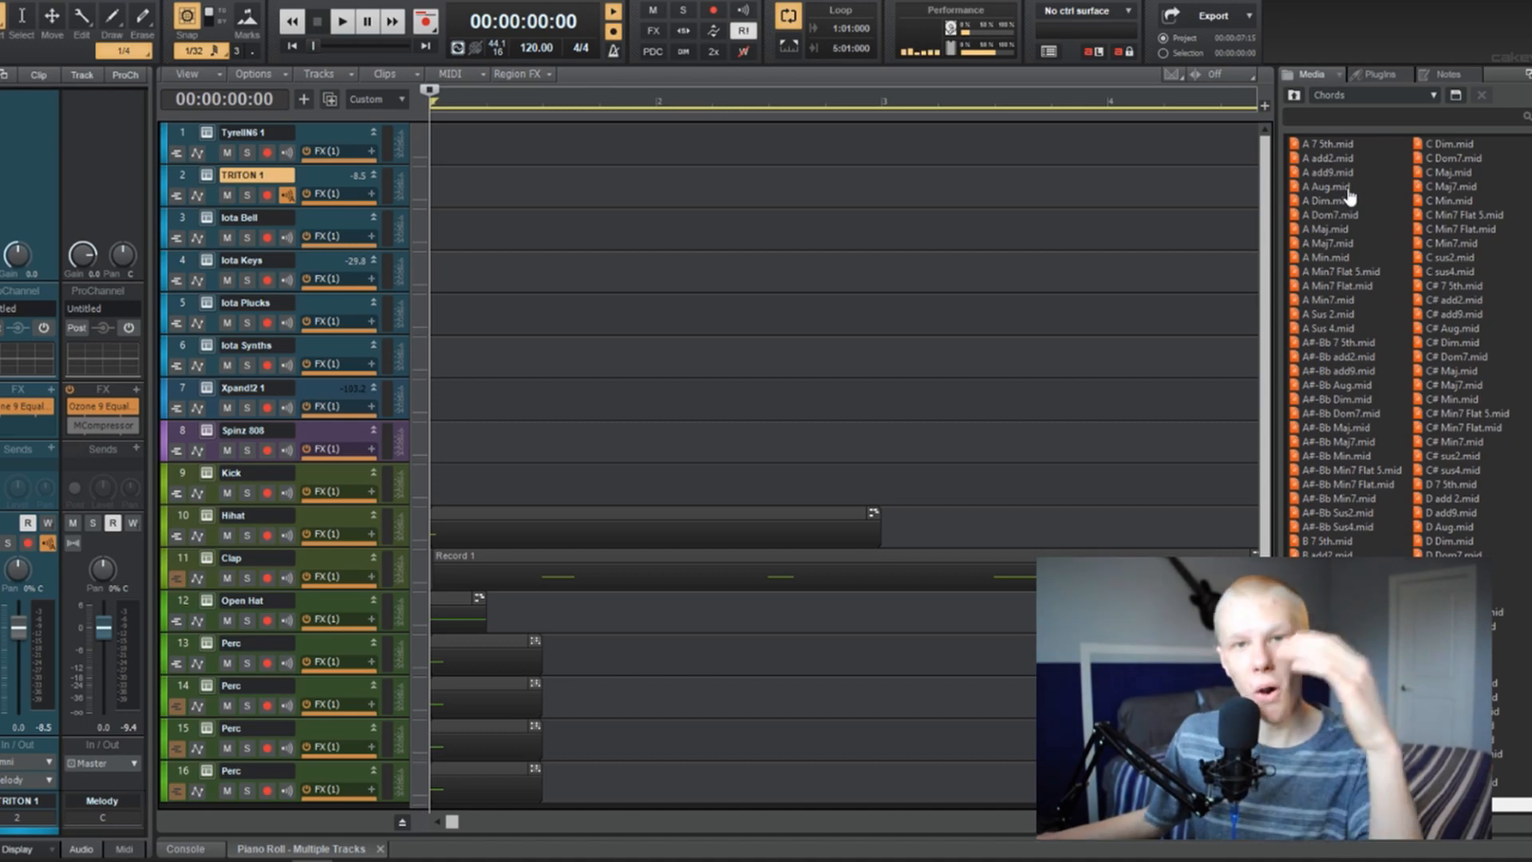
pyautogui.click(1294, 95)
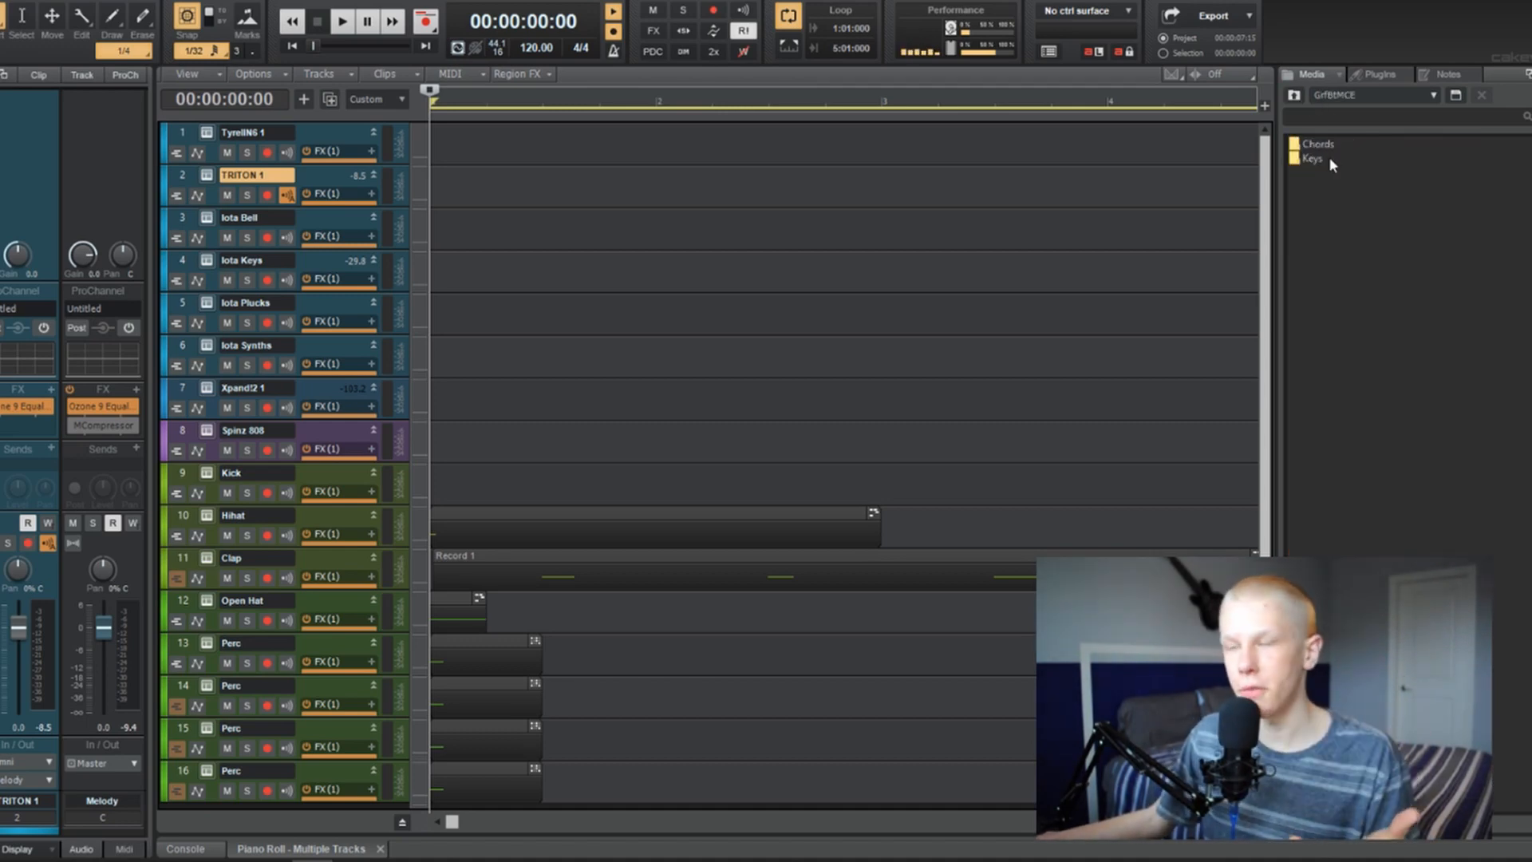
pyautogui.doubleClick(1325, 147)
pyautogui.scroll(-2, 1355, 195)
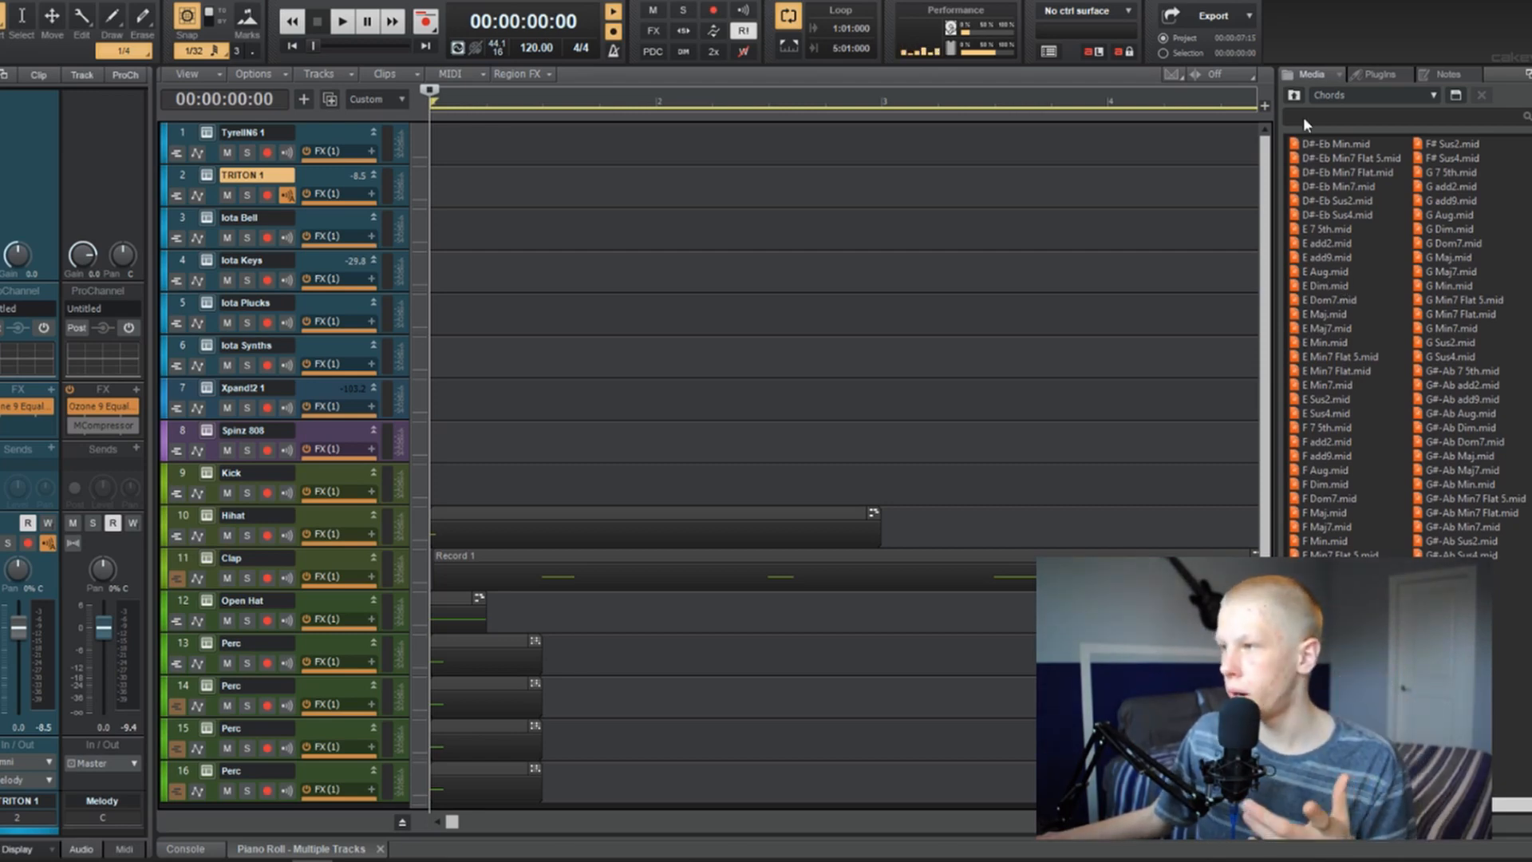
pyautogui.click(1294, 95)
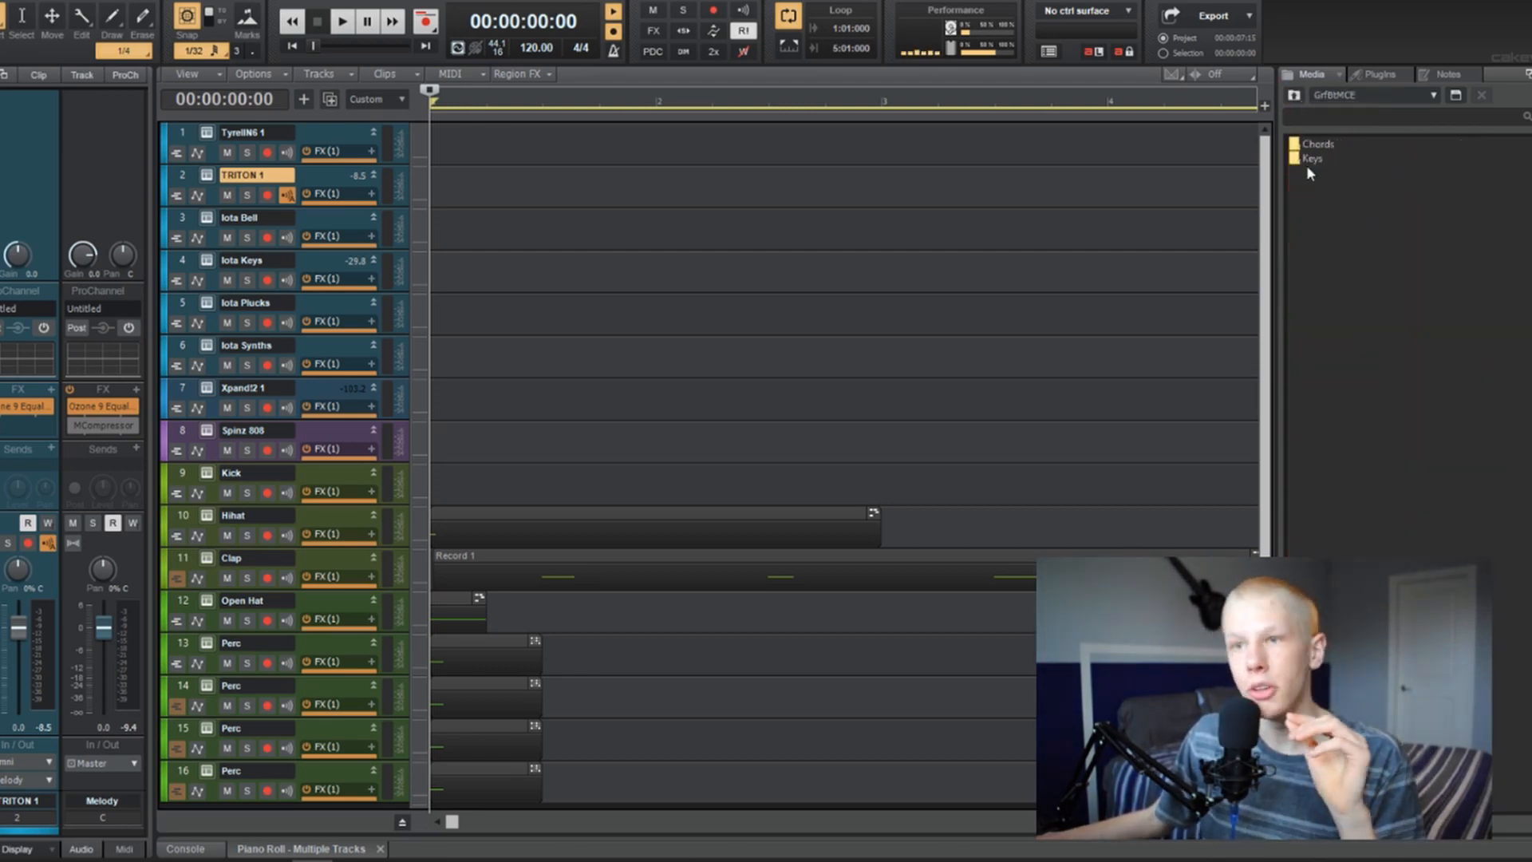
# Find the D# Minor folder under Keys and place the D#-Eb Min7 chord file at the start of the TRITON 1 track.
pyautogui.doubleClick(1307, 159)
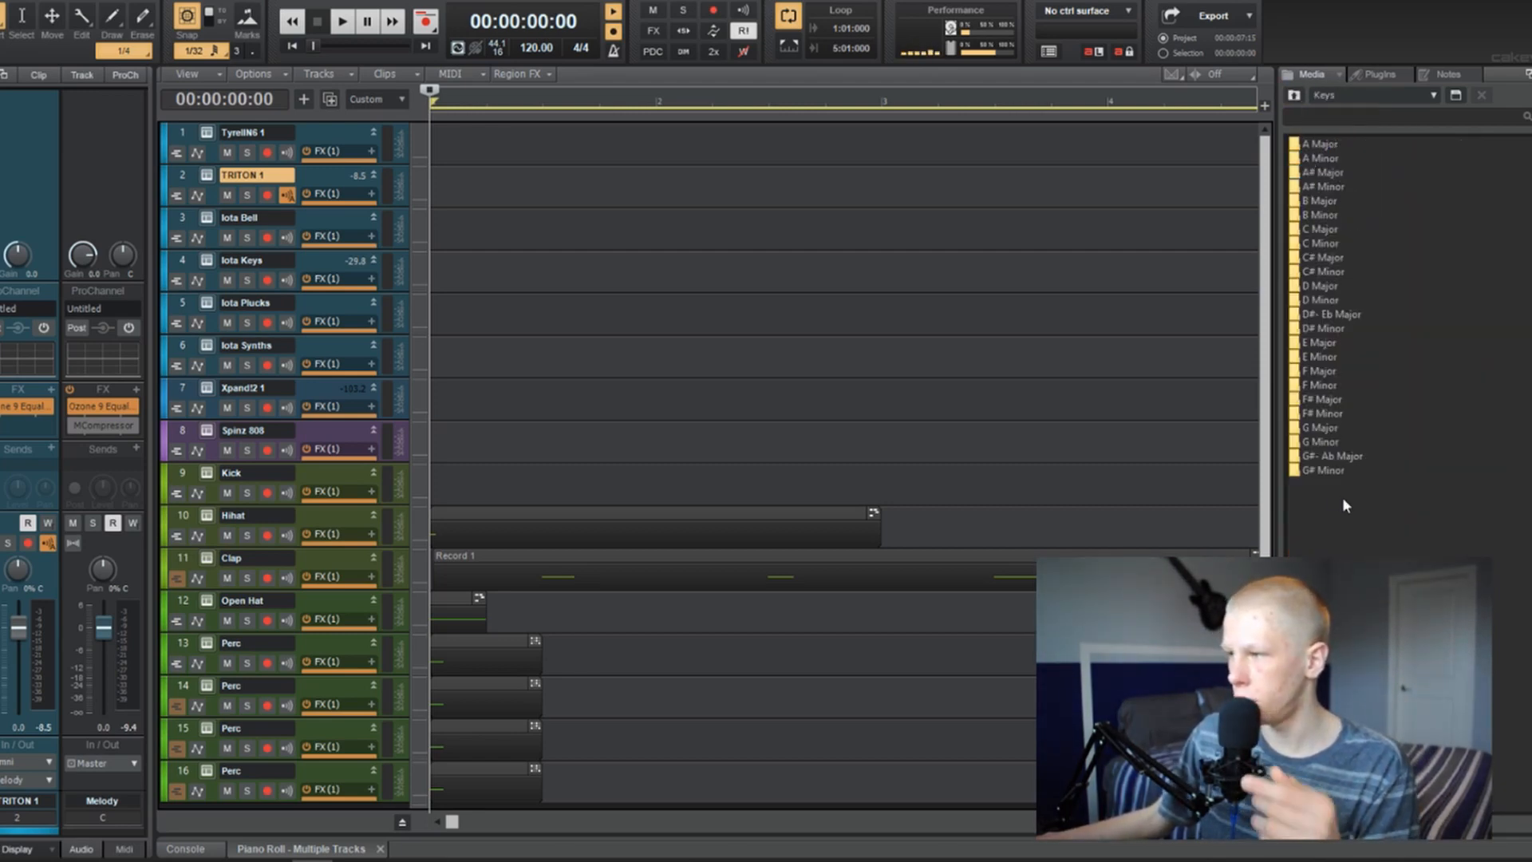
pyautogui.doubleClick(1323, 329)
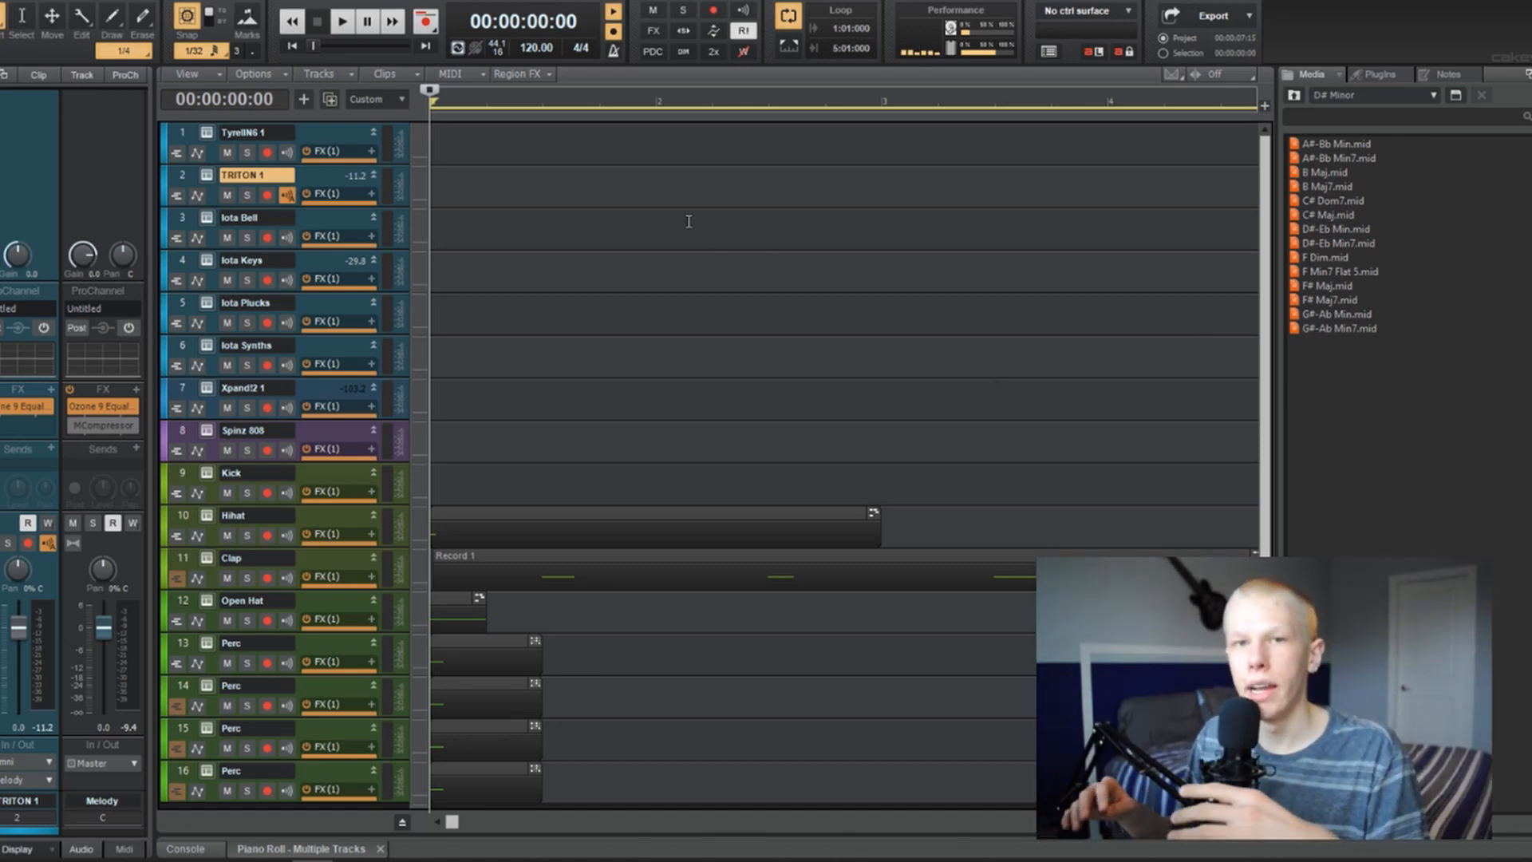
pyautogui.click(448, 168)
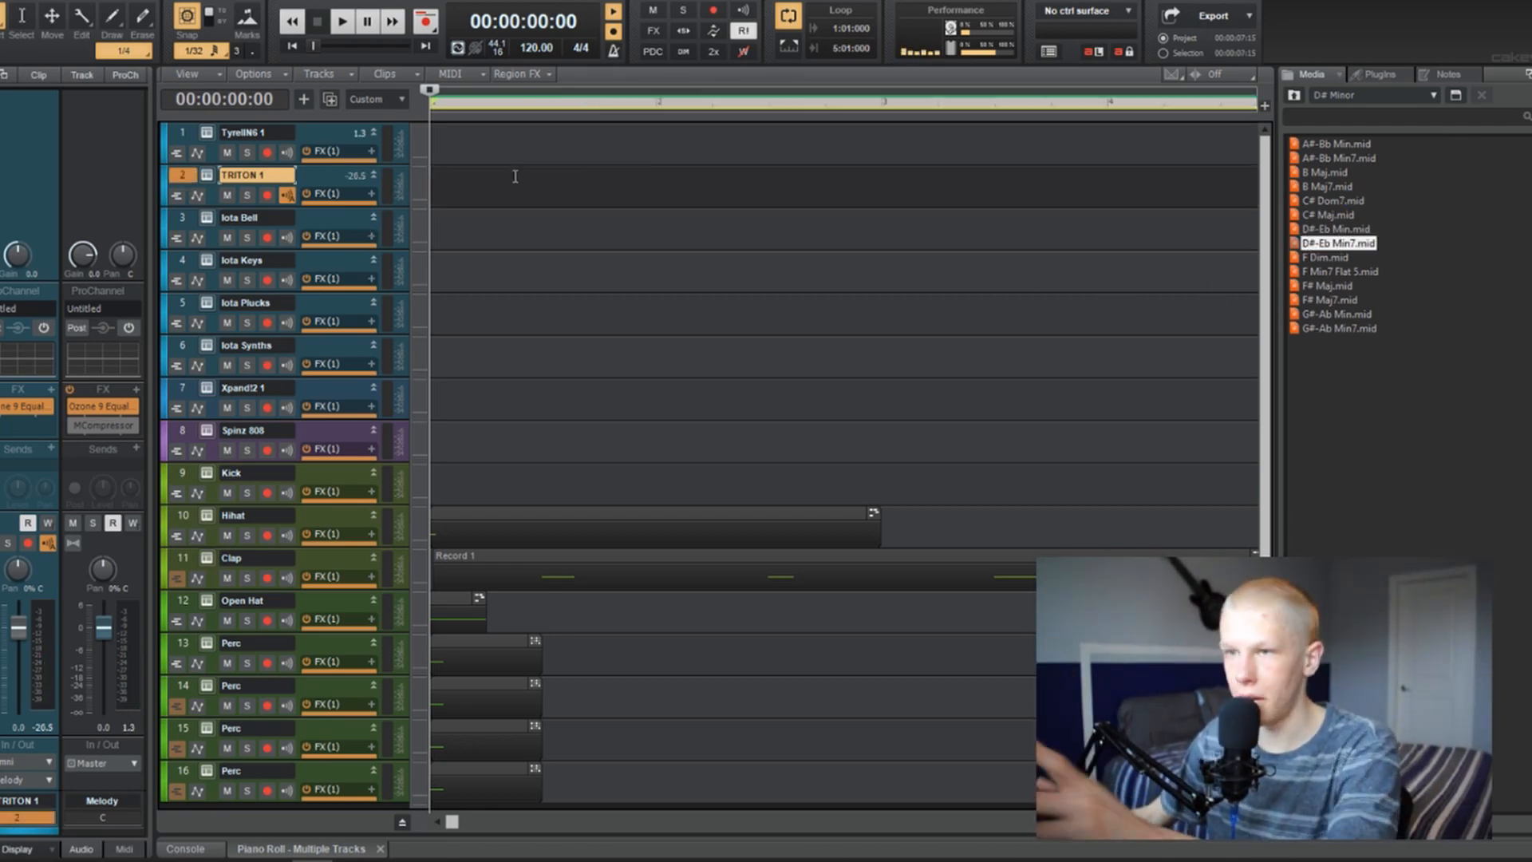
pyautogui.moveTo(434, 85)
pyautogui.mouseDown()
pyautogui.moveTo(556, 108)
pyautogui.moveTo(445, 141)
pyautogui.moveTo(419, 114)
pyautogui.mouseUp()
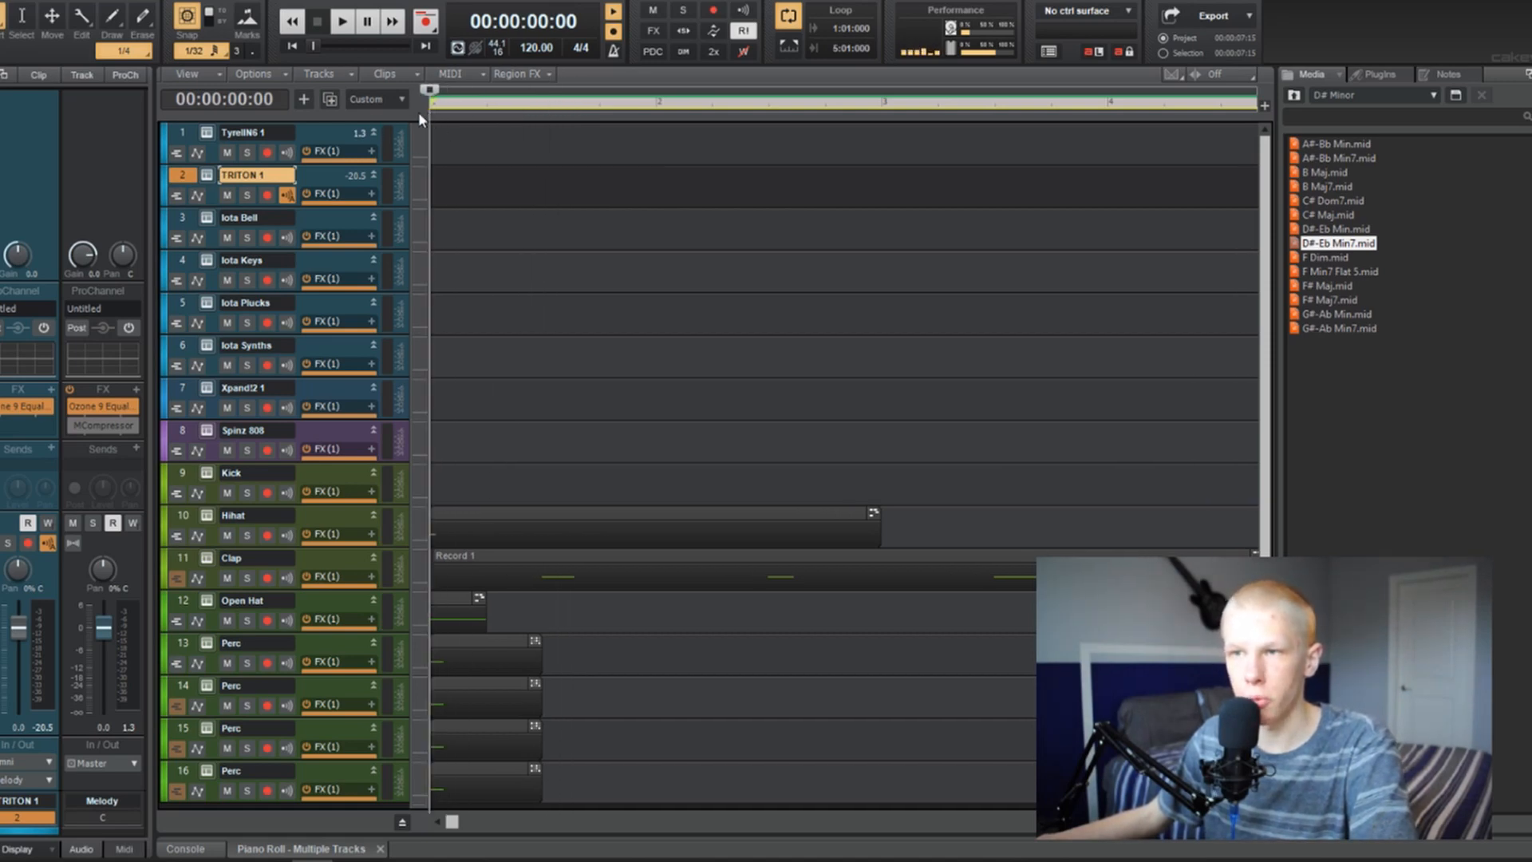
pyautogui.hotkey('ctrl', 'a')
pyautogui.click(188, 182)
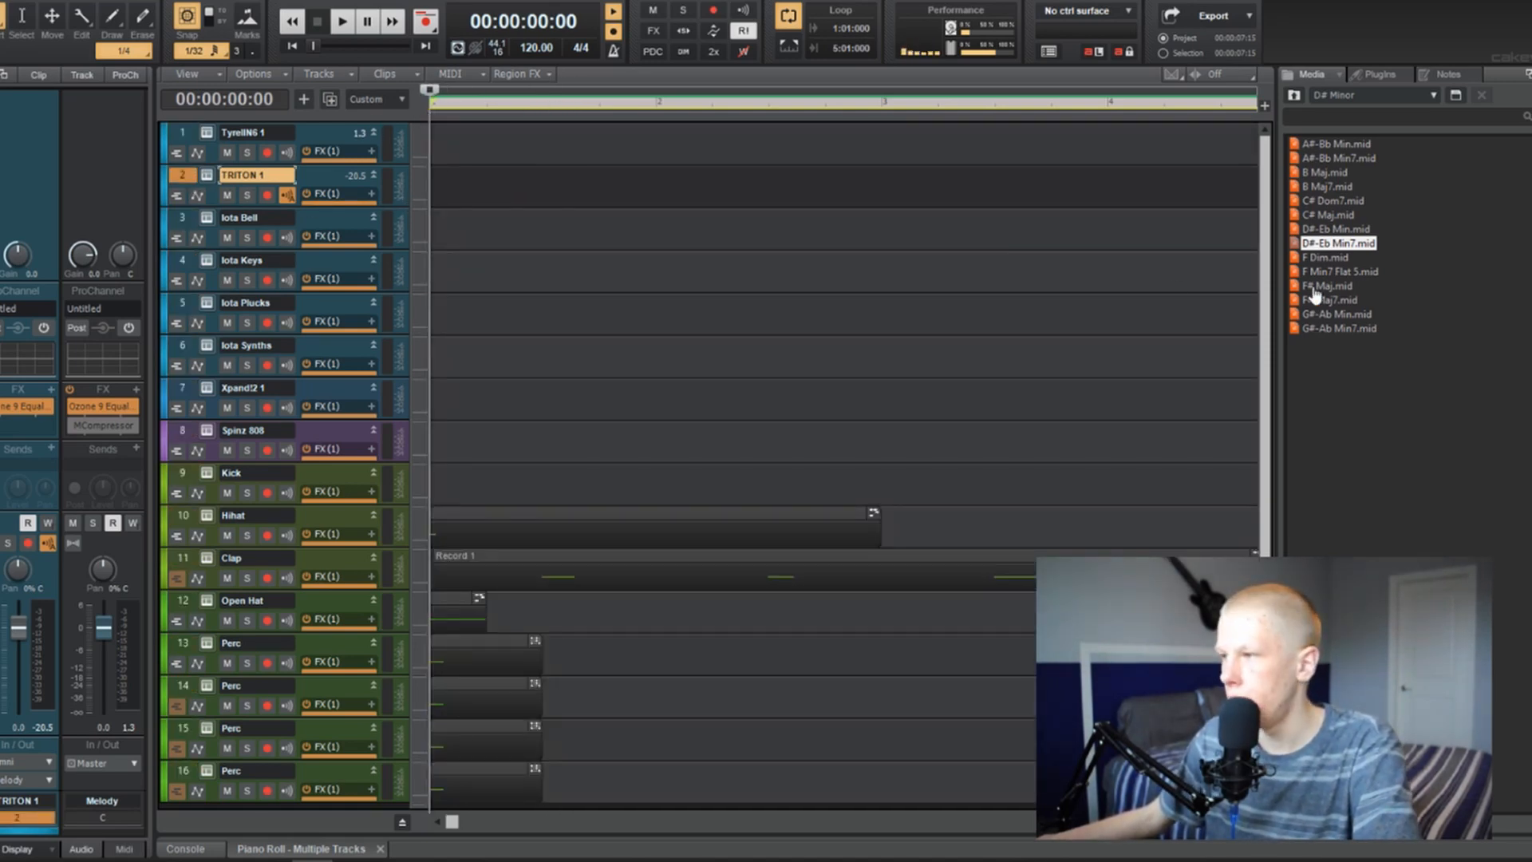
pyautogui.moveTo(1340, 242); pyautogui.dragTo(603, 193)
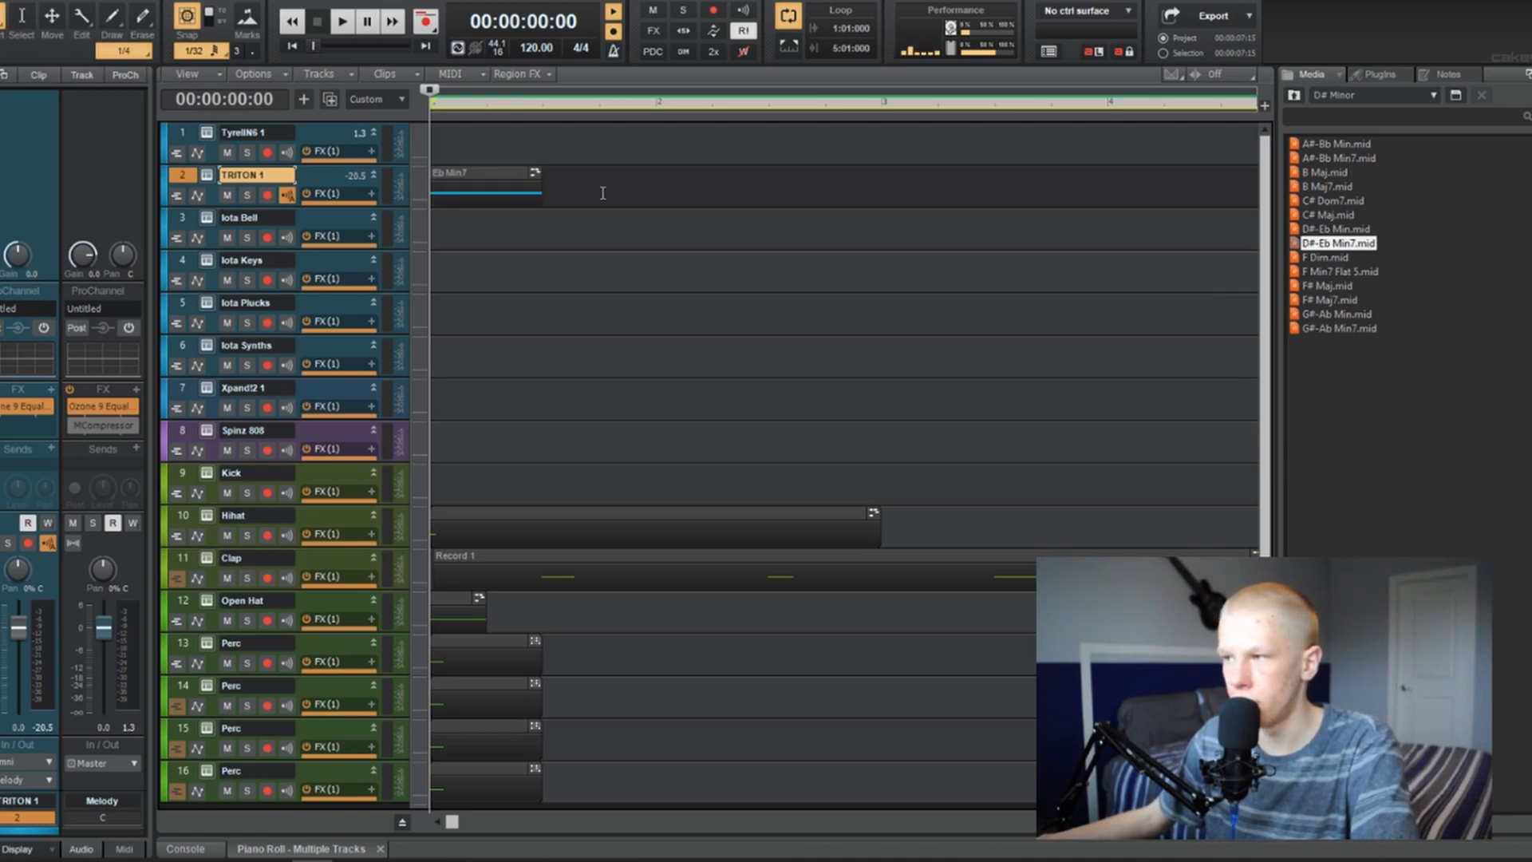
pyautogui.click(547, 107)
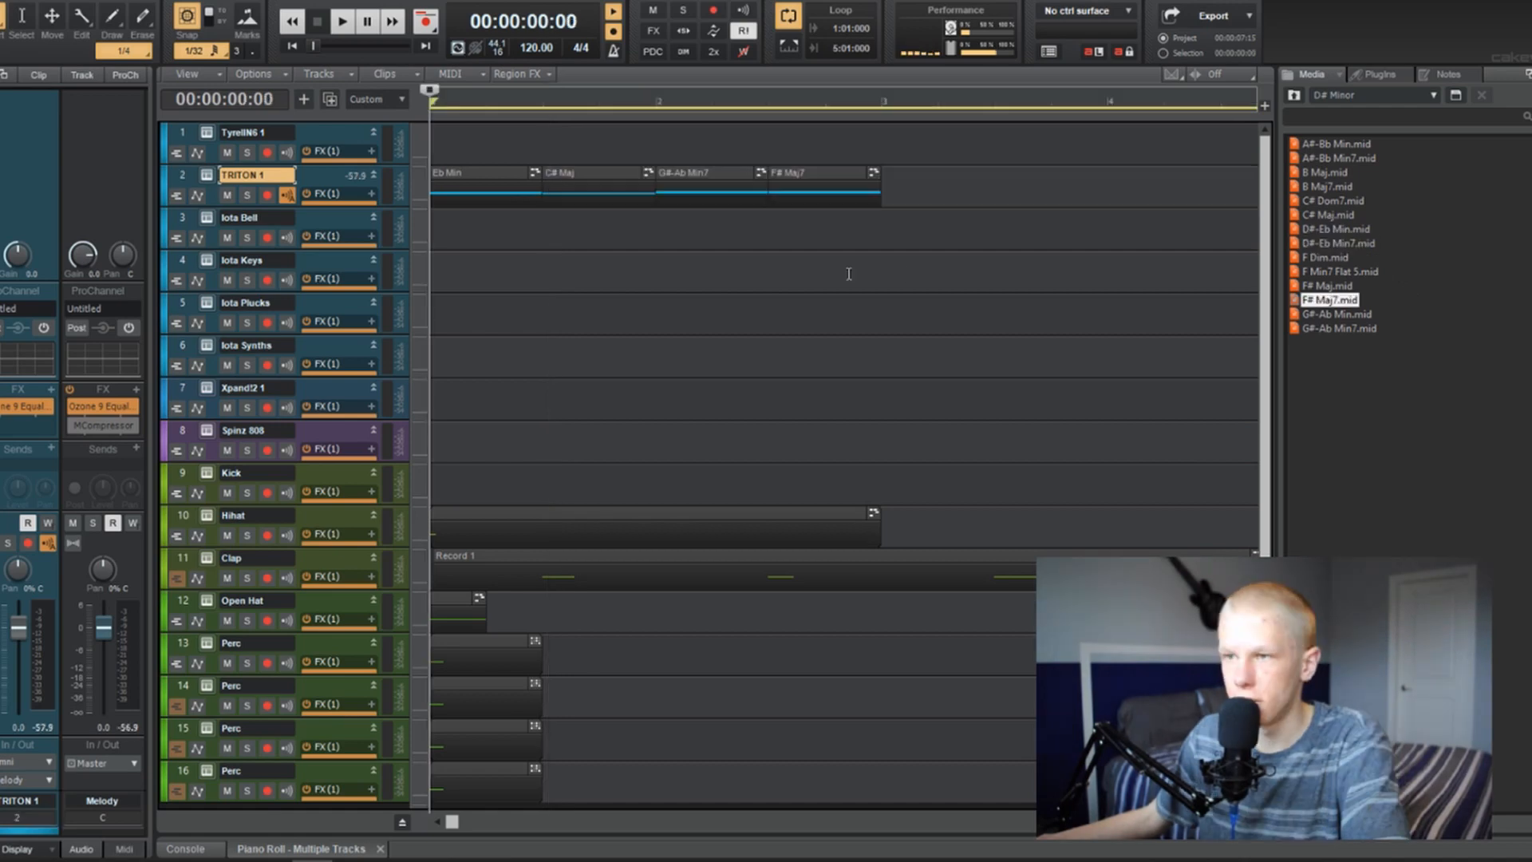
# Swap the G#-Ab Min7 and F# Maj7 clips on the TRITON 1 track, playing the progression before and after the change.
pyautogui.press('space')
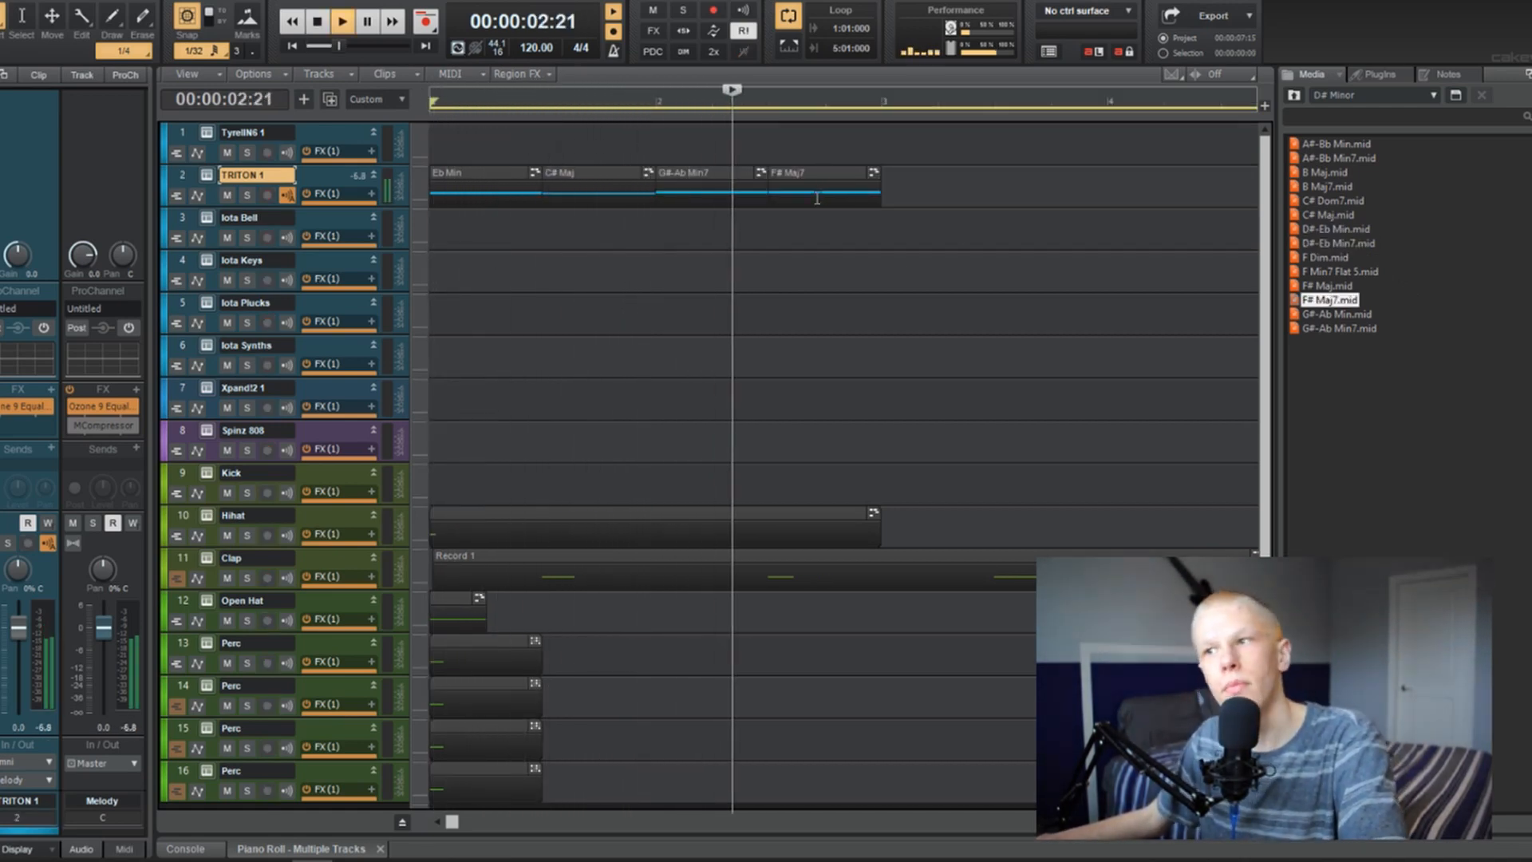
pyautogui.press('space')
pyautogui.moveTo(726, 172); pyautogui.dragTo(950, 181)
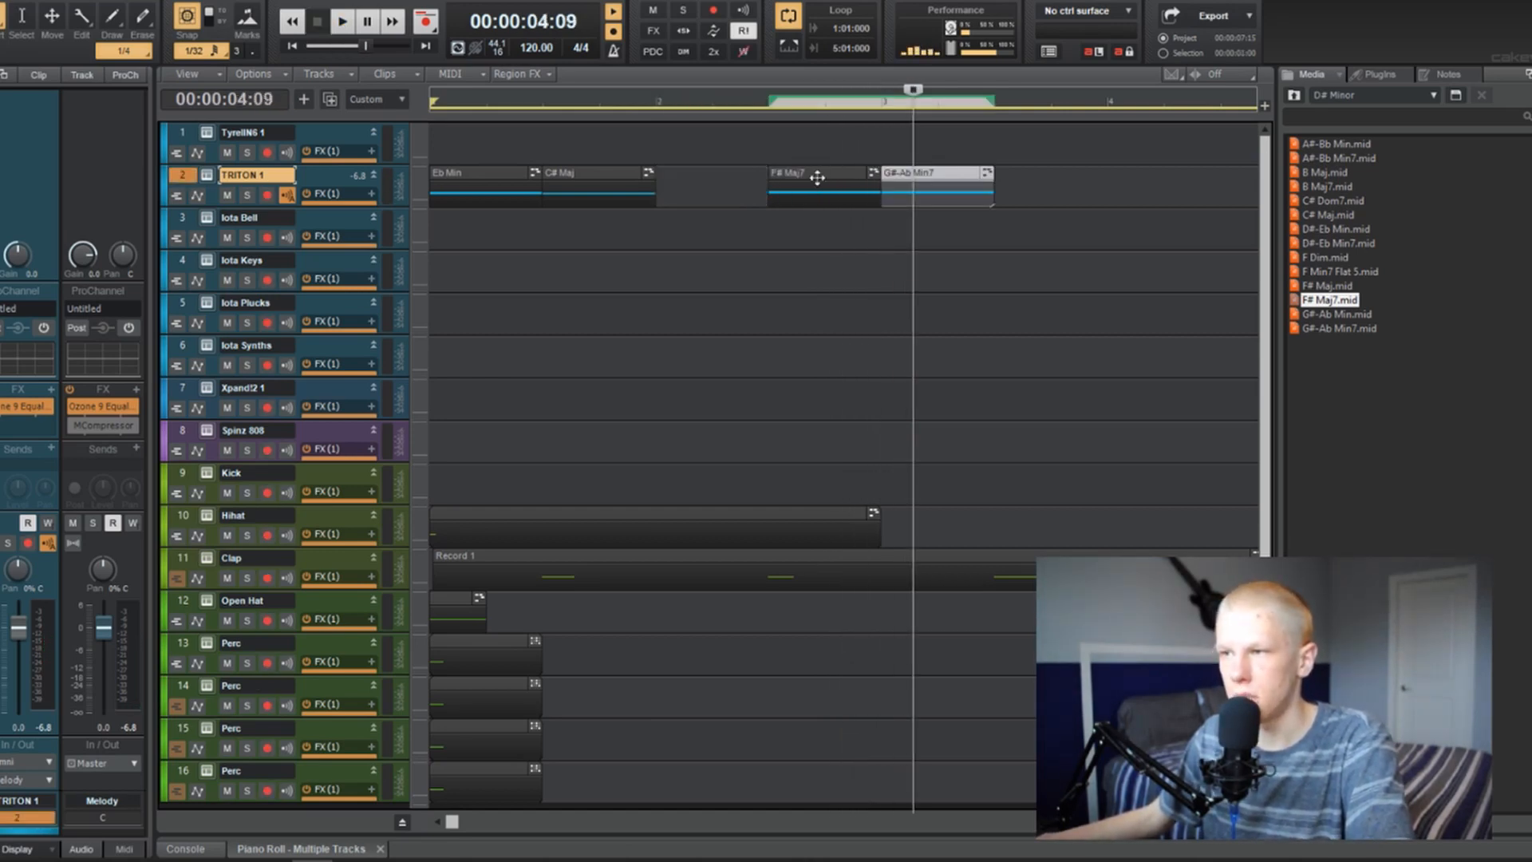
pyautogui.keyDown('ctrl'); pyautogui.click(817, 178); pyautogui.keyUp('ctrl')
pyautogui.moveTo(817, 177); pyautogui.dragTo(695, 180)
pyautogui.press('w')
pyautogui.press('space')
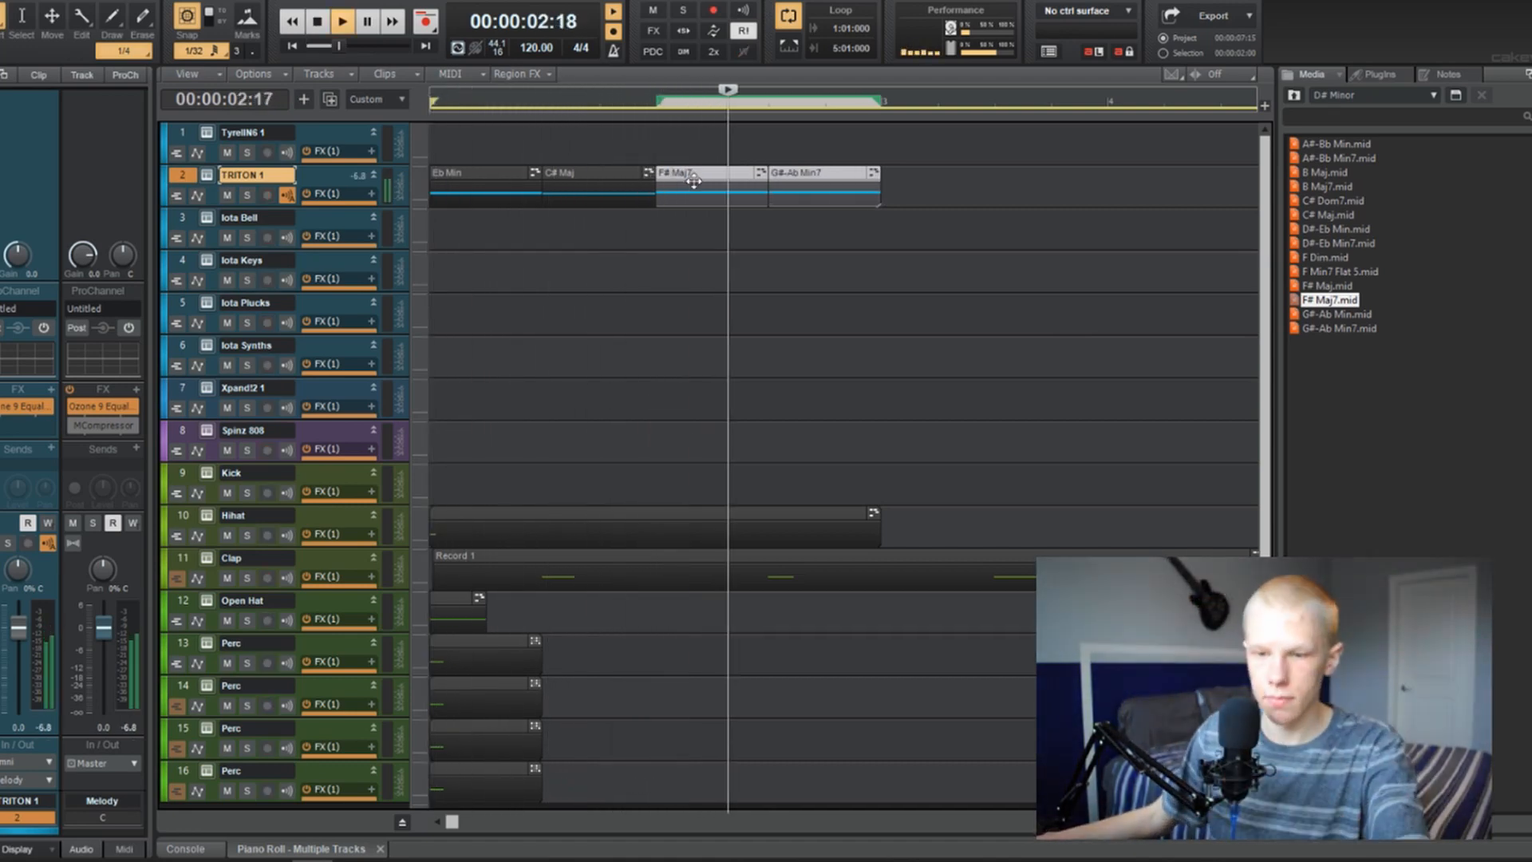
pyautogui.press('space')
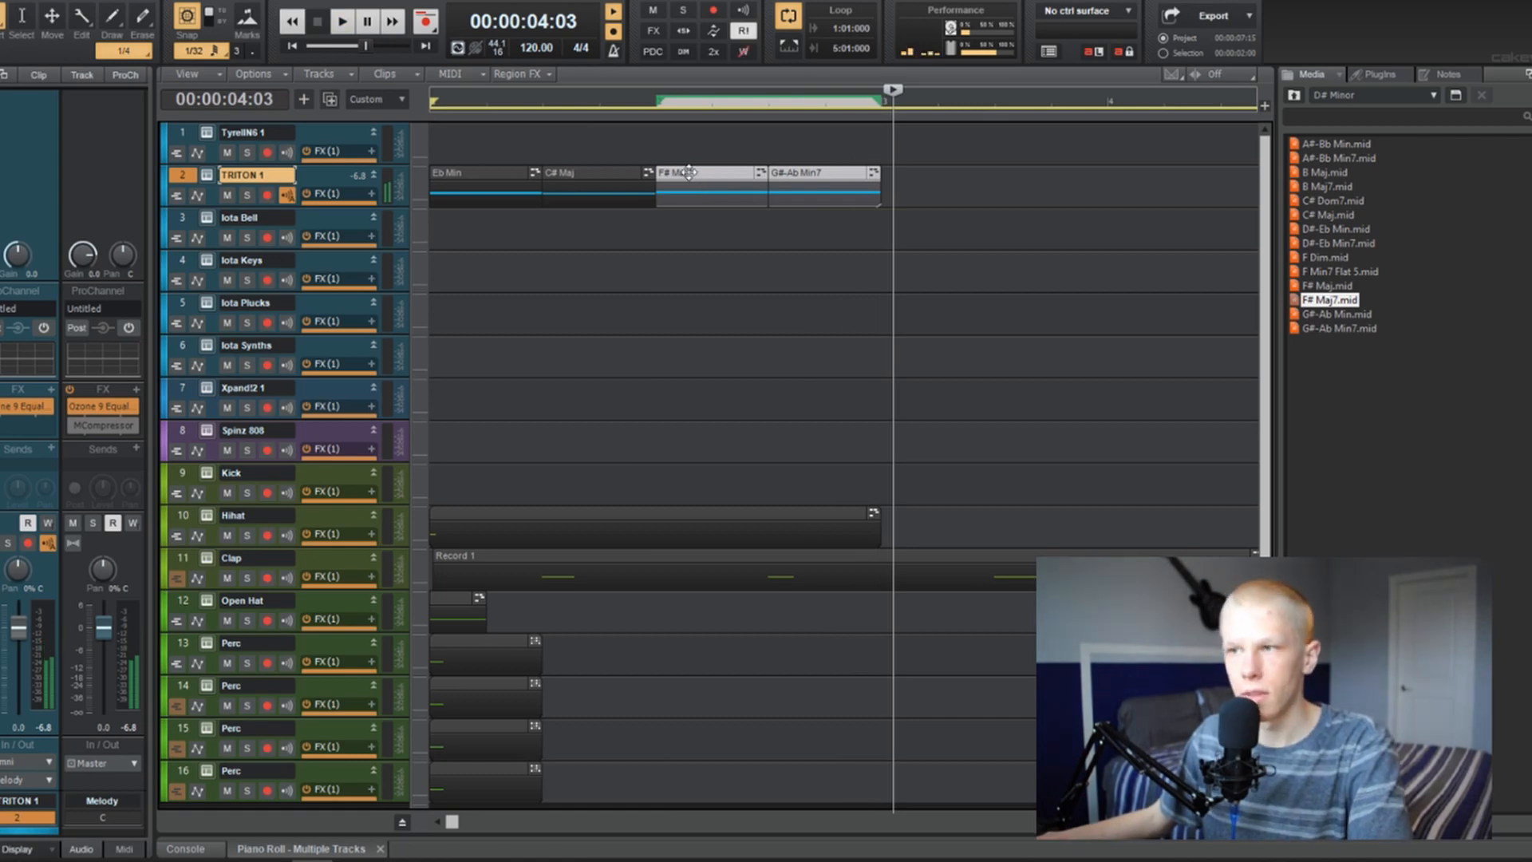
# Check the chord notes in the piano roll and merge the four chord clips on the TRITON 1 track into one clip.
pyautogui.doubleClick(692, 171)
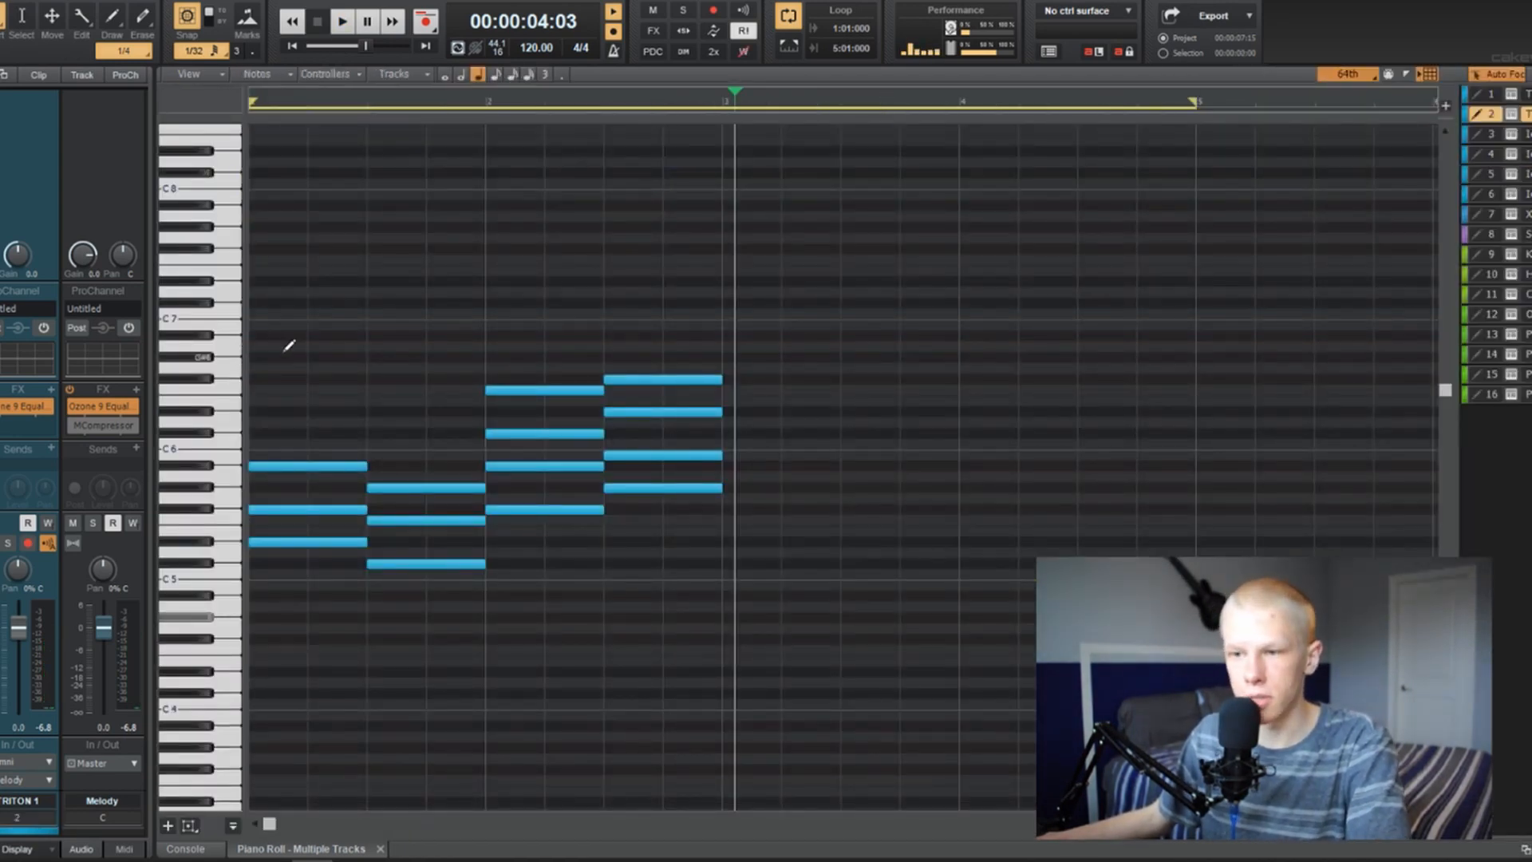
pyautogui.press('d')
pyautogui.click(935, 258)
pyautogui.moveTo(995, 222); pyautogui.dragTo(435, 132)
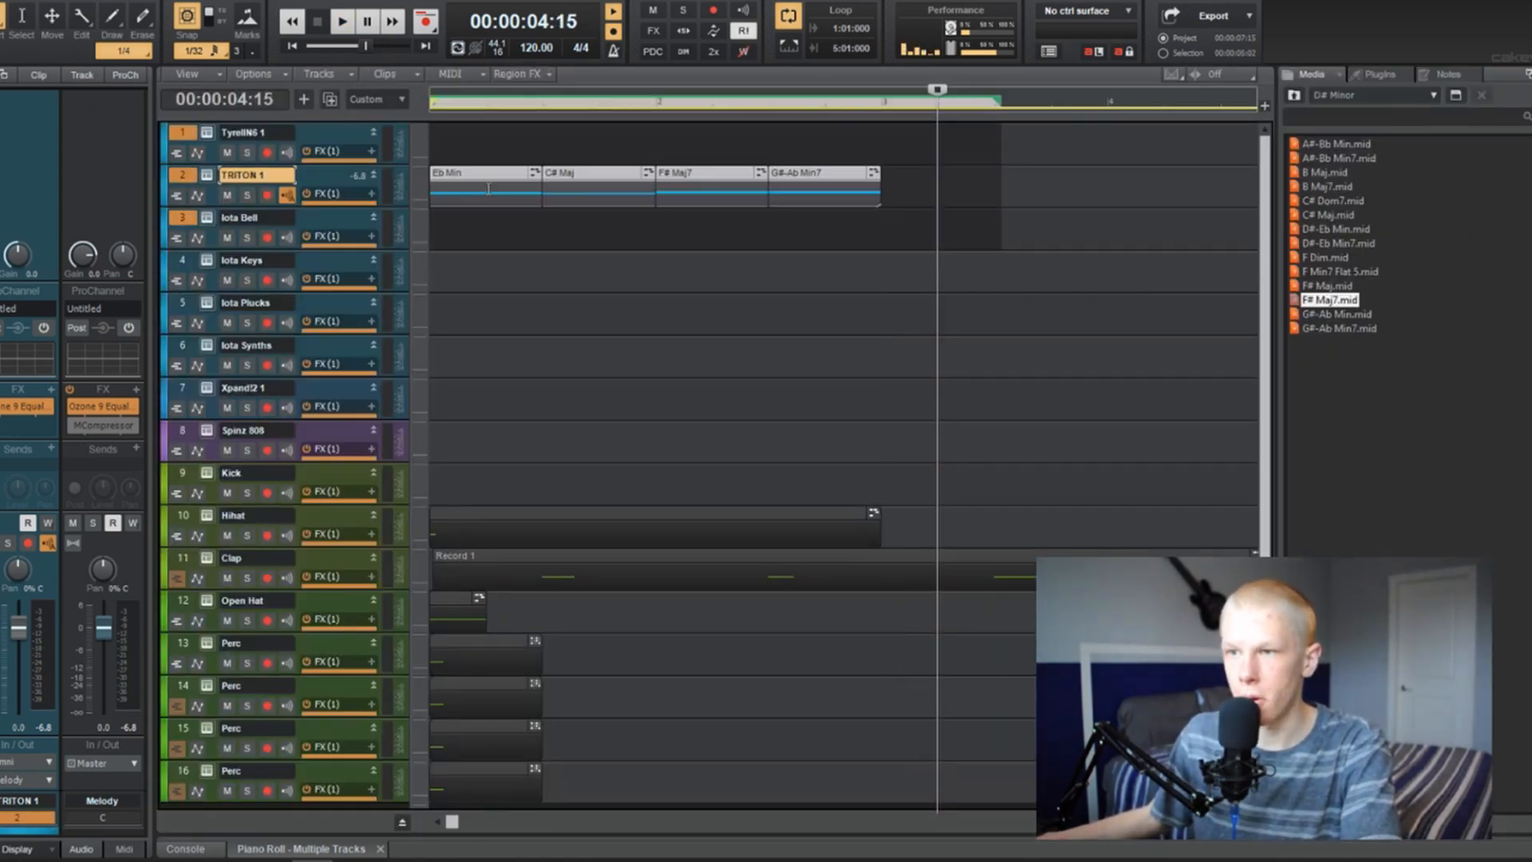
pyautogui.rightClick(490, 191)
pyautogui.click(548, 465)
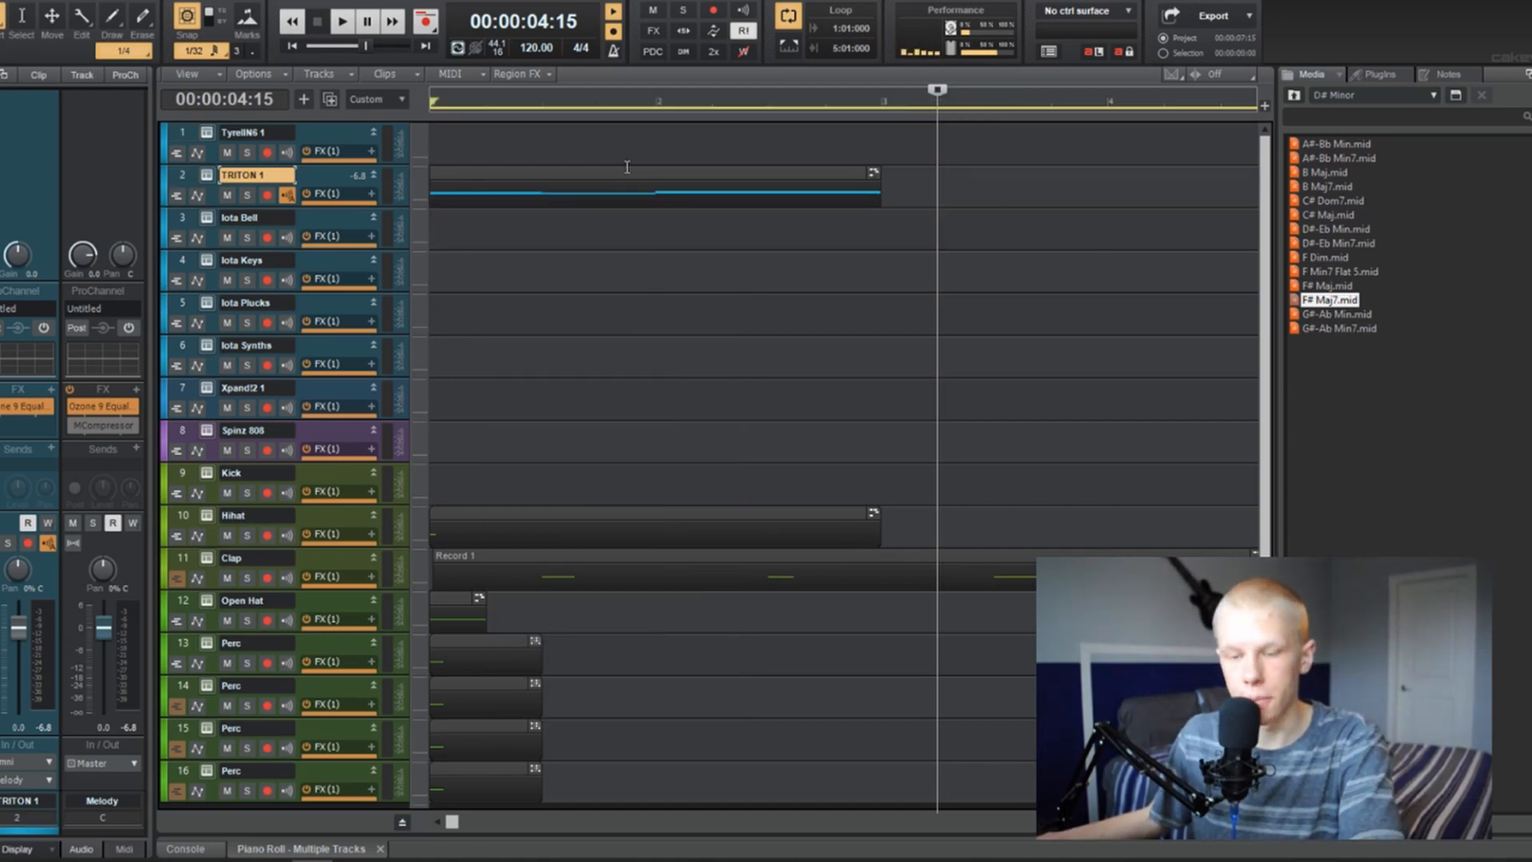
# Raise the lowest notes of the first two chords by one octave in the piano roll and play back the result.
pyautogui.press('d')
pyautogui.press('w')
pyautogui.press('space')
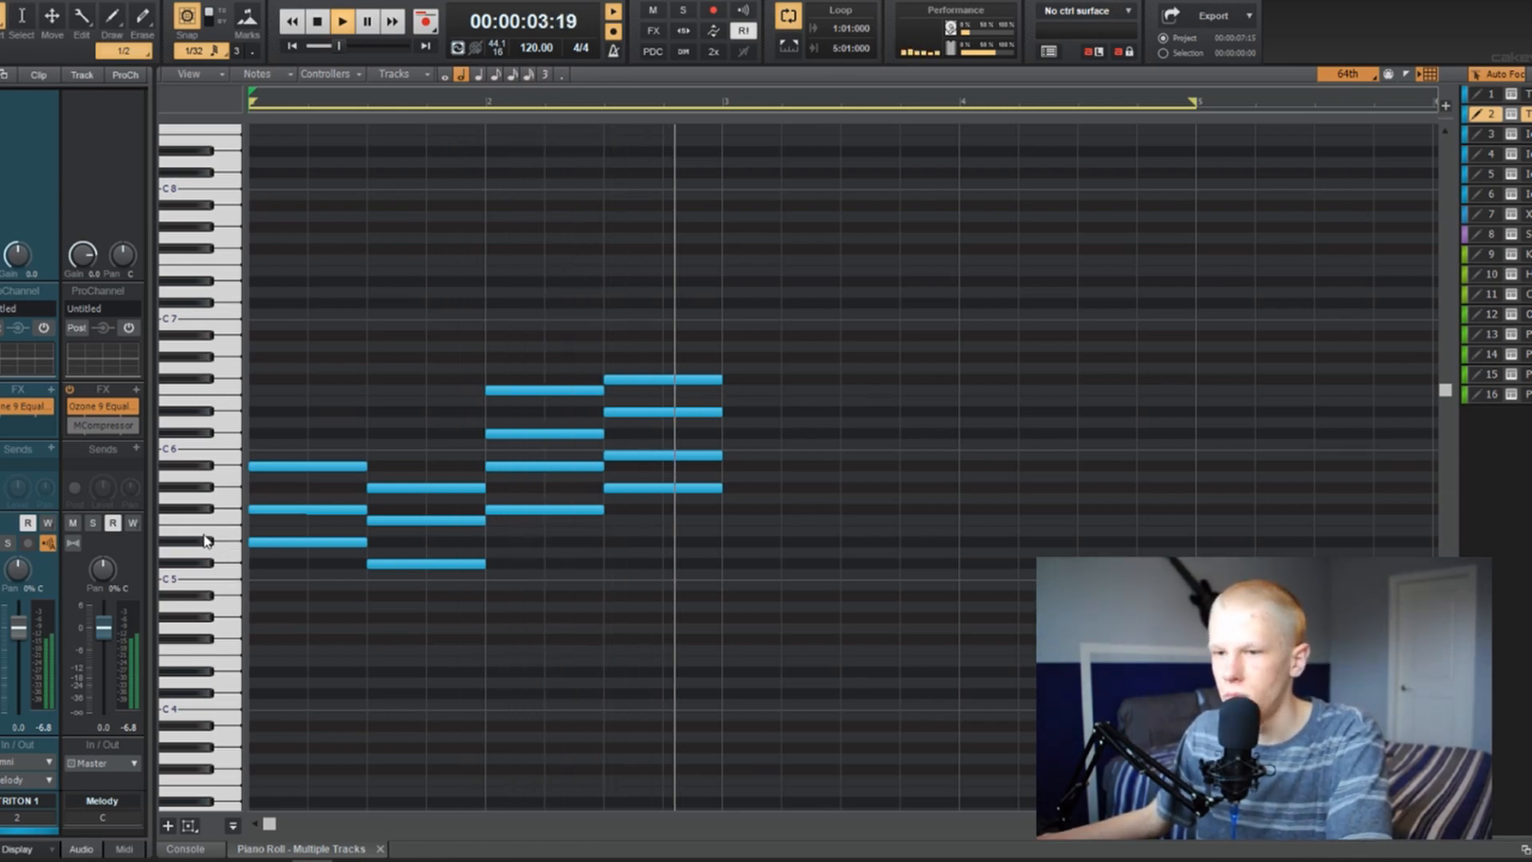
pyautogui.moveTo(206, 541); pyautogui.dragTo(214, 594)
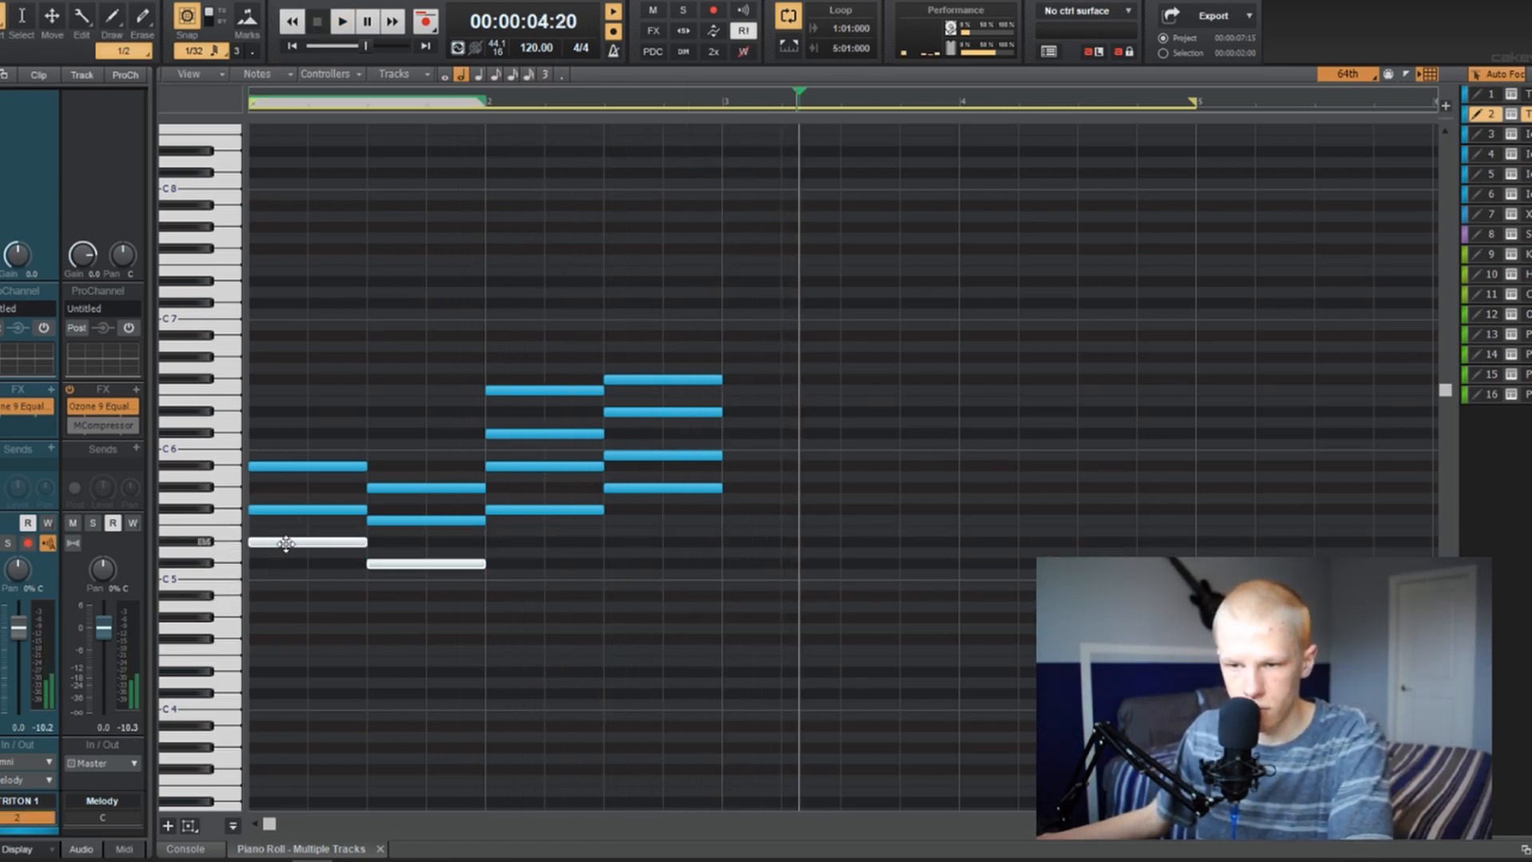
pyautogui.moveTo(286, 543); pyautogui.dragTo(285, 412)
pyautogui.press('space')
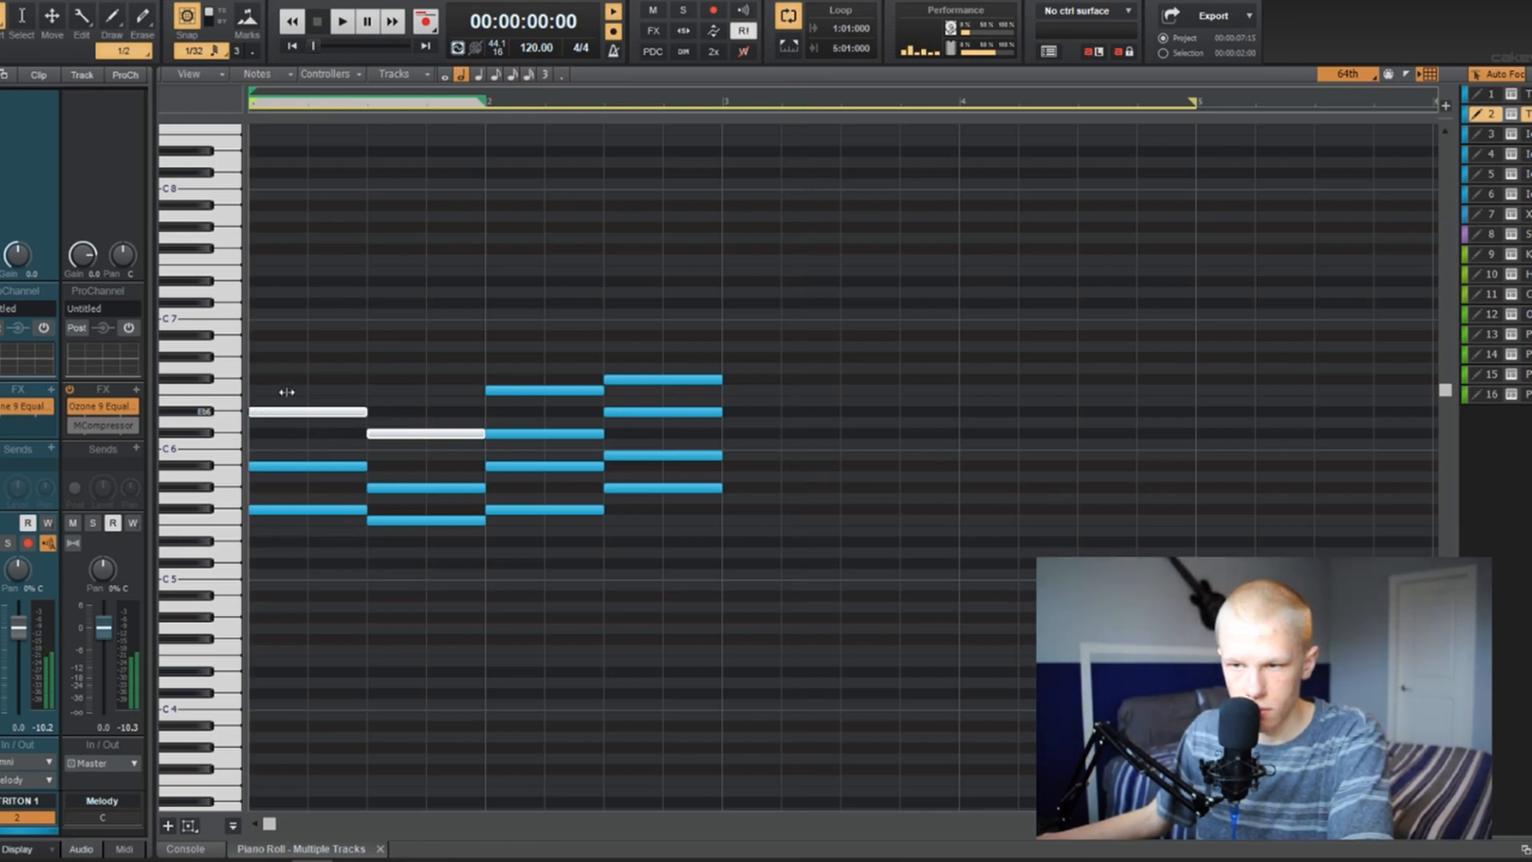
pyautogui.press('space')
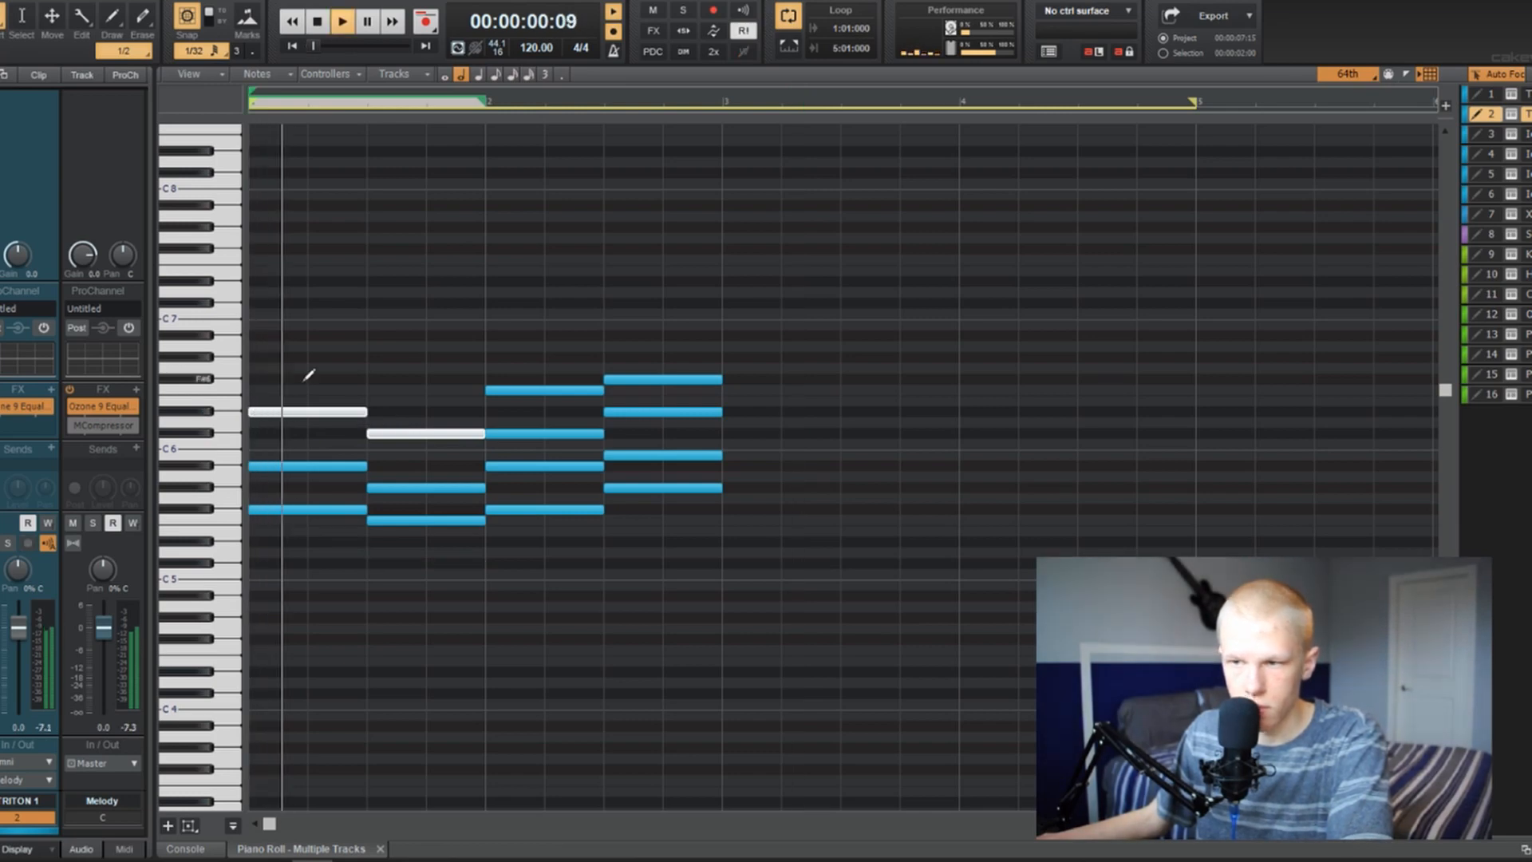
pyautogui.click(525, 325)
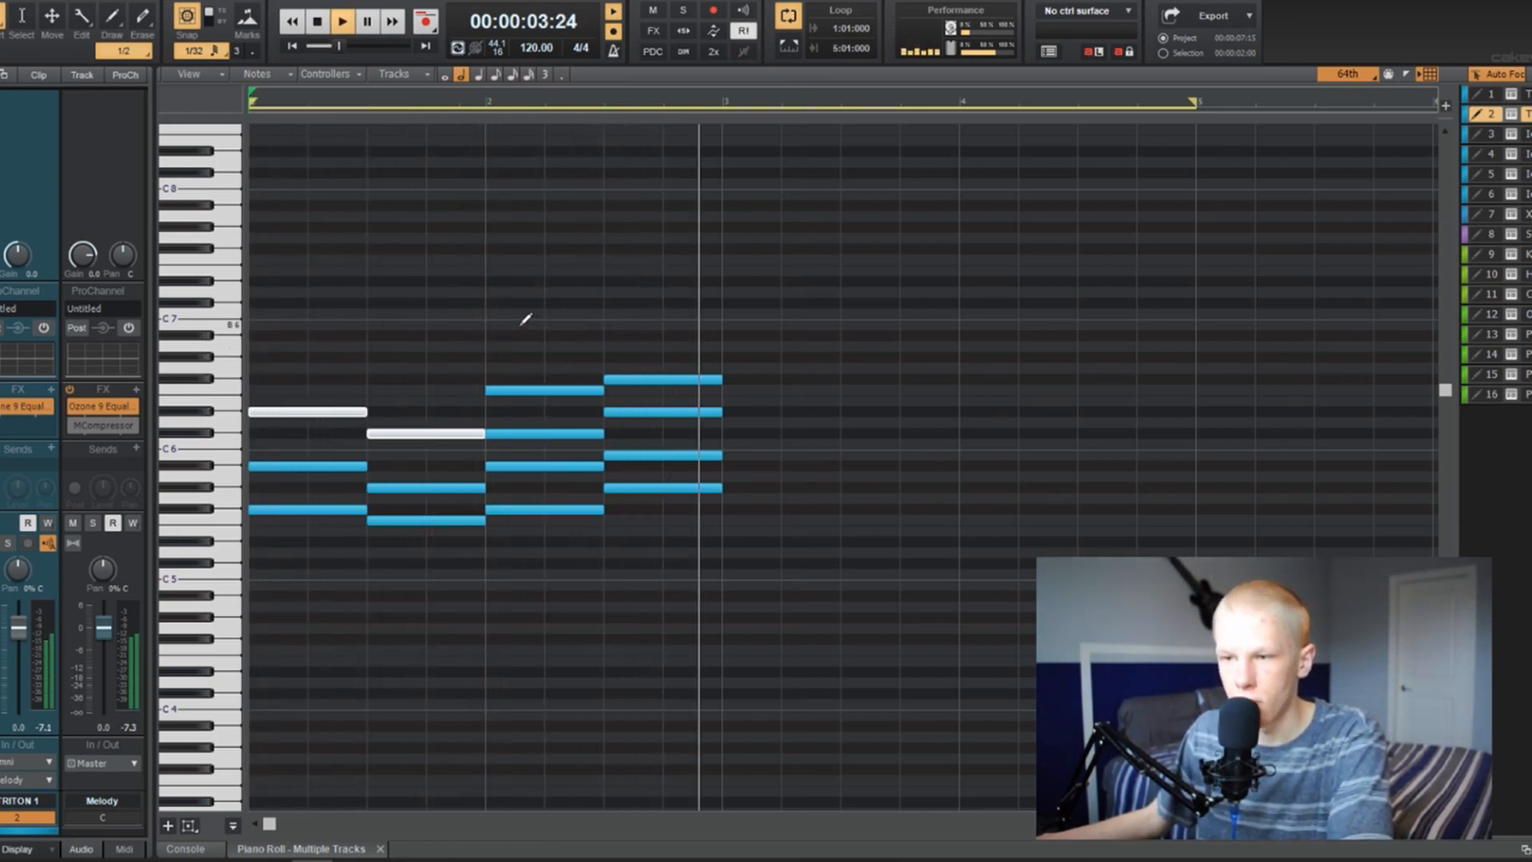
# Add a half-note Bb6 melody note above the first chord and play the clip from the start.
pyautogui.press('space')
pyautogui.press('space')
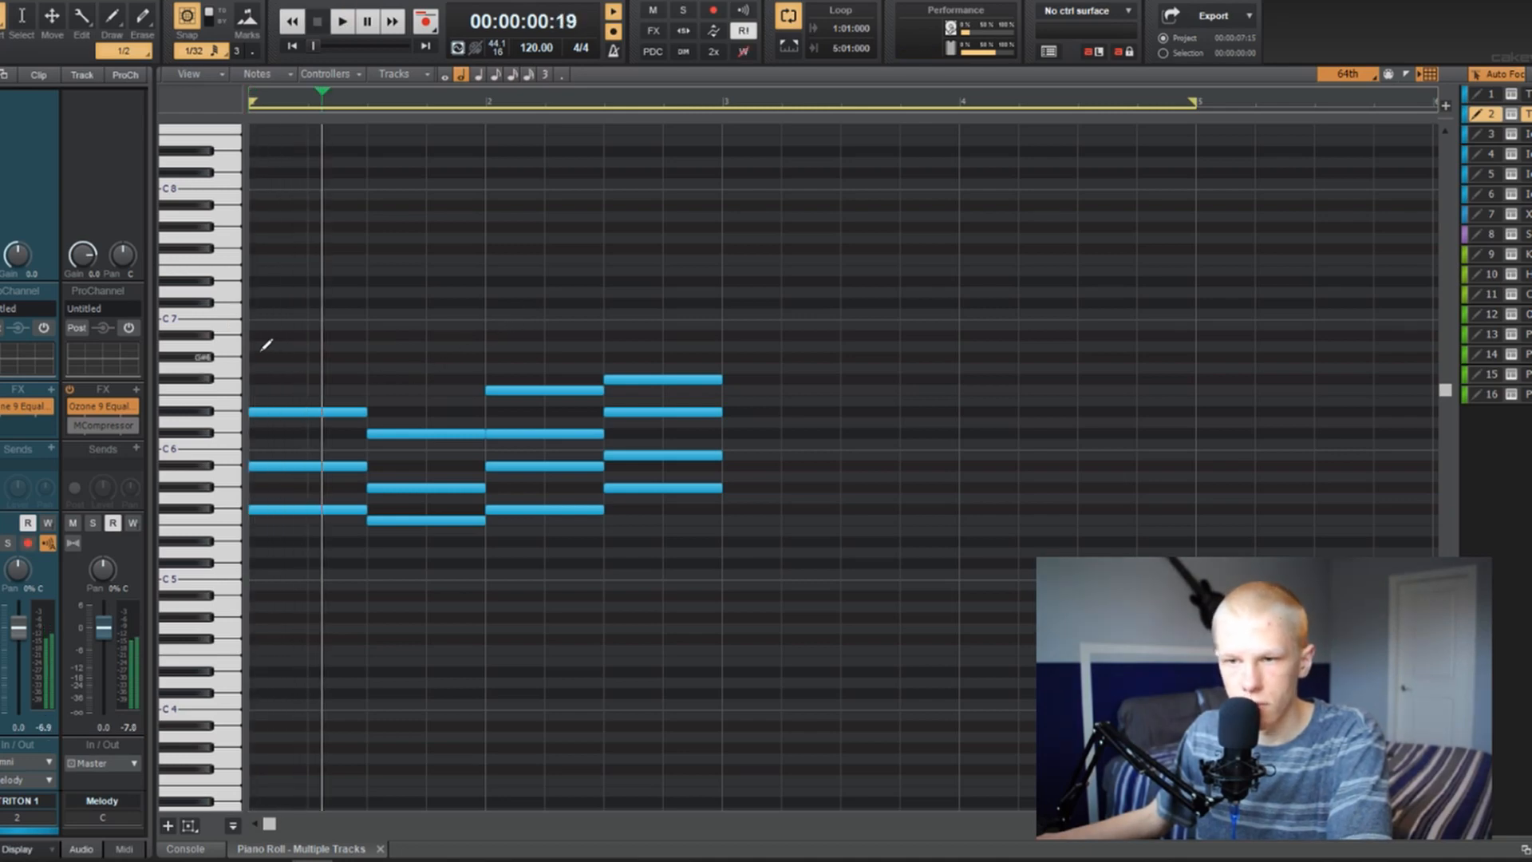
pyautogui.moveTo(294, 361); pyautogui.dragTo(288, 340)
pyautogui.press('space')
pyautogui.press('space')
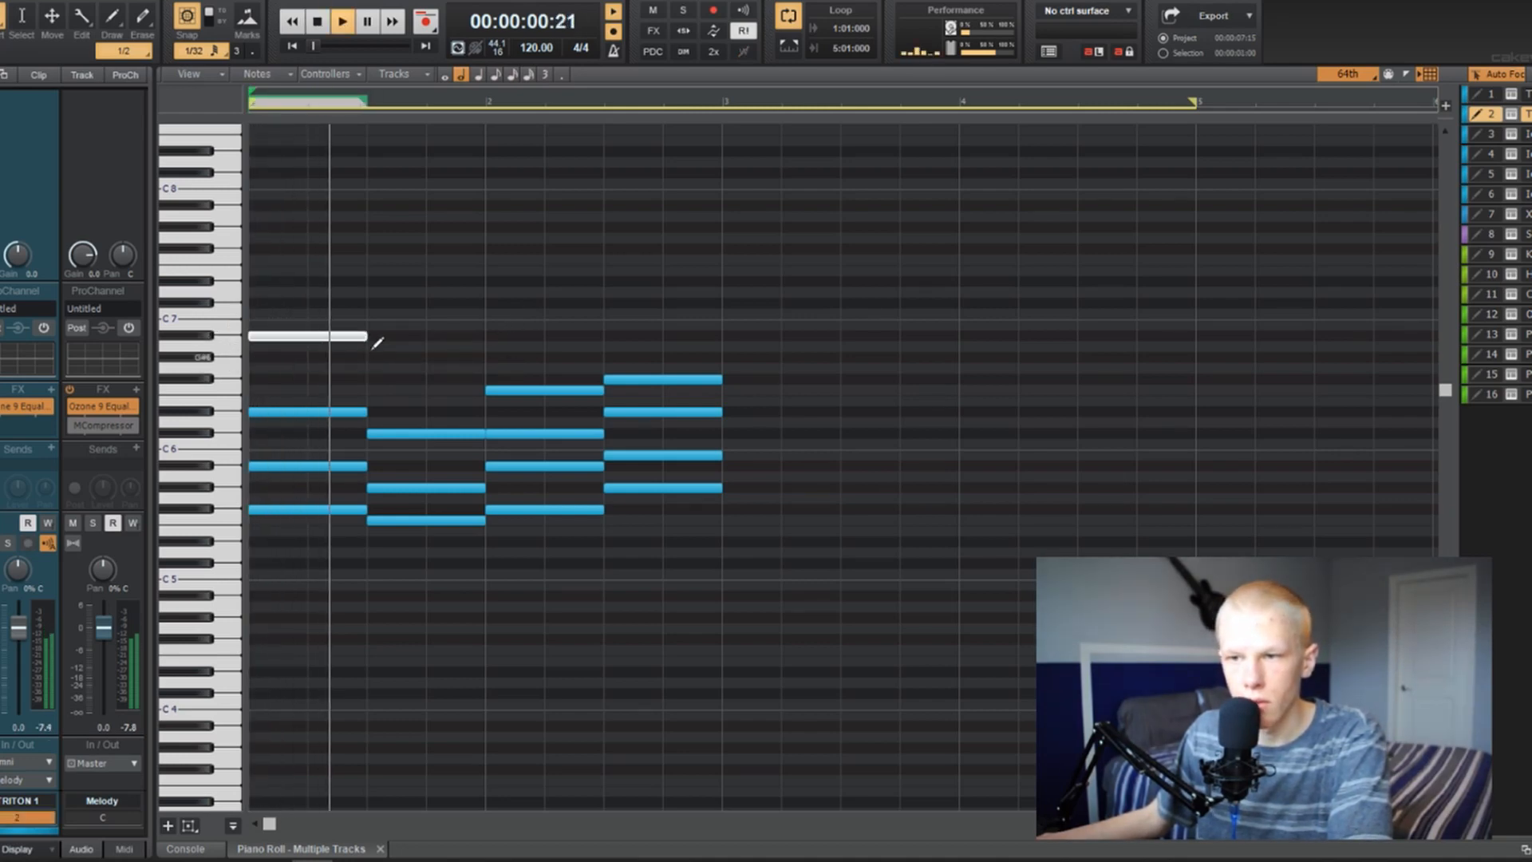
# Add a second half-note Bb6 starting on beat 4 of the first bar and replay the melody.
pyautogui.click(448, 336)
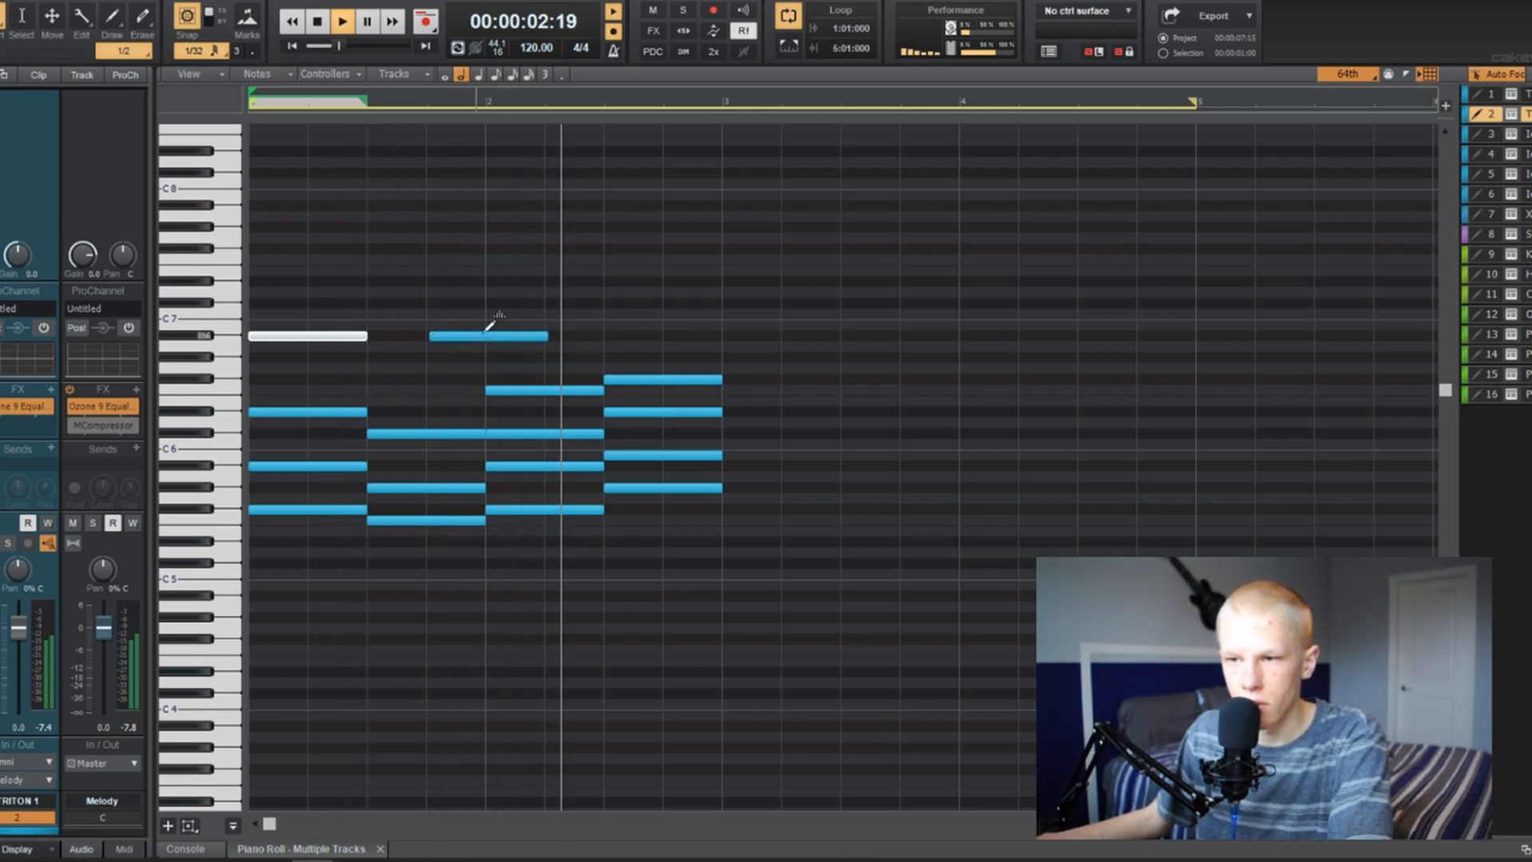
pyautogui.click(467, 336)
pyautogui.moveTo(467, 338); pyautogui.dragTo(465, 337)
pyautogui.press('space')
pyautogui.press('space')
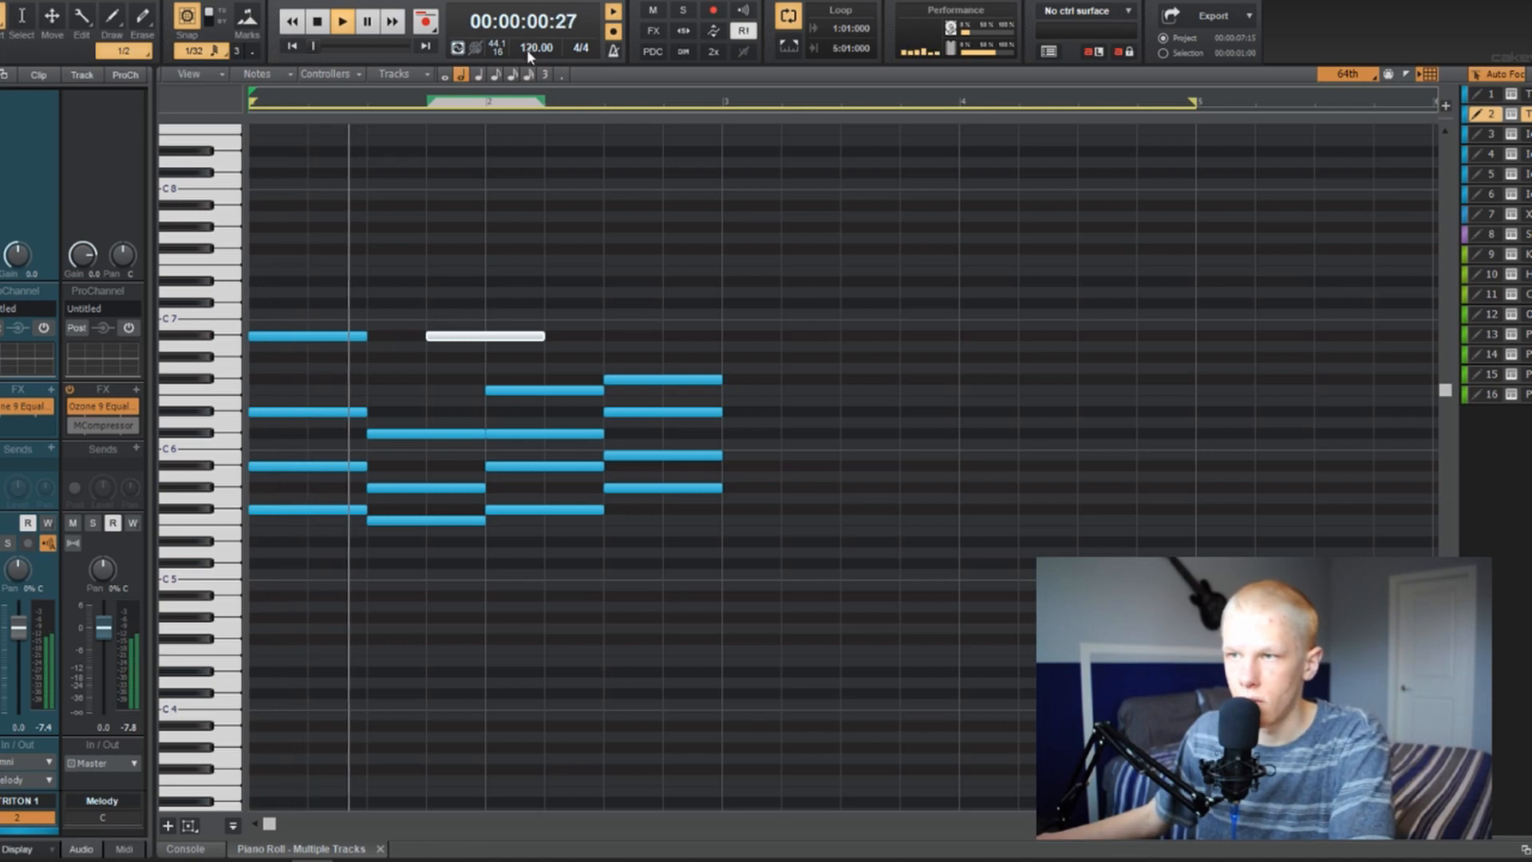
# Set the project tempo to 100 BPM.
pyautogui.click(529, 48)
pyautogui.write('10')
pyautogui.press('Return')
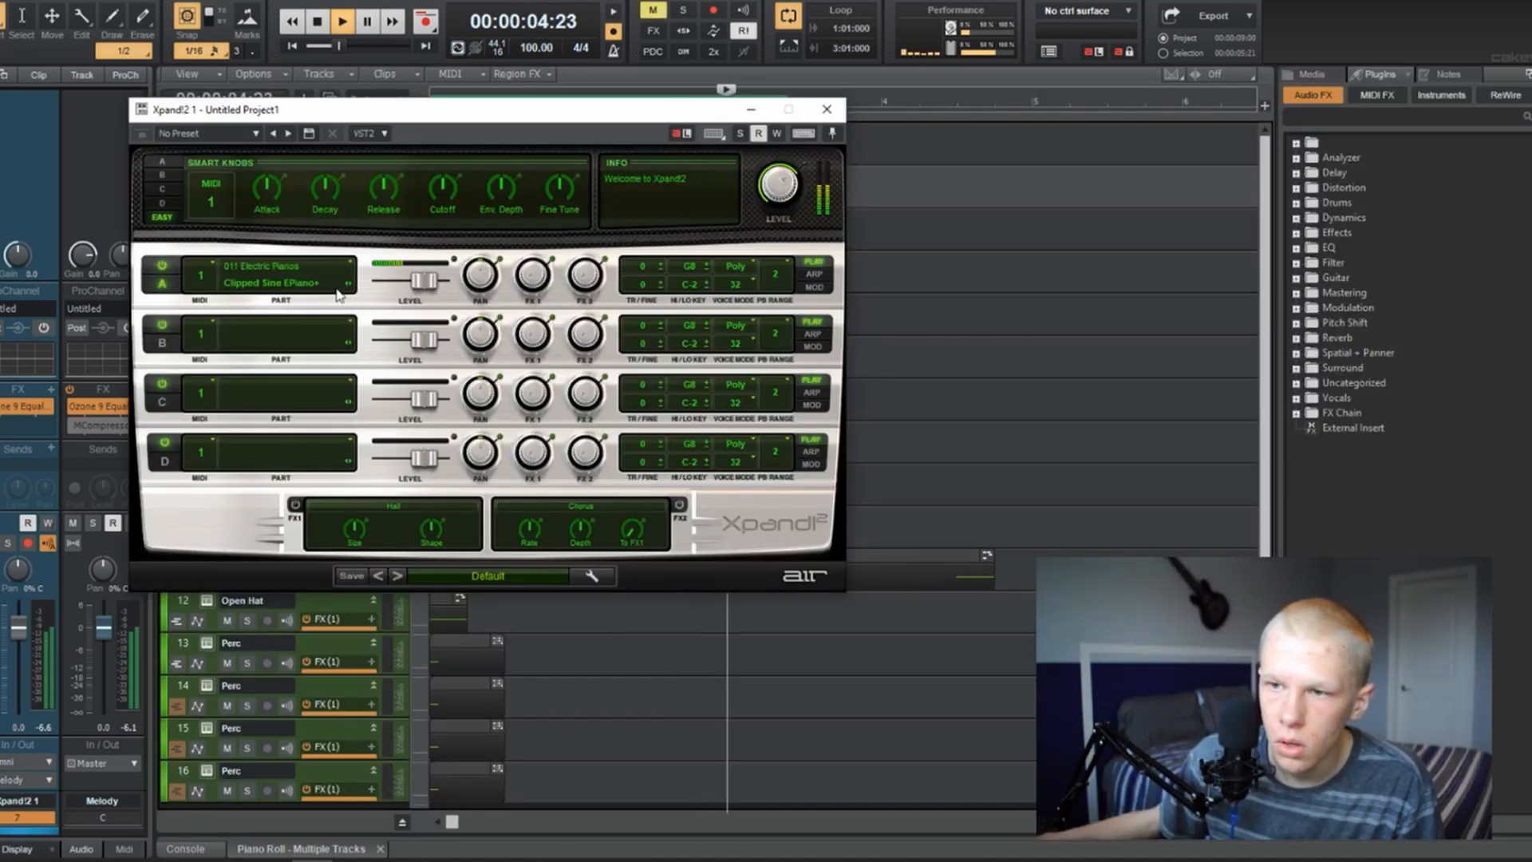
# Load the Polysynths patch Steel Saw+ into Xpand!2 part B and lower the part A level and the part B level to -12.4 dB.
pyautogui.click(331, 339)
pyautogui.moveTo(317, 407)
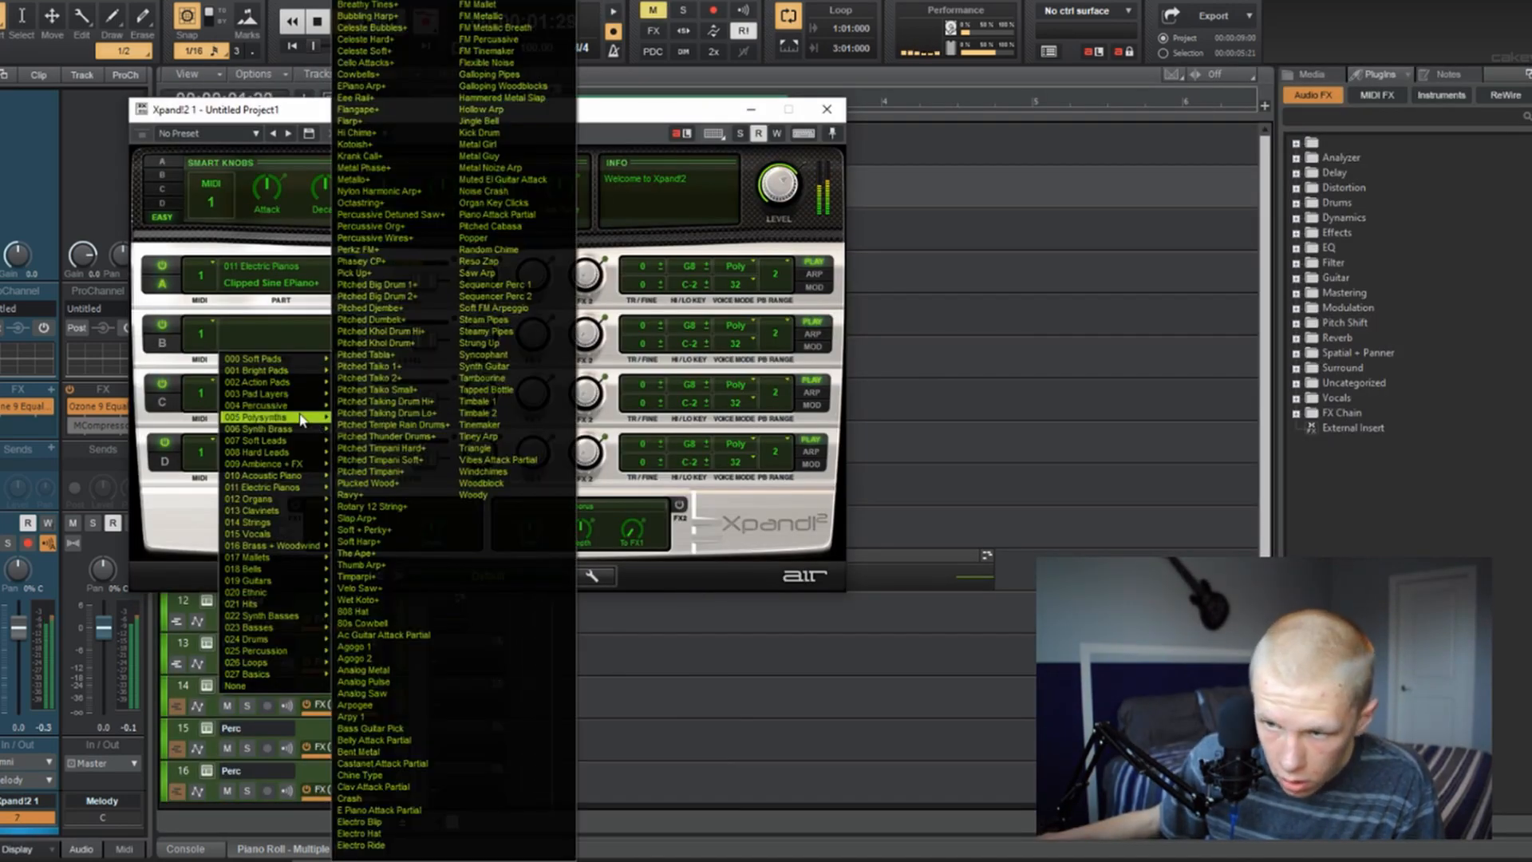
pyautogui.click(375, 429)
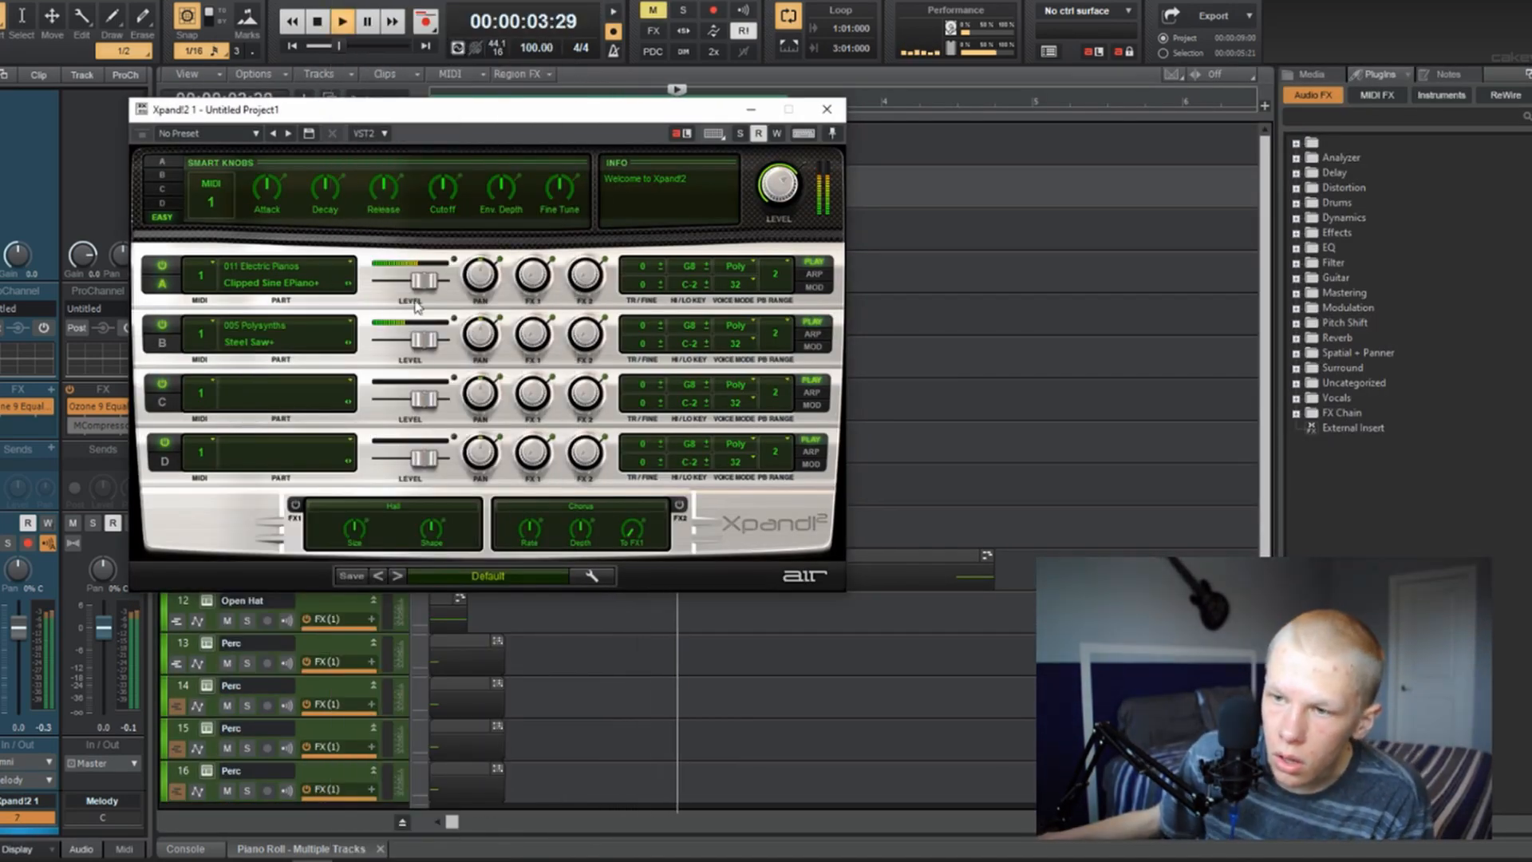
pyautogui.click(401, 281)
pyautogui.click(400, 340)
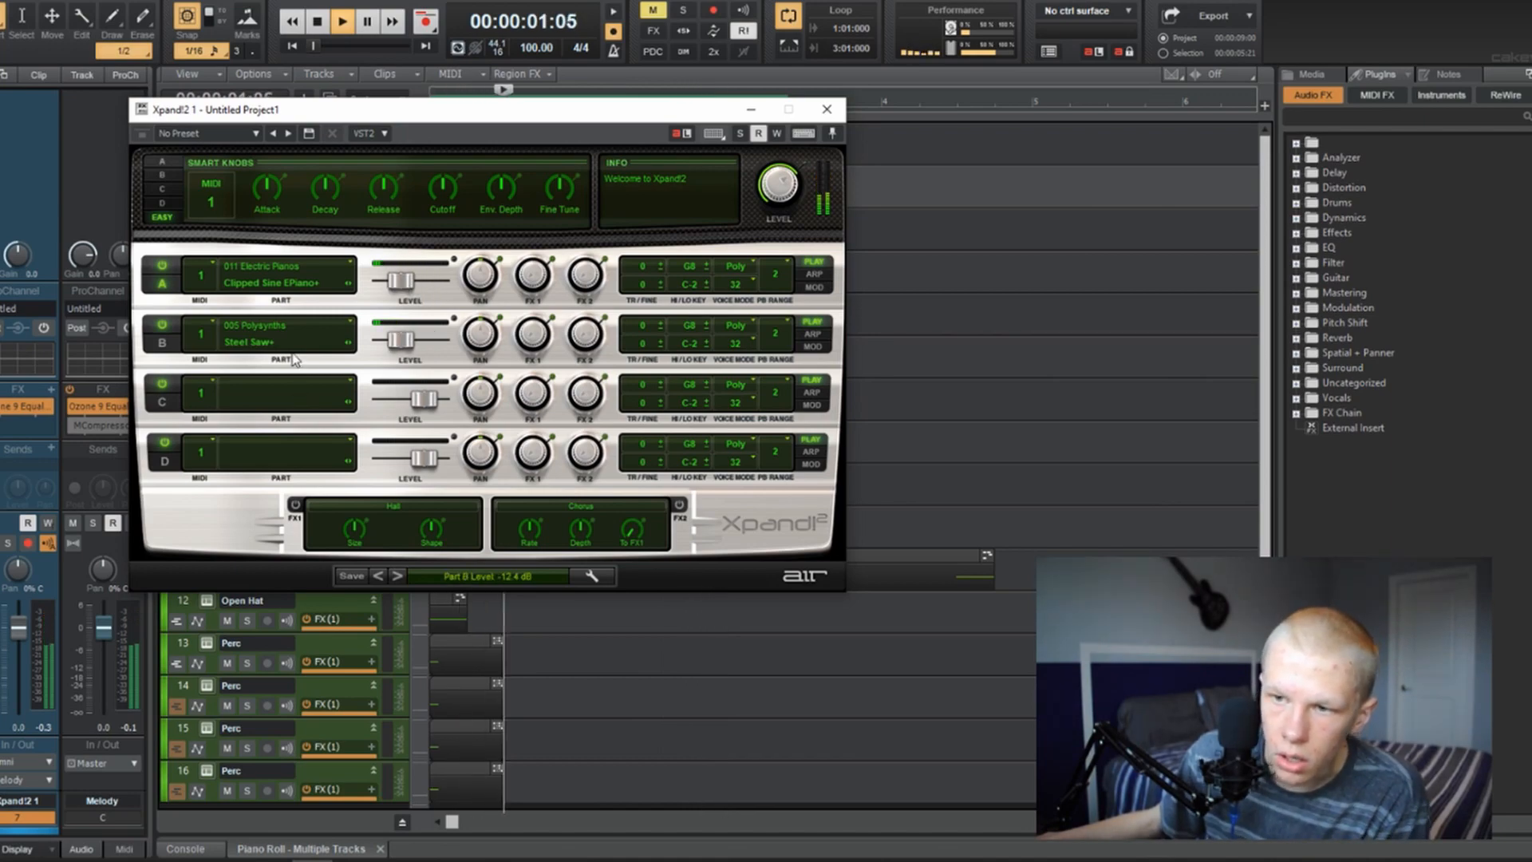
# Replace the part B sound with the Polysynths patch Tines Pad and set its level to about -5.8 dB.
pyautogui.click(318, 379)
pyautogui.moveTo(303, 417)
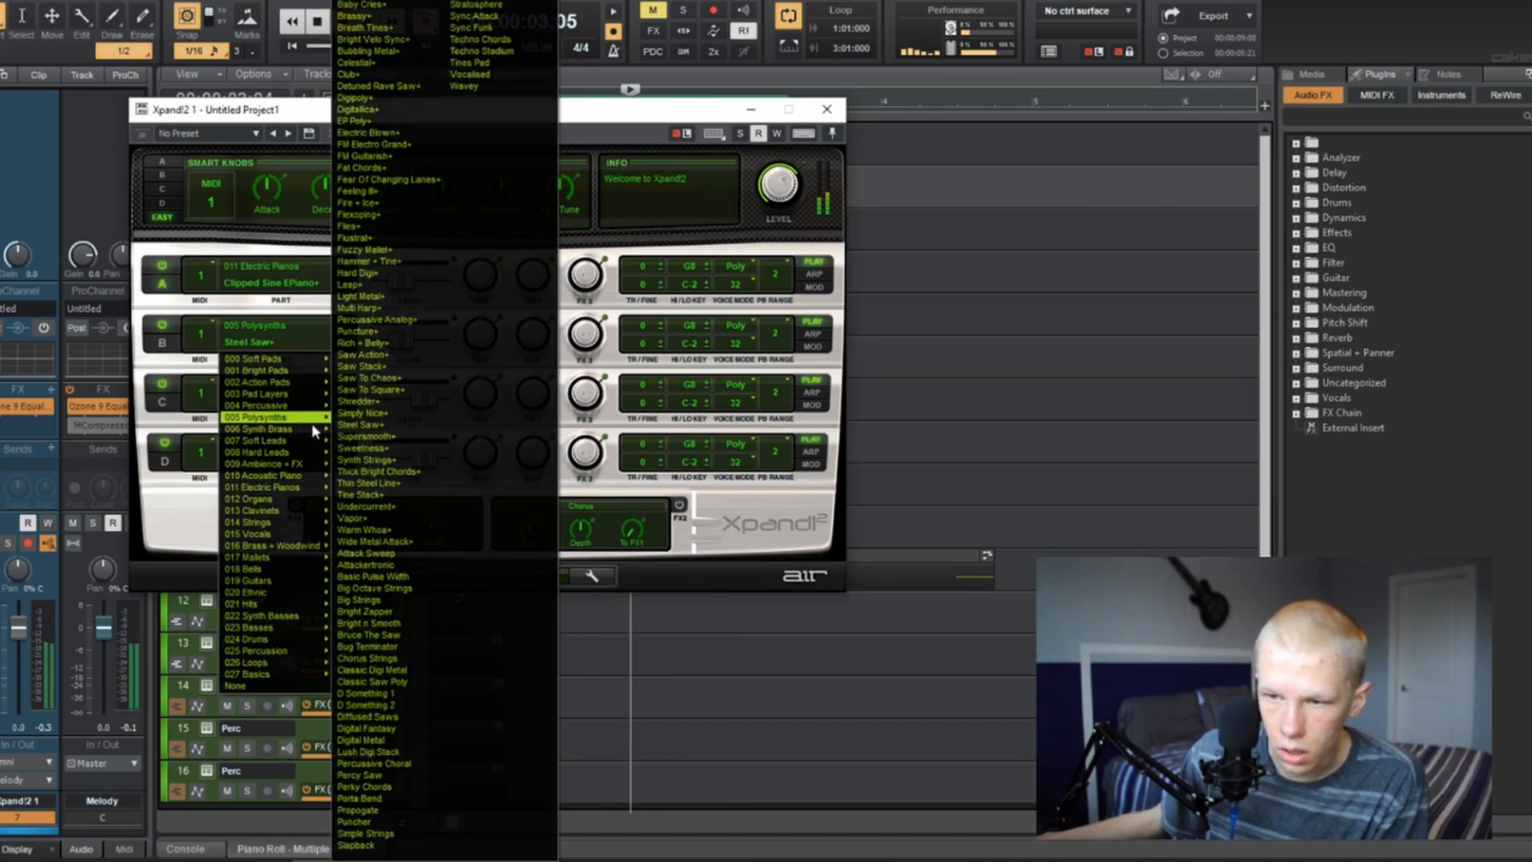
pyautogui.click(470, 62)
pyautogui.click(414, 341)
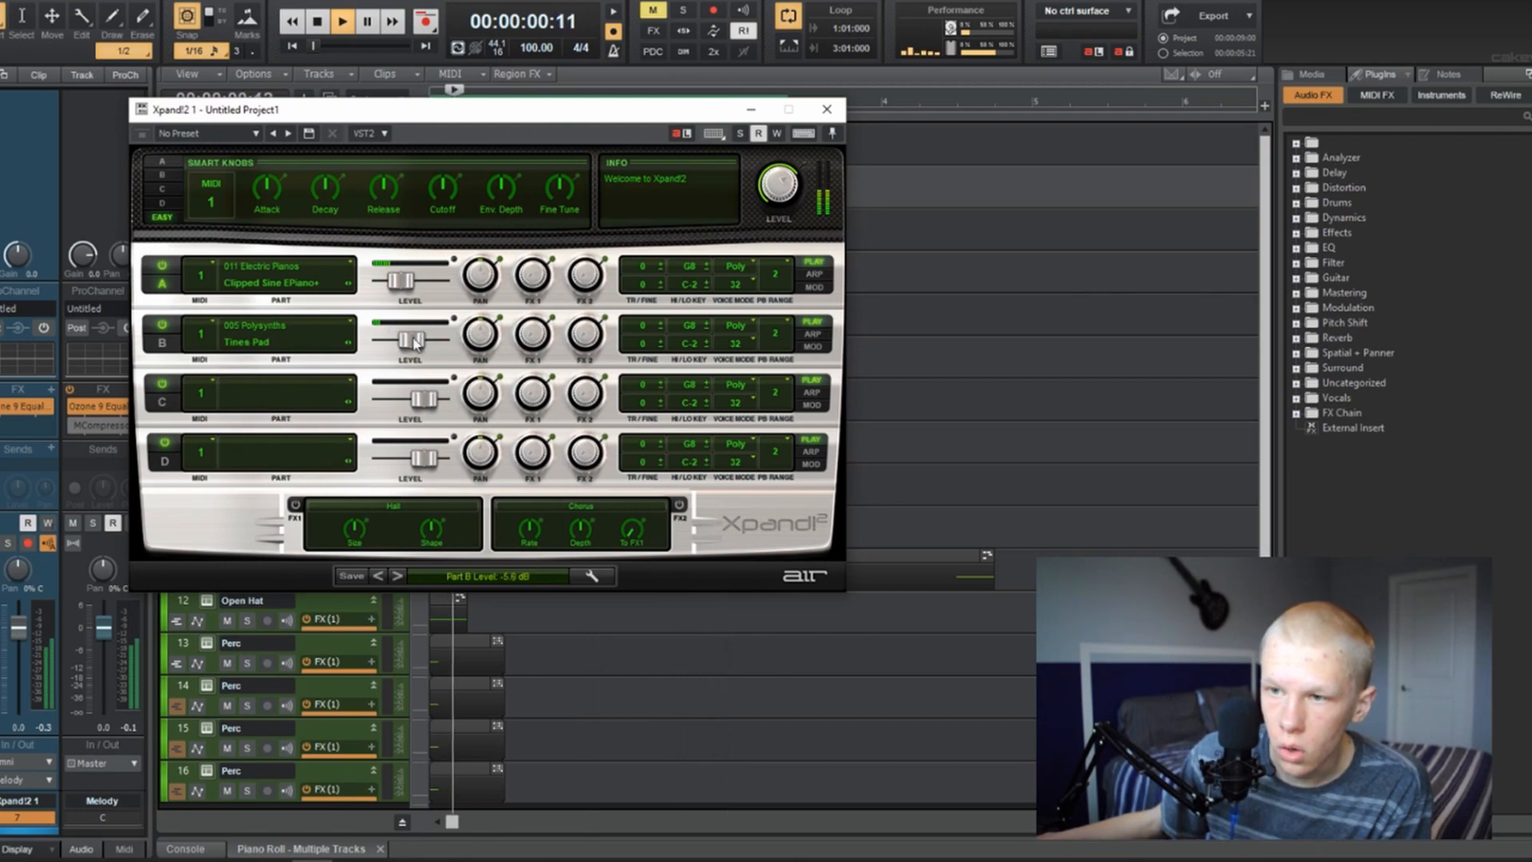
# Load the Ambience + FX patch Waterdrops Falling+ into Xpand!2 part C.
pyautogui.click(313, 400)
pyautogui.moveTo(305, 490)
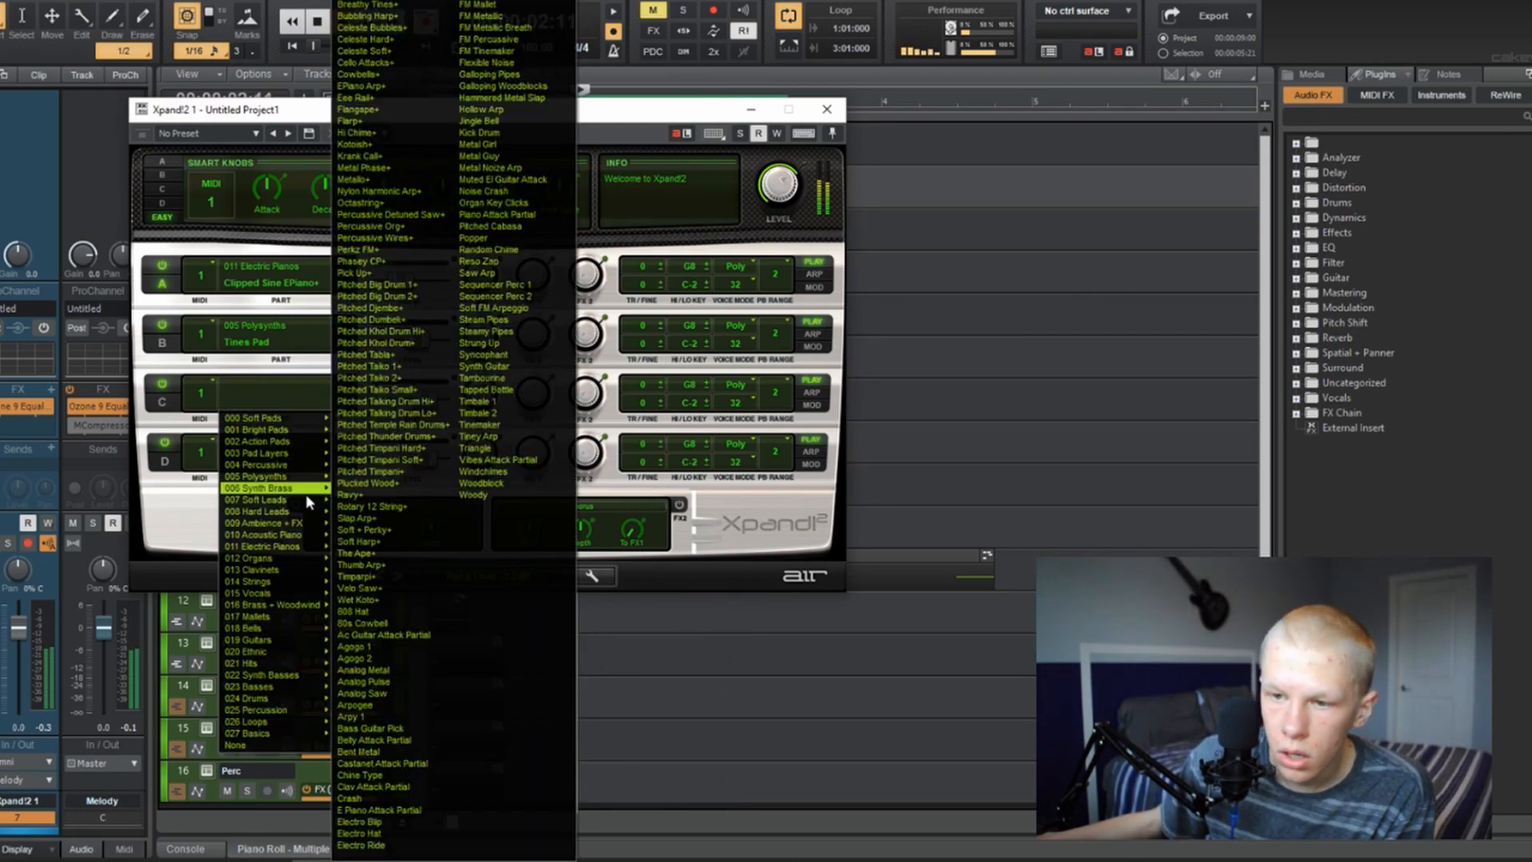
pyautogui.moveTo(271, 524)
pyautogui.click(383, 551)
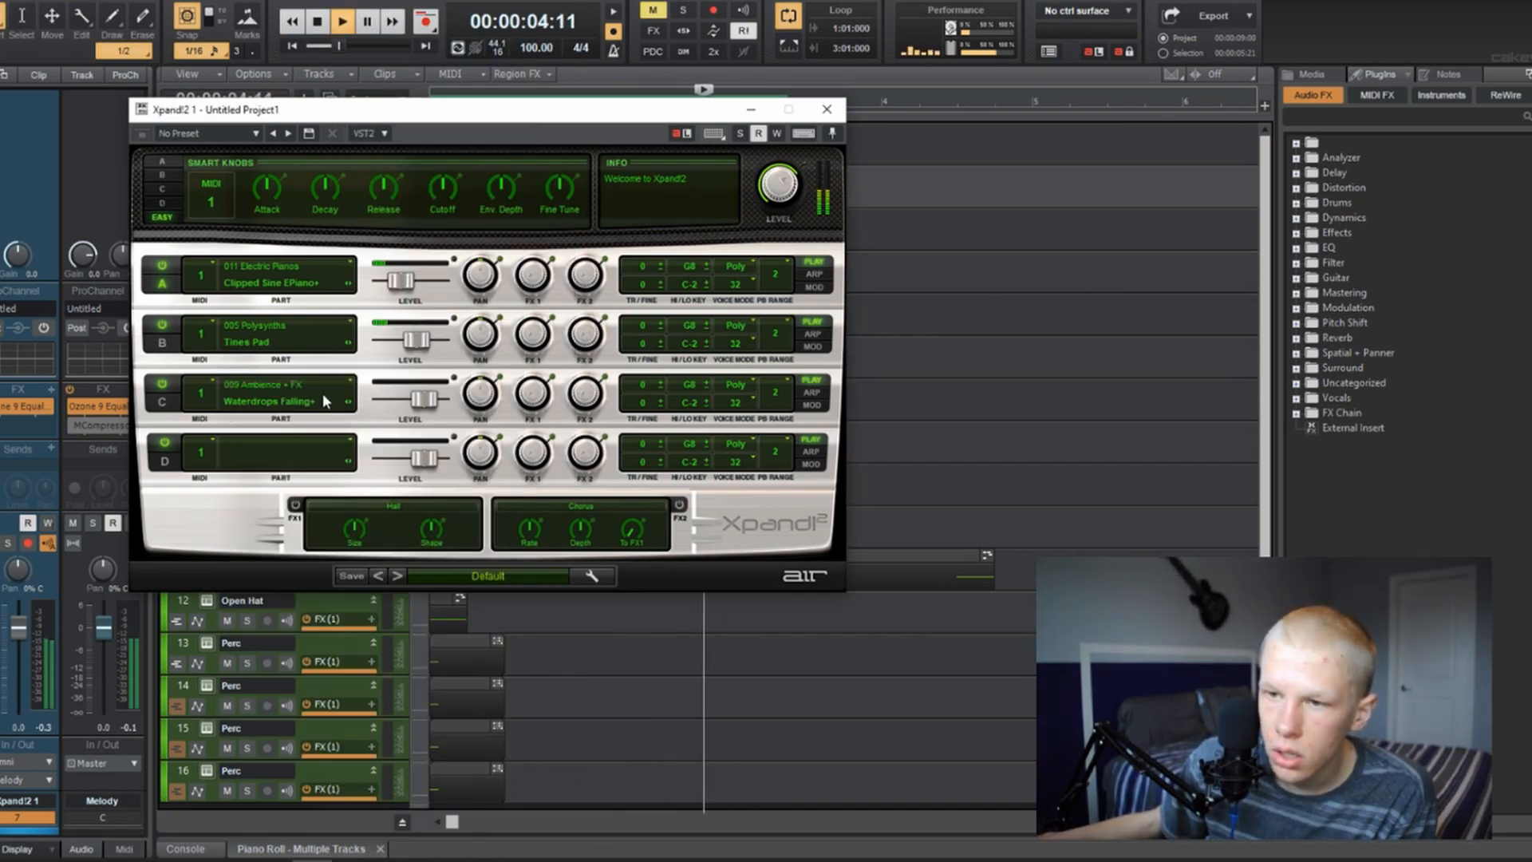
# Adjust the level of the Waterdrops Falling+ sound in Xpand!2 part C and play back the melody.
pyautogui.moveTo(423, 399); pyautogui.dragTo(354, 411)
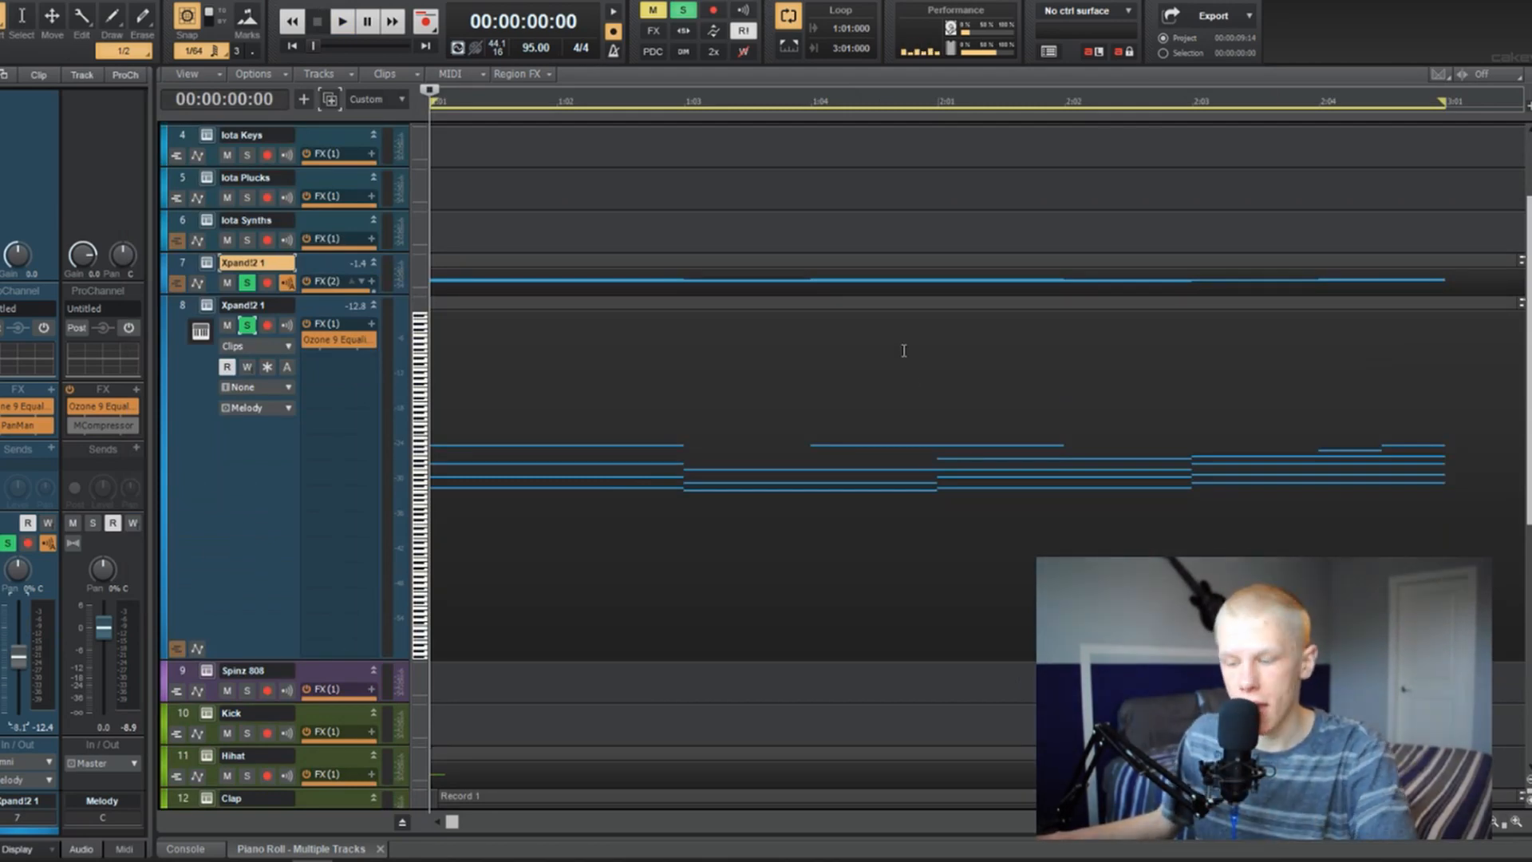
pyautogui.press('space')
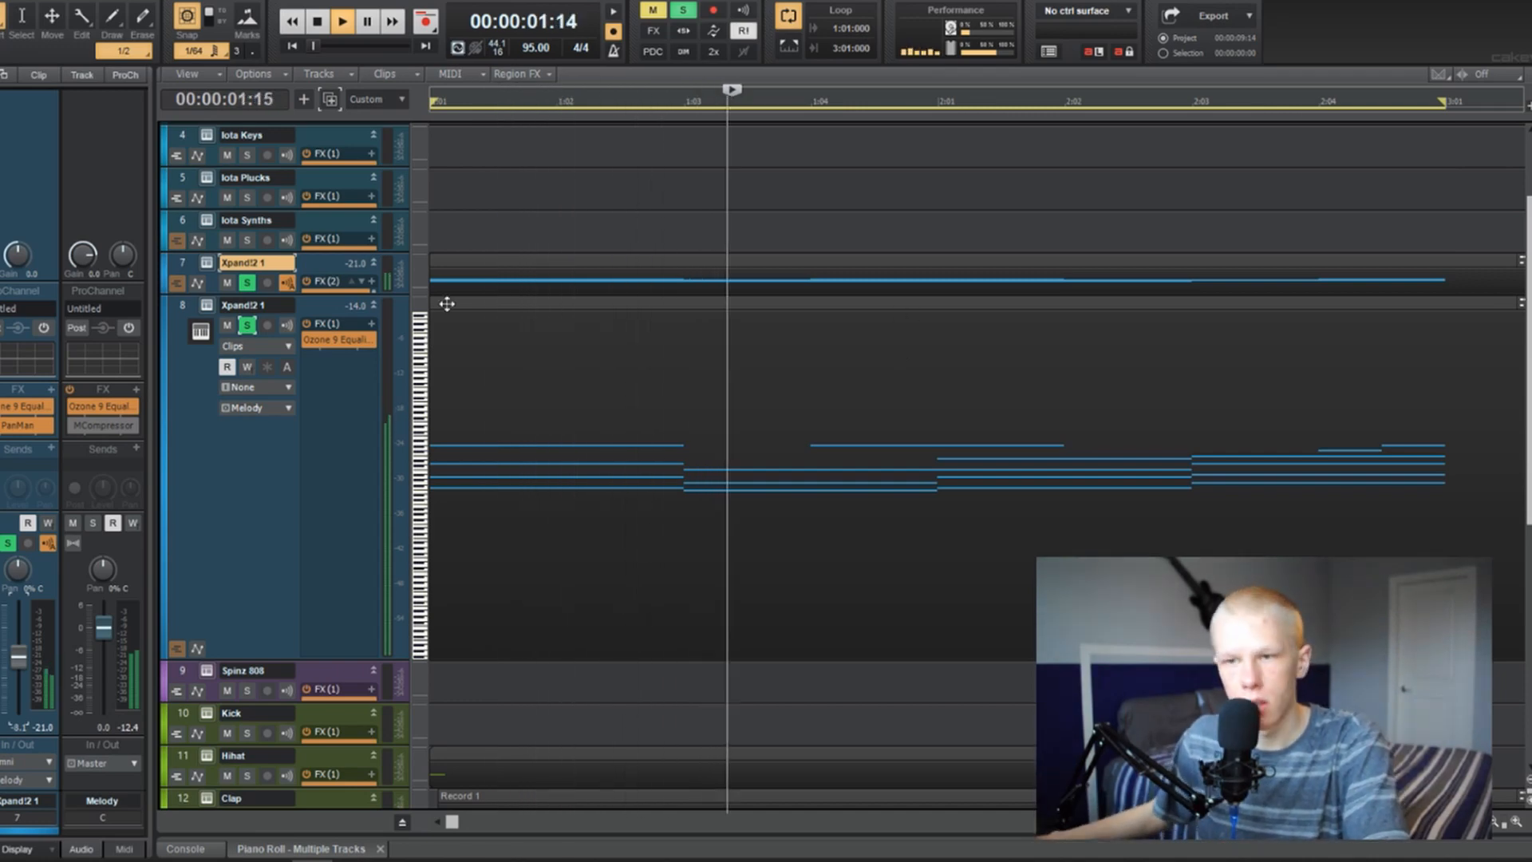
# Process the second Xpand!2 track's clip with the Quantize MIDI effect at 1/16 Note resolution, 100% strength, 50% swing and 15% random.
pyautogui.click(517, 301)
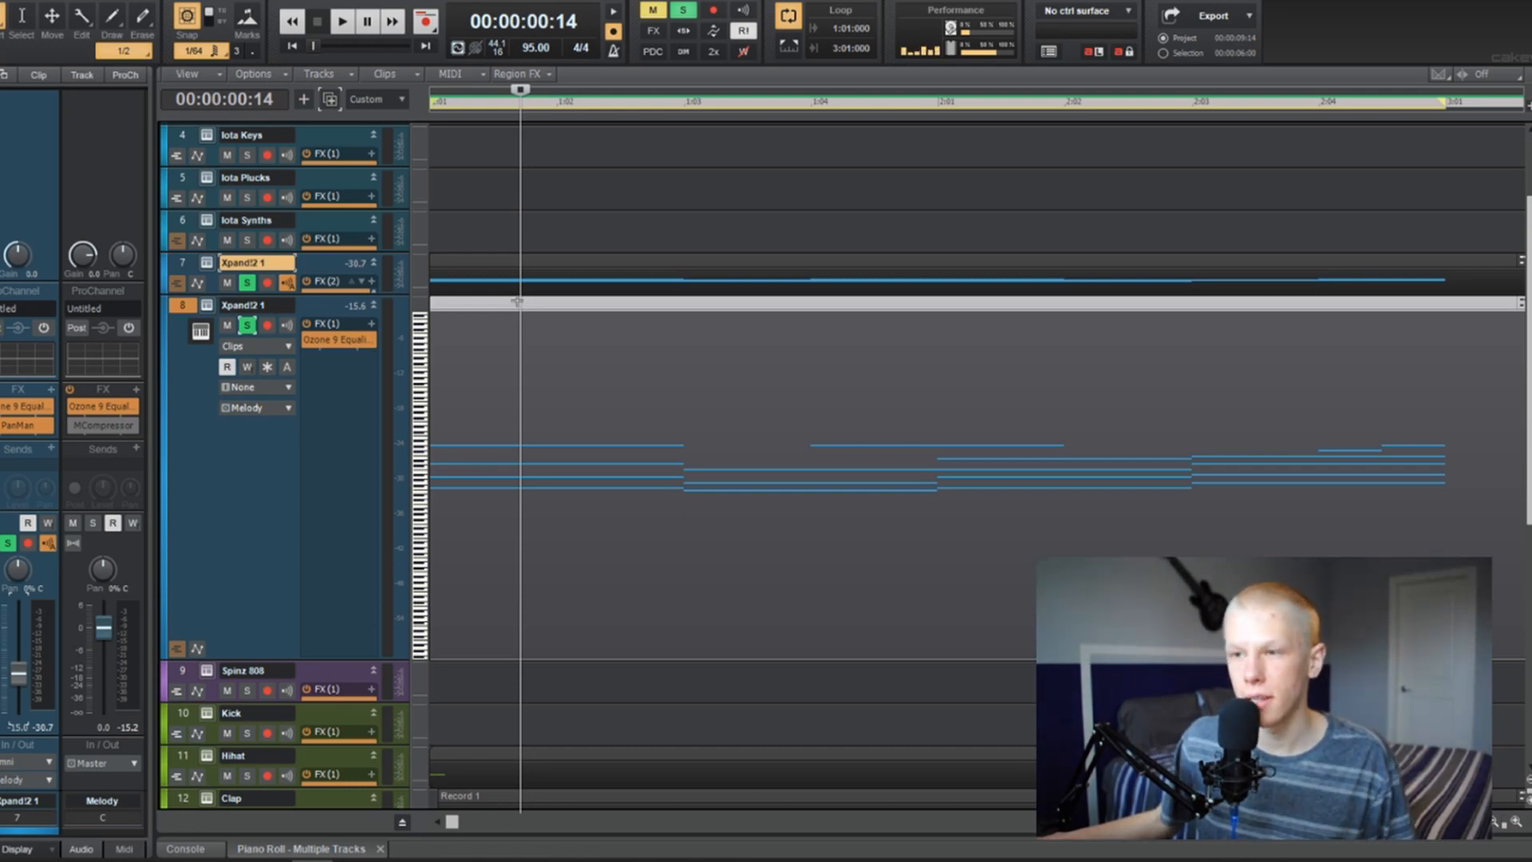
pyautogui.rightClick(517, 300)
pyautogui.moveTo(604, 477)
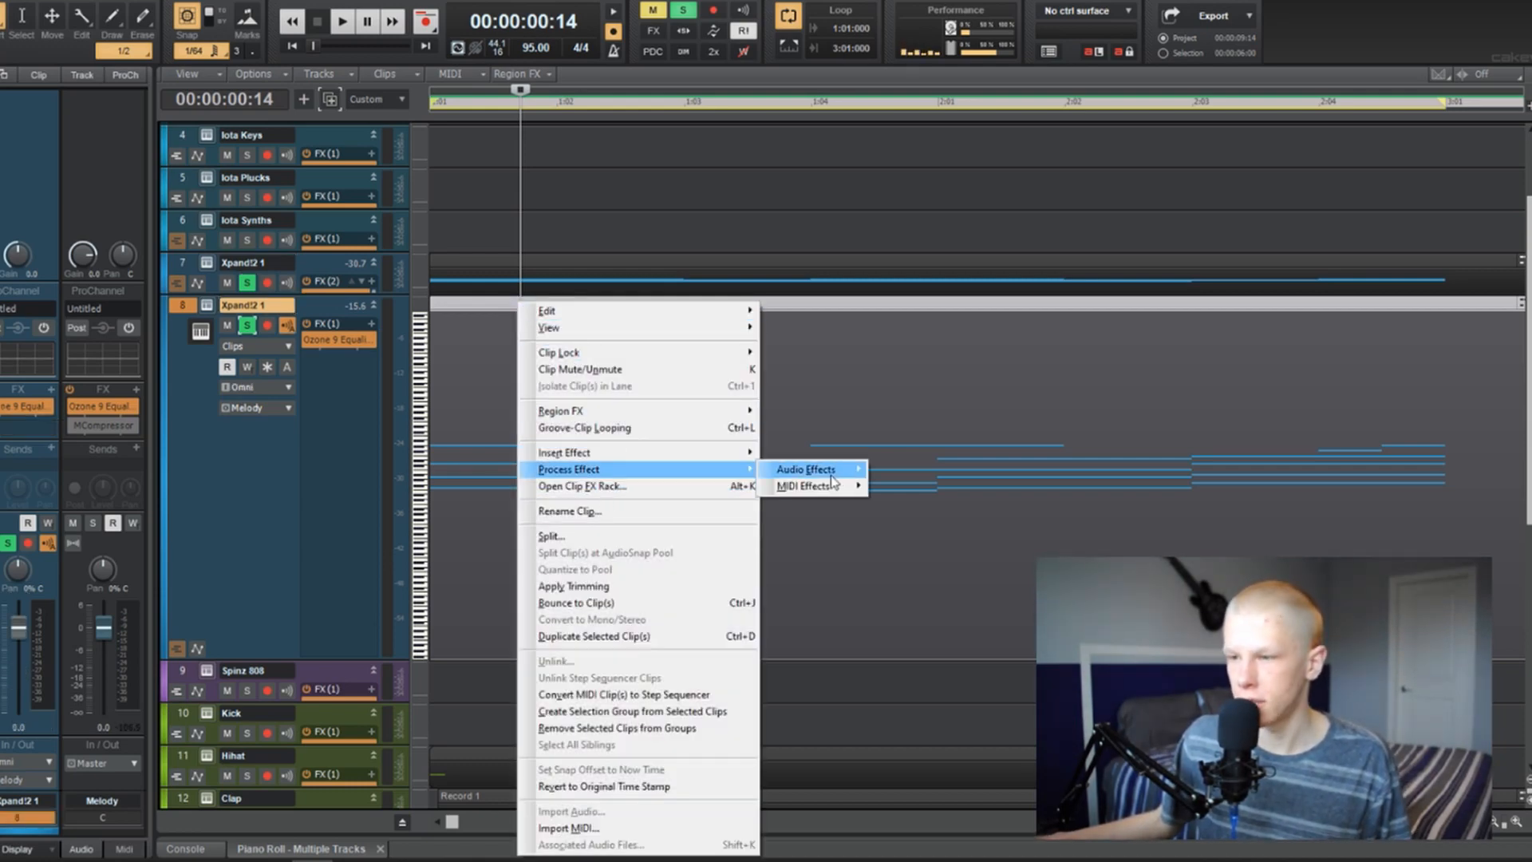
pyautogui.moveTo(860, 492)
pyautogui.moveTo(902, 515)
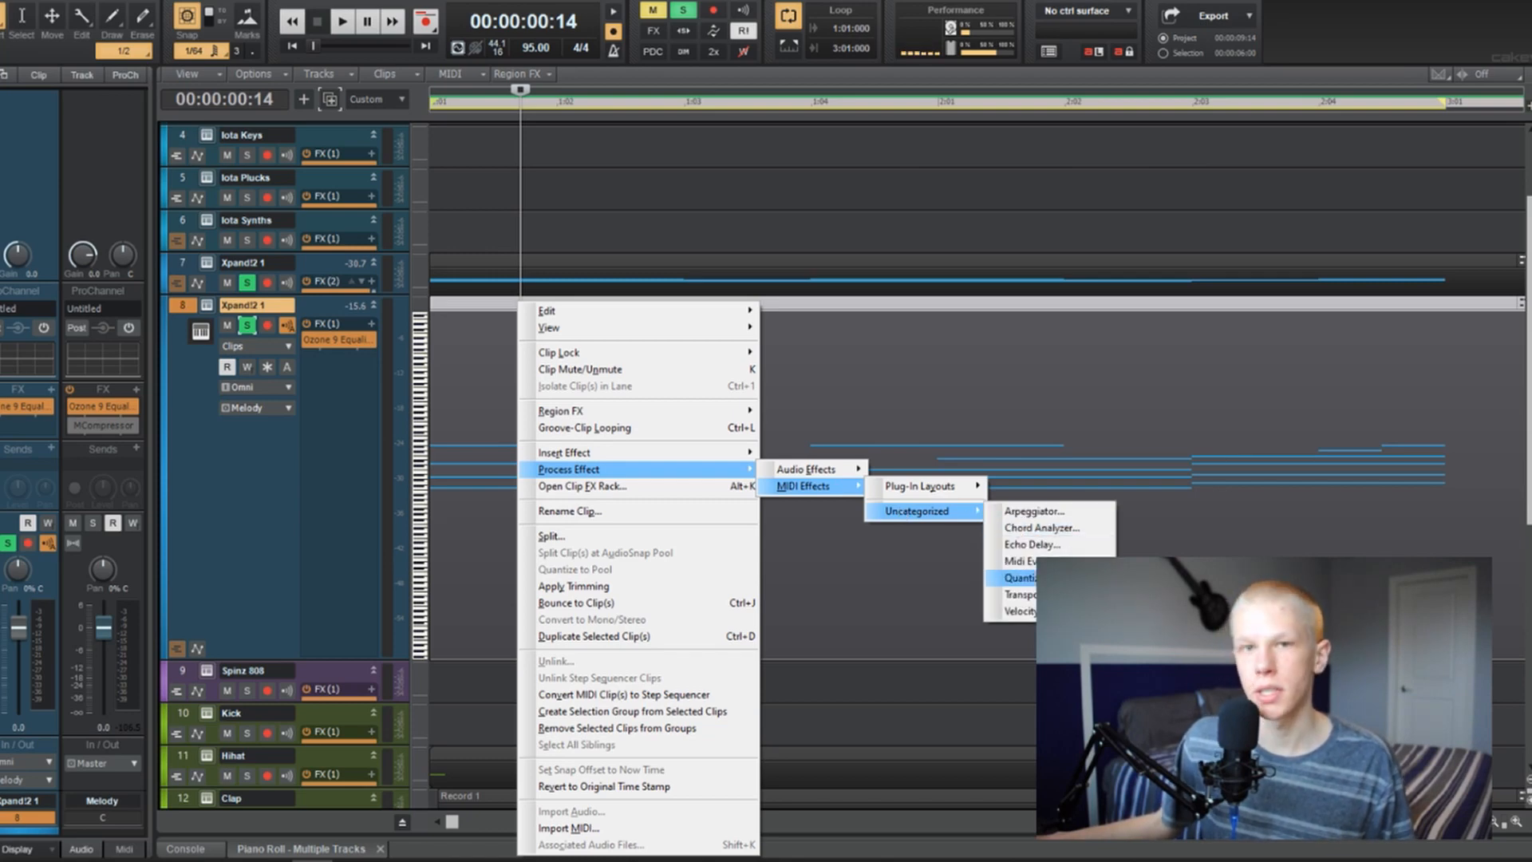
pyautogui.click(1017, 578)
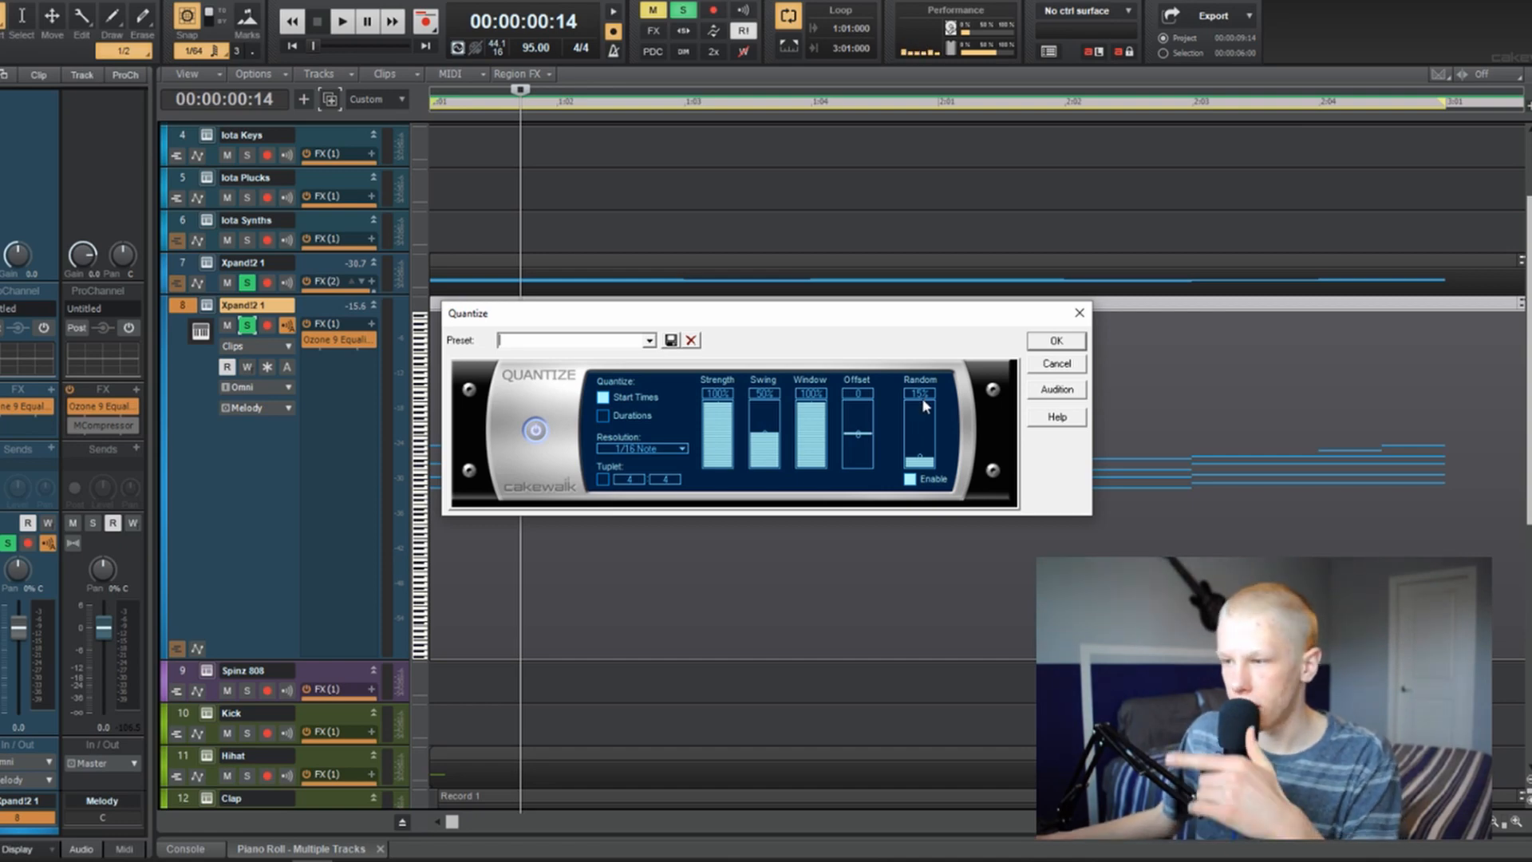
pyautogui.click(1053, 342)
pyautogui.click(713, 403)
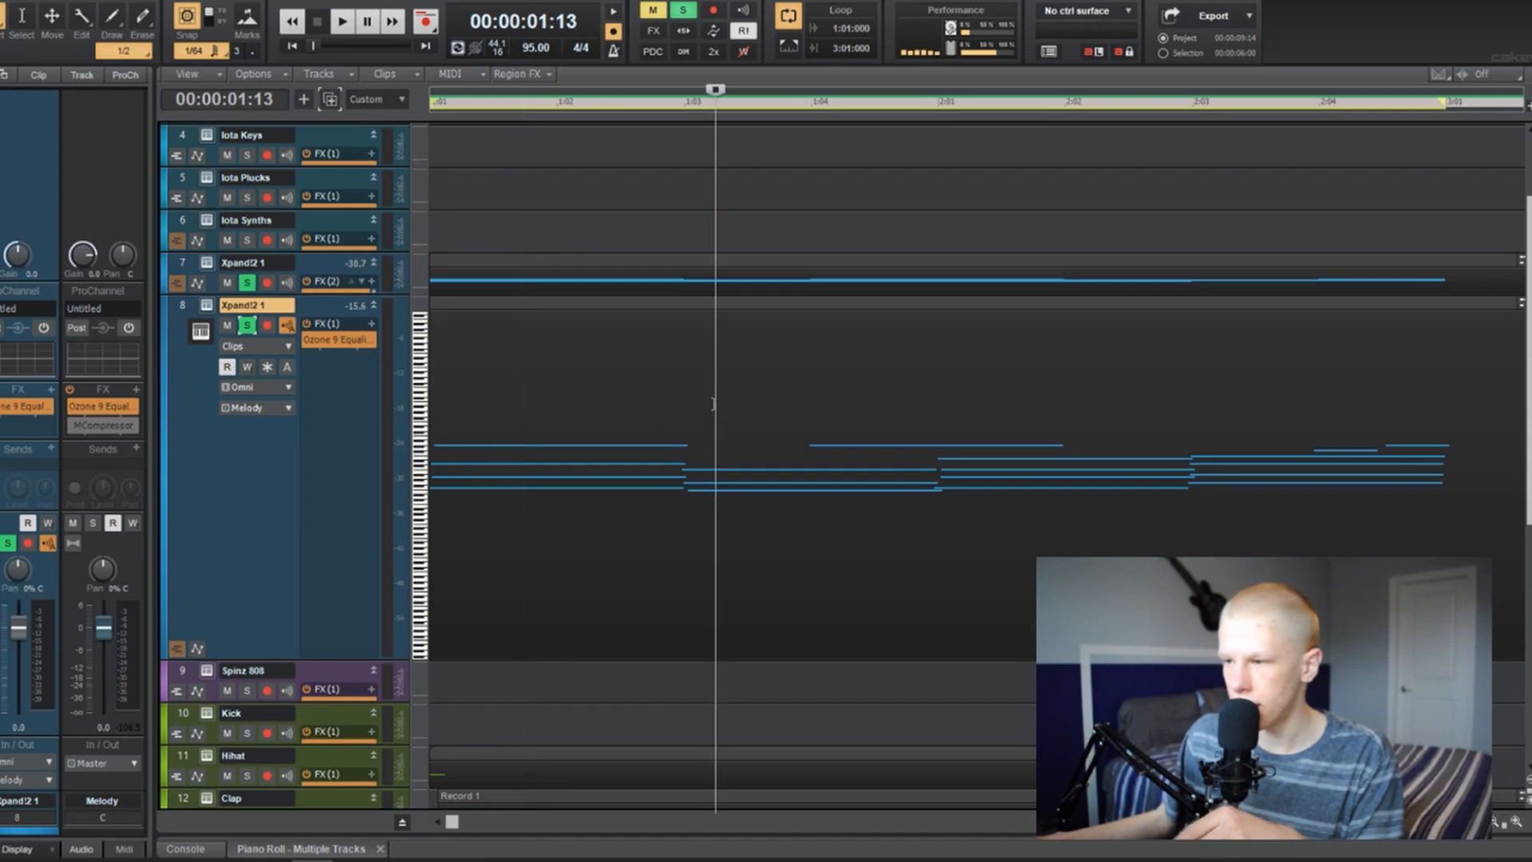
# Open the quantized clip in the Piano Roll, play it back and nudge the last high note slightly earlier.
pyautogui.doubleClick(958, 489)
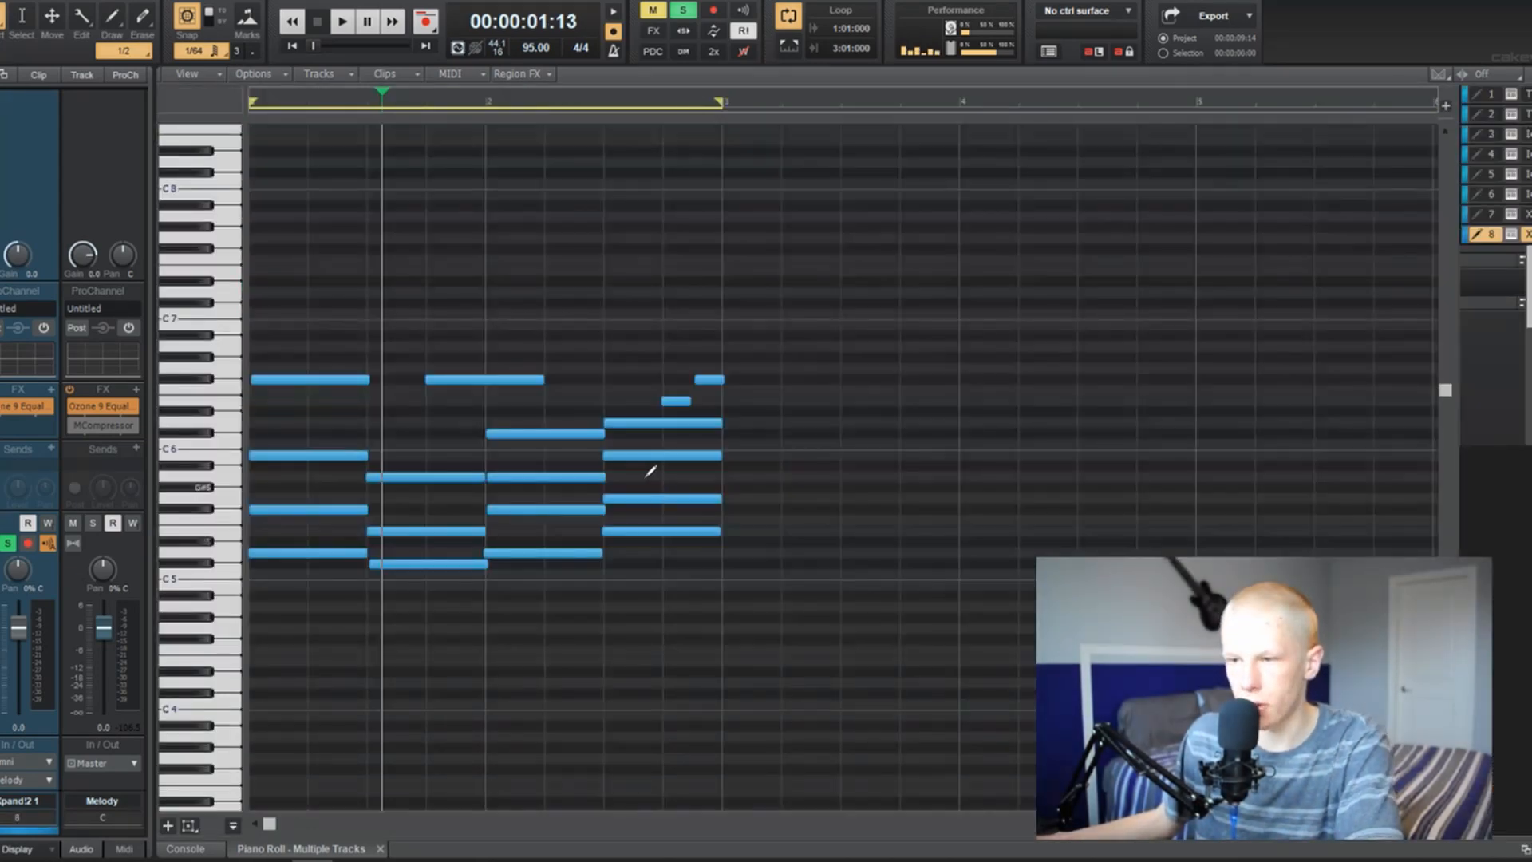
pyautogui.scroll(2, 438, 411)
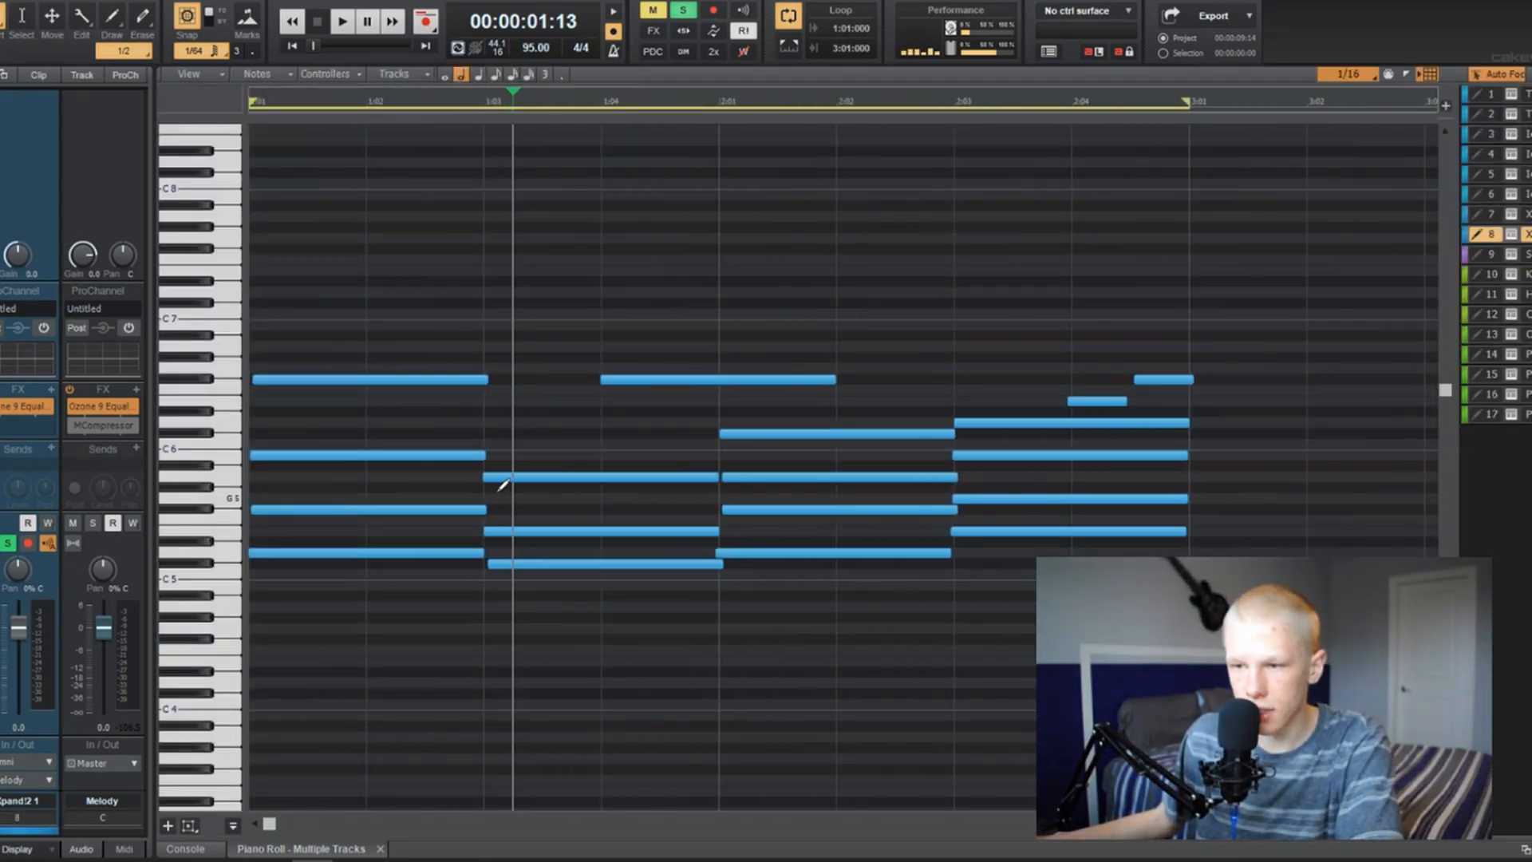
pyautogui.hotkey('alt', 'w')
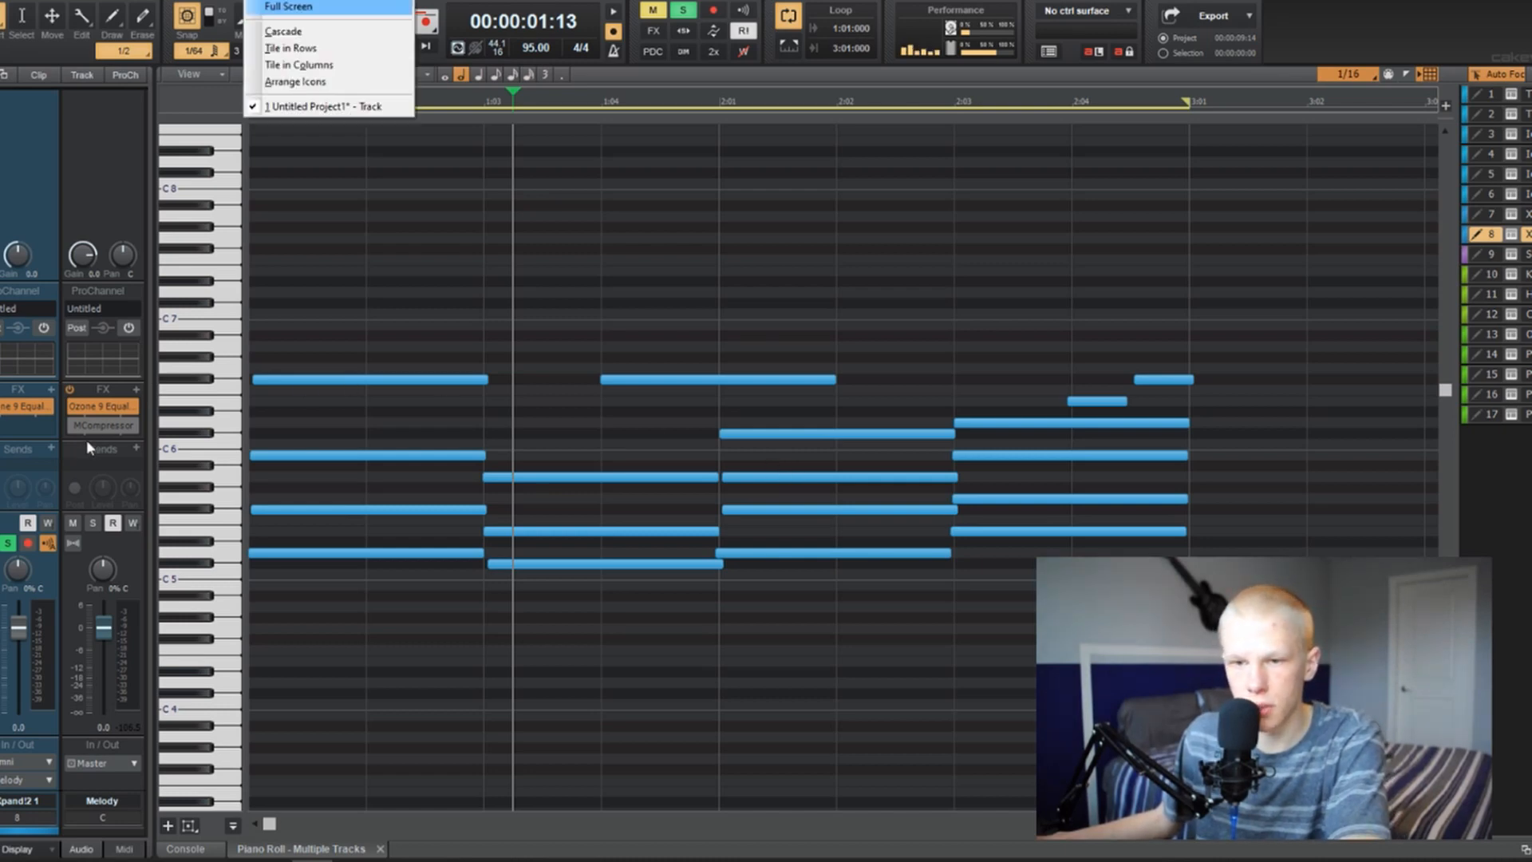
pyautogui.click(483, 329)
pyautogui.press('w')
pyautogui.press('space')
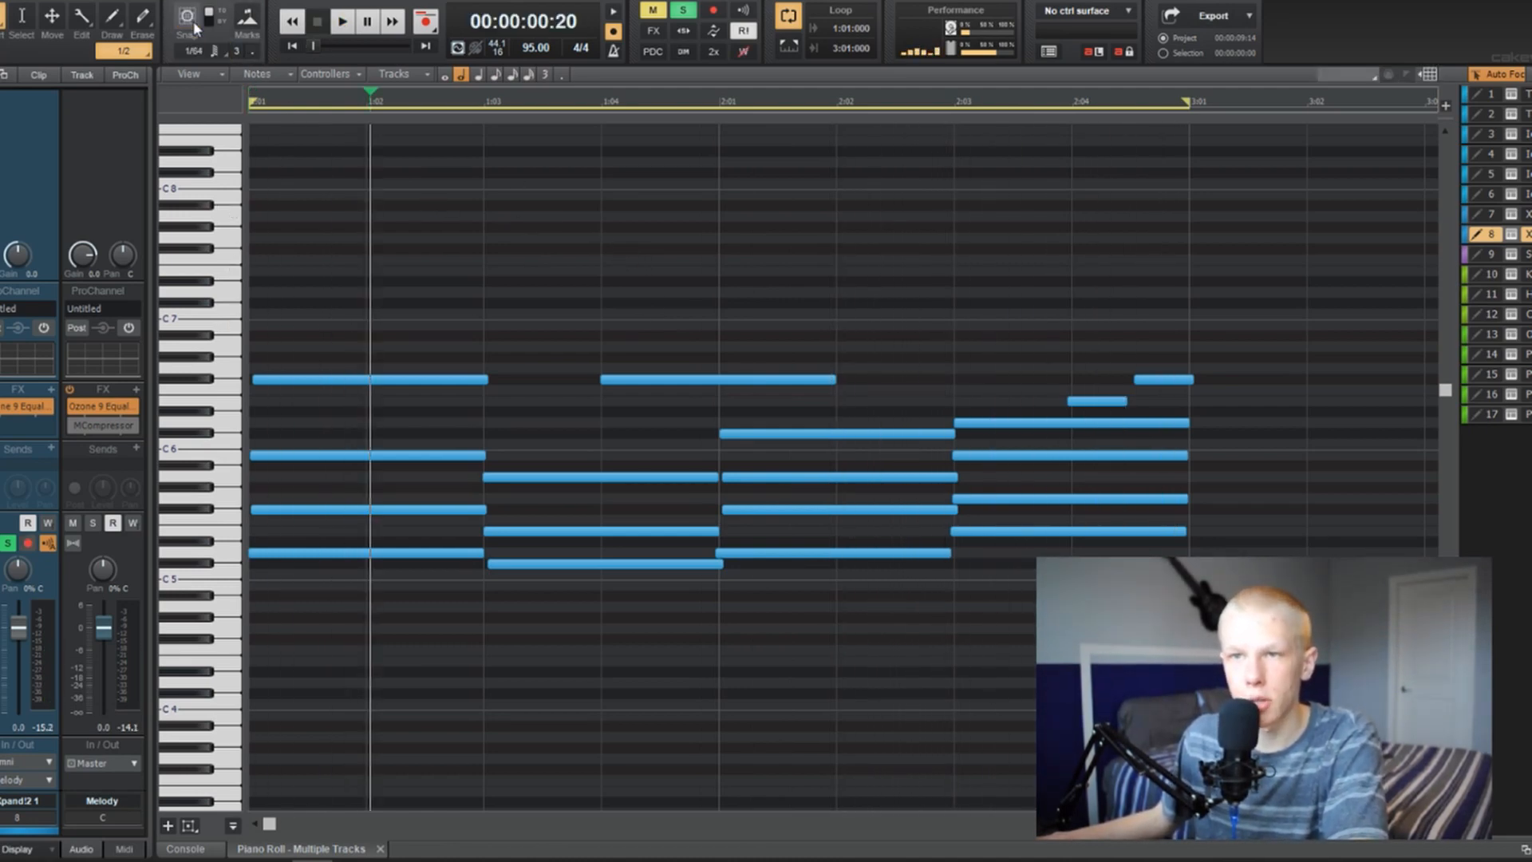
pyautogui.moveTo(1167, 380); pyautogui.dragTo(1158, 379)
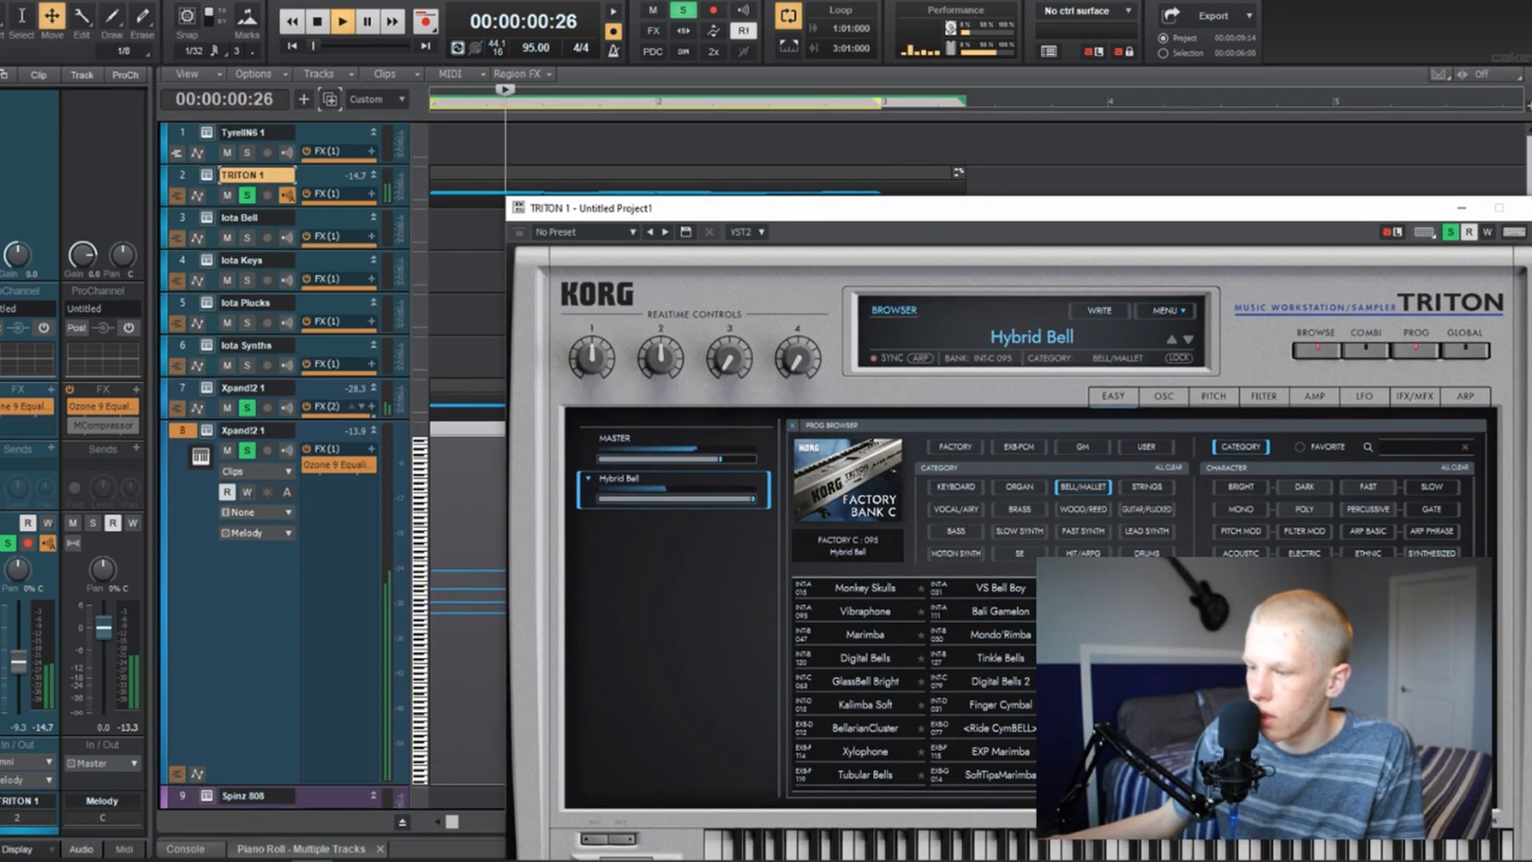
# Step through TRITON's Bell/Mallet programs during playback, from Belladano to Orch. Marimba.
pyautogui.click(1137, 727)
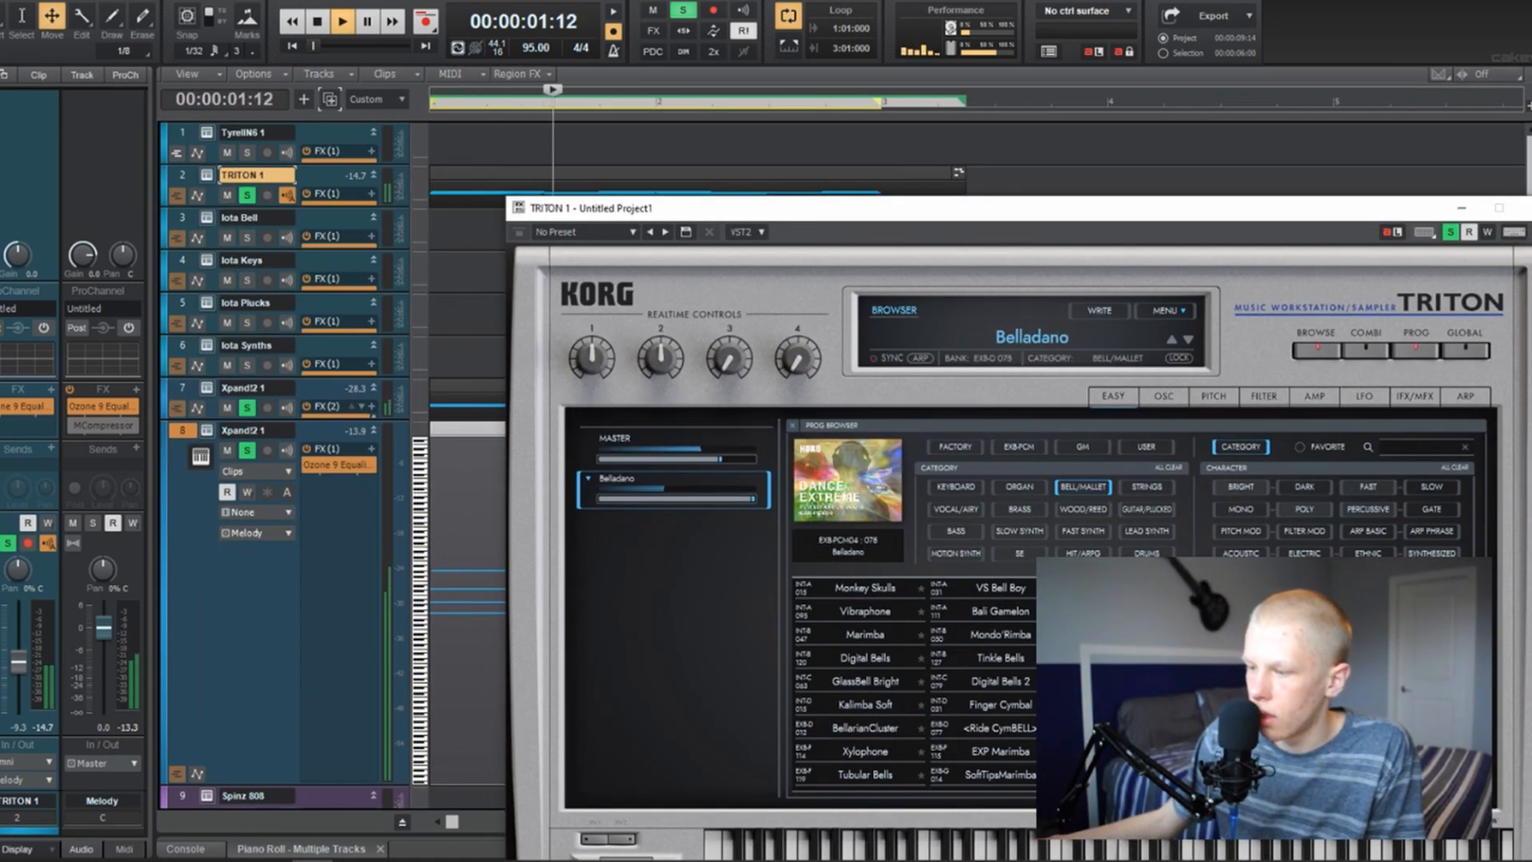
pyautogui.click(1137, 751)
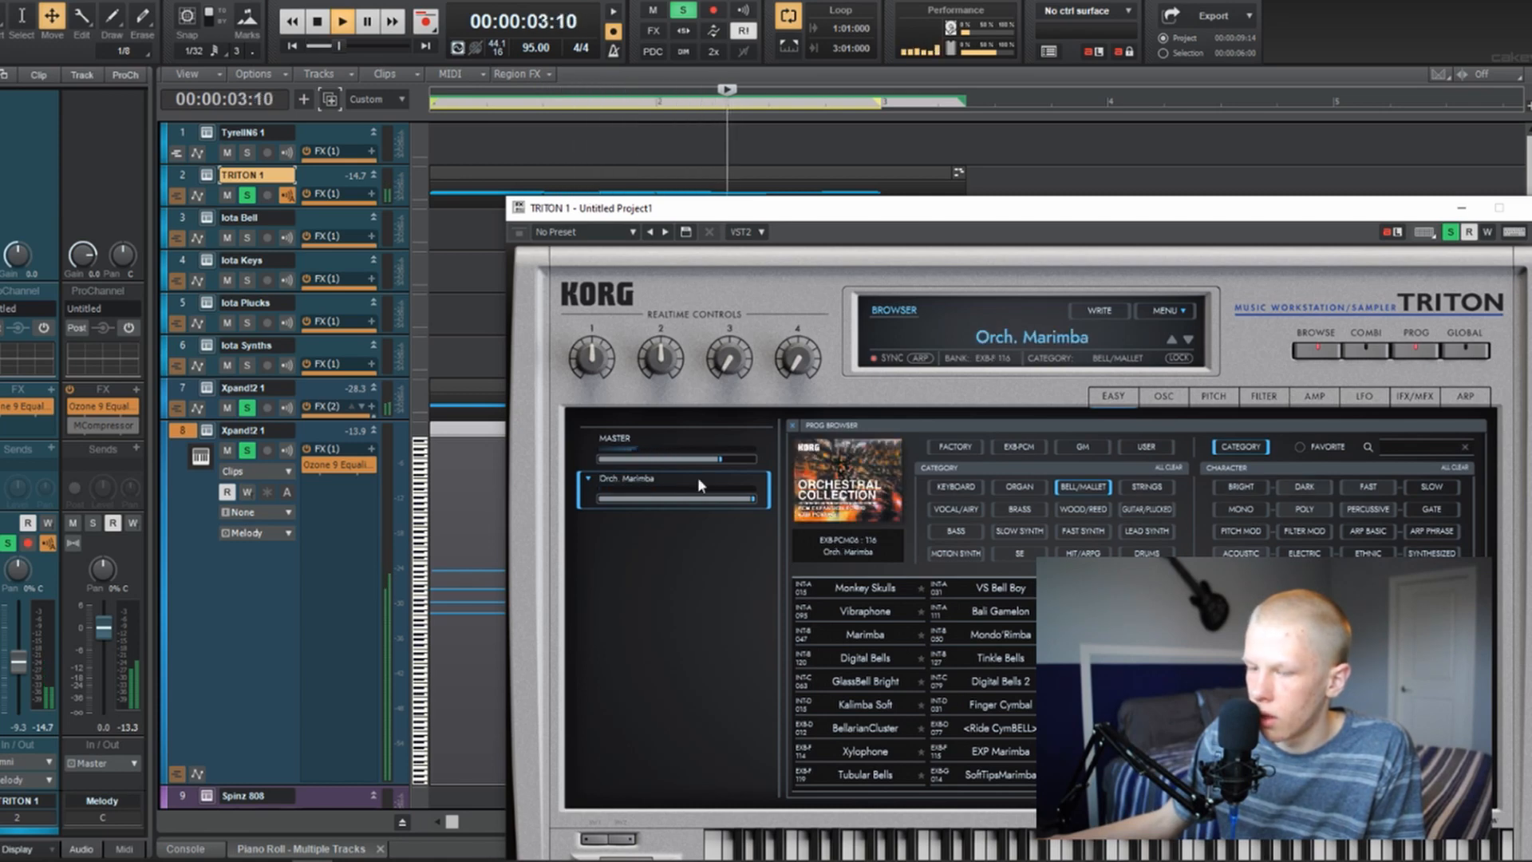
pyautogui.press('w')
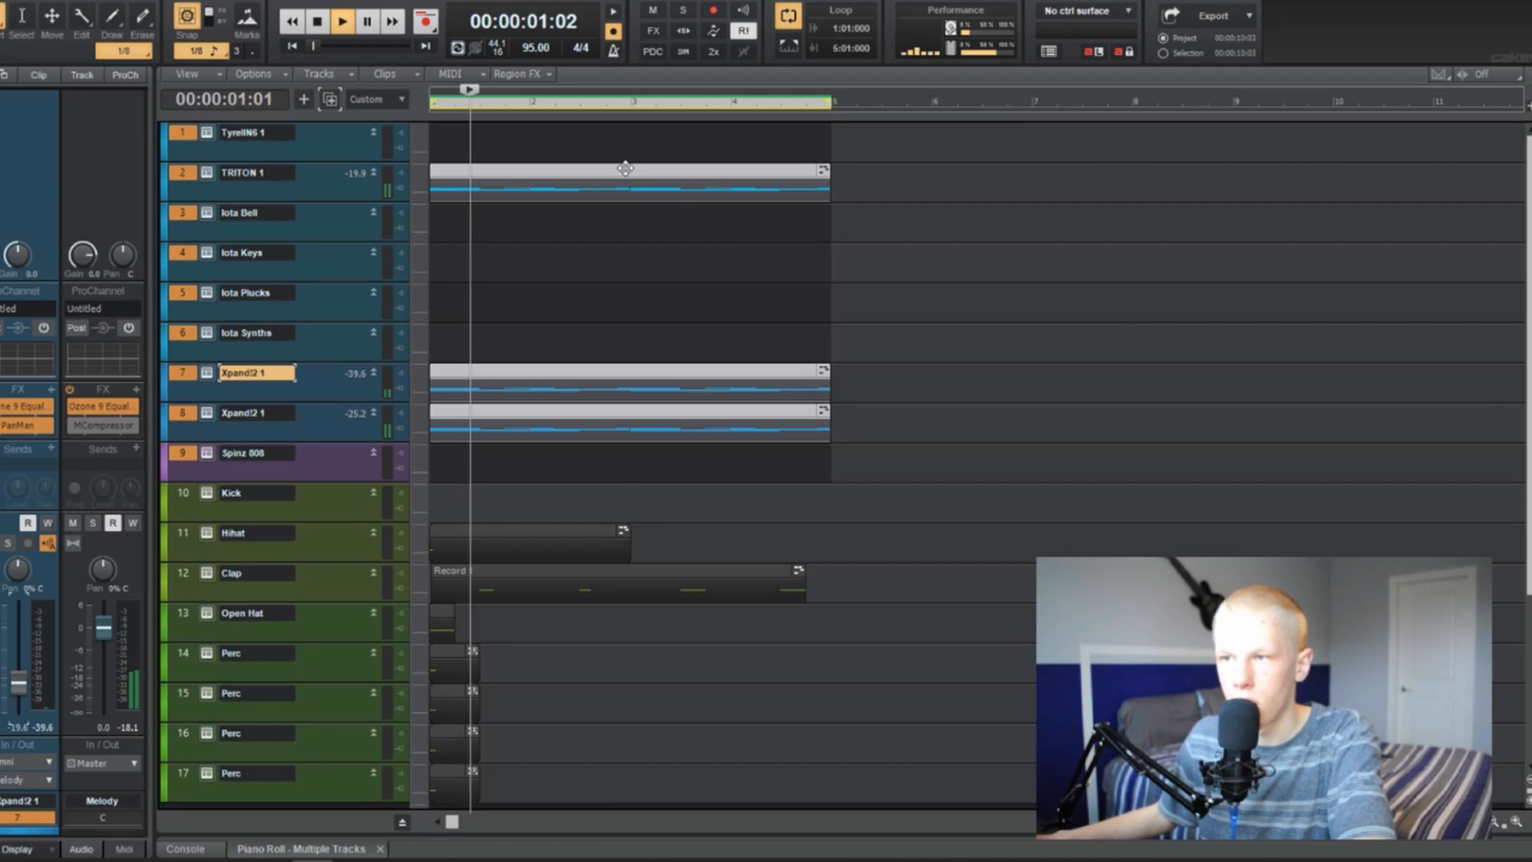
# Draw a run of 64th notes from 3:03 up to the high note at 3:04 in the TRITON clip and select that passage.
pyautogui.click(626, 166)
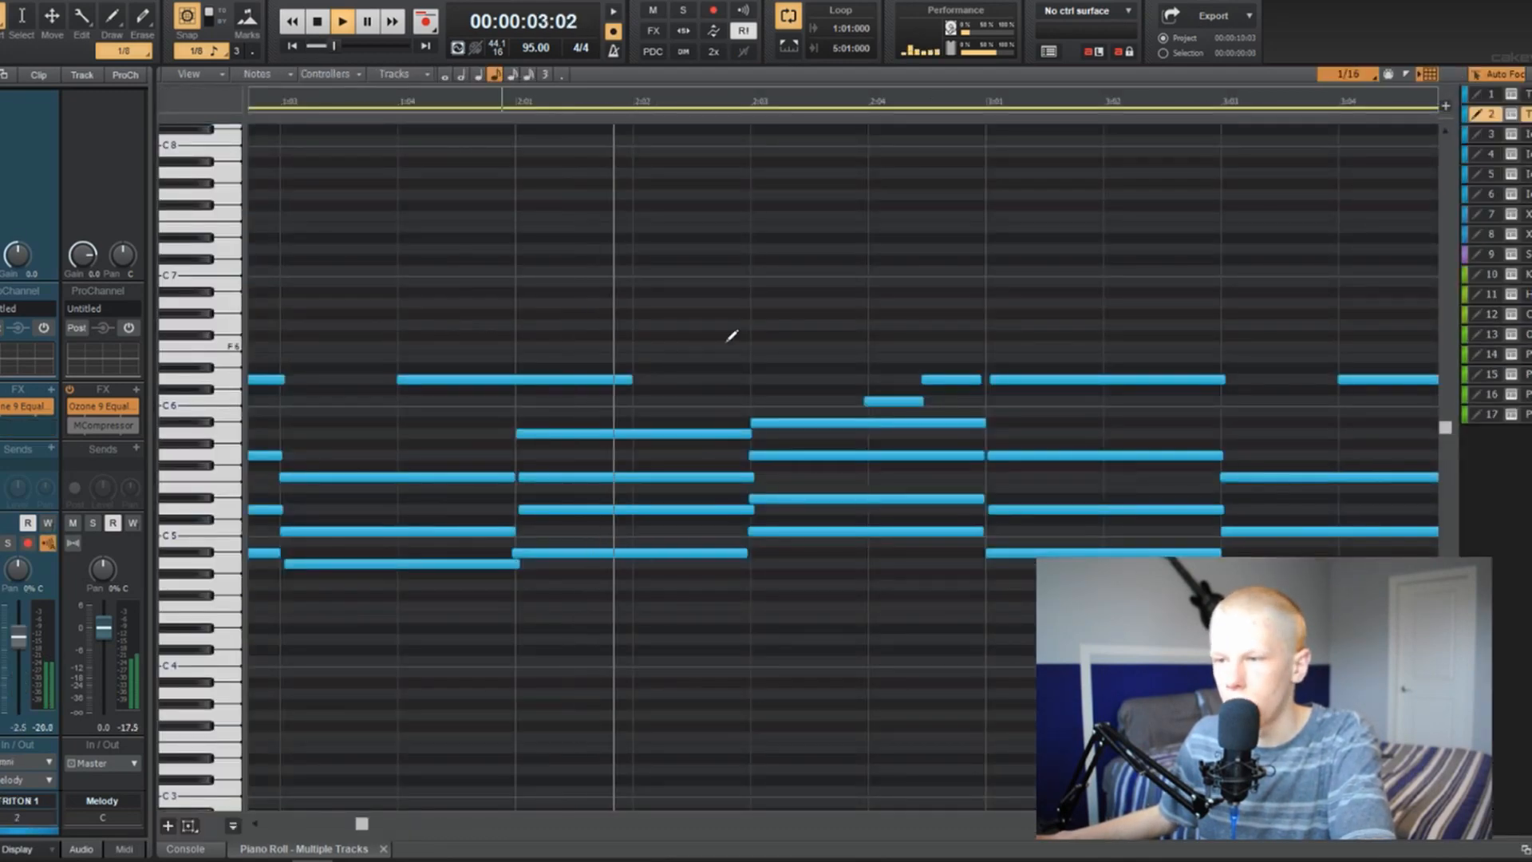
pyautogui.scroll(-2, 801, 319)
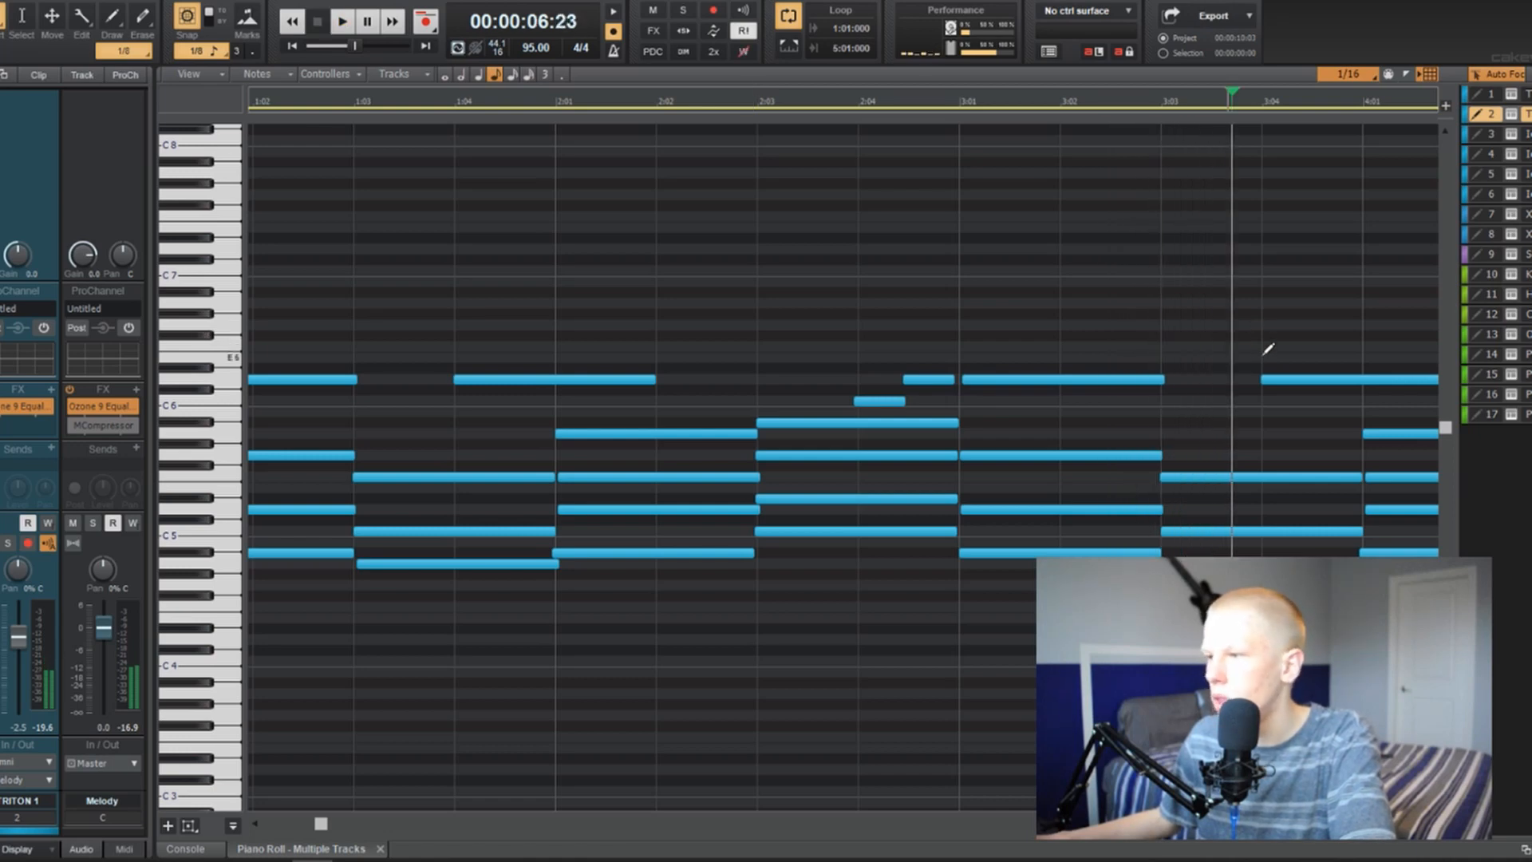
pyautogui.moveTo(1174, 379); pyautogui.dragTo(1270, 365)
pyautogui.press('t')
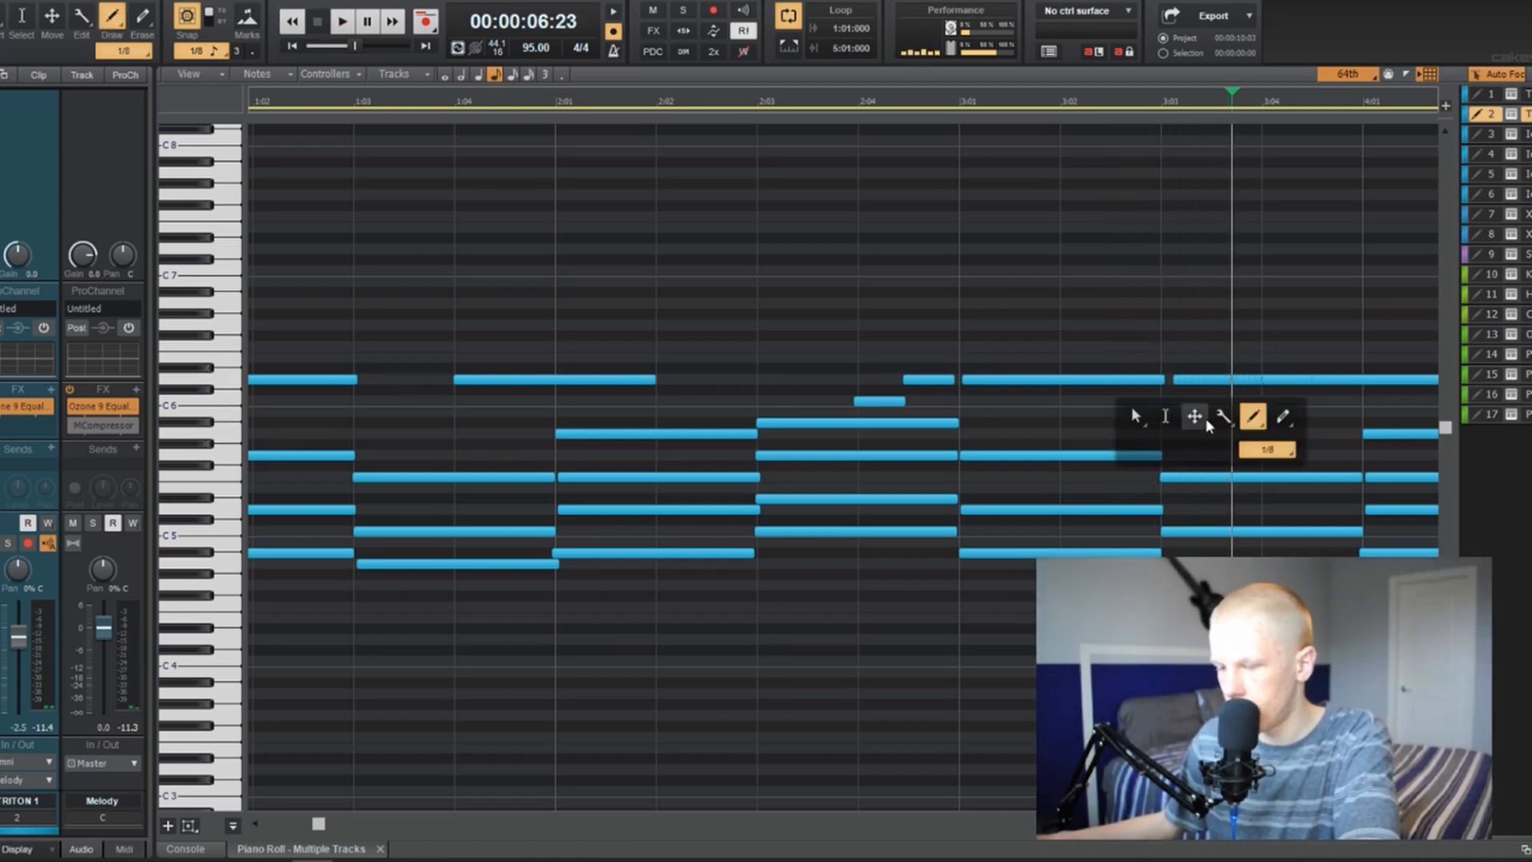
pyautogui.click(1168, 415)
pyautogui.moveTo(1173, 357); pyautogui.dragTo(1317, 420)
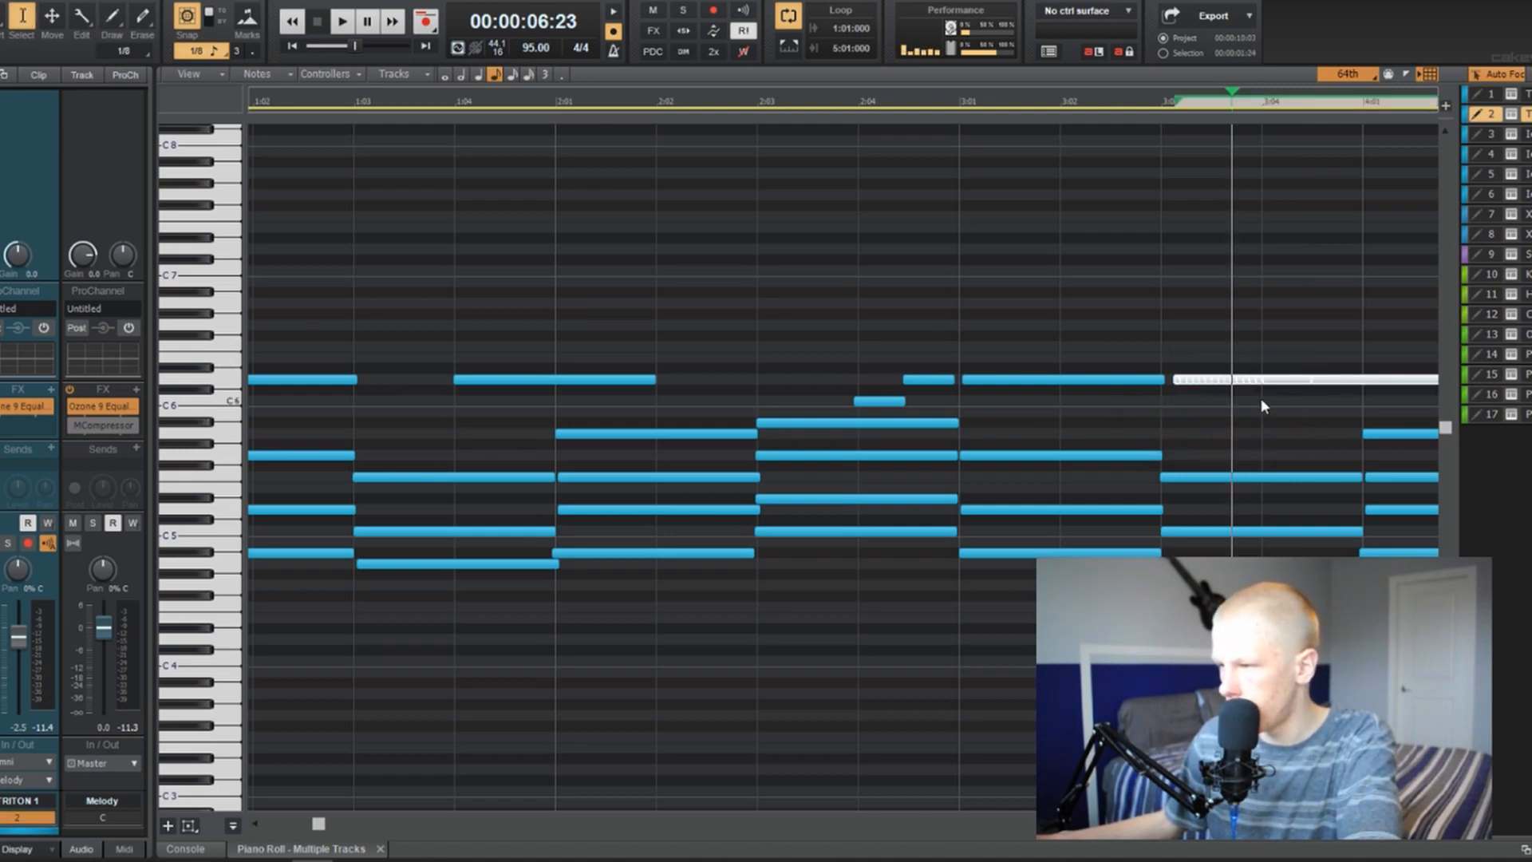
pyautogui.press('t')
pyautogui.click(1185, 385)
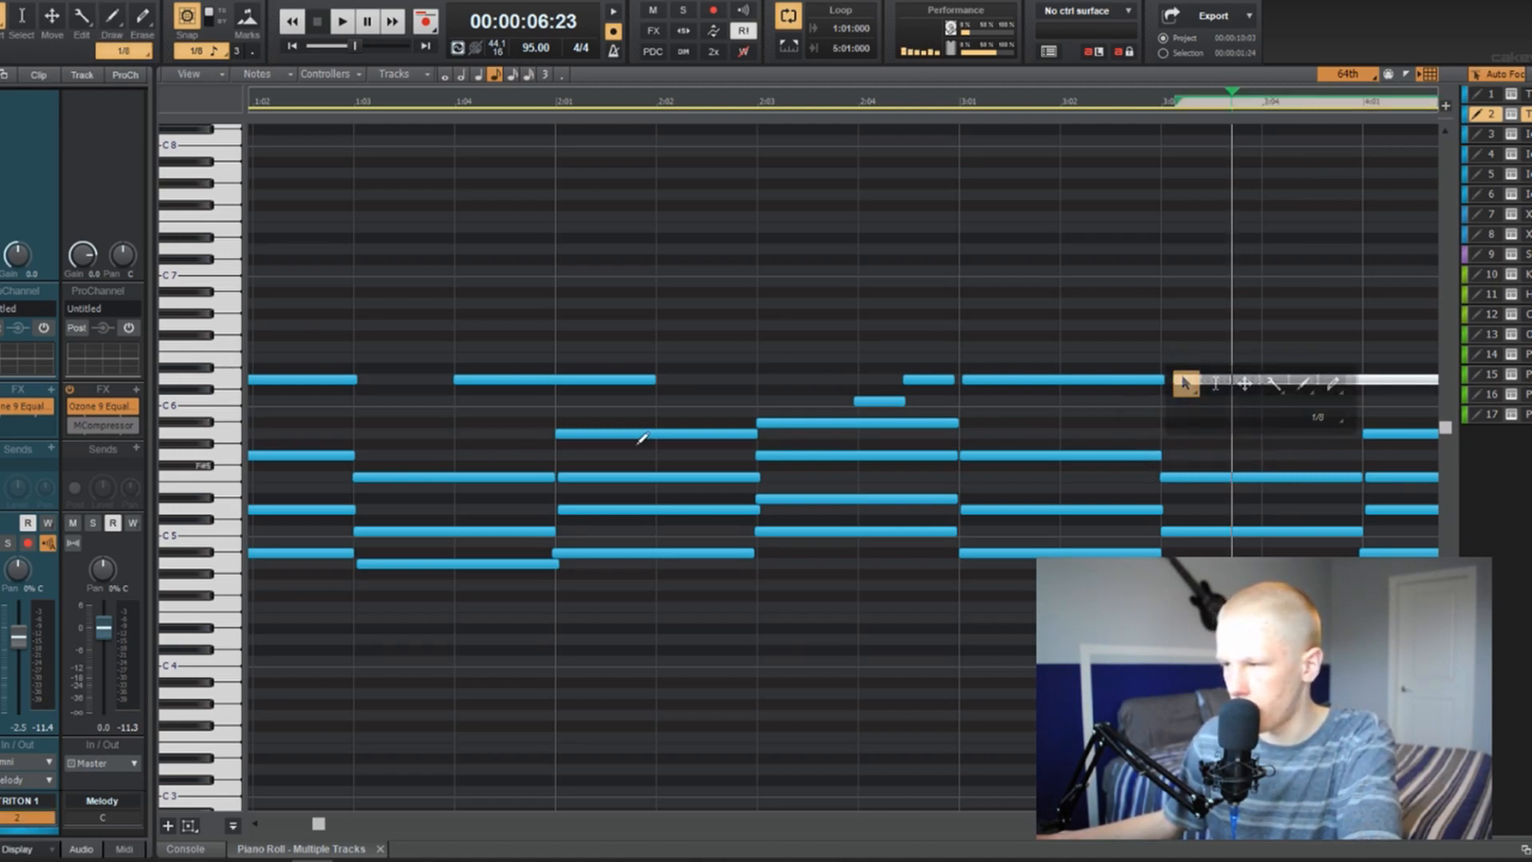
# Show the velocity lane below the TRITON notes and play back the clip to check the 64th-note run.
pyautogui.click(233, 826)
pyautogui.click(233, 826)
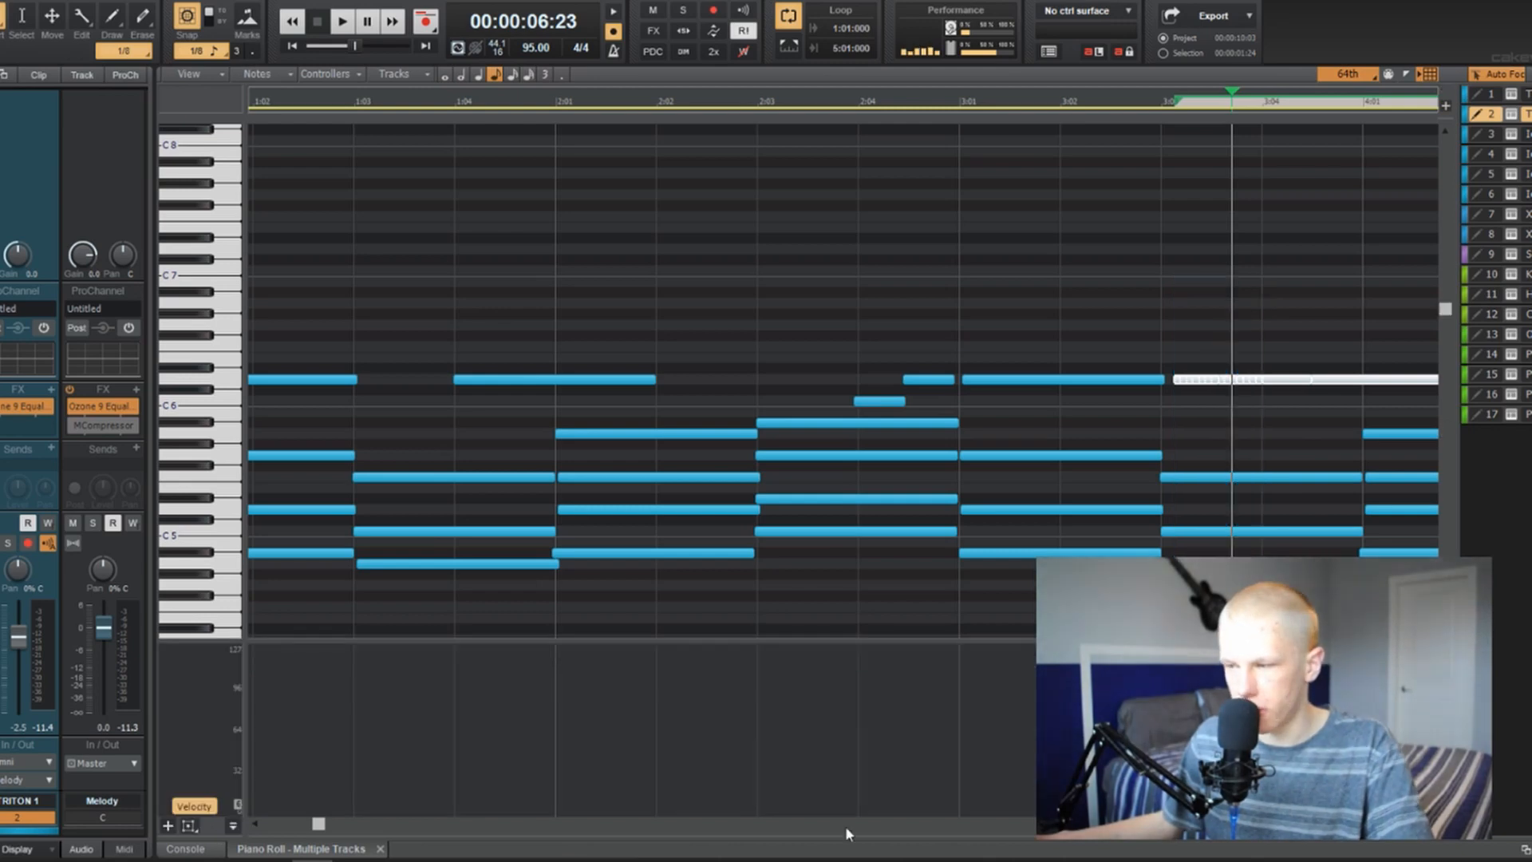
pyautogui.click(966, 104)
pyautogui.press('space')
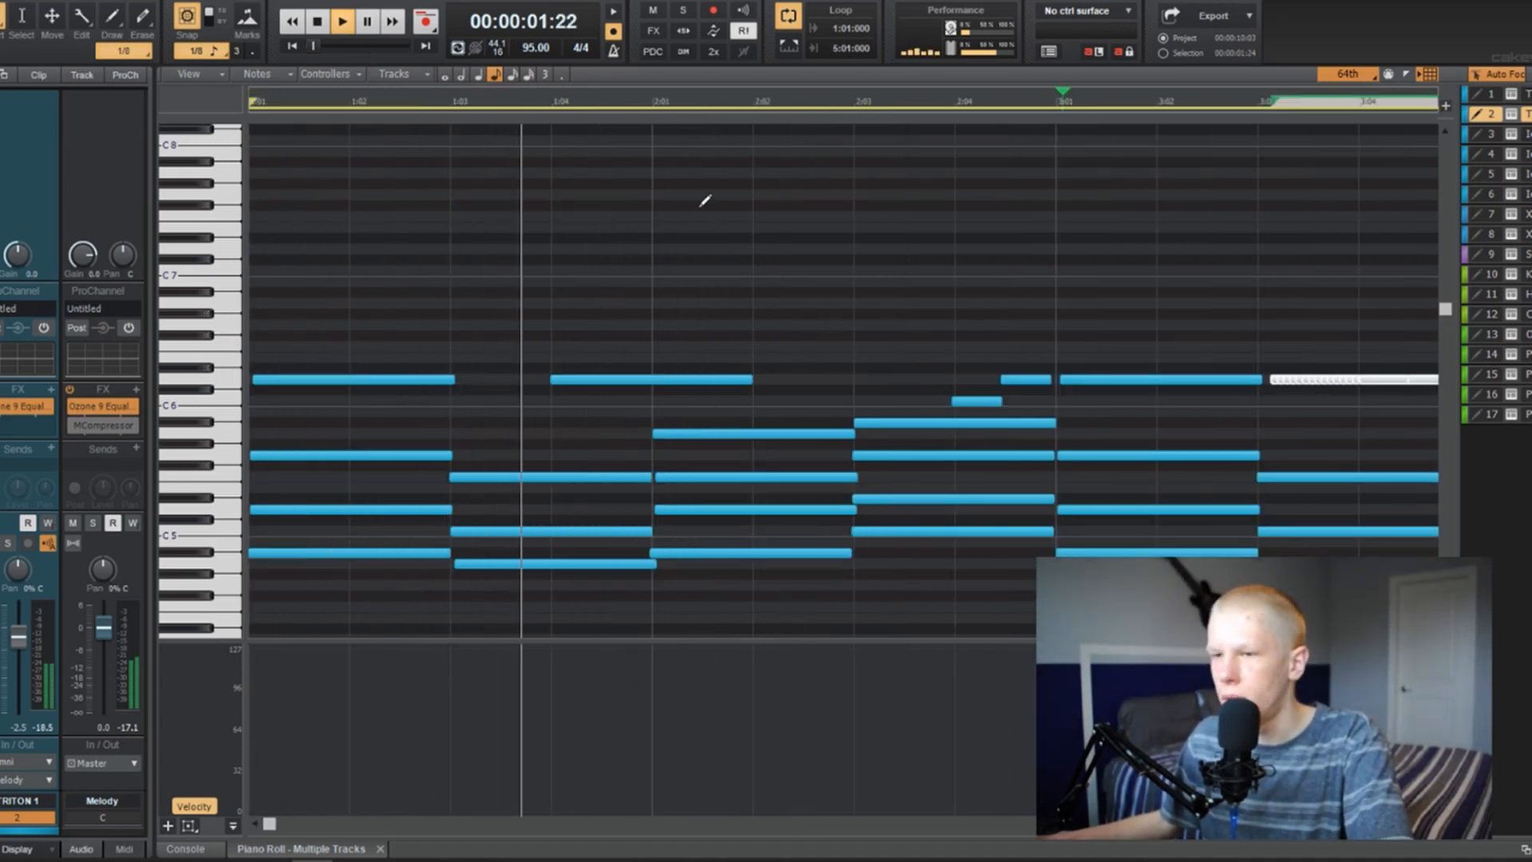
pyautogui.click(1060, 108)
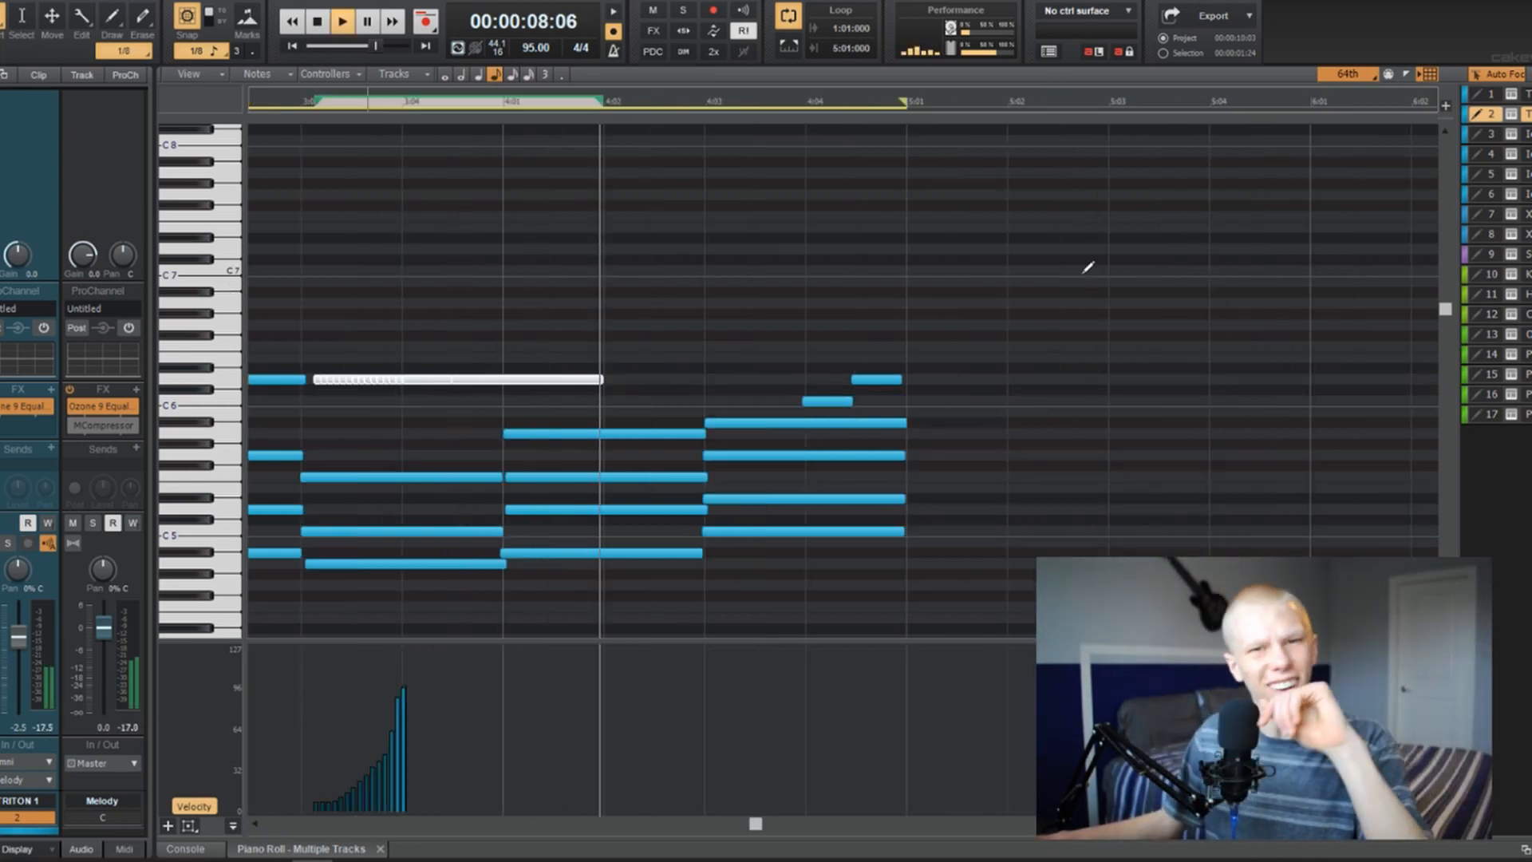
pyautogui.press('space')
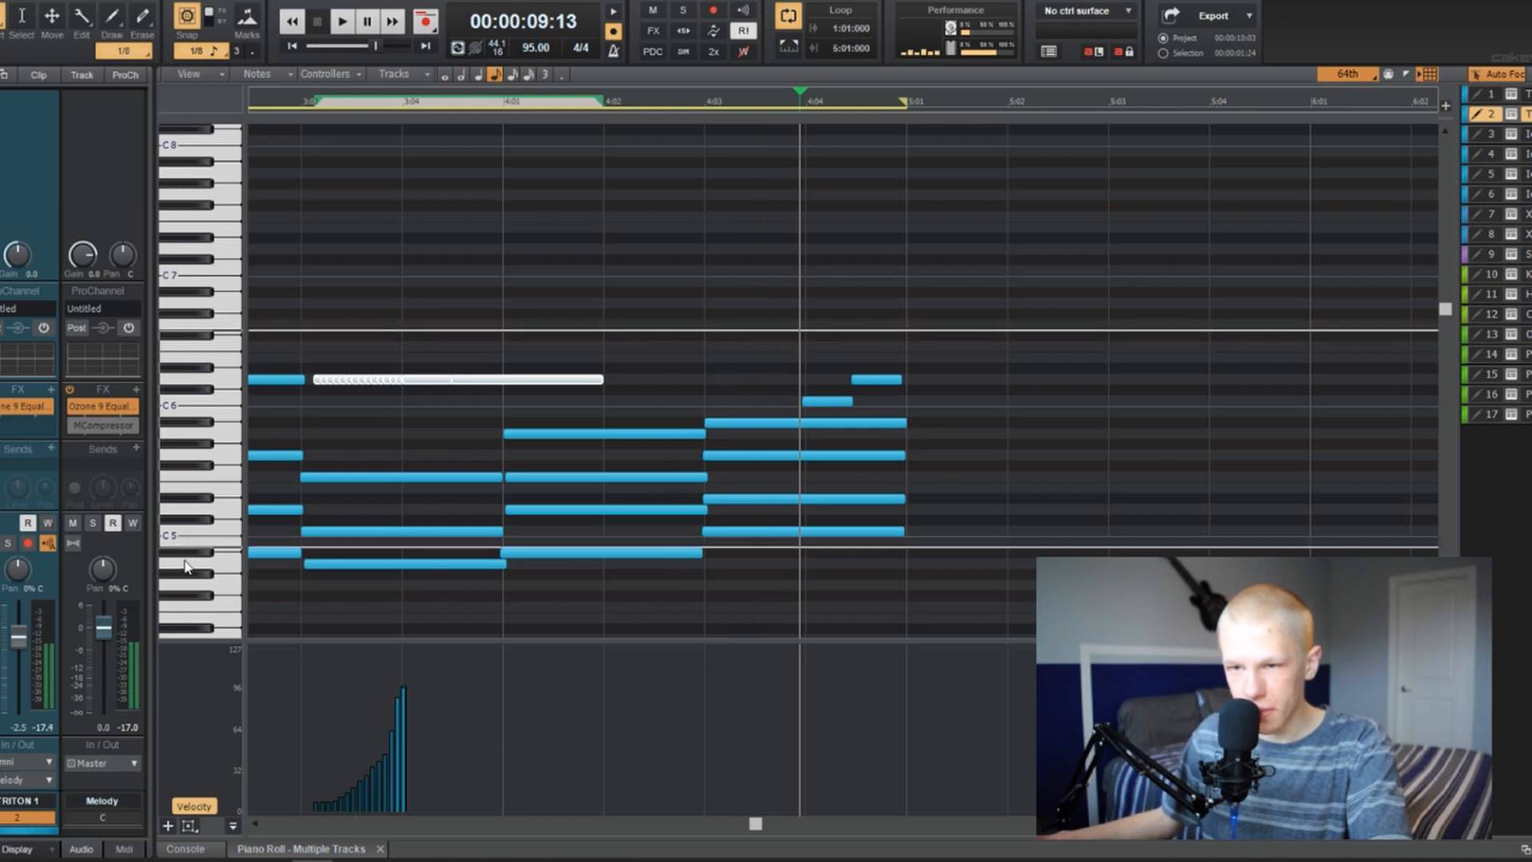
pyautogui.hotkey('ctrl', 'a')
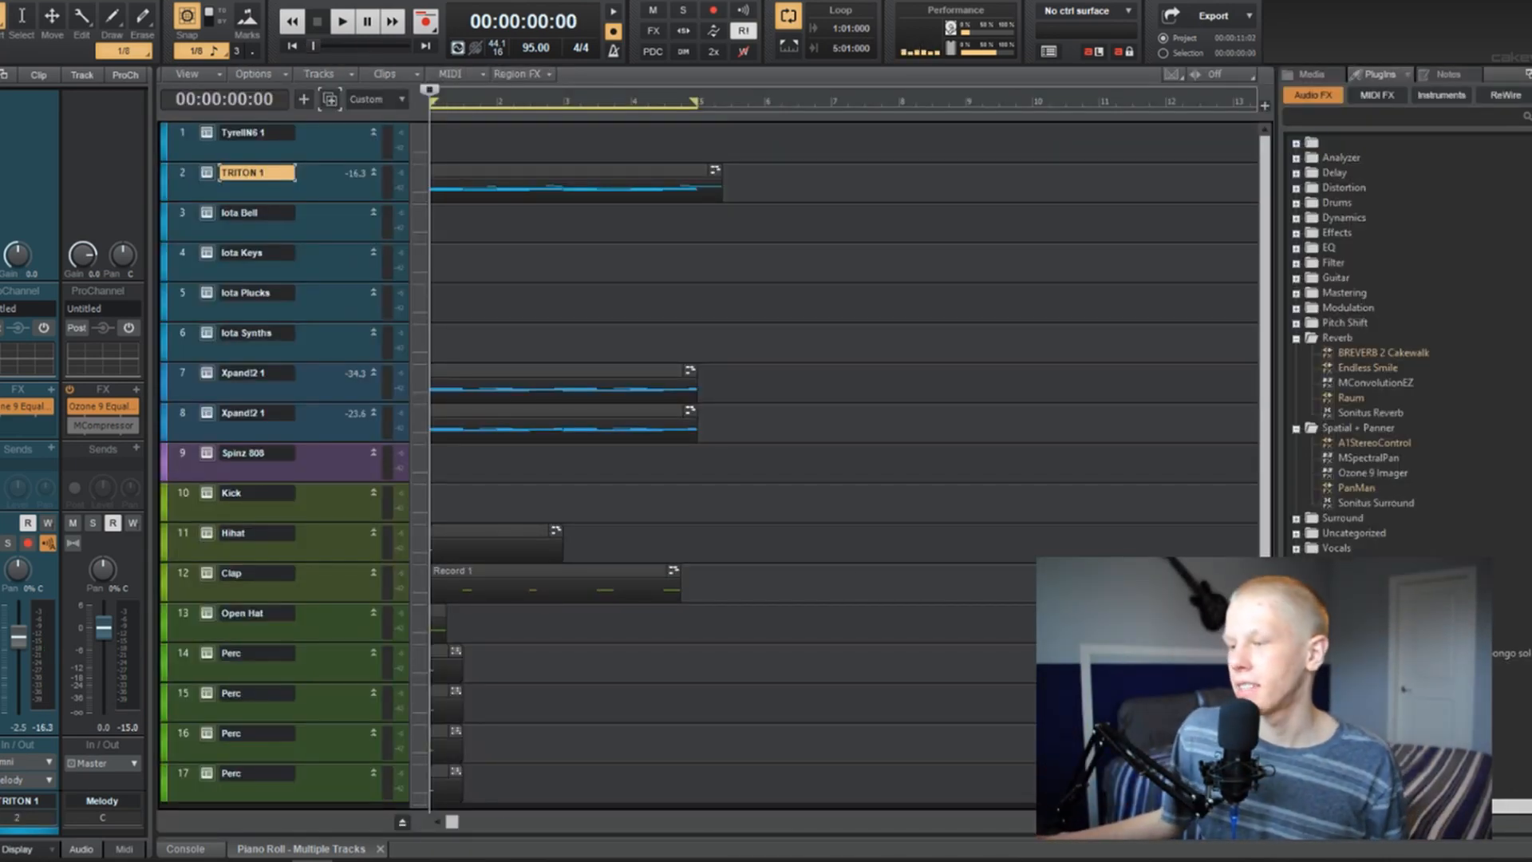
# Add the RC 20 effect chain to the Melody bus and open its MISHBY plug-in.
pyautogui.moveTo(114, 431); pyautogui.dragTo(112, 436)
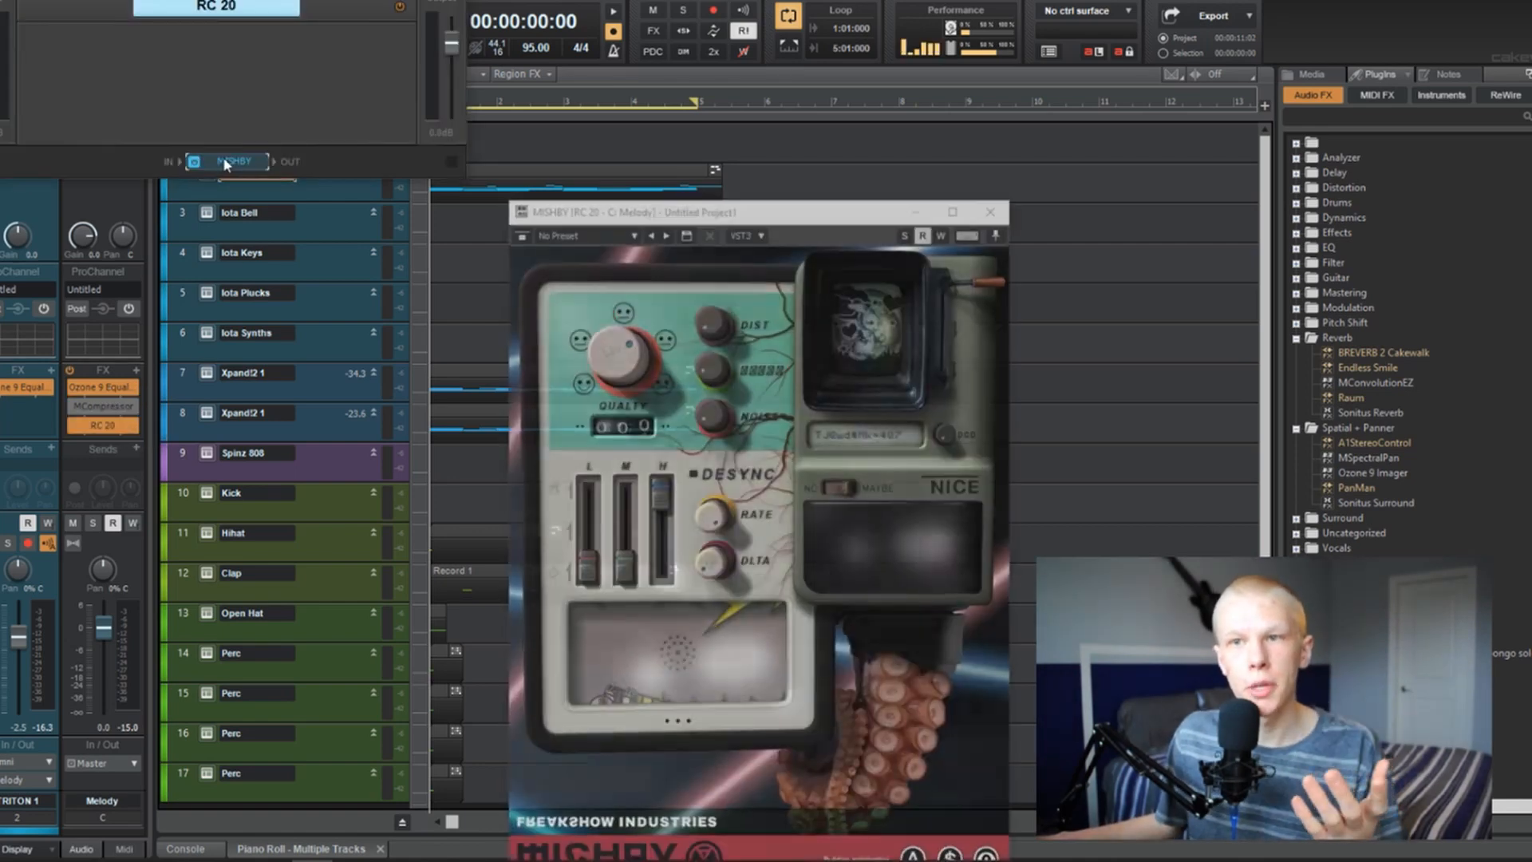
pyautogui.moveTo(640, 209); pyautogui.dragTo(646, 83)
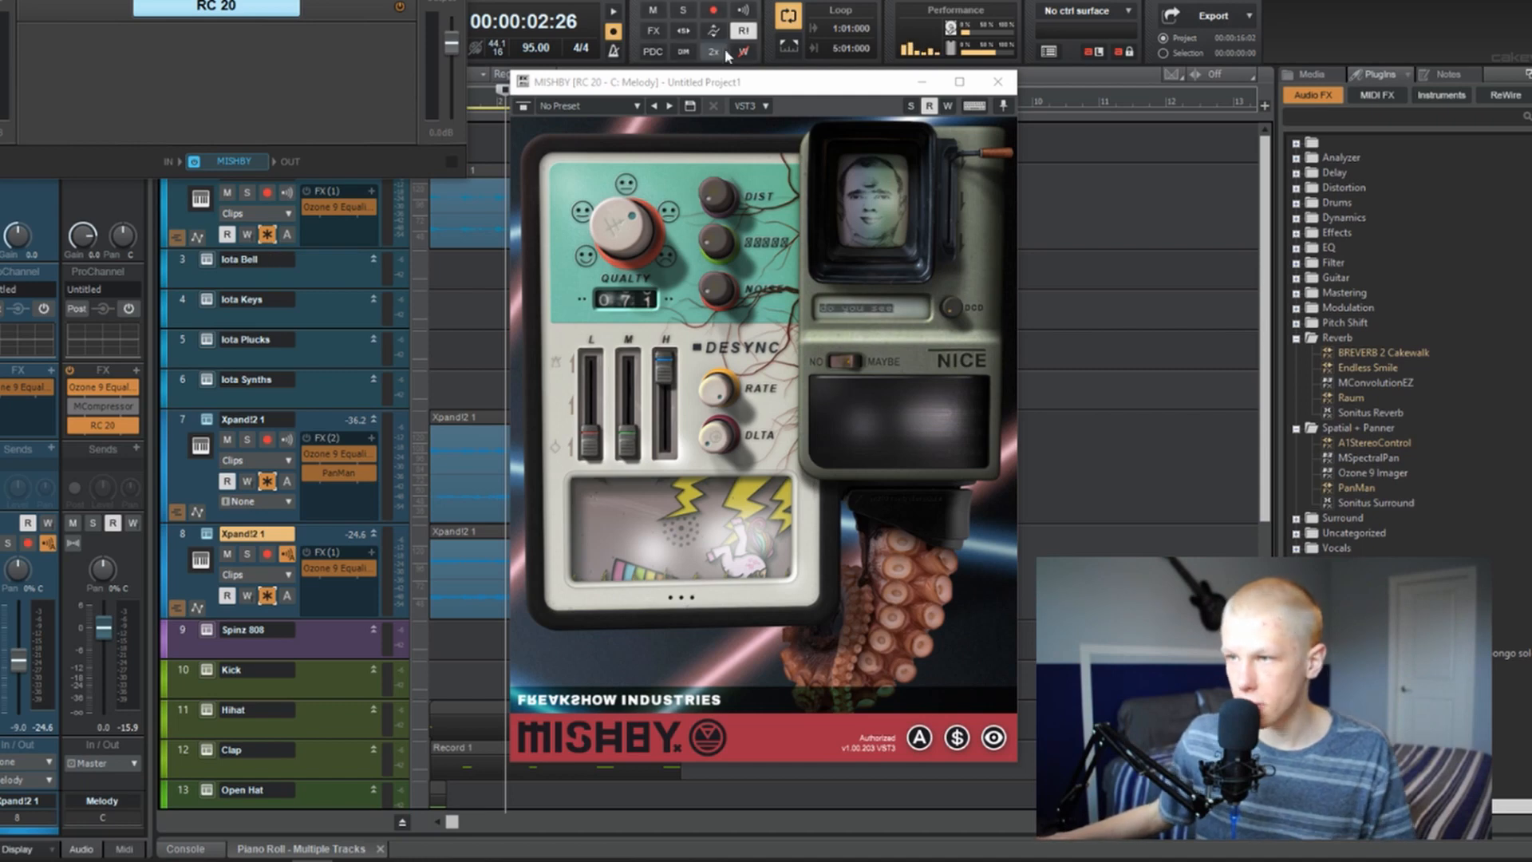
pyautogui.moveTo(732, 81); pyautogui.dragTo(735, 83)
# Play back the melody through the chain's MISHBY plug-in and close the plug-in window.
pyautogui.press('w')
pyautogui.press('space')
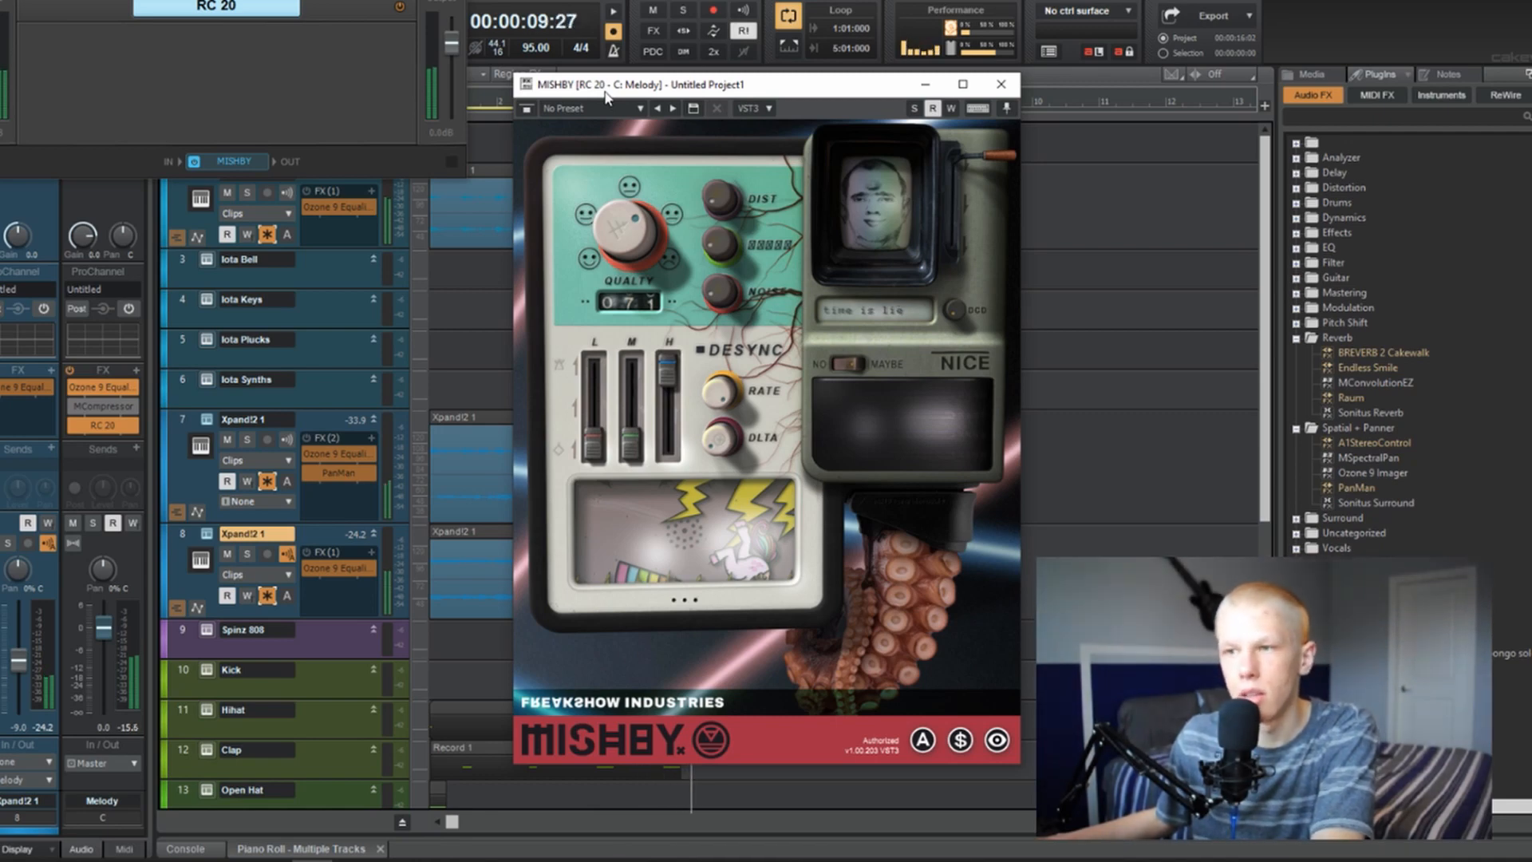
pyautogui.press('space')
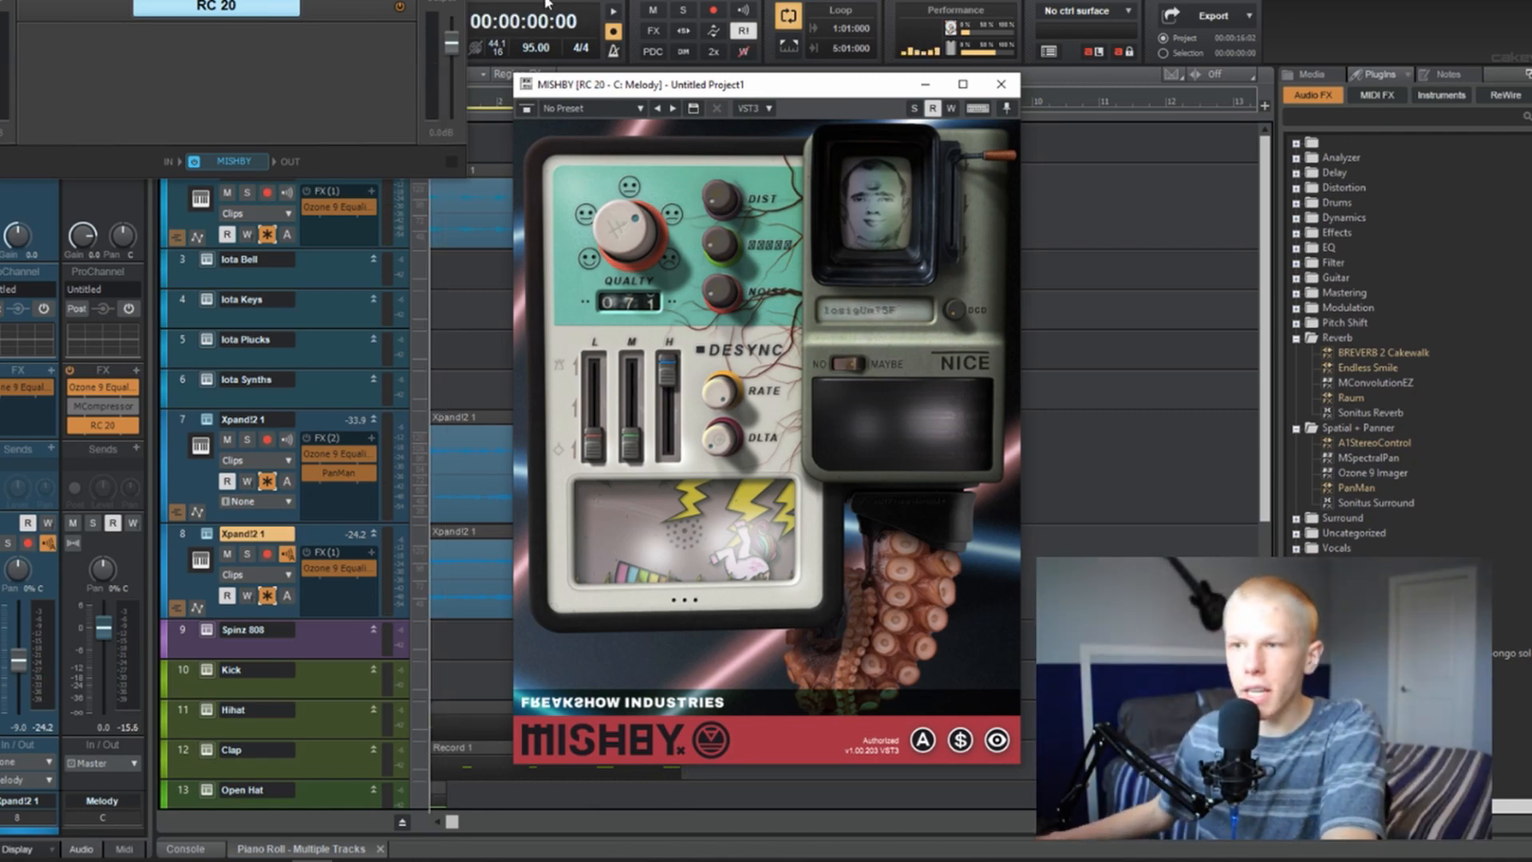
pyautogui.press('space')
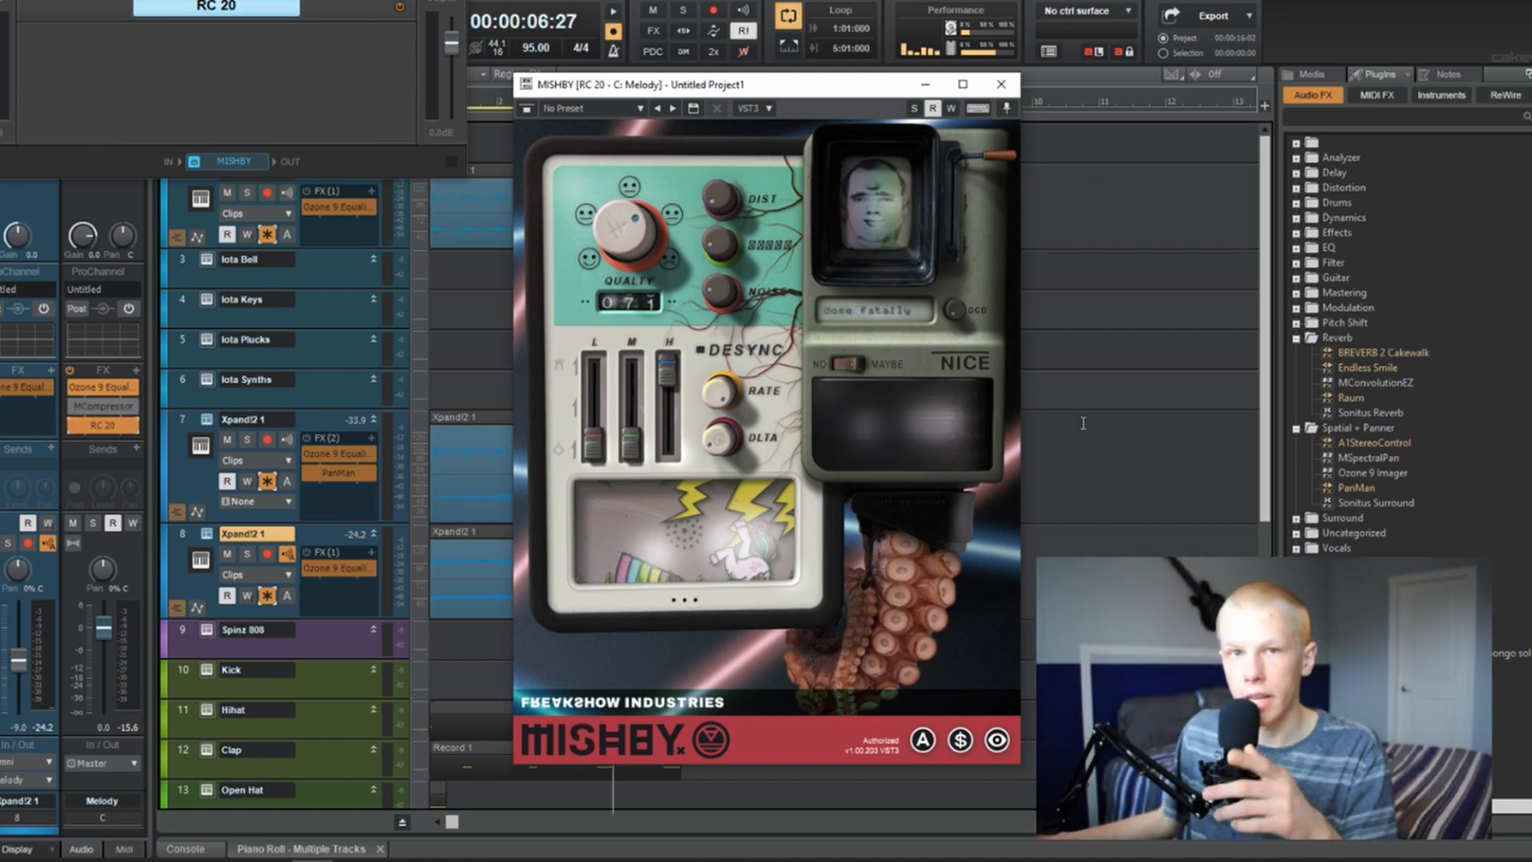
pyautogui.click(1000, 84)
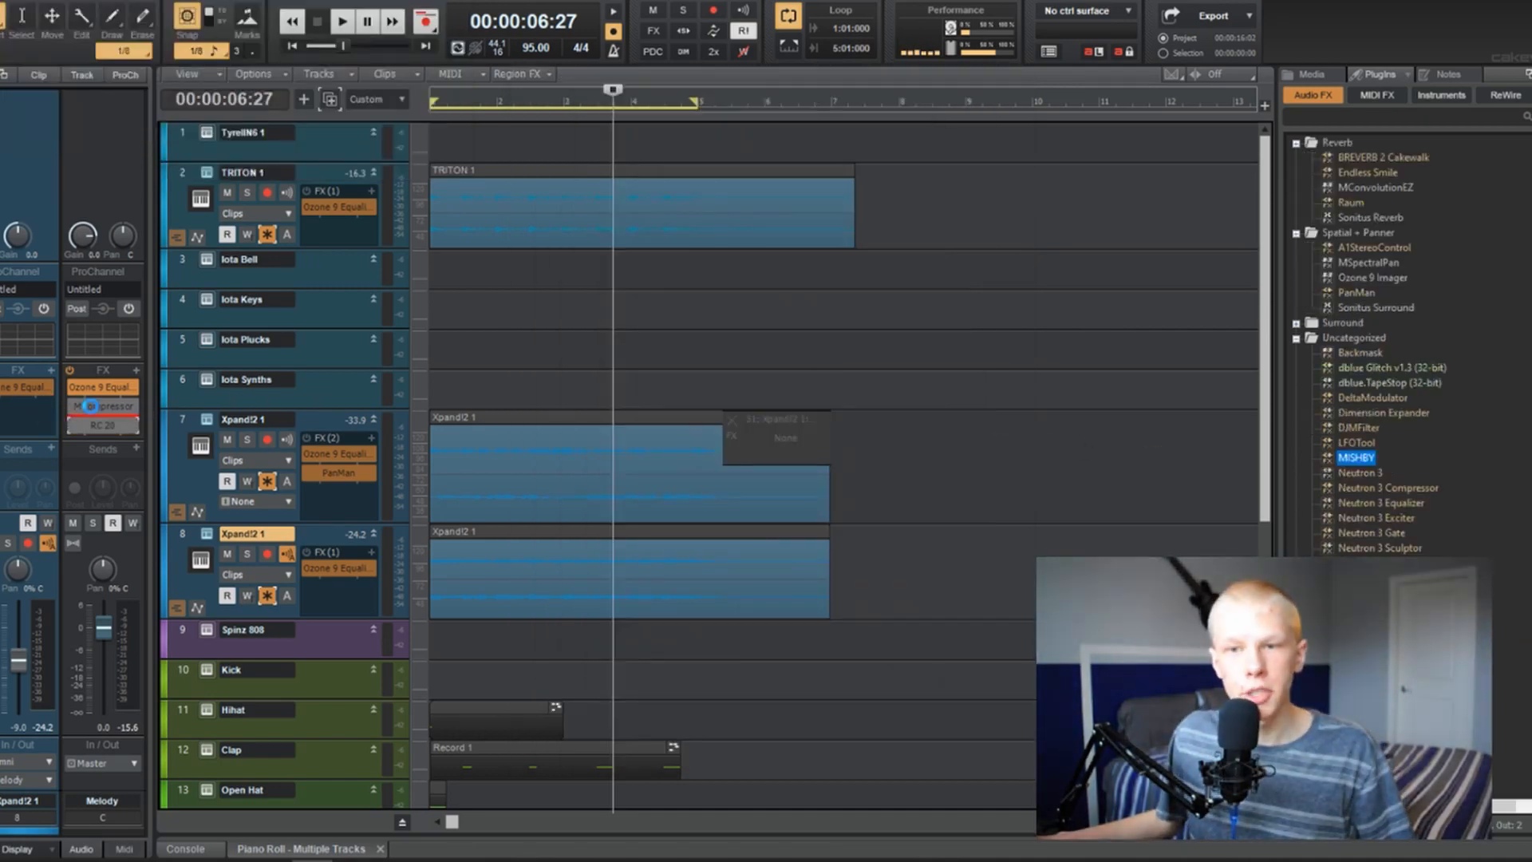
# Insert MISHBY directly on the Melody bus between MCompressor and RC 20 and audition the melody through it.
pyautogui.moveTo(307, 421); pyautogui.dragTo(308, 435)
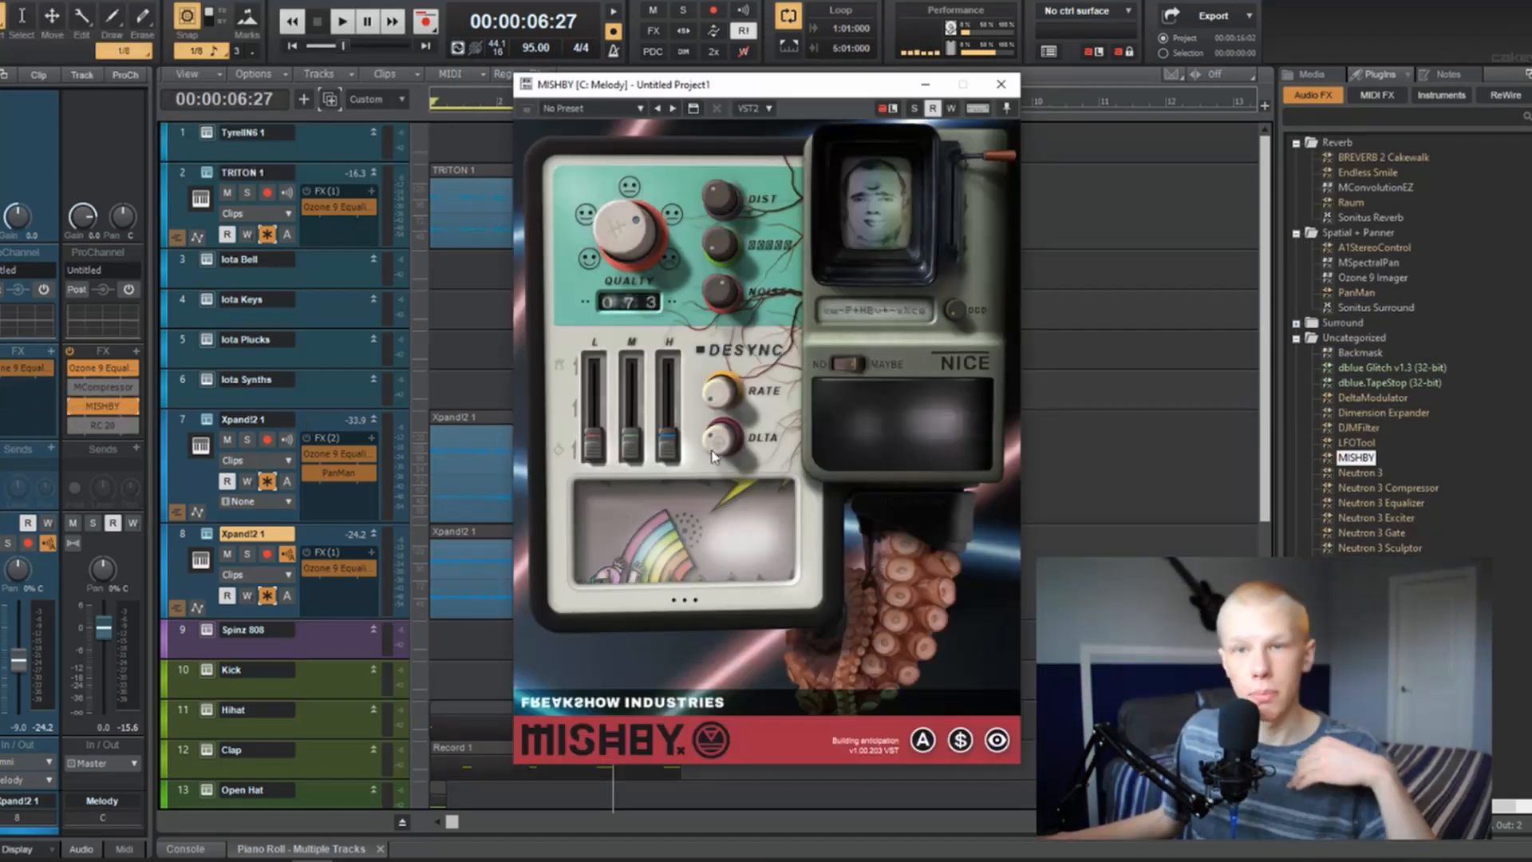
pyautogui.press('w')
pyautogui.press('space')
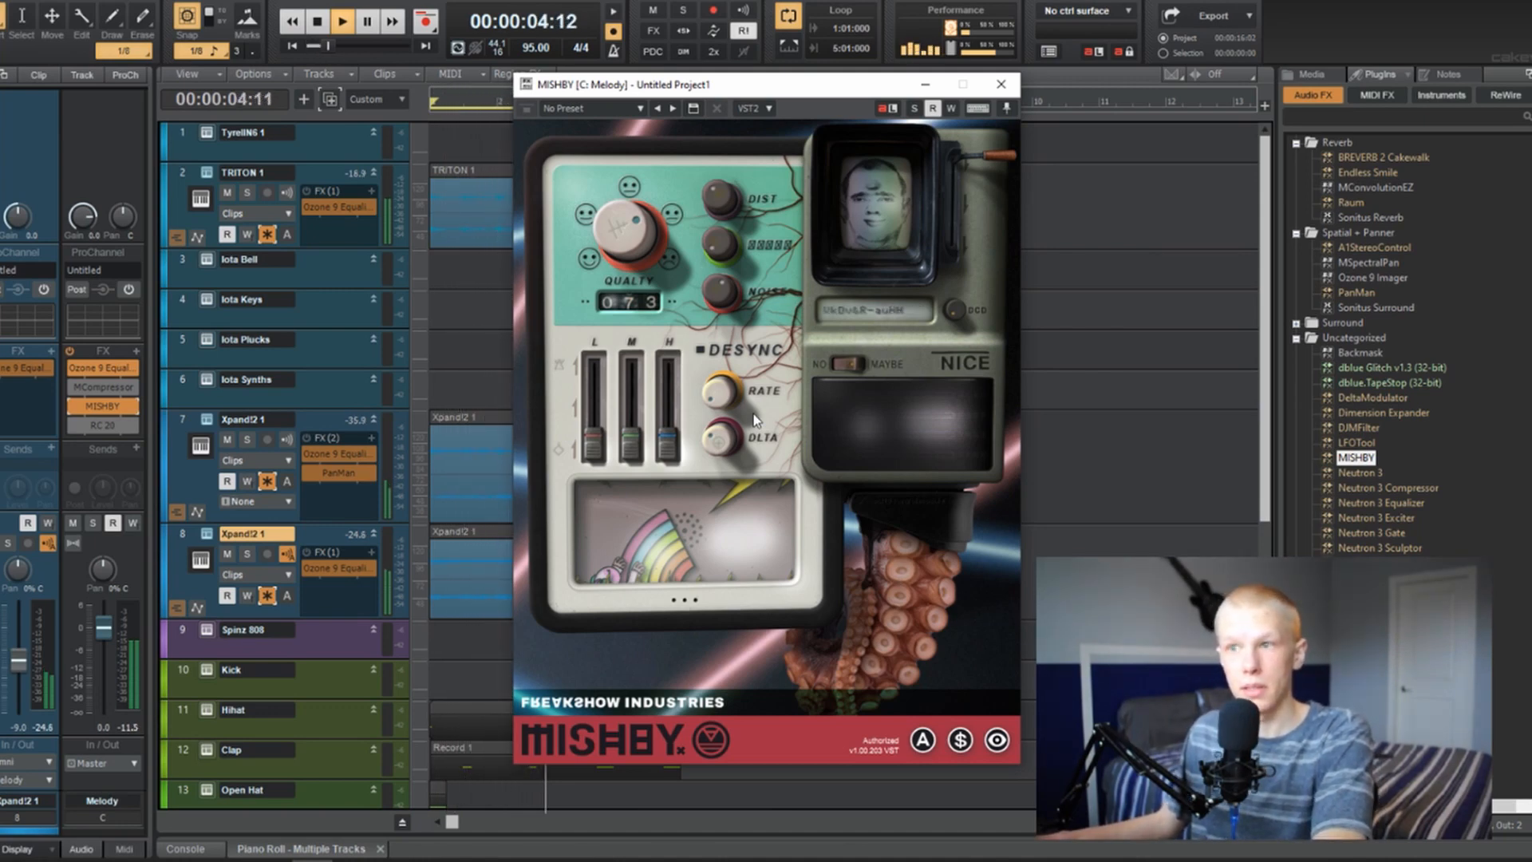
pyautogui.click(483, 323)
pyautogui.press('space')
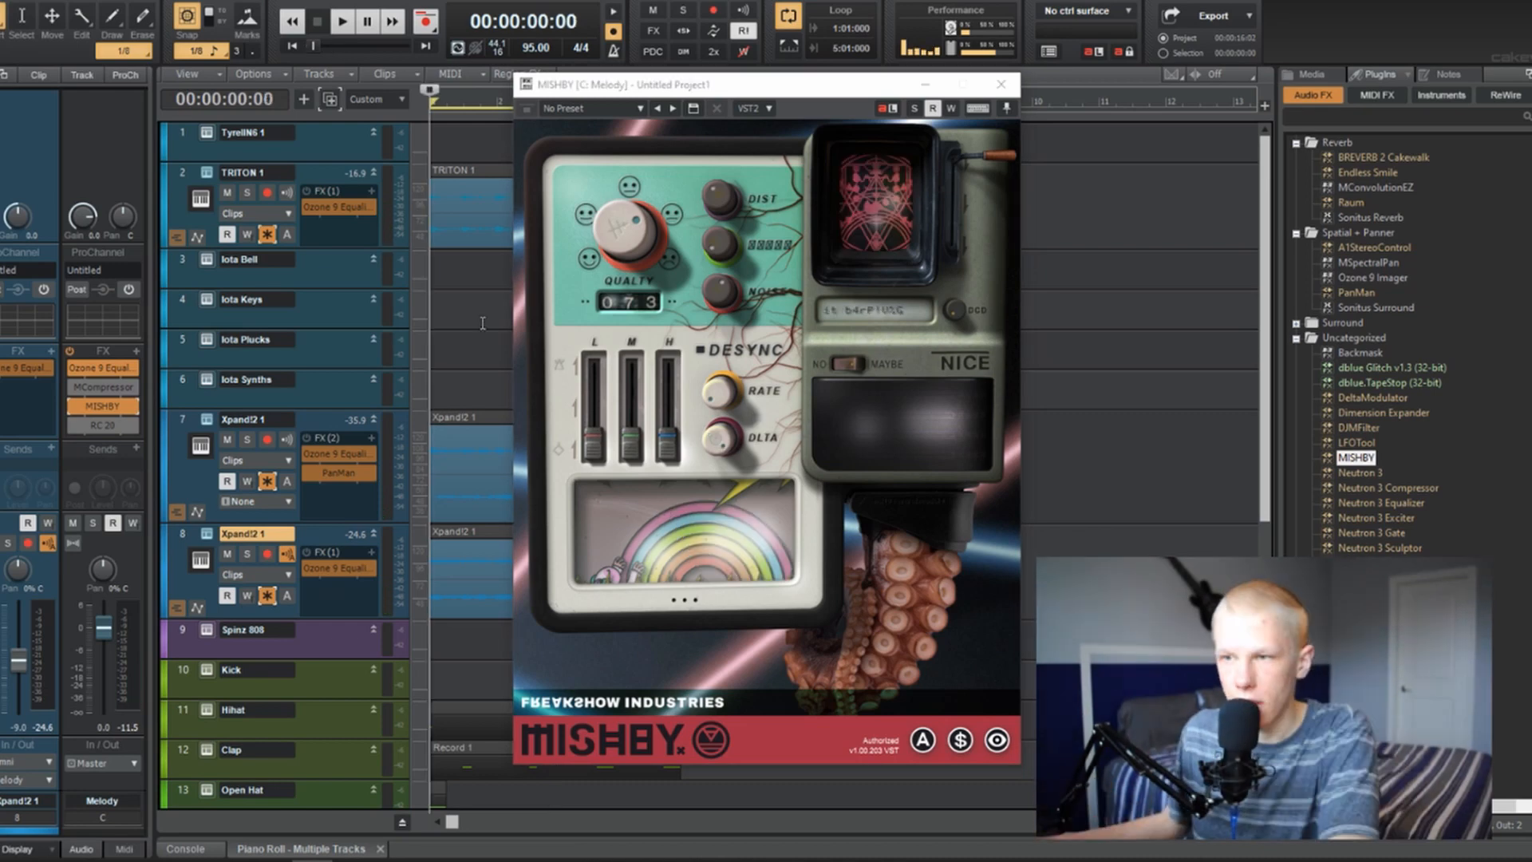
pyautogui.press('space')
pyautogui.click(759, 245)
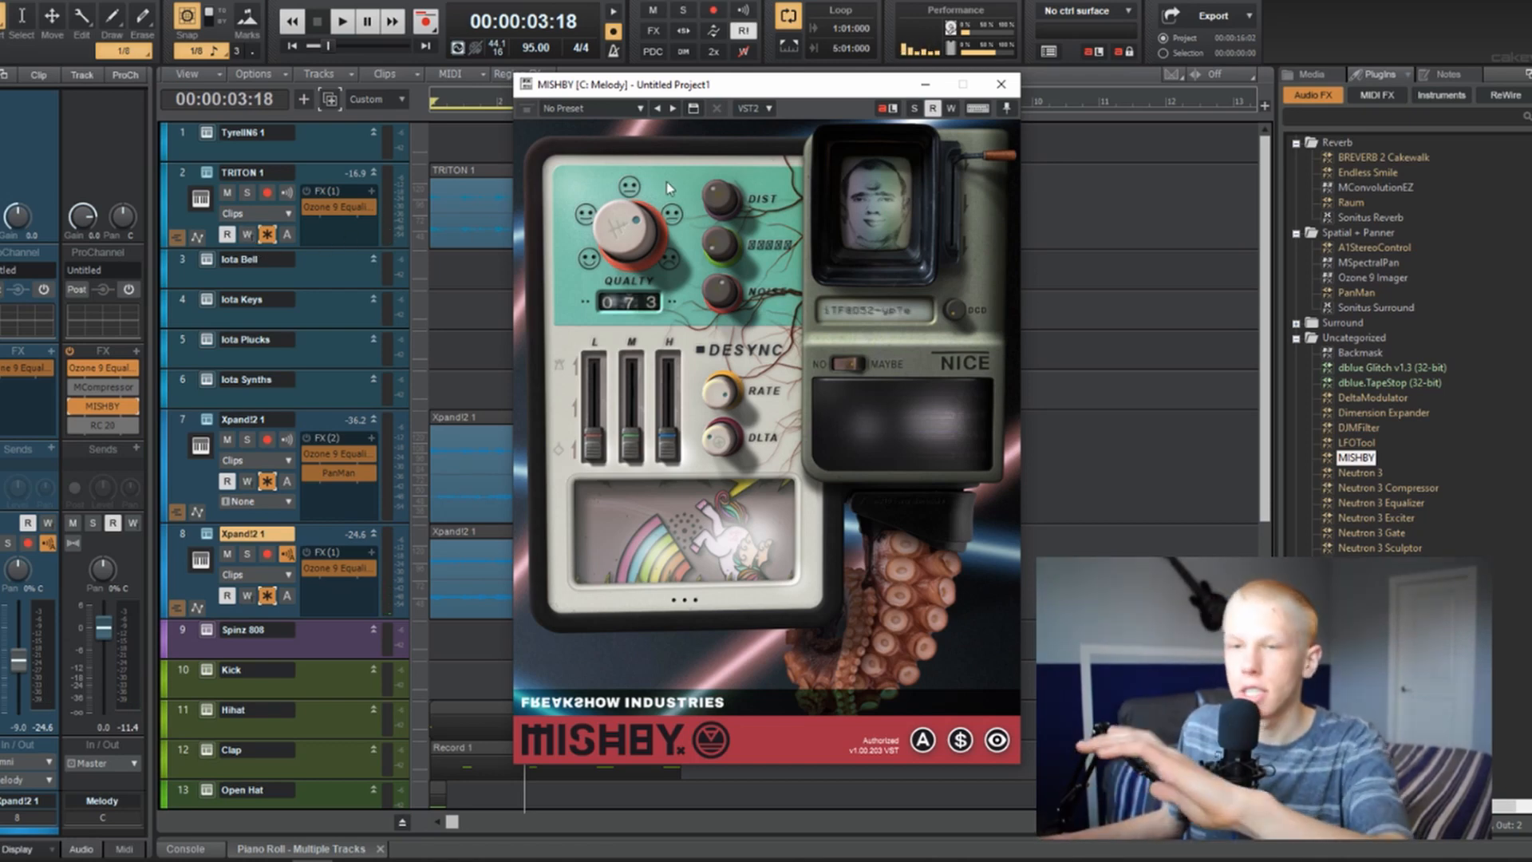
# Open the RC 20 effect chain on the Melody bus and play back the melody through it from the start.
pyautogui.doubleClick(93, 425)
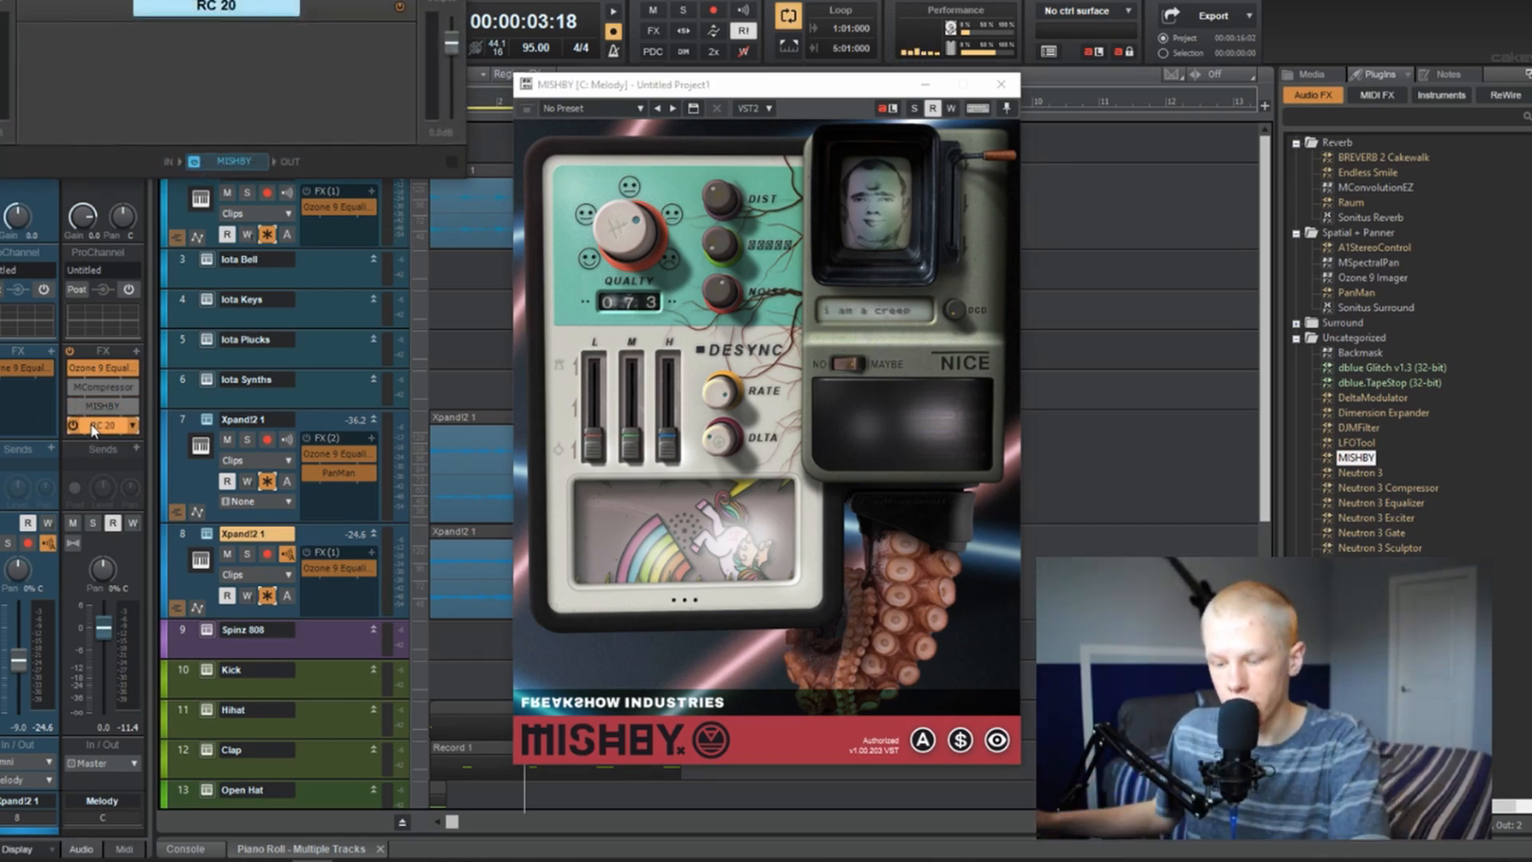
pyautogui.press('w')
pyautogui.press('space')
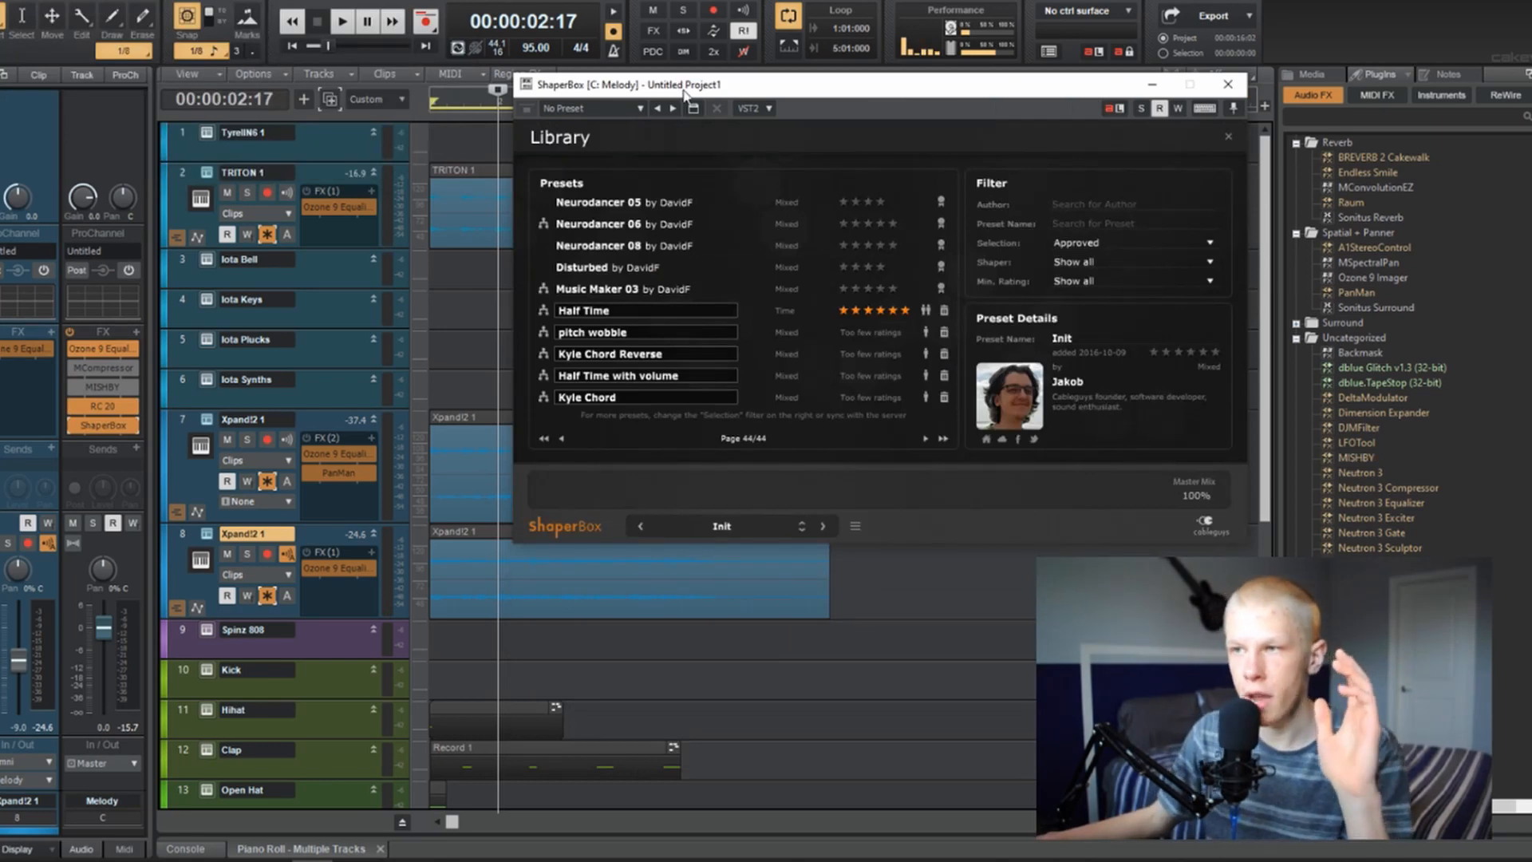
# Try the pitch wobble preset in ShaperBox on the Melody bus, and load the Kyle Chord preset.
pyautogui.moveTo(683, 95); pyautogui.dragTo(716, 181)
pyautogui.click(802, 425)
pyautogui.doubleClick(801, 423)
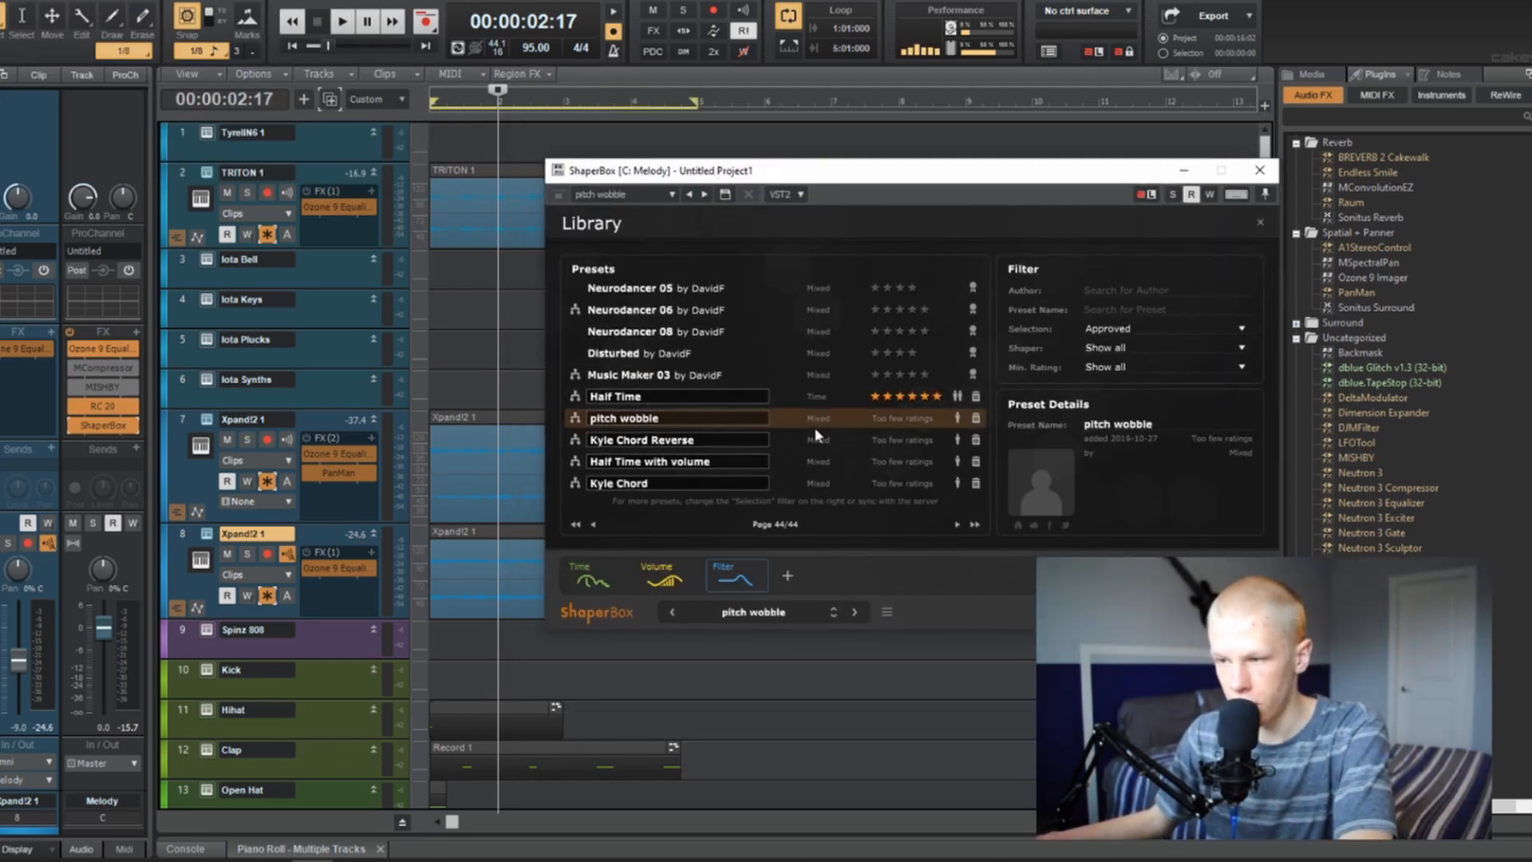
pyautogui.doubleClick(801, 437)
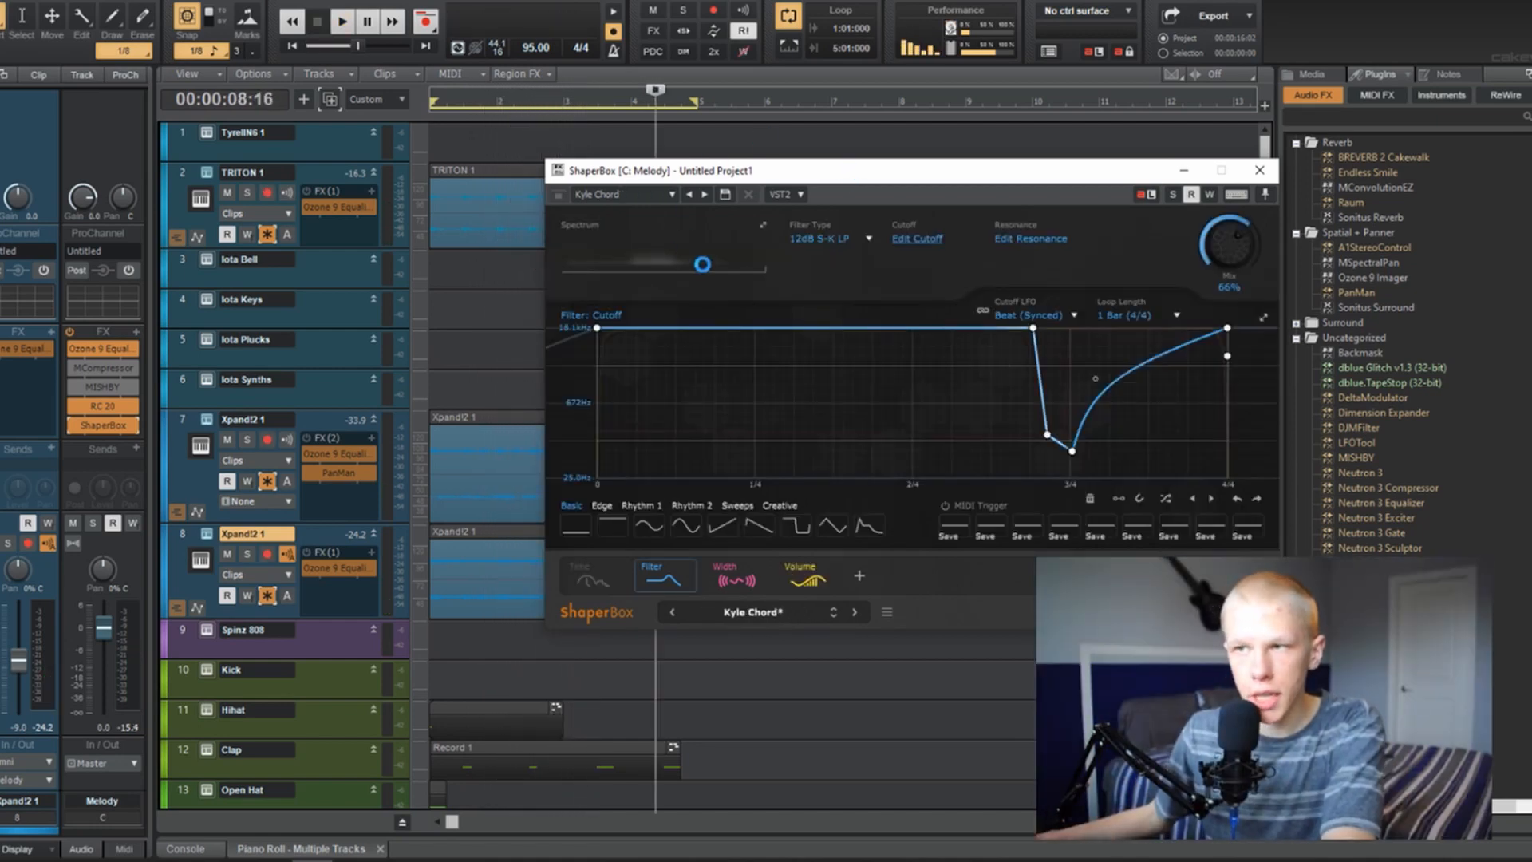
# Play back the melody from the start to hear ShaperBox's Filter cutoff curve, and stop playback.
pyautogui.press('space')
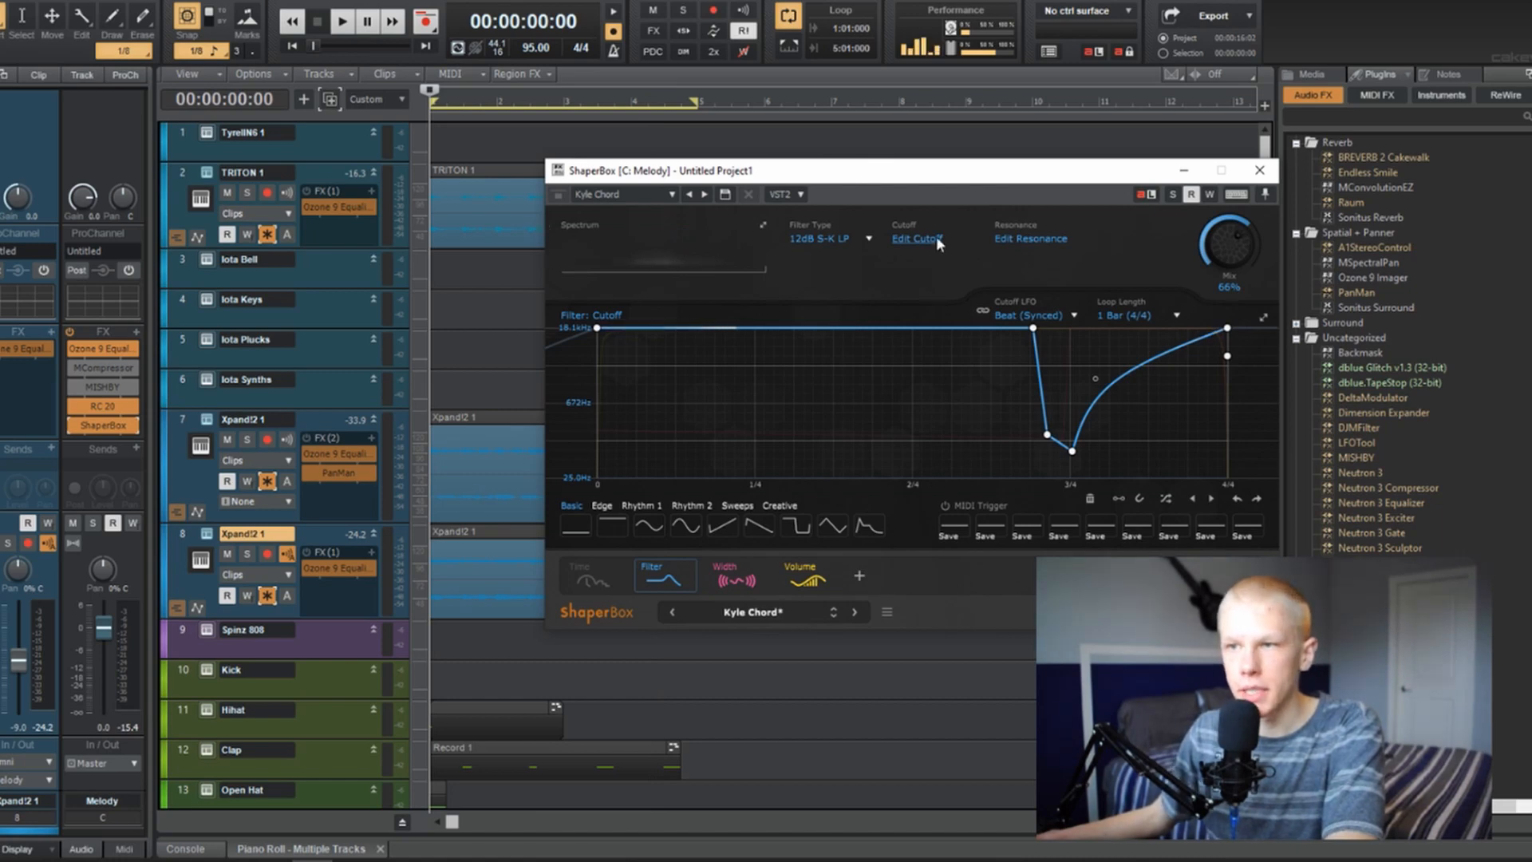
pyautogui.press('space')
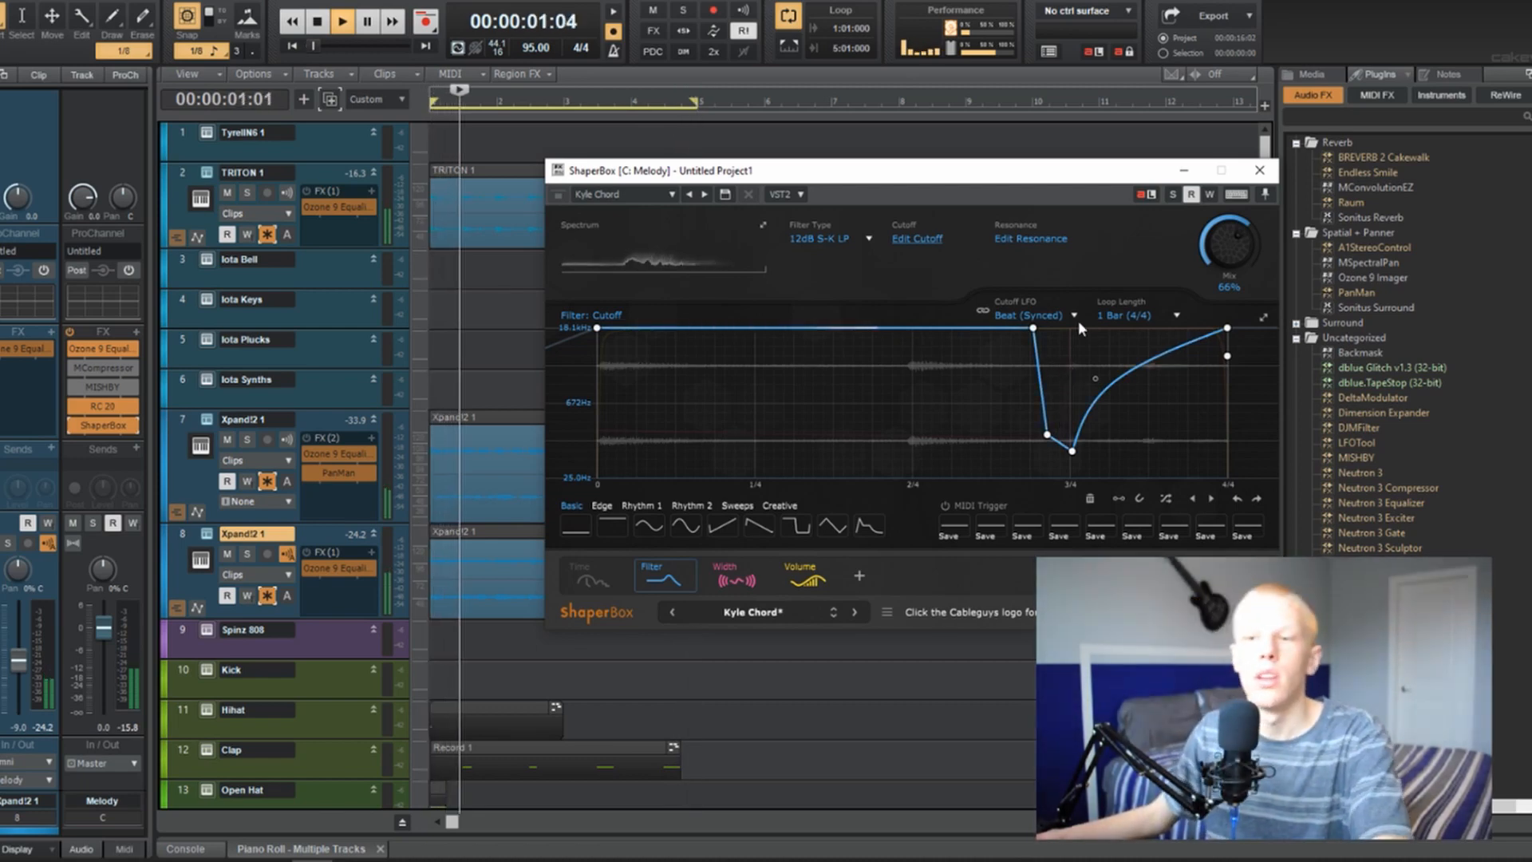
pyautogui.press('space')
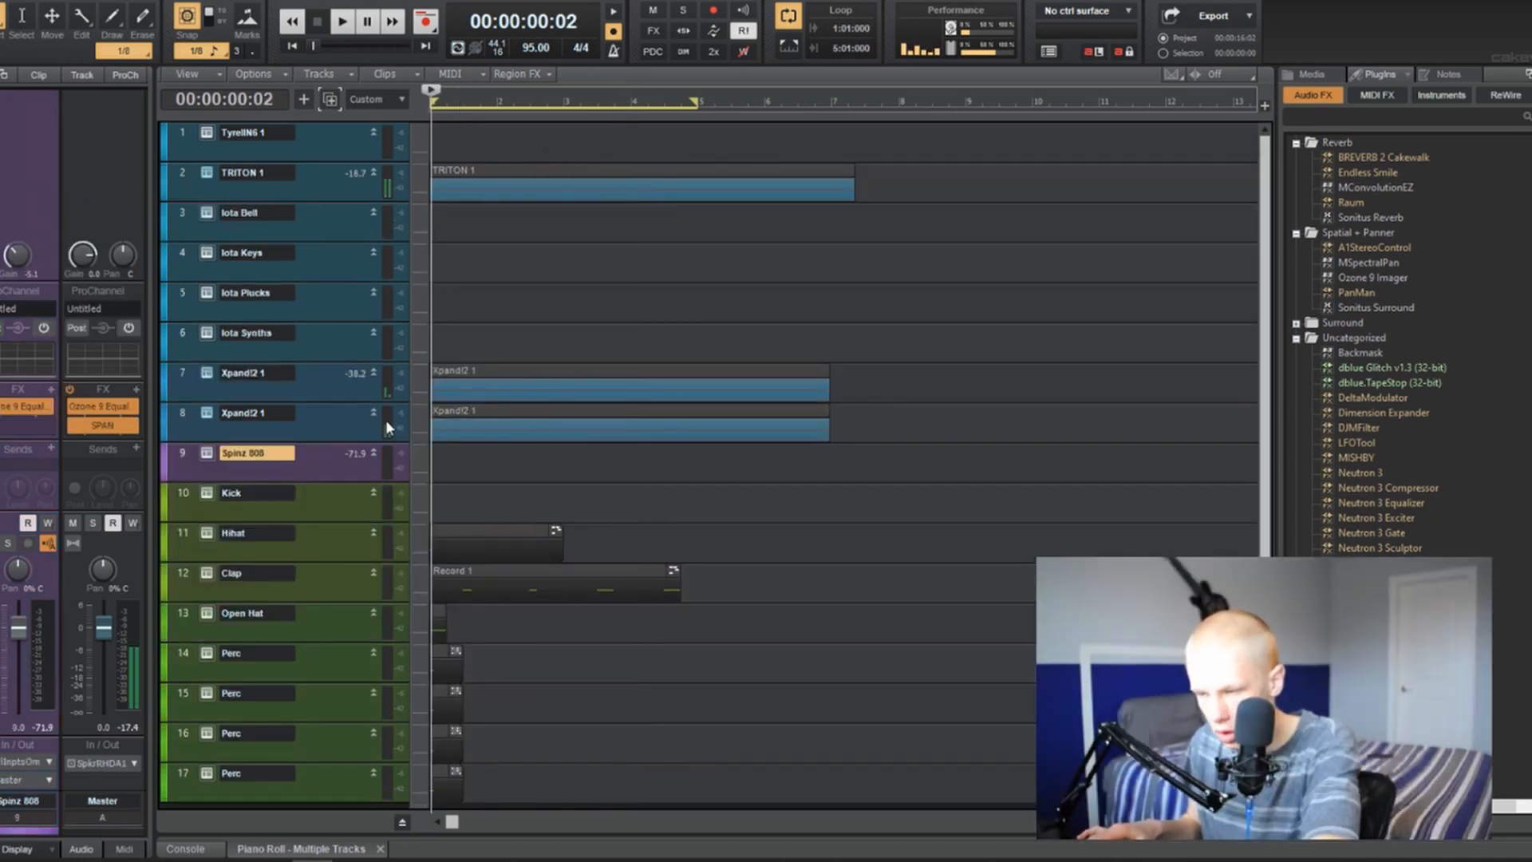
# Record a four-measure 808 pattern on the Spinz 808 track over the melody.
pyautogui.press('space')
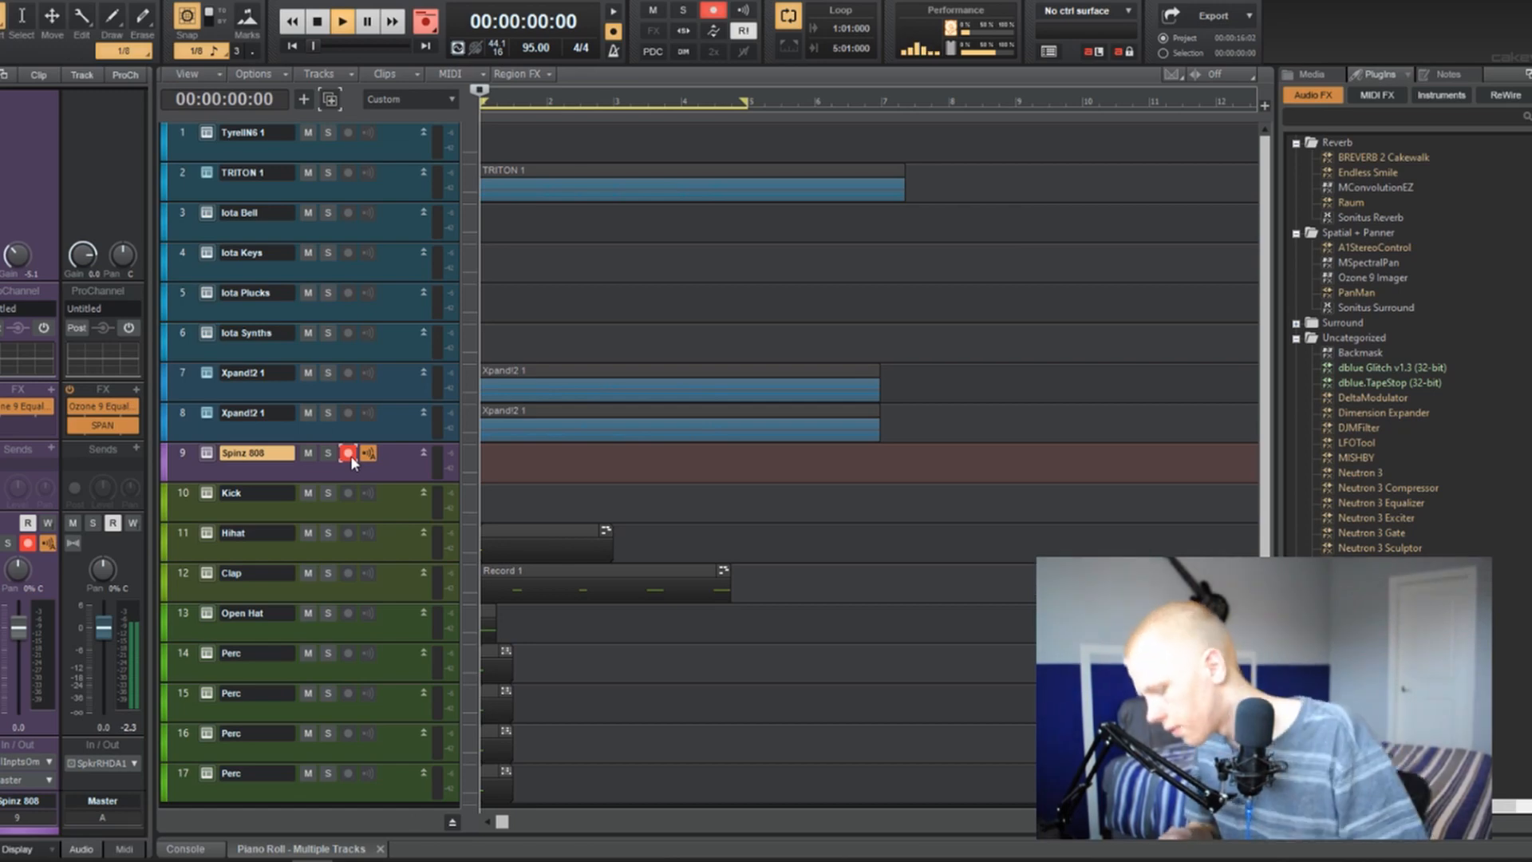
pyautogui.press('r')
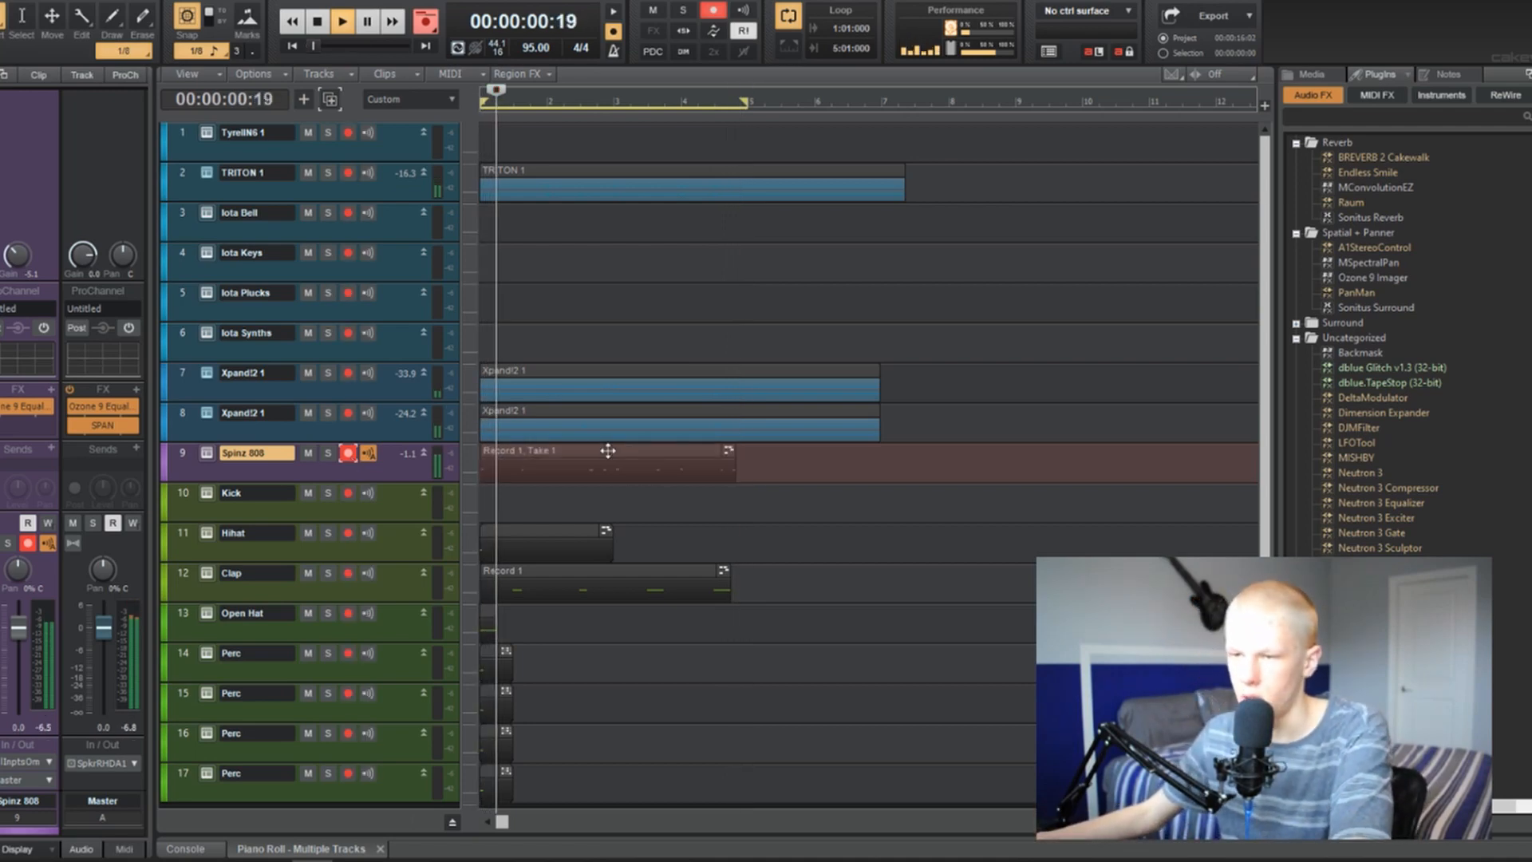
pyautogui.press('space')
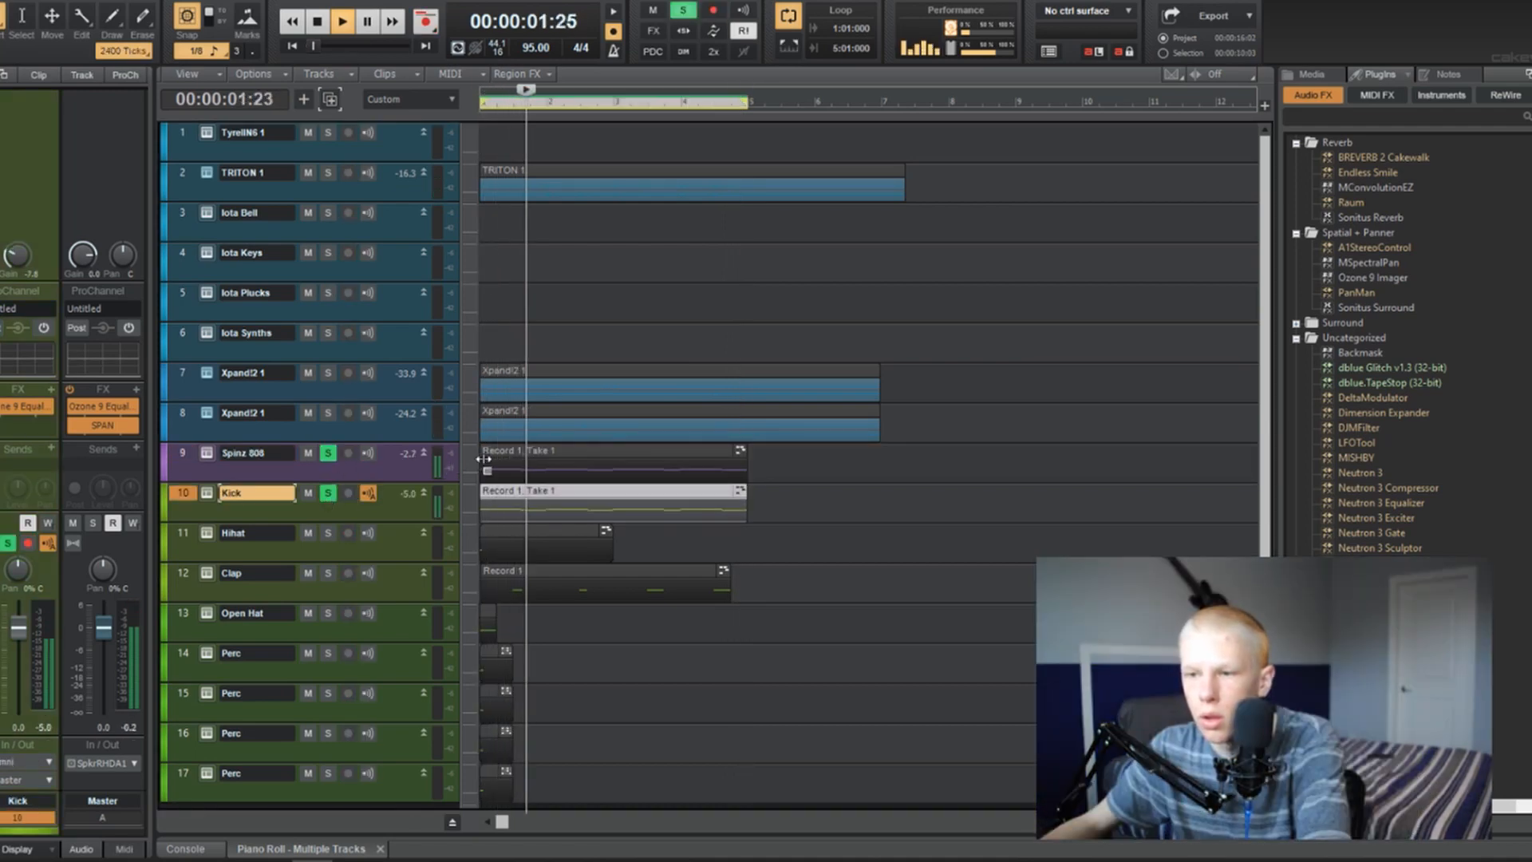
# Open the Kick clip in the piano roll and move all of its notes to C5.
pyautogui.doubleClick(536, 489)
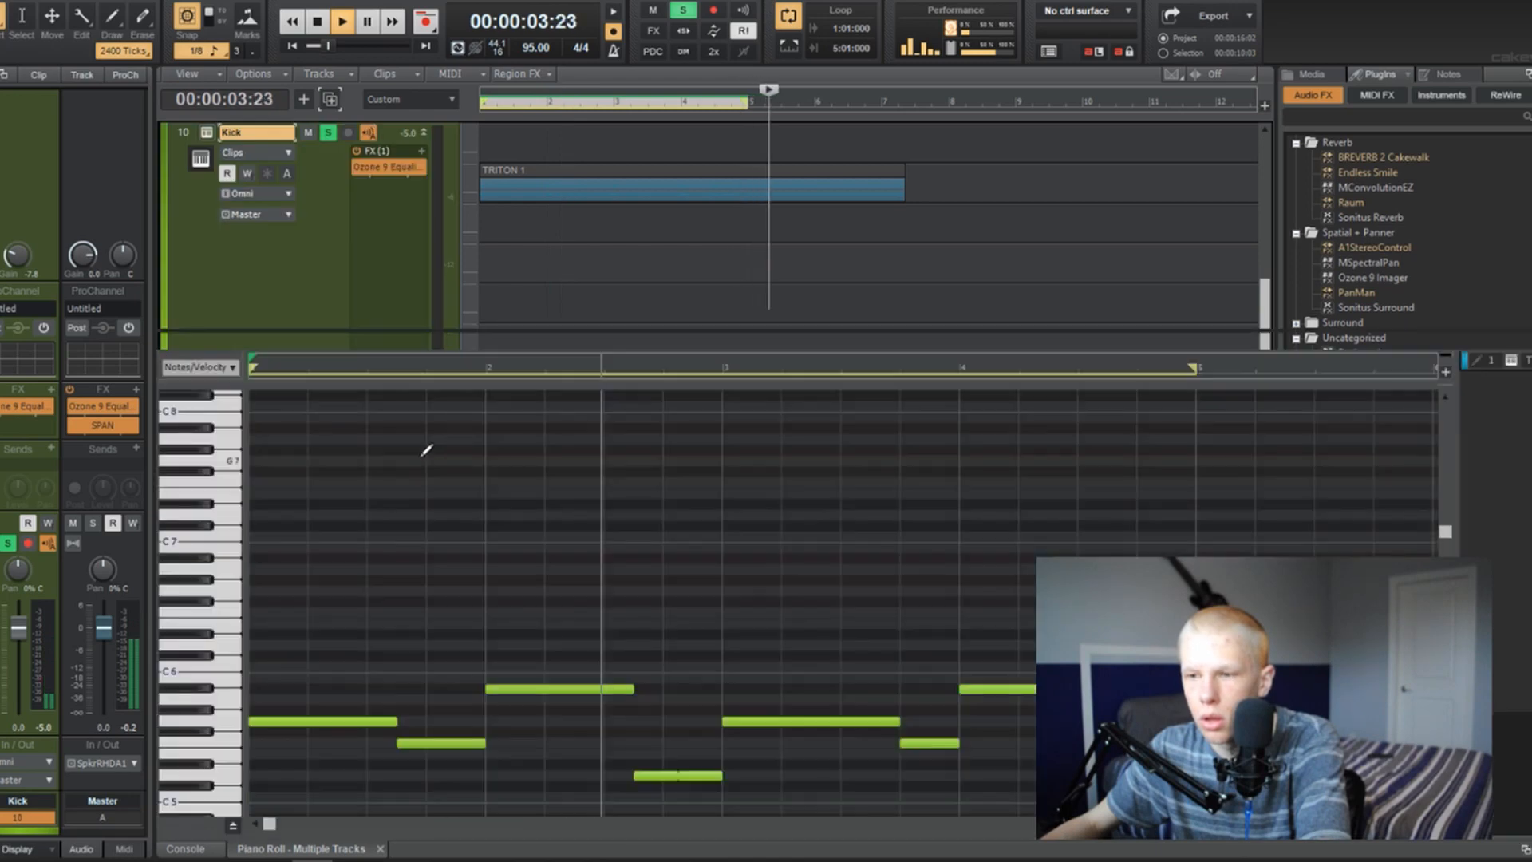
pyautogui.scroll(-6, 259, 629)
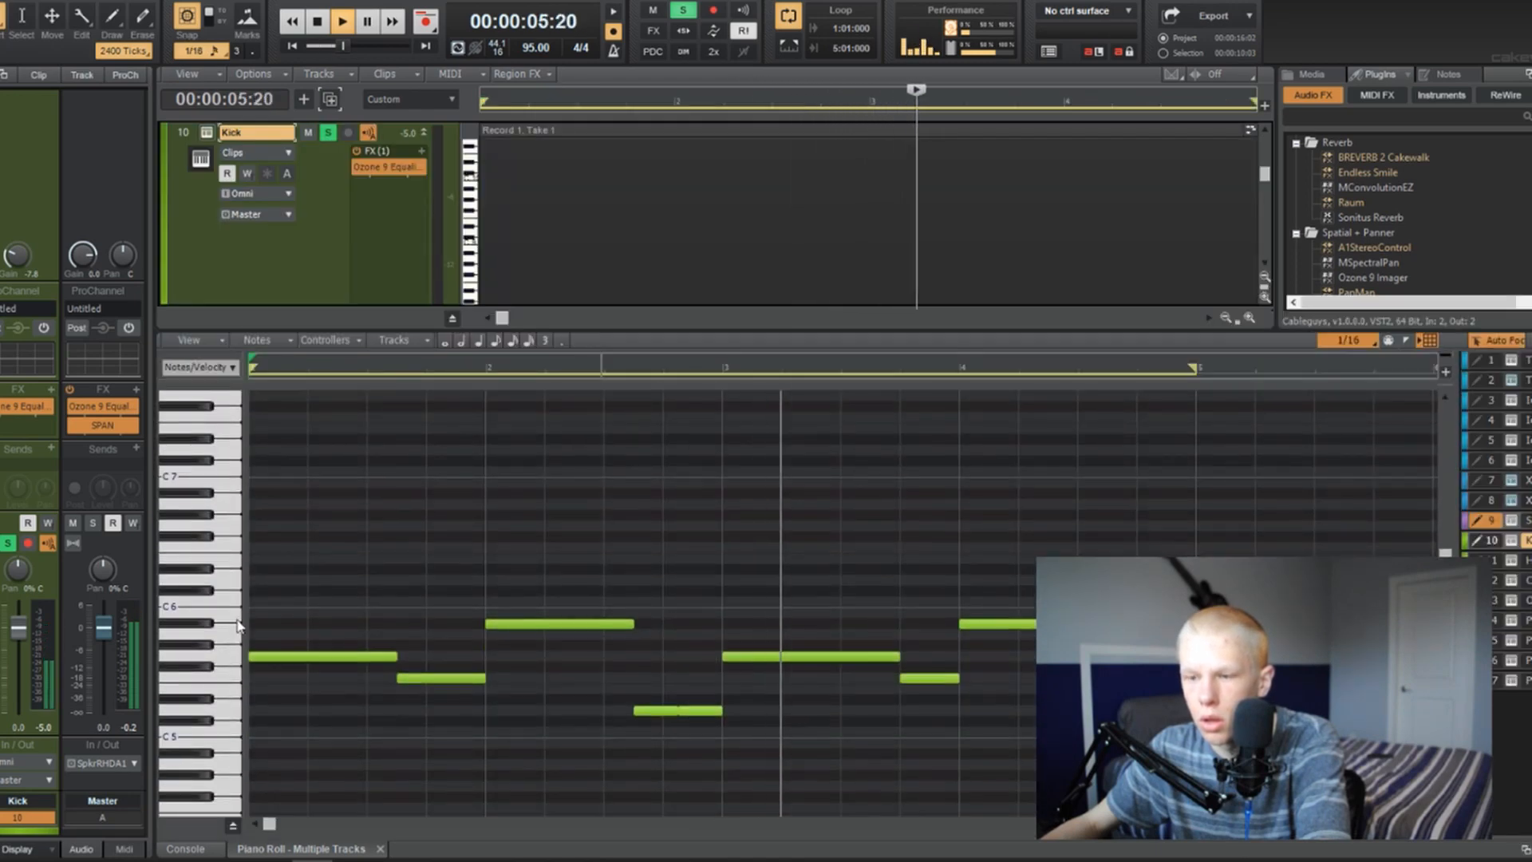
pyautogui.press('space')
pyautogui.moveTo(226, 594); pyautogui.dragTo(227, 652)
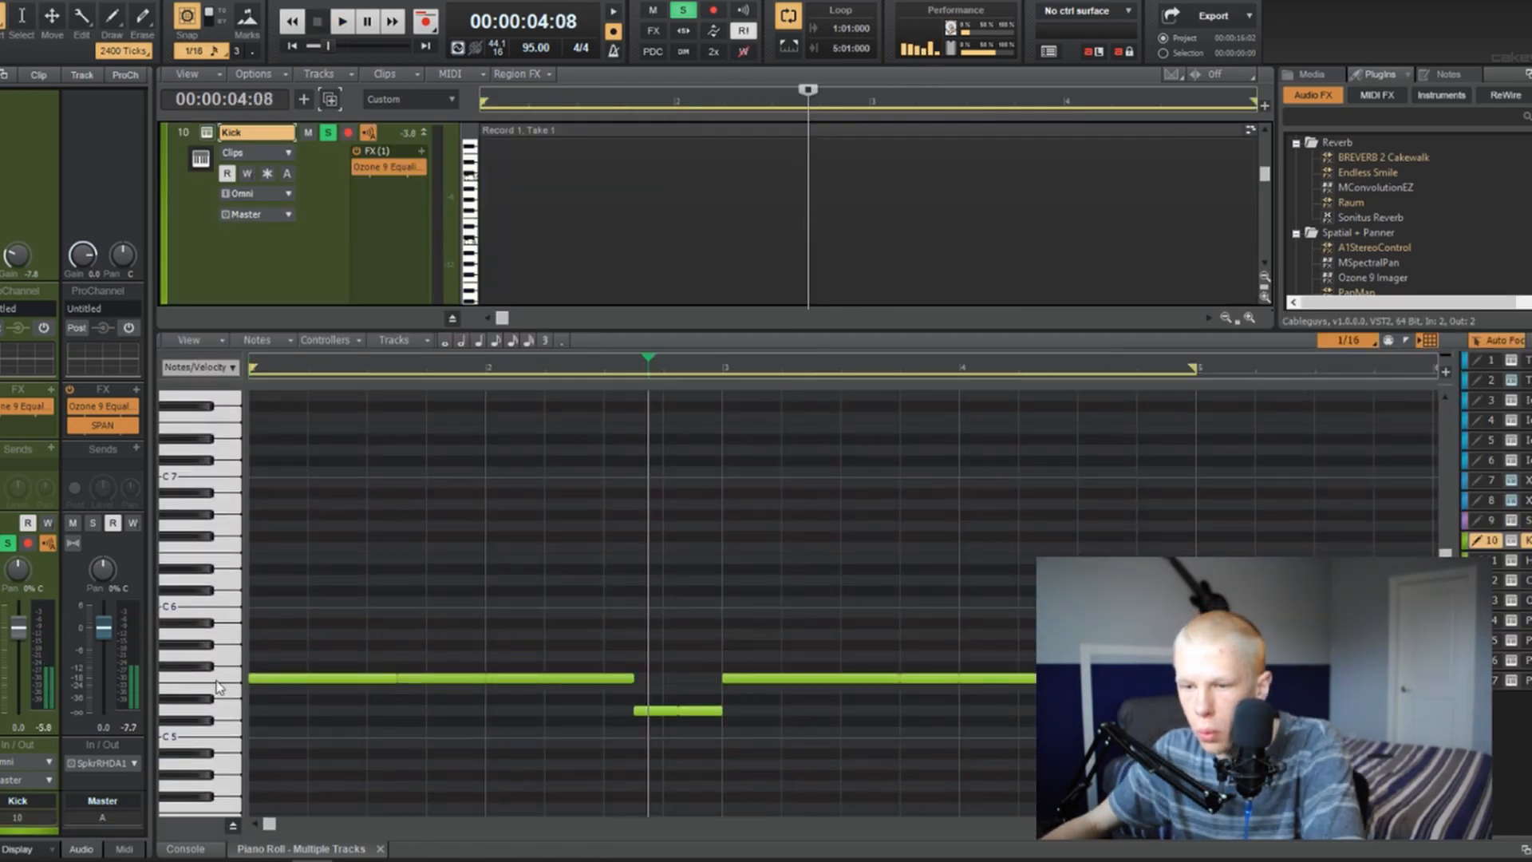
pyautogui.click(275, 678)
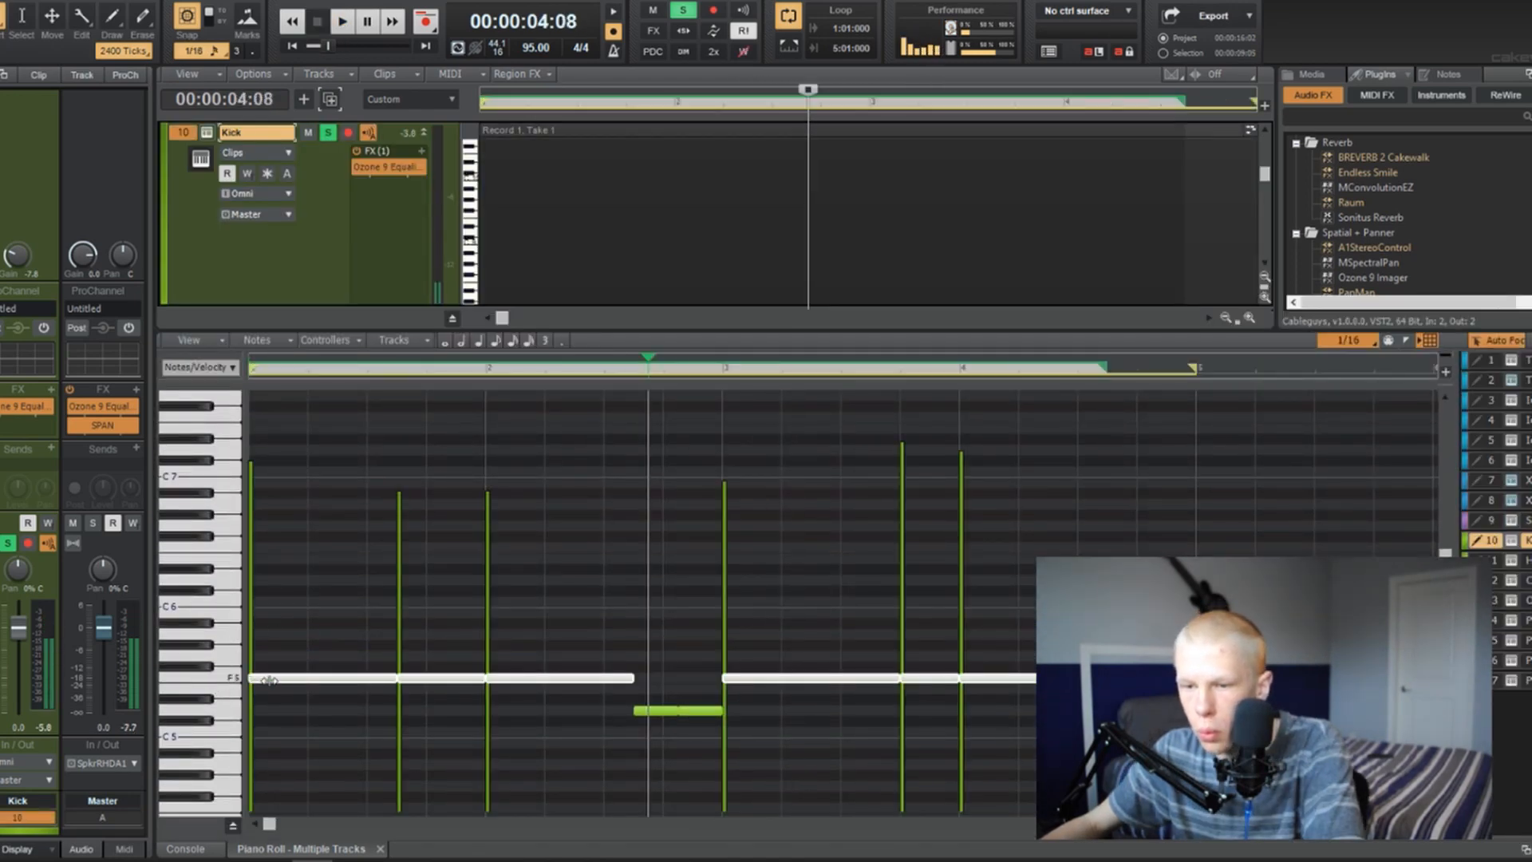
pyautogui.moveTo(276, 678); pyautogui.dragTo(273, 731)
pyautogui.click(227, 700)
pyautogui.click(231, 713)
# Play back the kick with the 808 from the start, return to the track view and unsolo the Spinz 808 track.
pyautogui.press('w')
pyautogui.press('space')
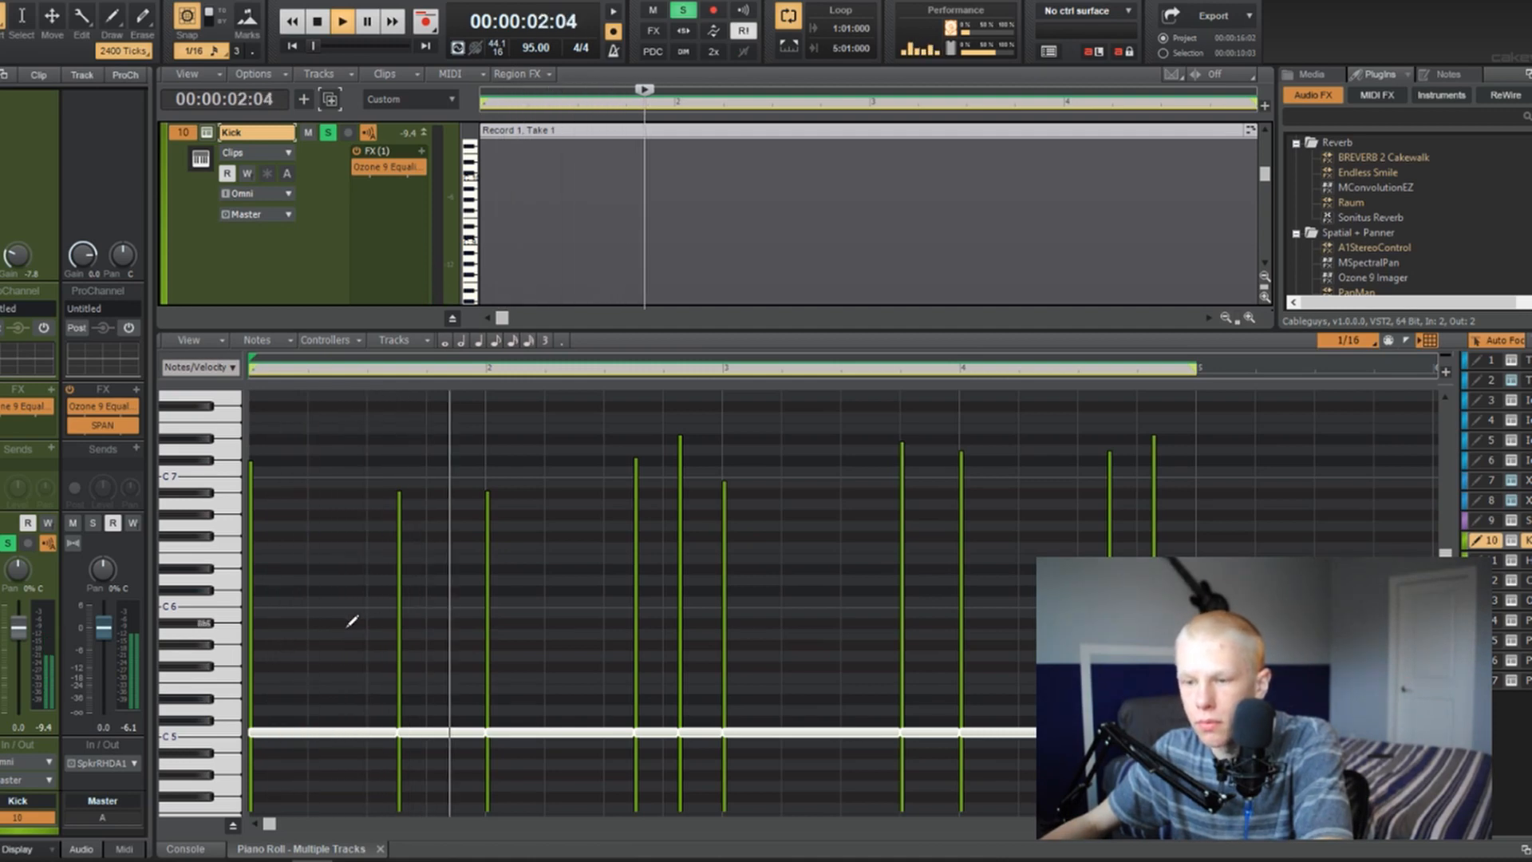
pyautogui.press('d')
pyautogui.press('f')
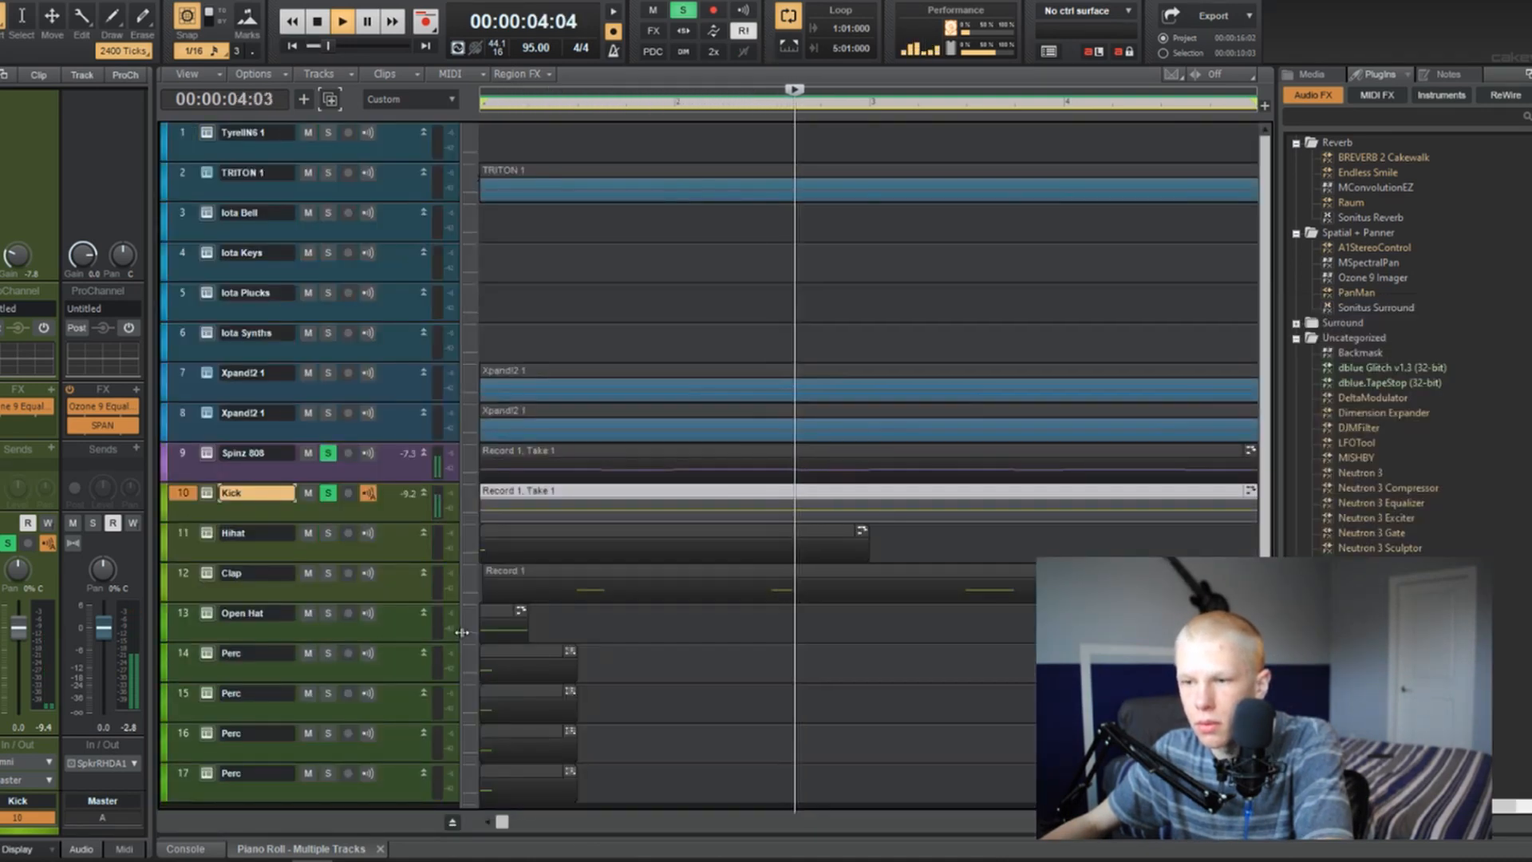
pyautogui.click(322, 455)
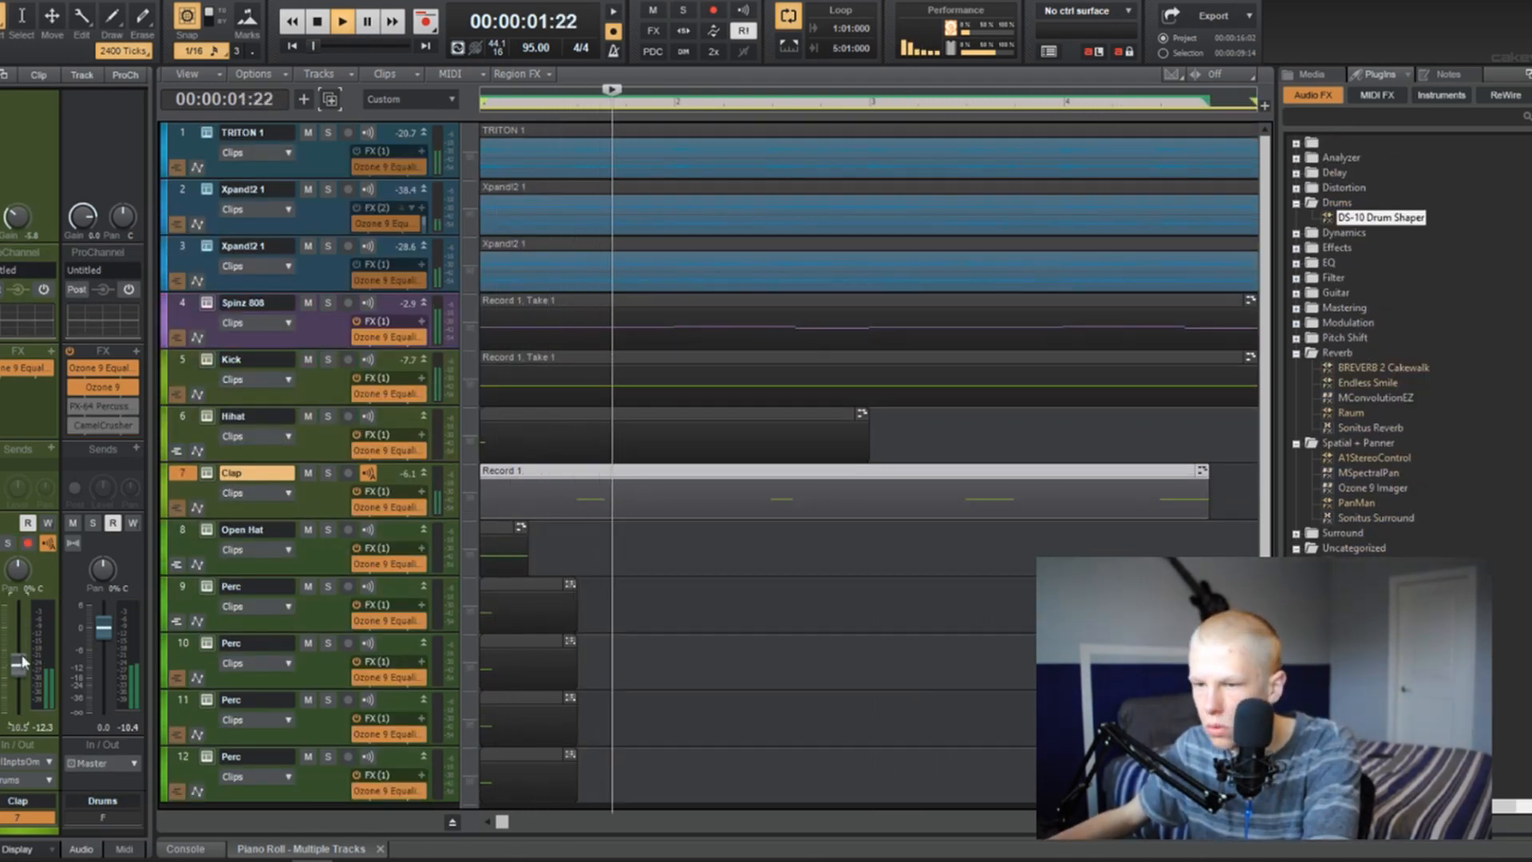
# Load KYLE BEATS - ANDROMEDA OPEN HAT 2.wav into the Open Hat track's Komplete Kontrol sampler and close the plug-in window.
pyautogui.click(226, 529)
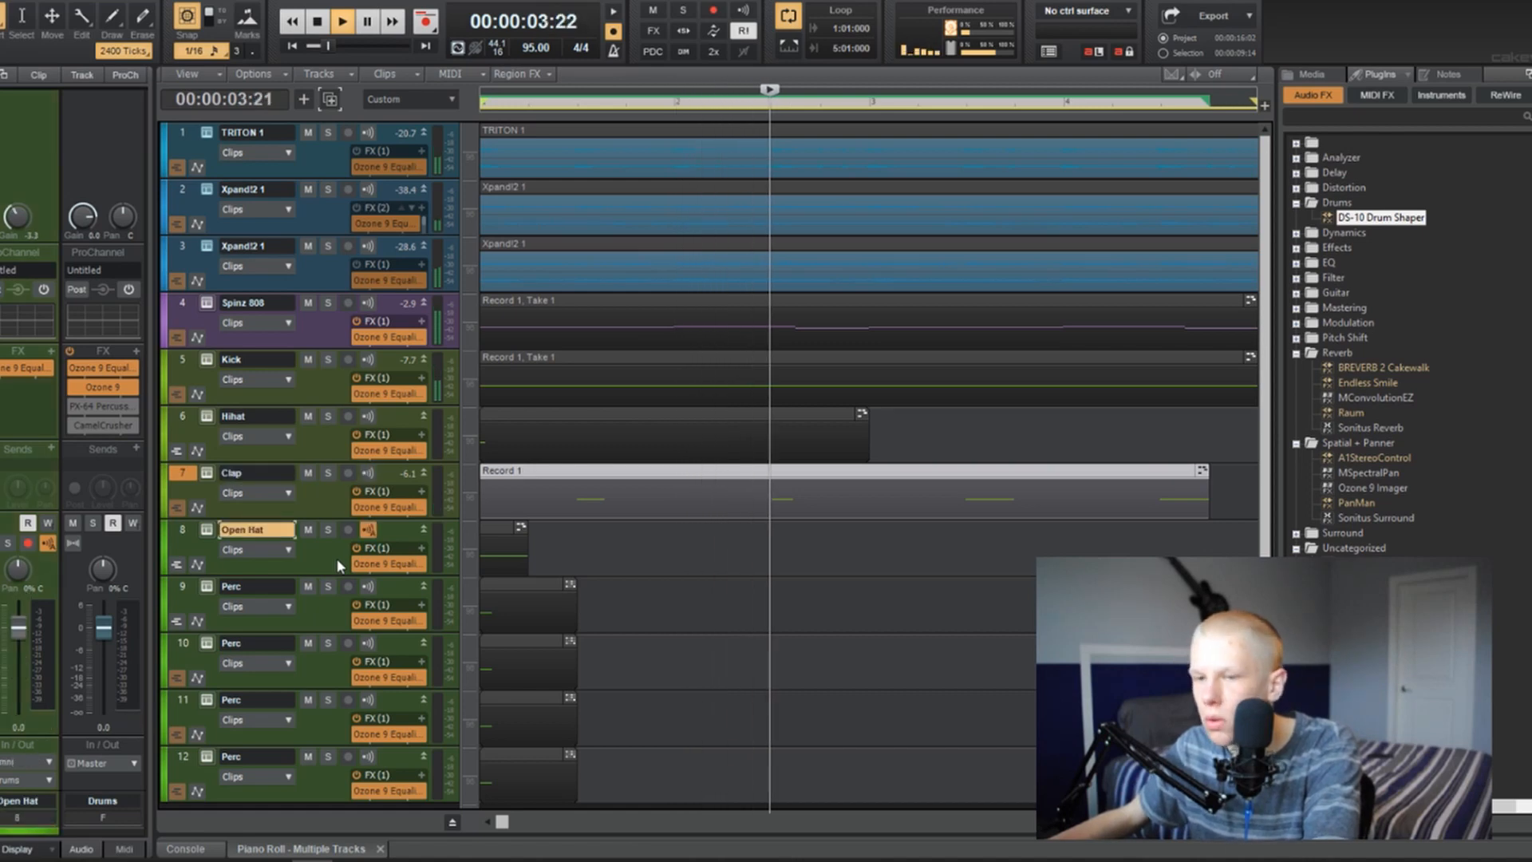
pyautogui.click(209, 531)
pyautogui.click(369, 259)
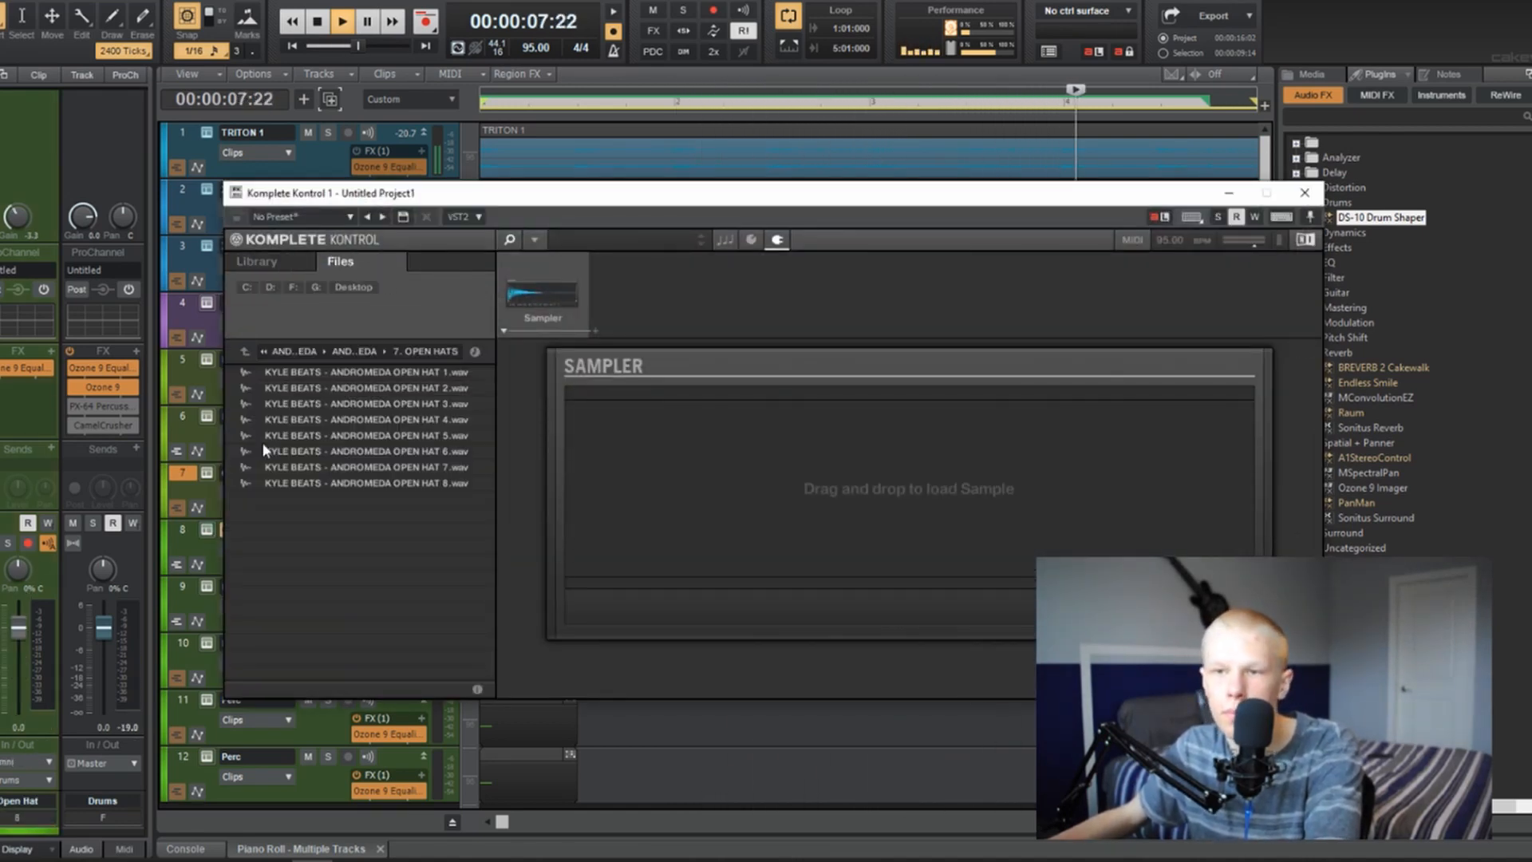
pyautogui.doubleClick(359, 388)
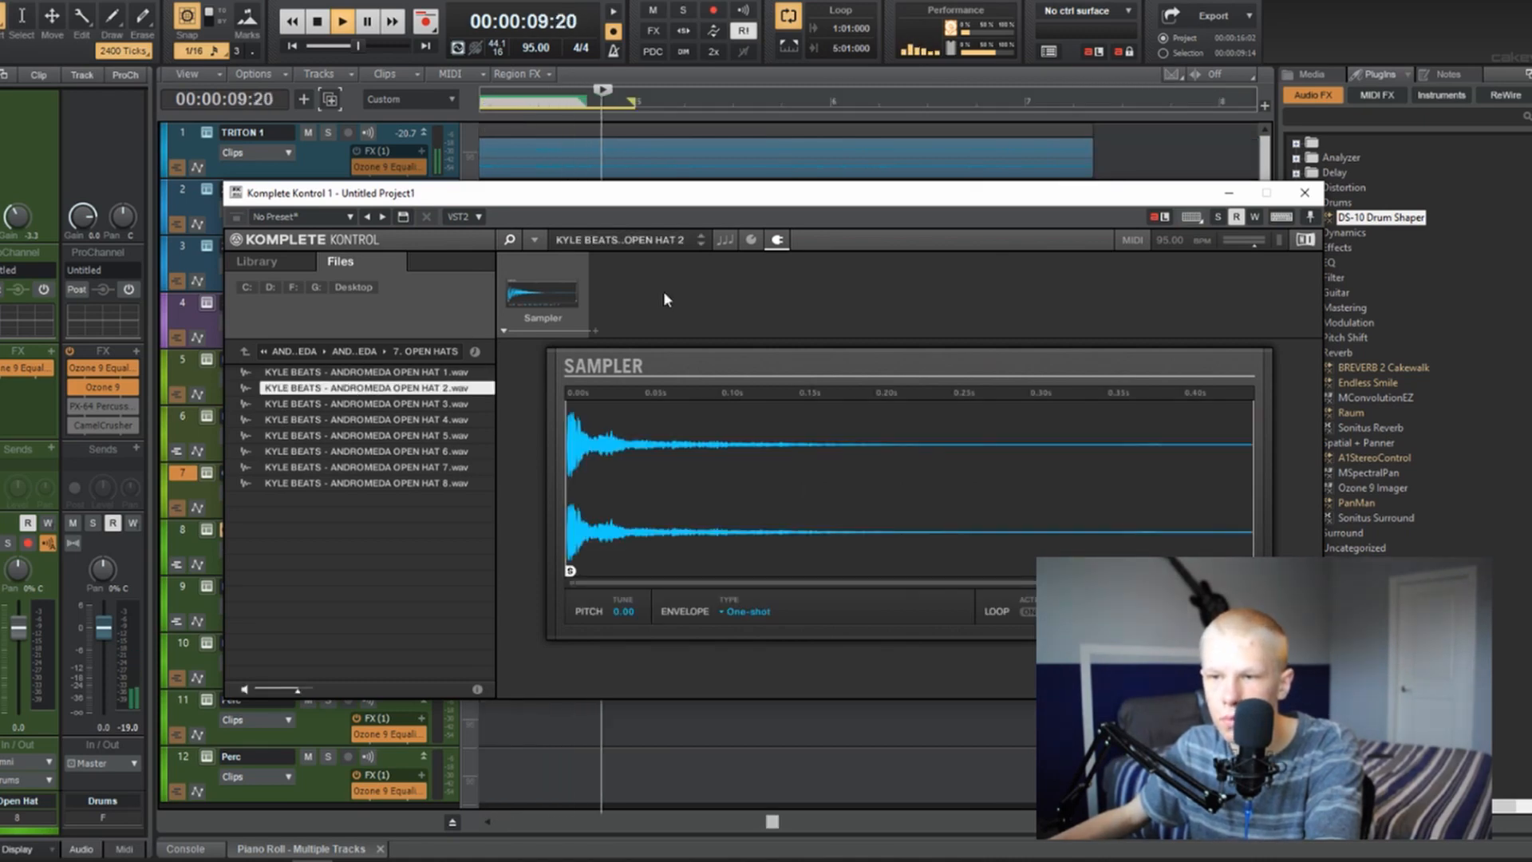
pyautogui.click(1302, 193)
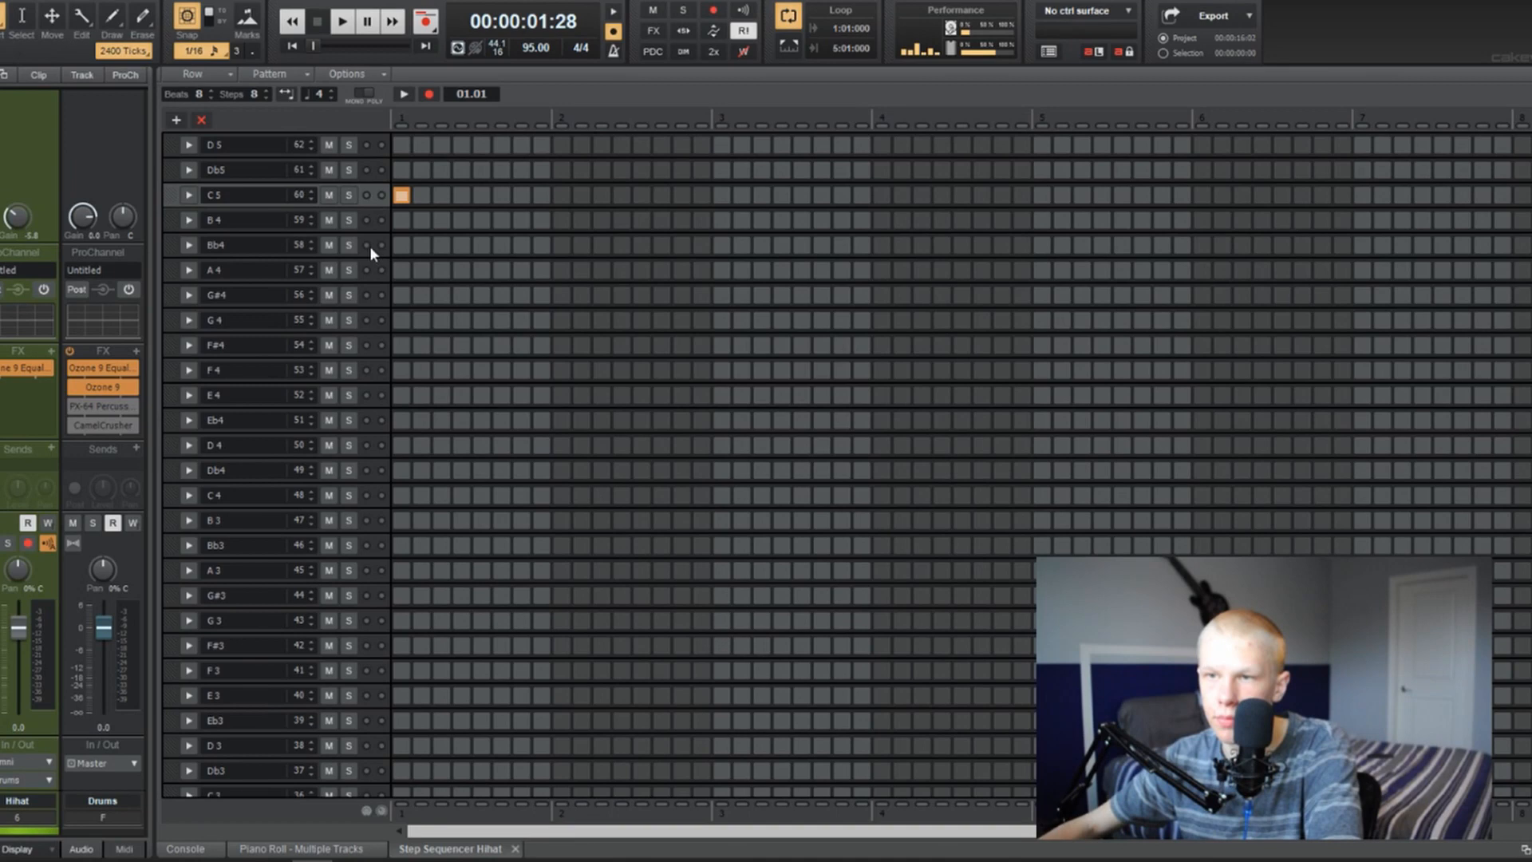
# Fill the Hihat's C 5 row with a hit on every fourth step in the step sequencer and play it back.
pyautogui.rightClick(379, 196)
pyautogui.moveTo(463, 394)
pyautogui.click(566, 428)
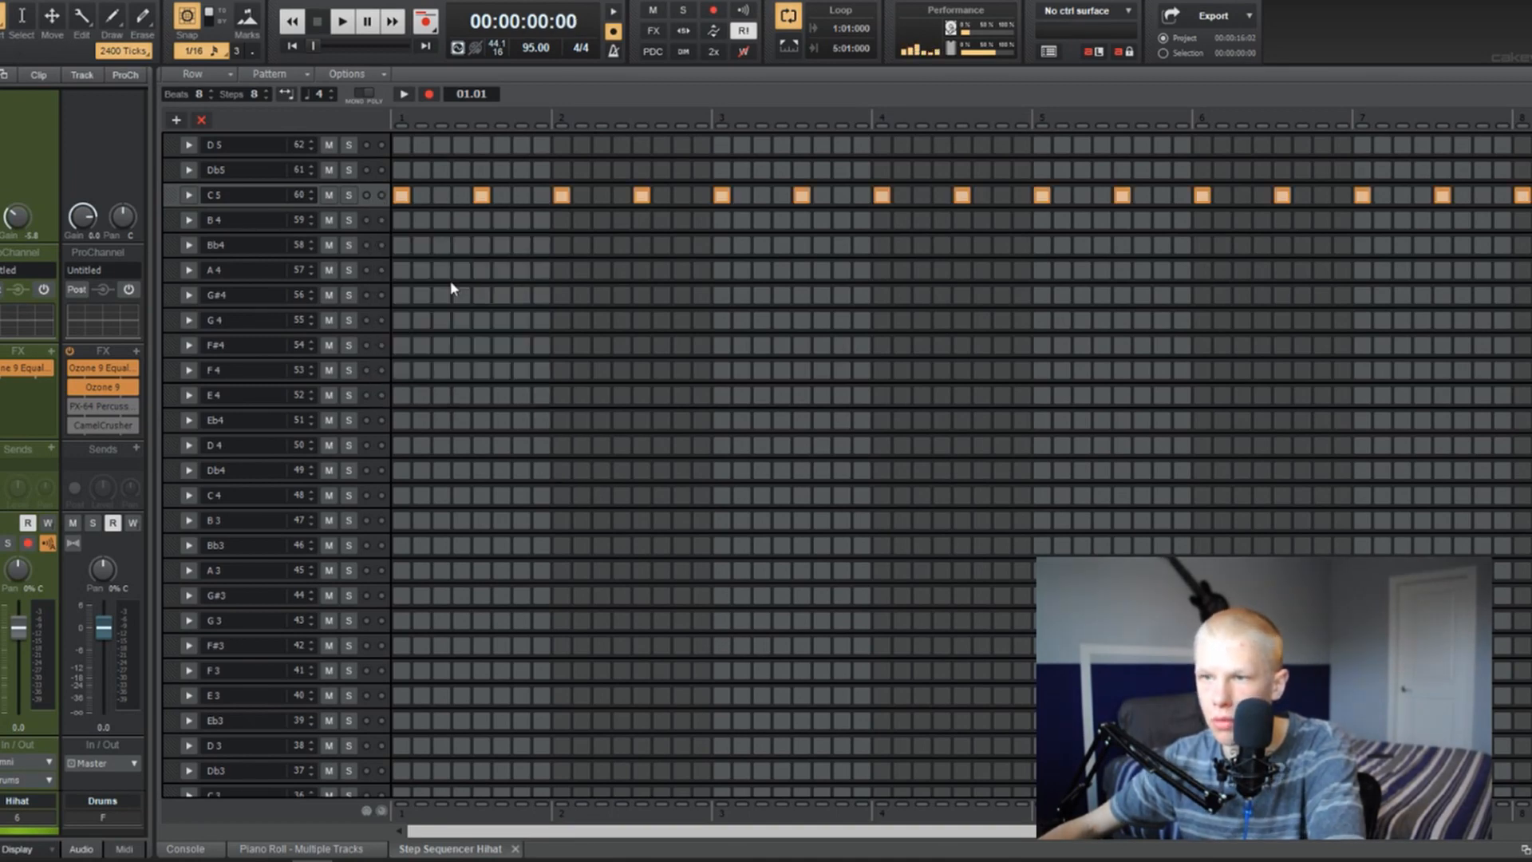
pyautogui.press('space')
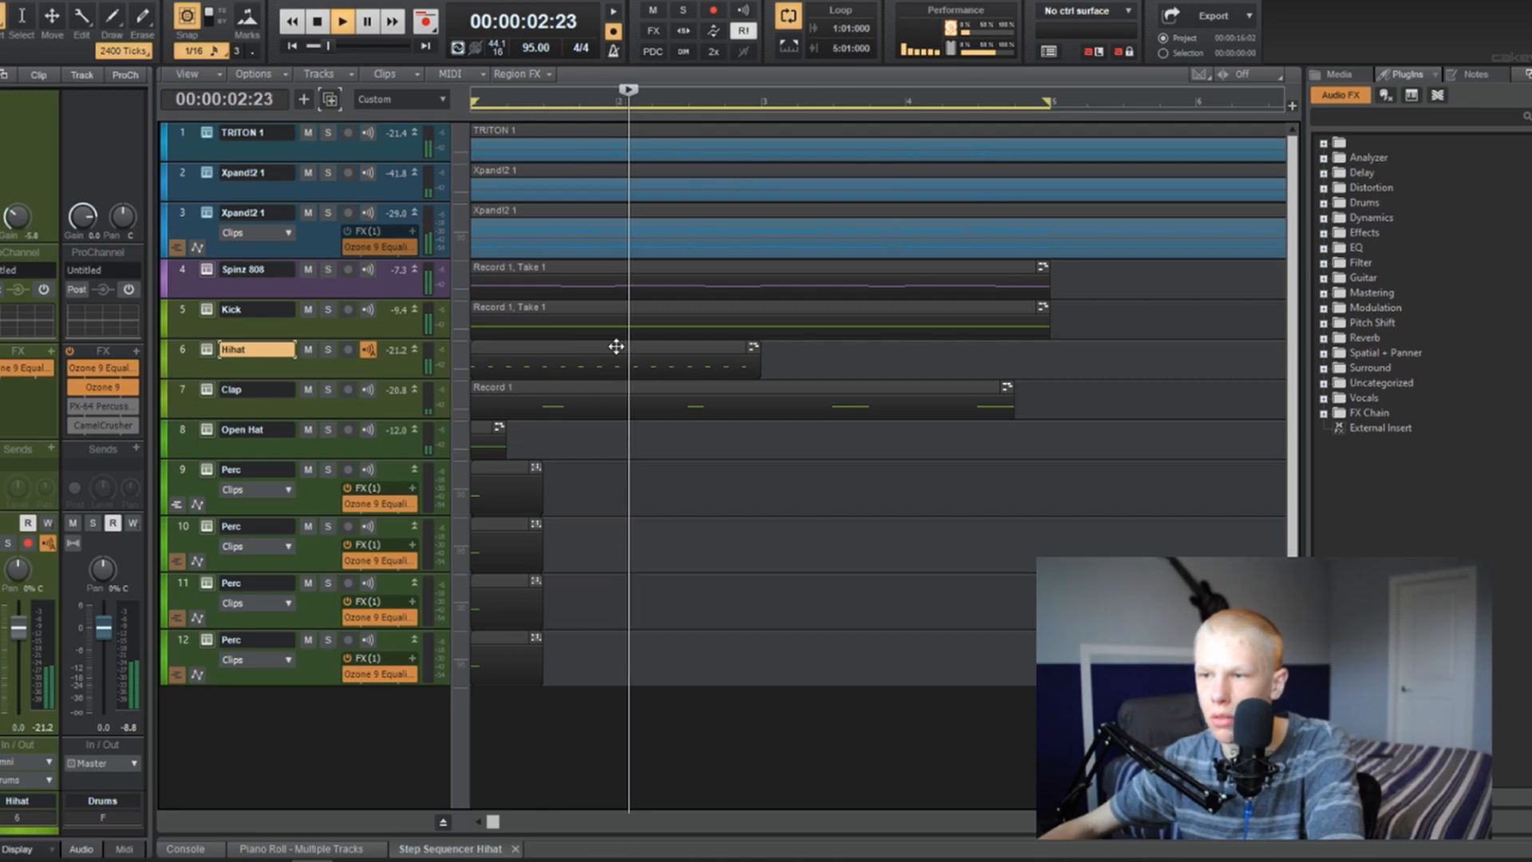
# Open the Hihat clip in the piano roll and lay out three 1/8 triplet notes on C4 below two straight notes on D4.
pyautogui.click(570, 347)
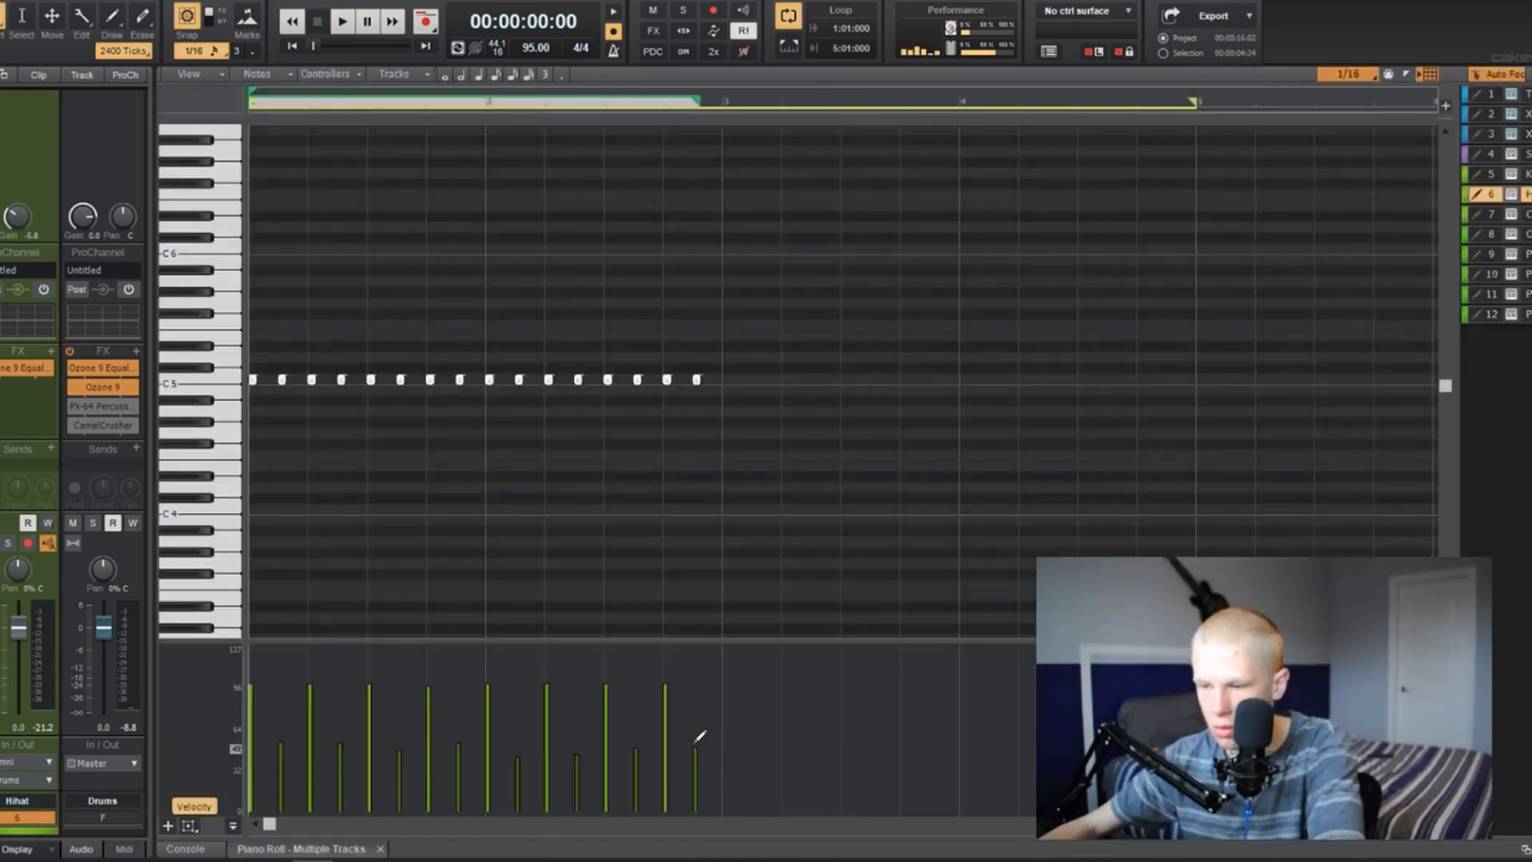
pyautogui.press('space')
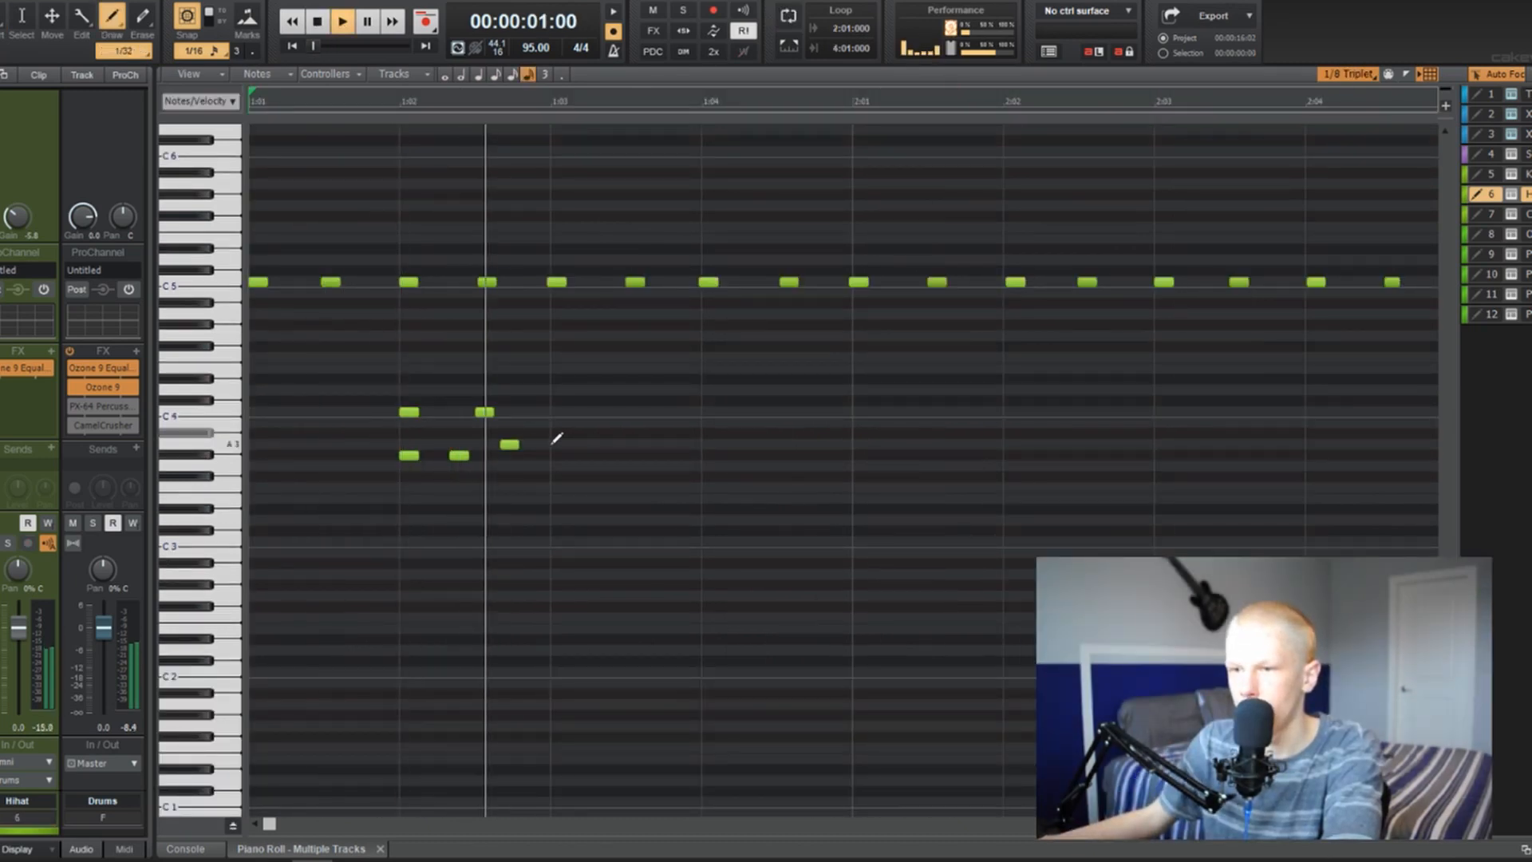
pyautogui.press('t')
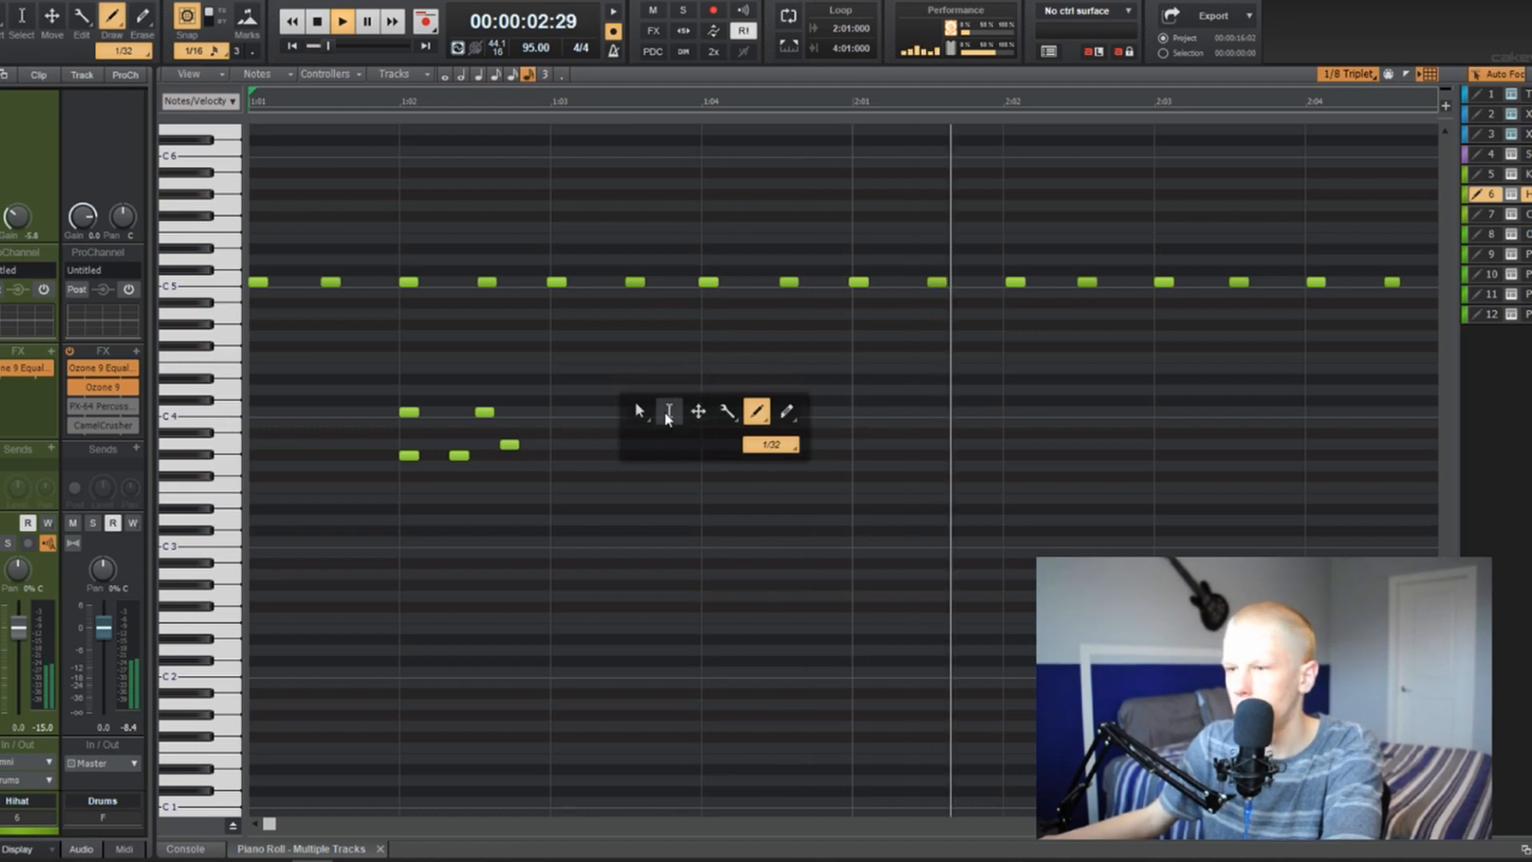
pyautogui.click(637, 407)
pyautogui.click(764, 410)
pyautogui.scroll(-2, 995, 379)
pyautogui.press('space')
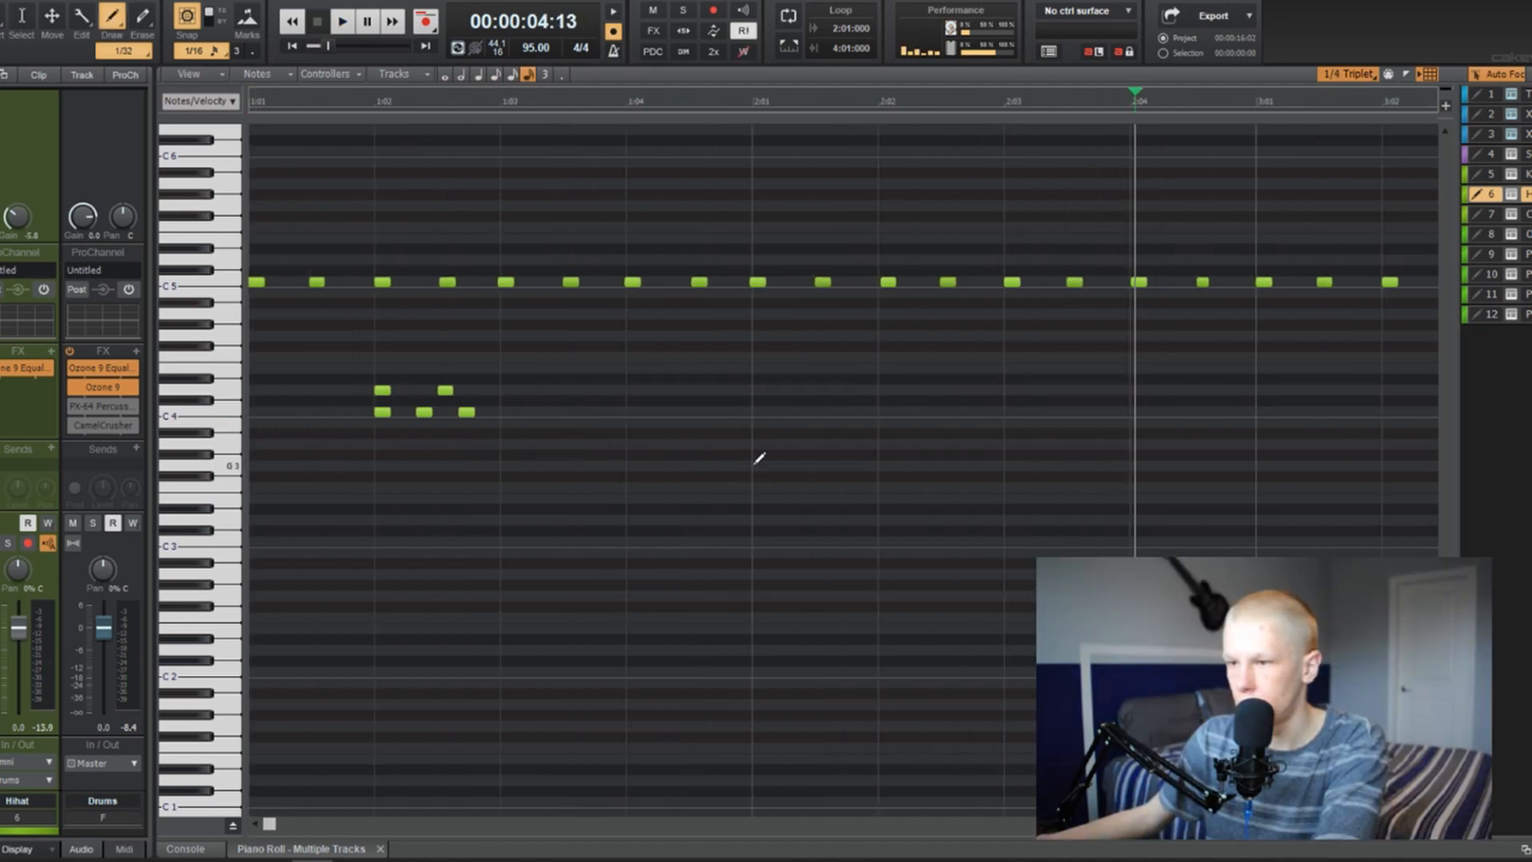
# Draw three 1/4 triplet notes on G3 from the start of measure 2 and play them back.
pyautogui.click(760, 463)
pyautogui.click(844, 466)
pyautogui.click(928, 466)
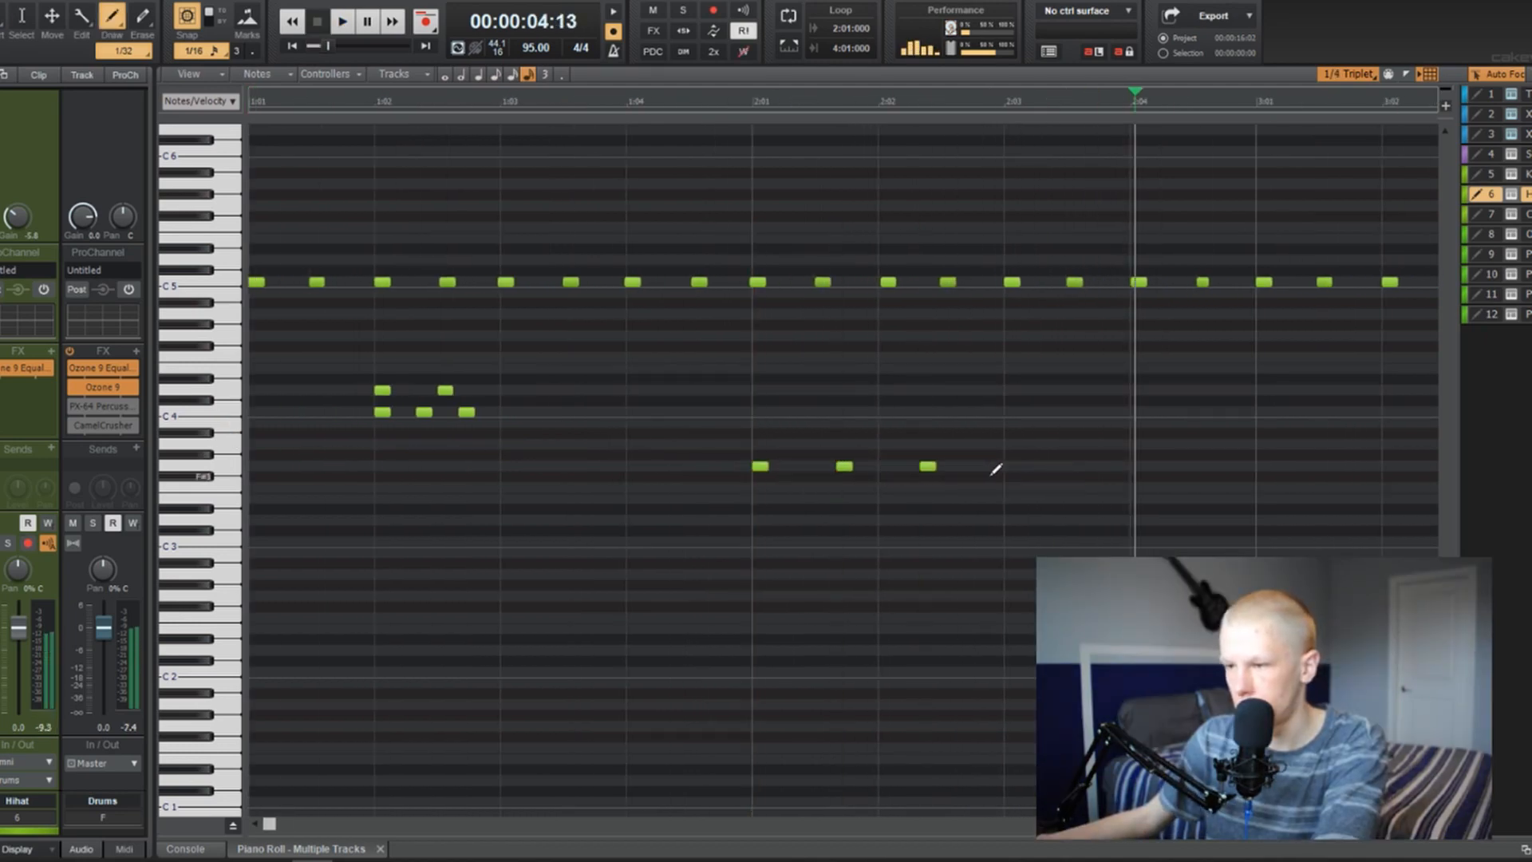
pyautogui.press('space')
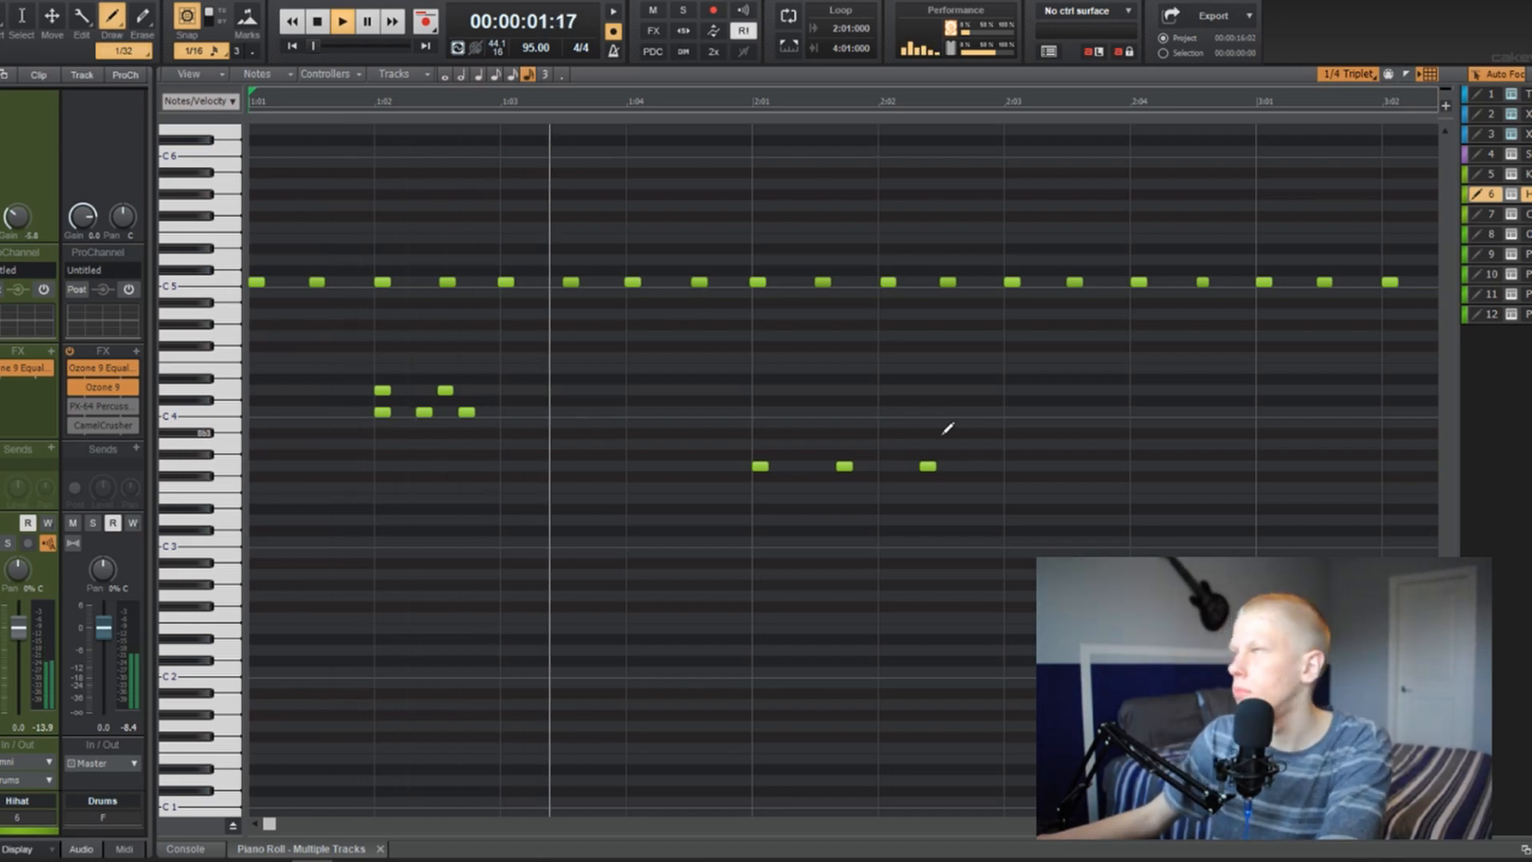
# Set the piano roll grid to 1/32 and draw 1/16 notes on E5 and F#5 across beat 3 of measure 2.
pyautogui.press('t')
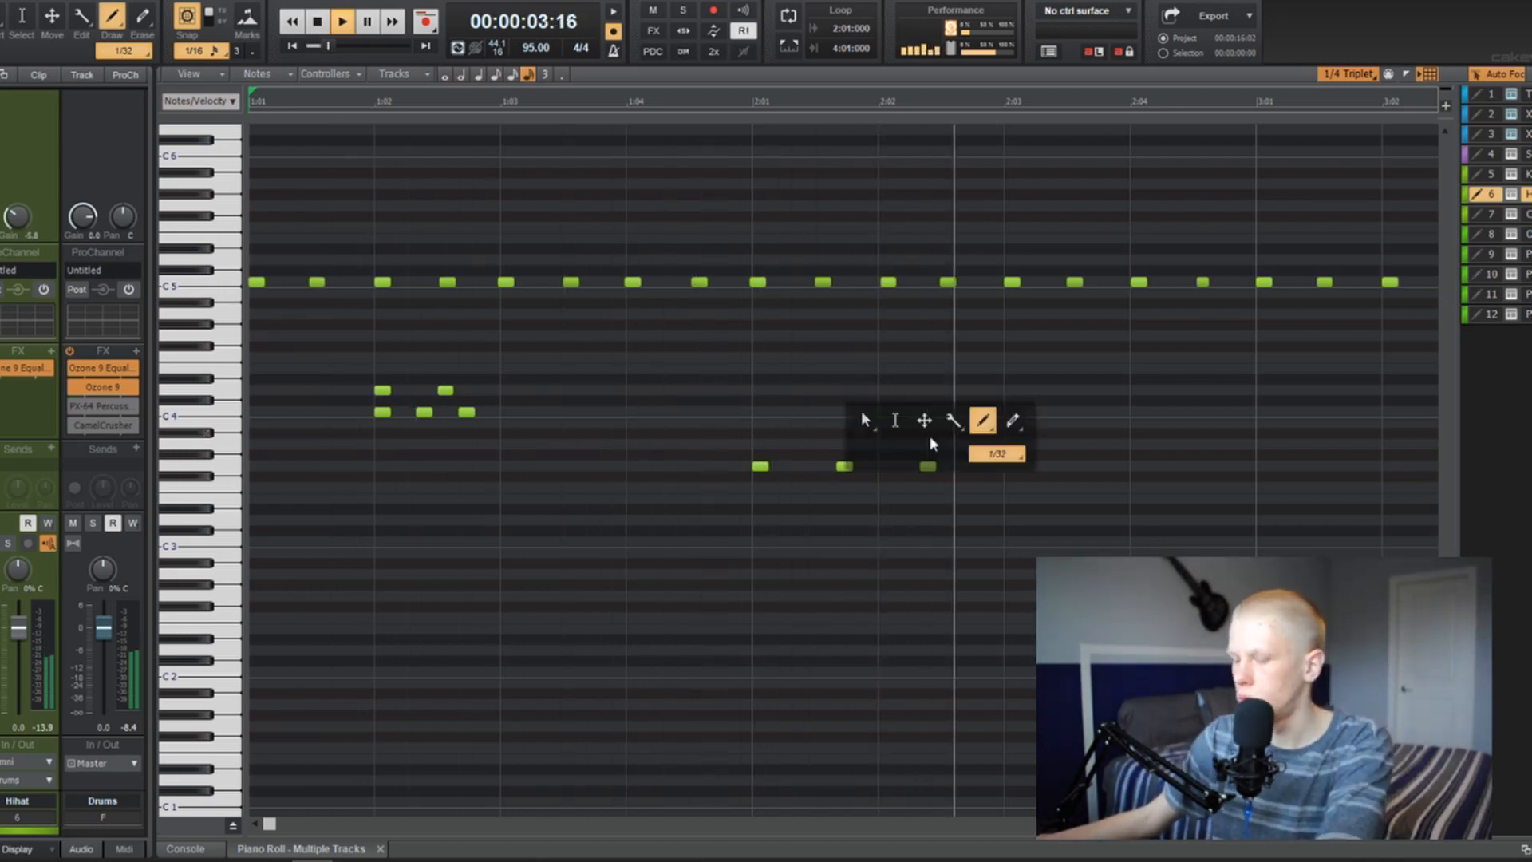
pyautogui.click(1362, 77)
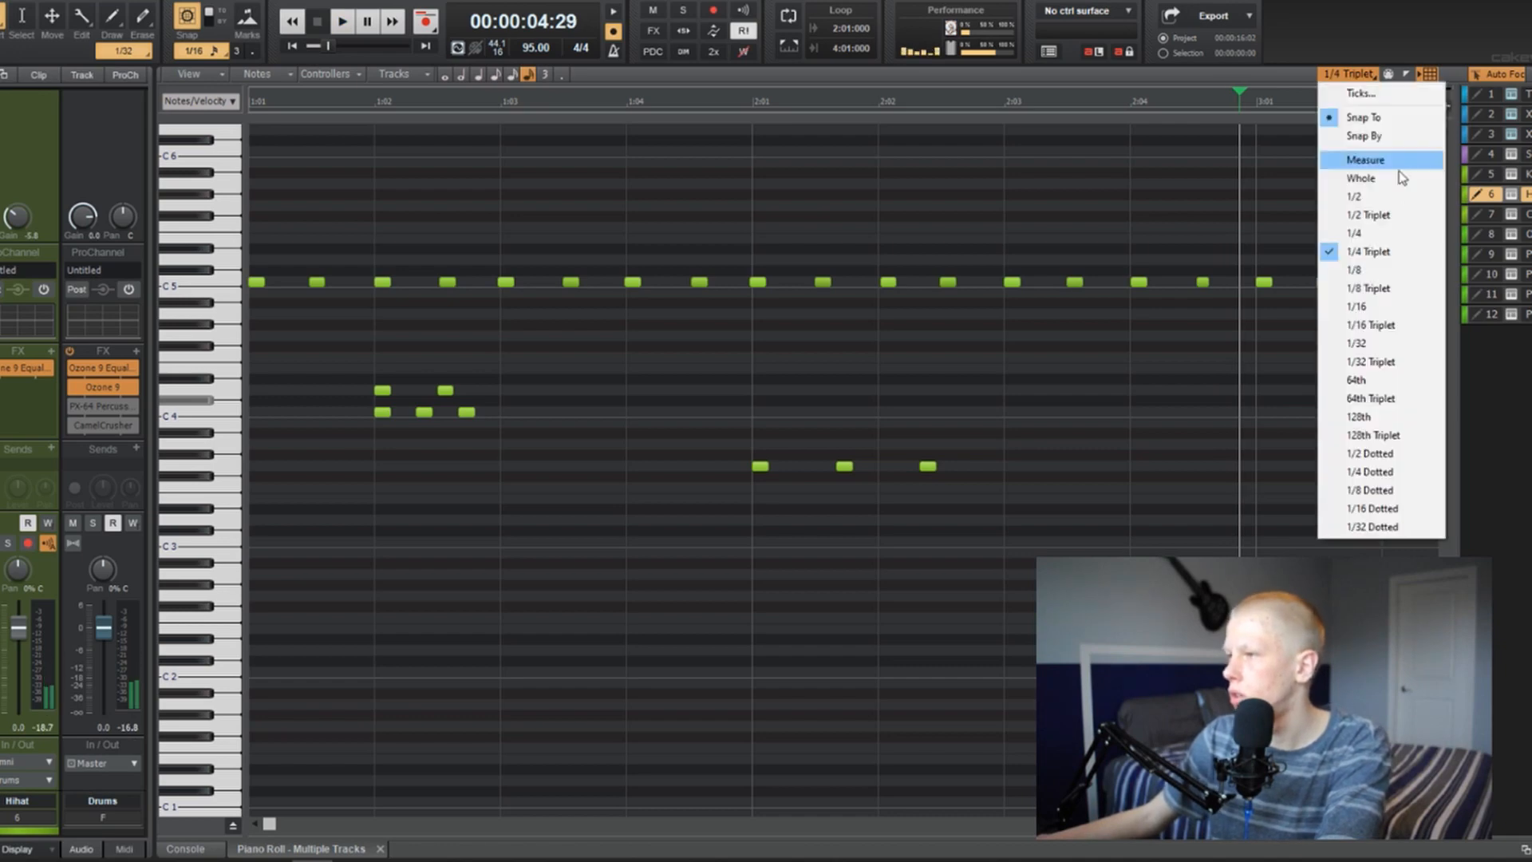
pyautogui.click(1392, 343)
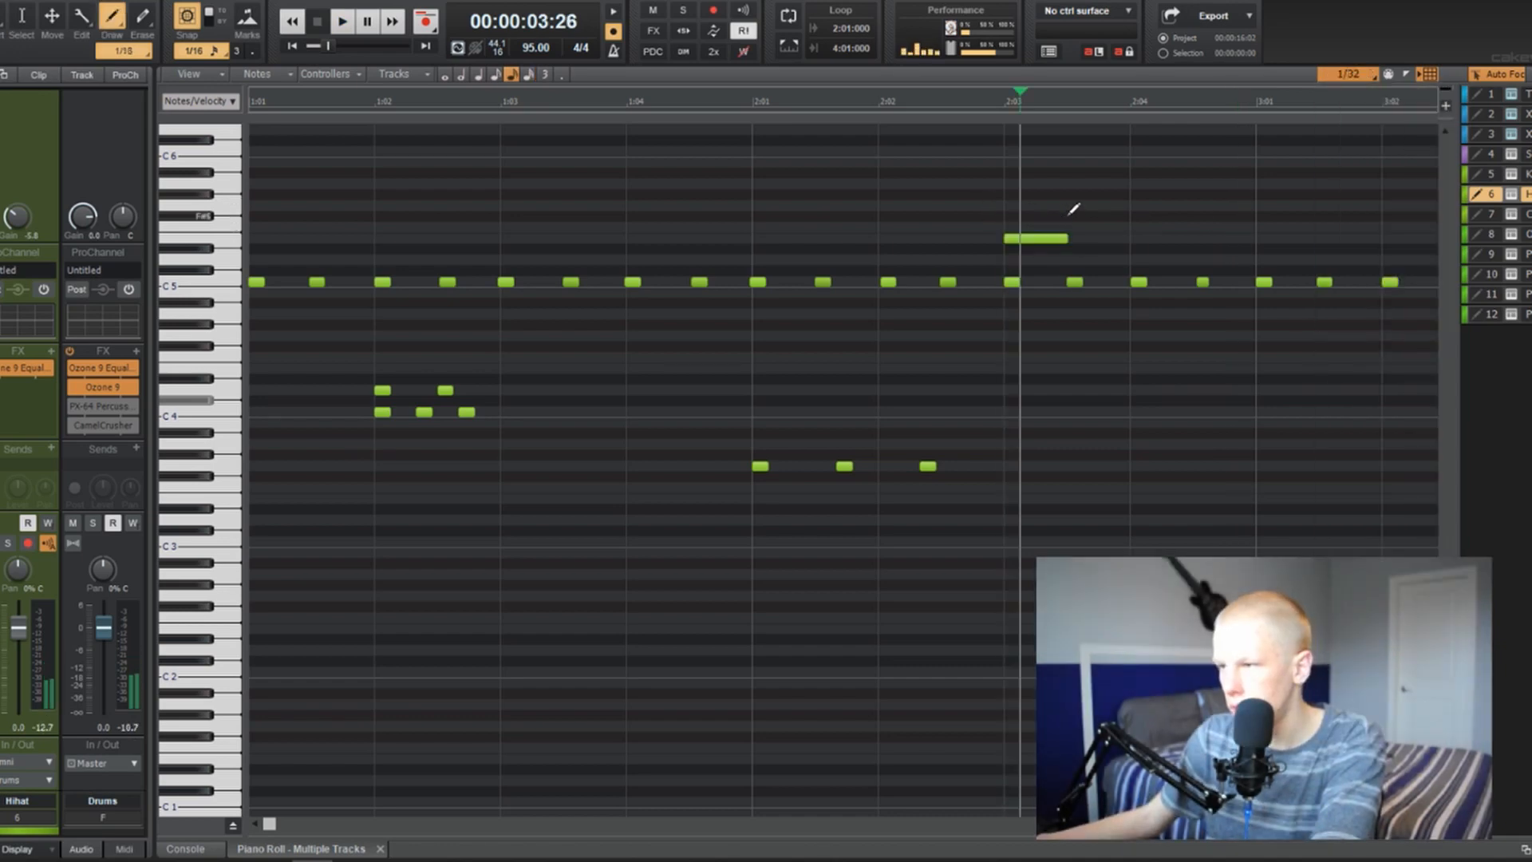
pyautogui.click(1089, 219)
# Play back the Hihat notes from the start to check the added rolls, and stop playback.
pyautogui.press('w')
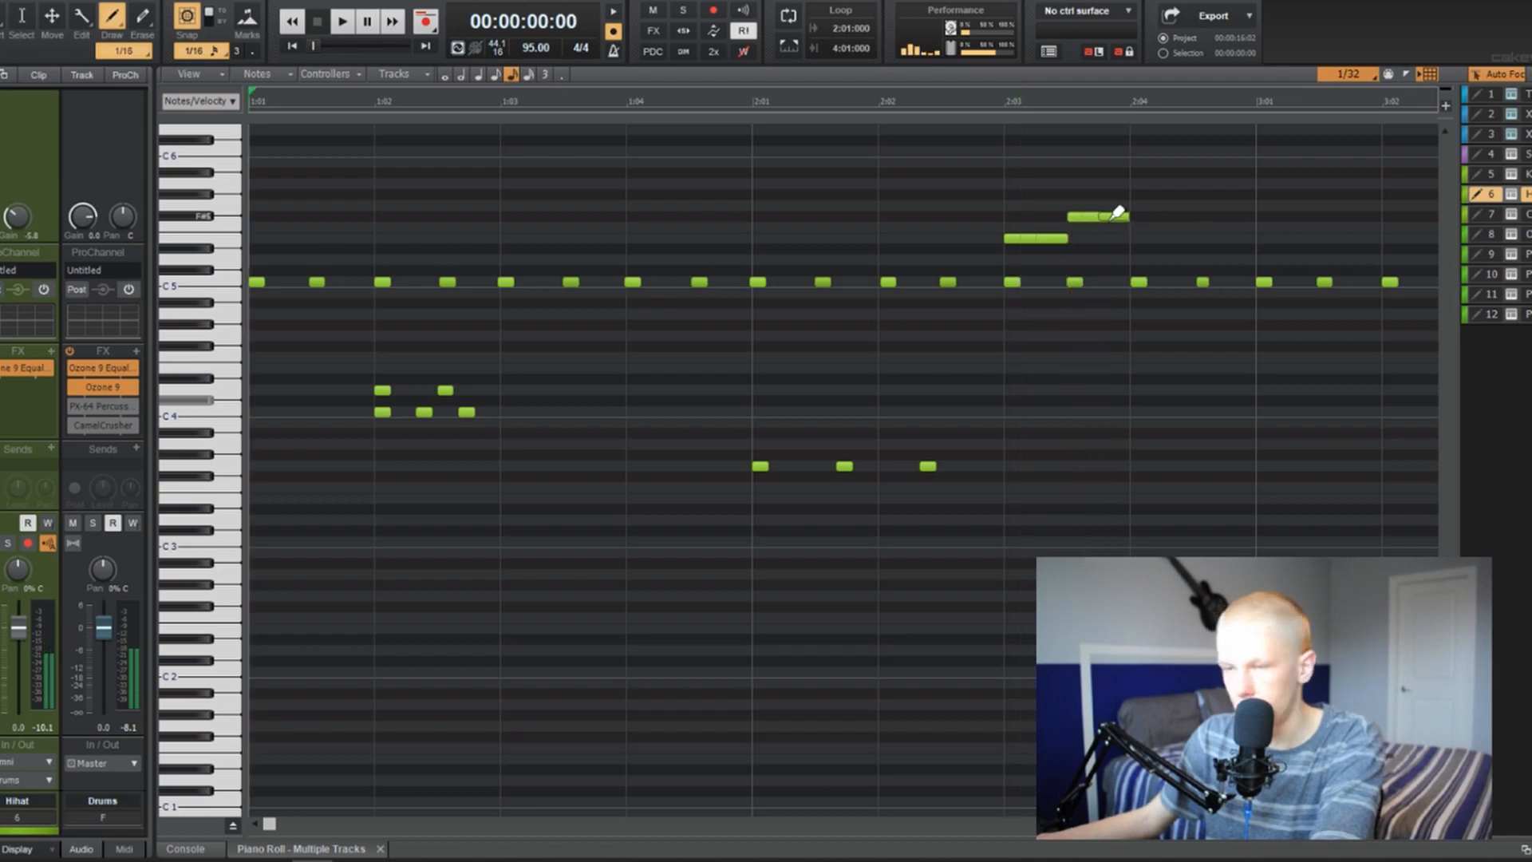
pyautogui.press('space')
pyautogui.press('space')
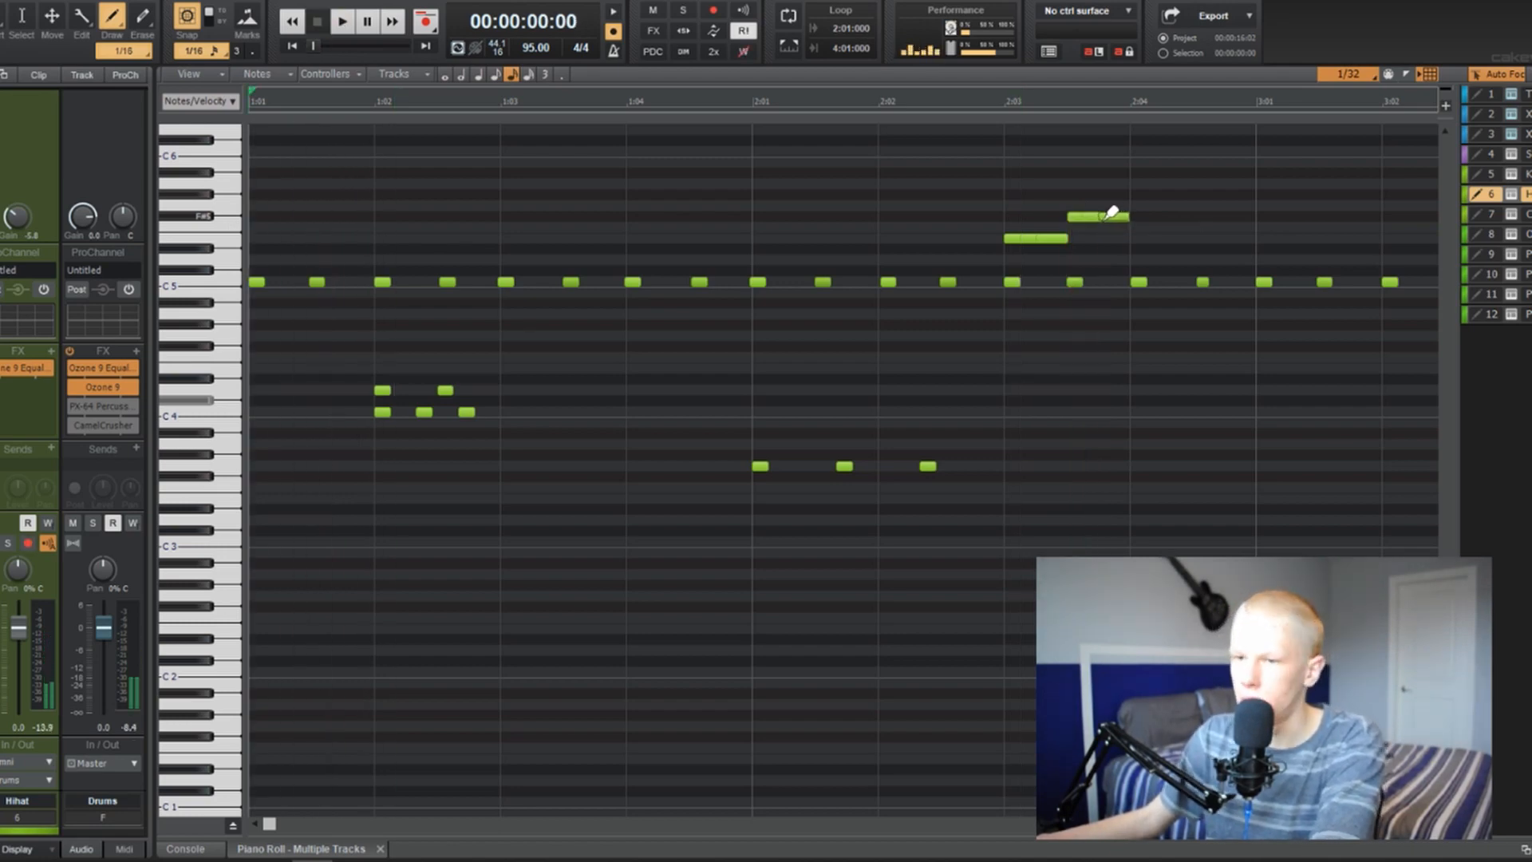
pyautogui.press('space')
pyautogui.press('space')
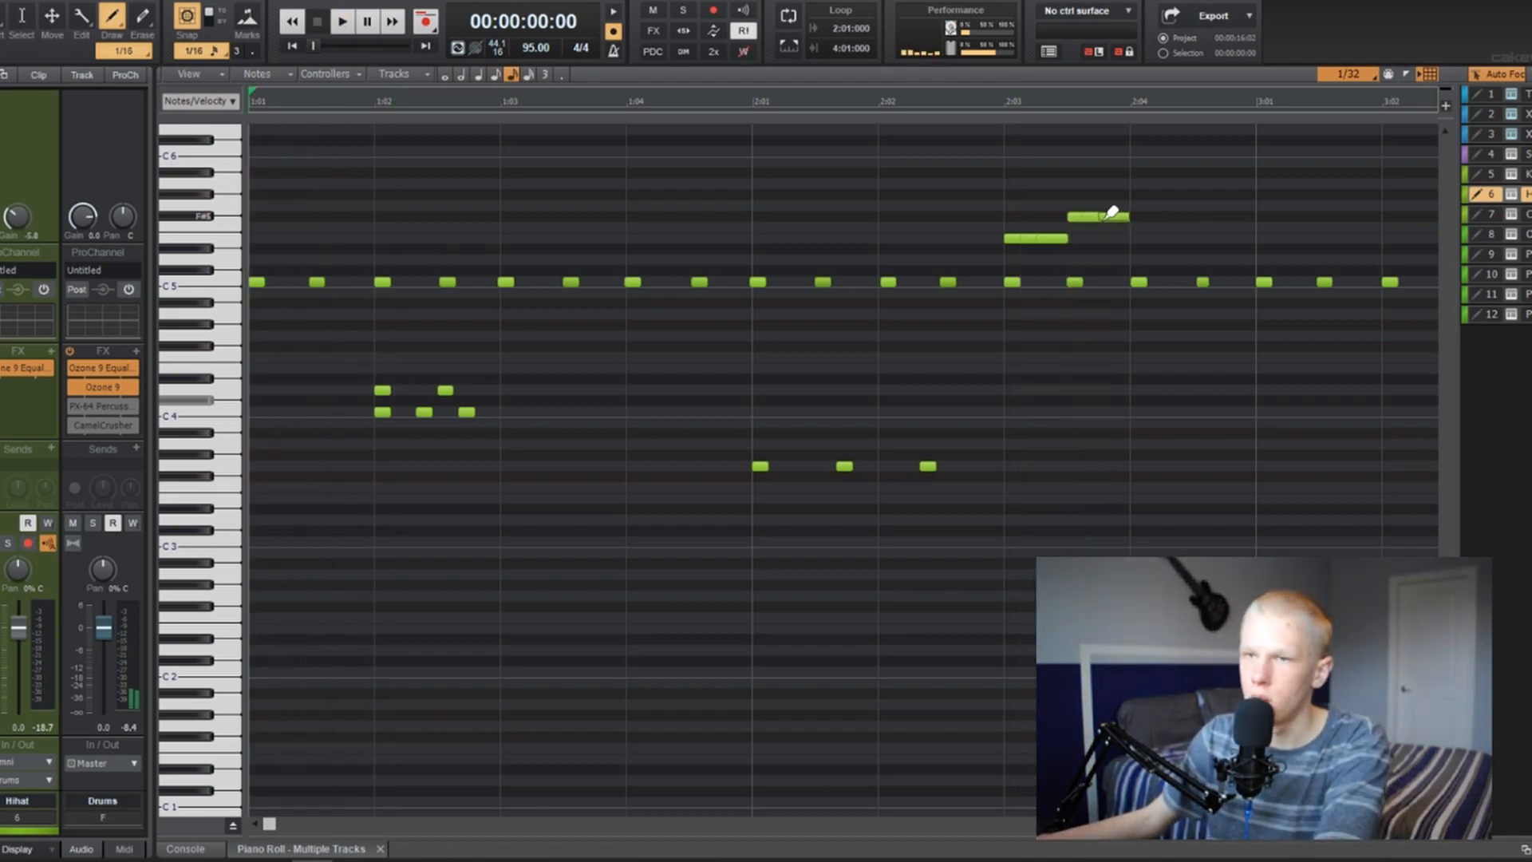
# Play back the Hihat pattern with the added rolls and select all of its notes.
pyautogui.press('space')
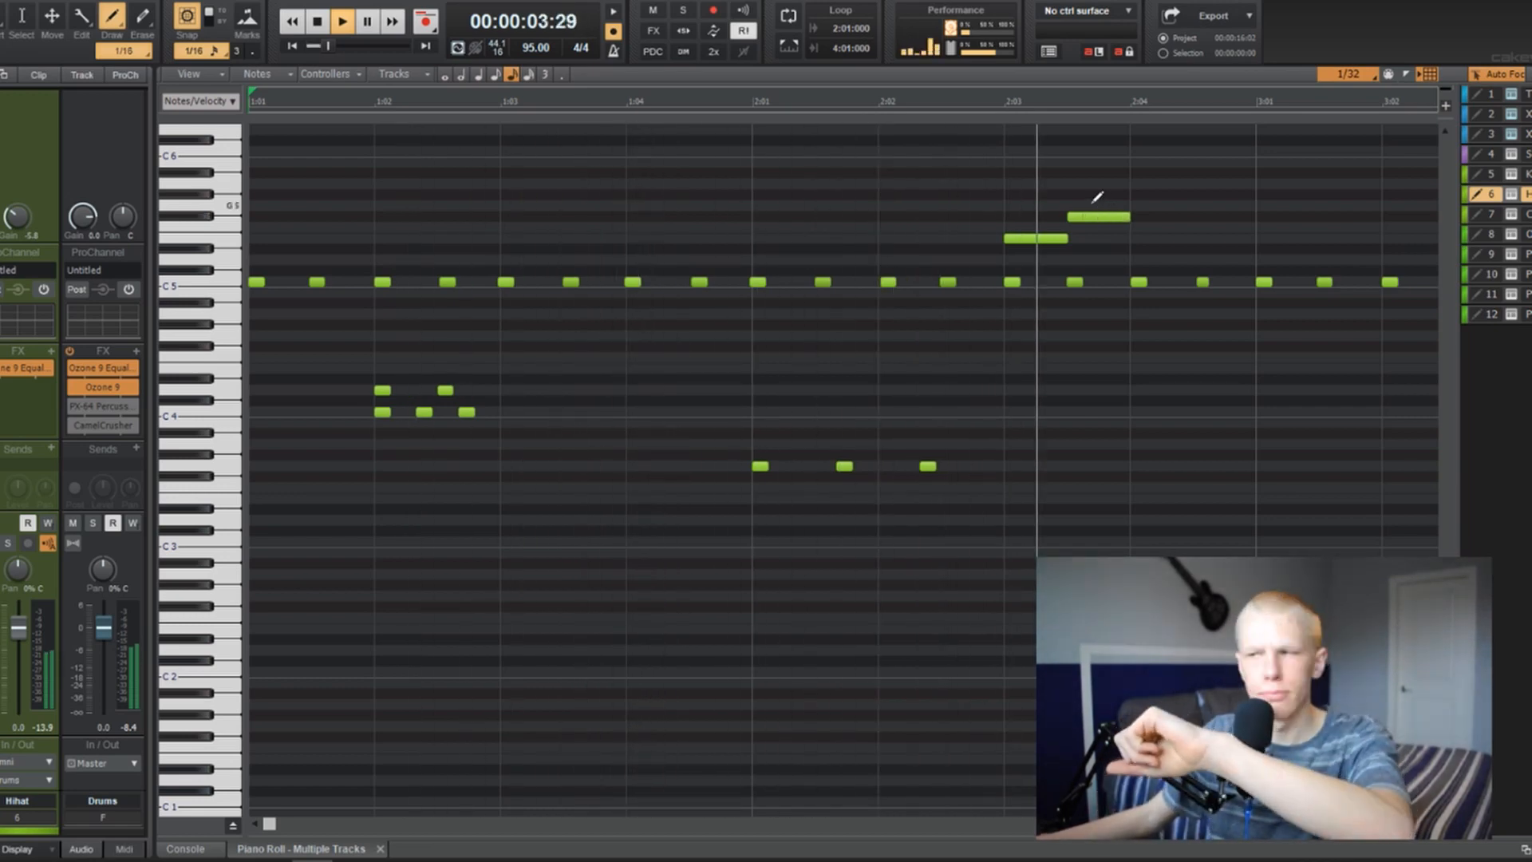
pyautogui.rightClick(1097, 197)
pyautogui.click(1040, 188)
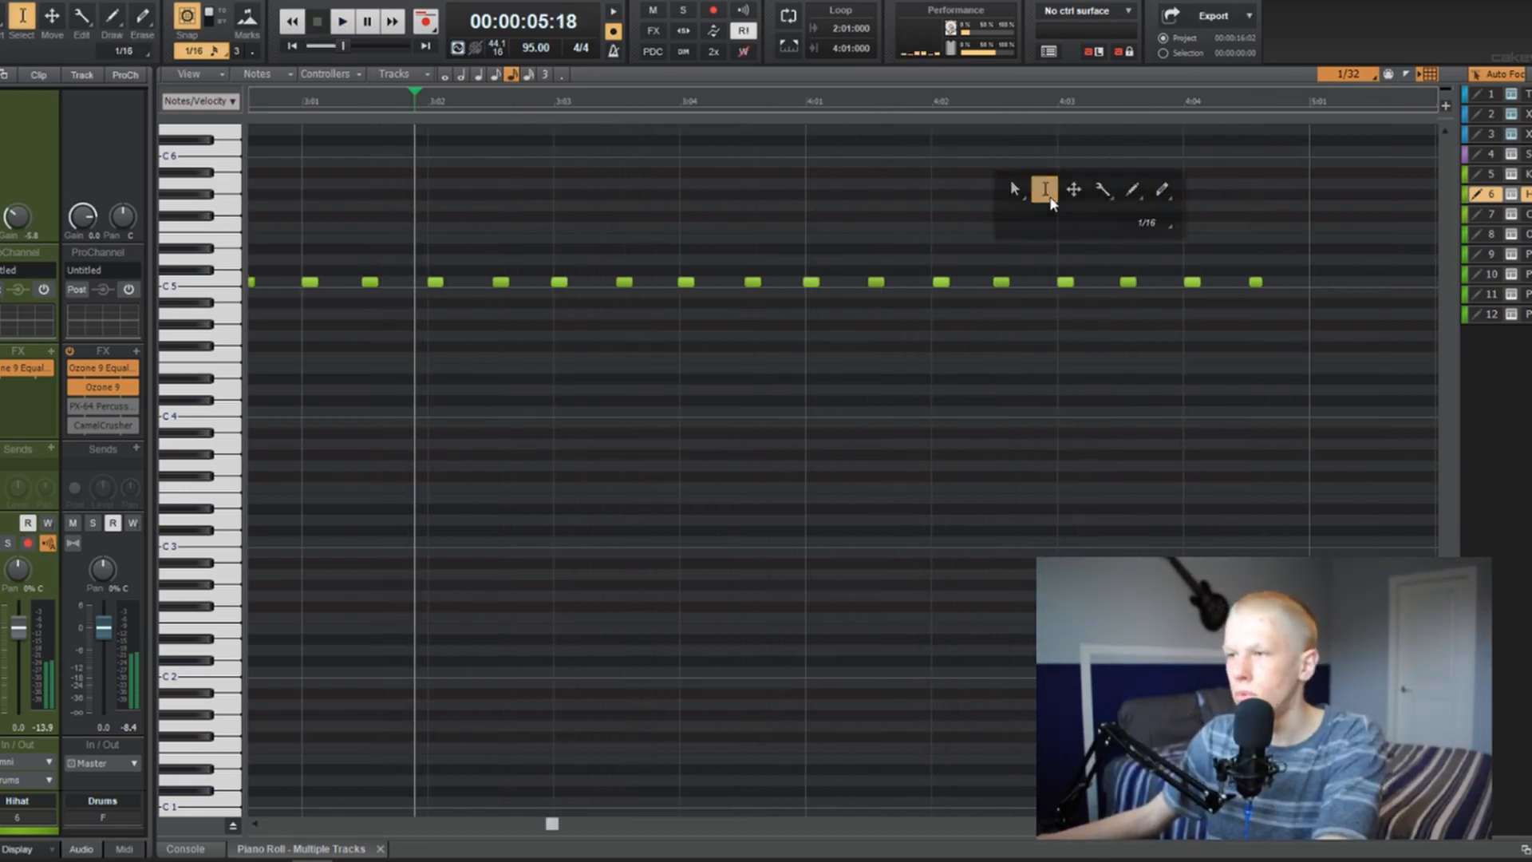
pyautogui.hotkey('ctrl', 'a')
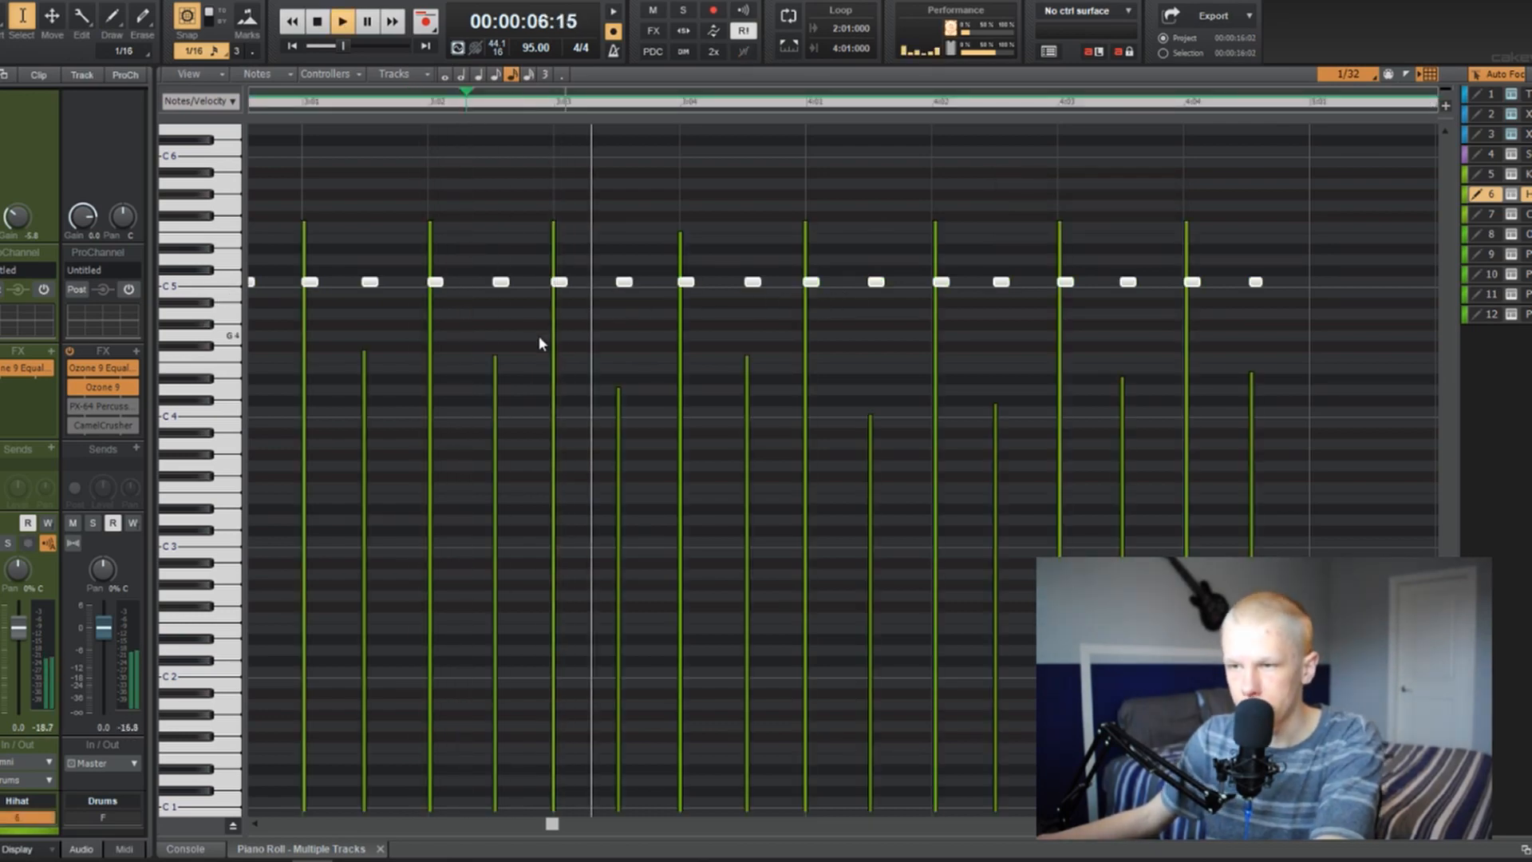
pyautogui.press('space')
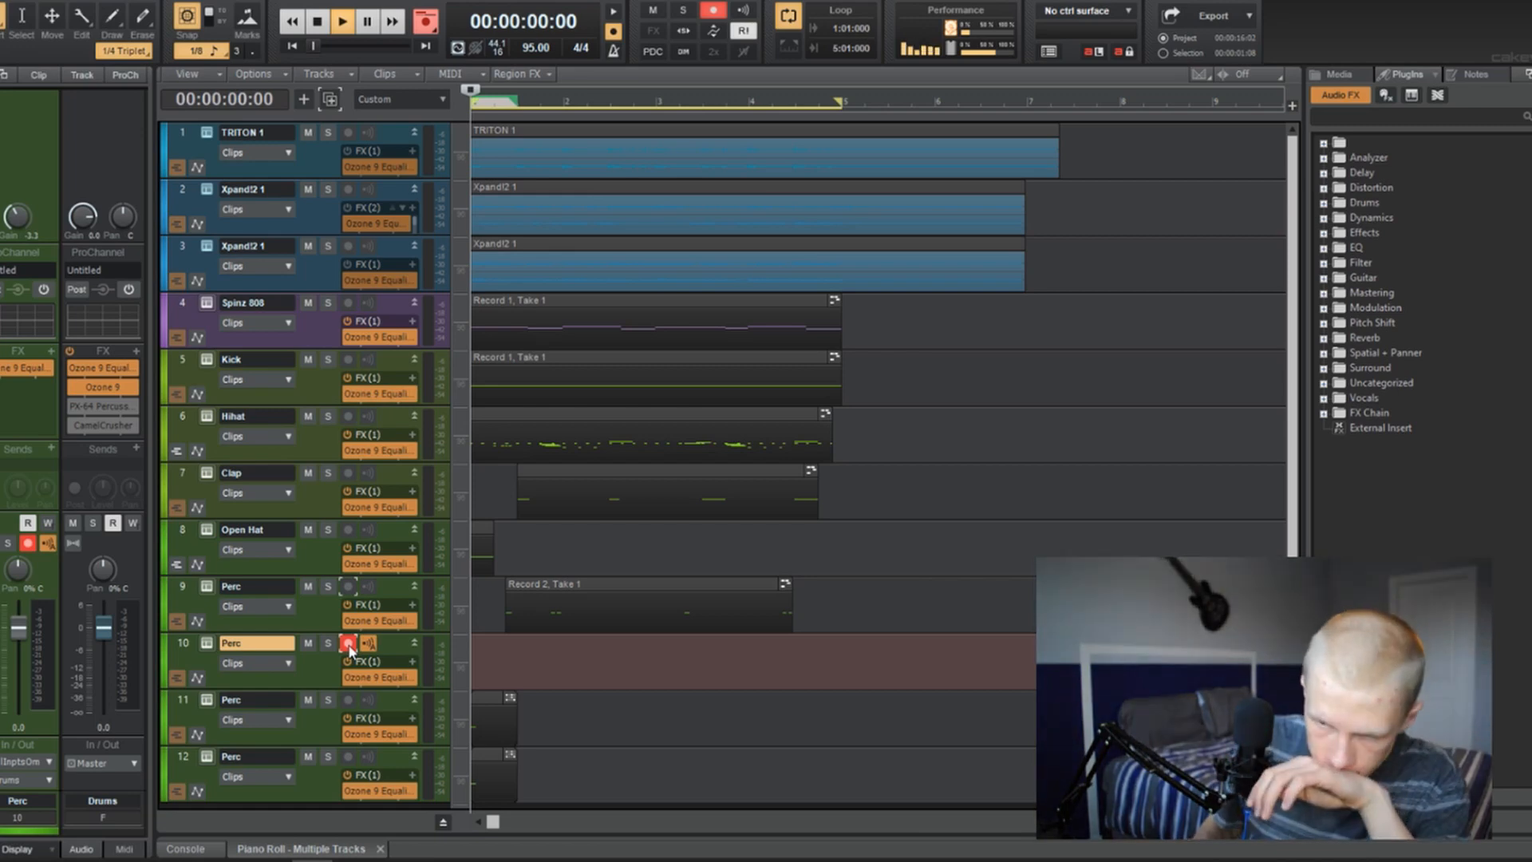
# Record a percussion part on Perc track 10 over the four-measure loop.
pyautogui.press('space')
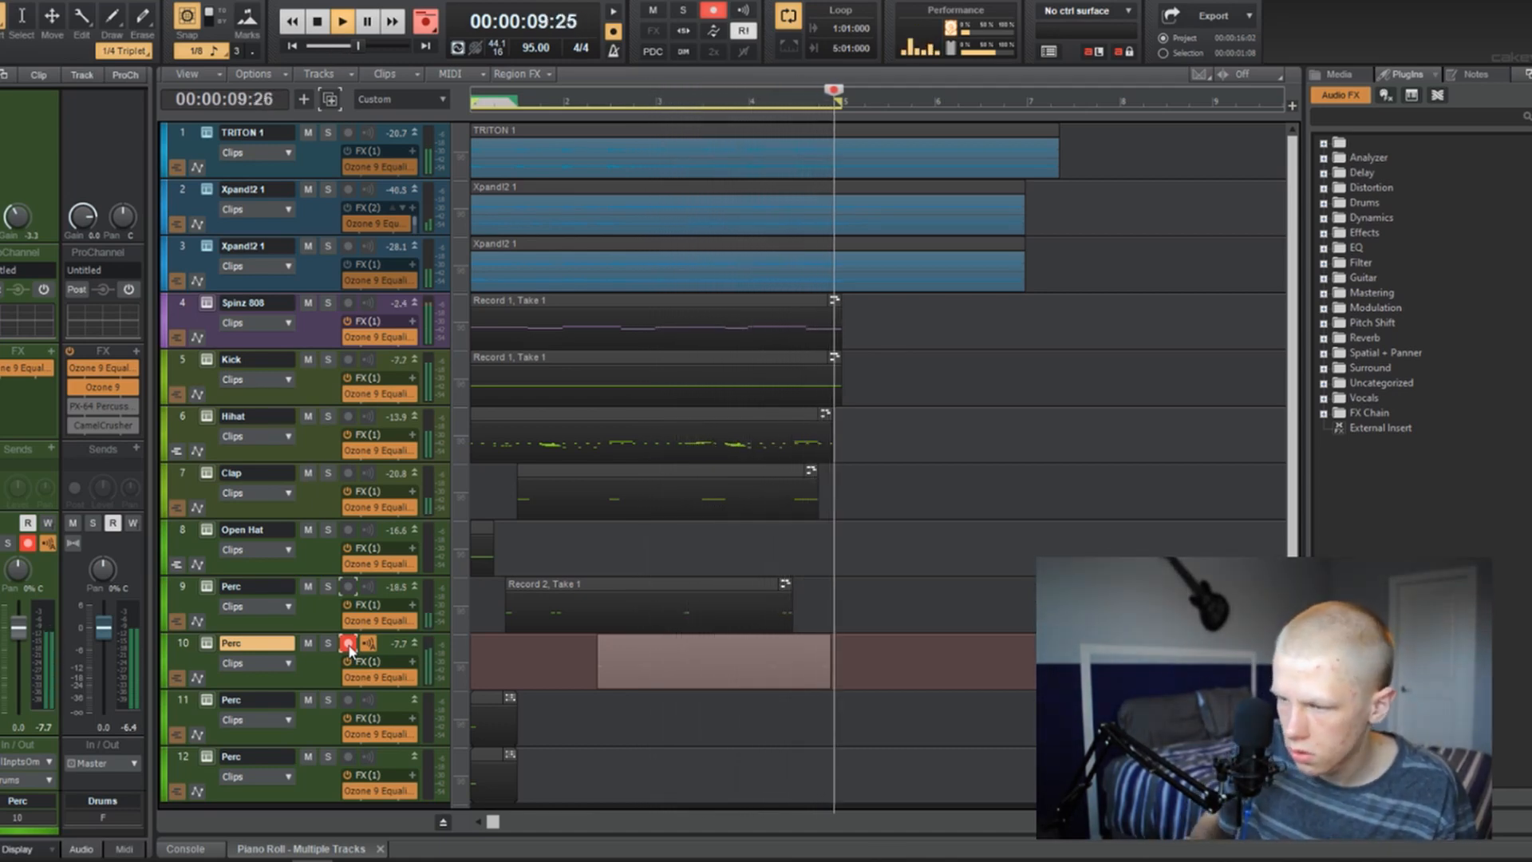
pyautogui.press('space')
pyautogui.press('space')
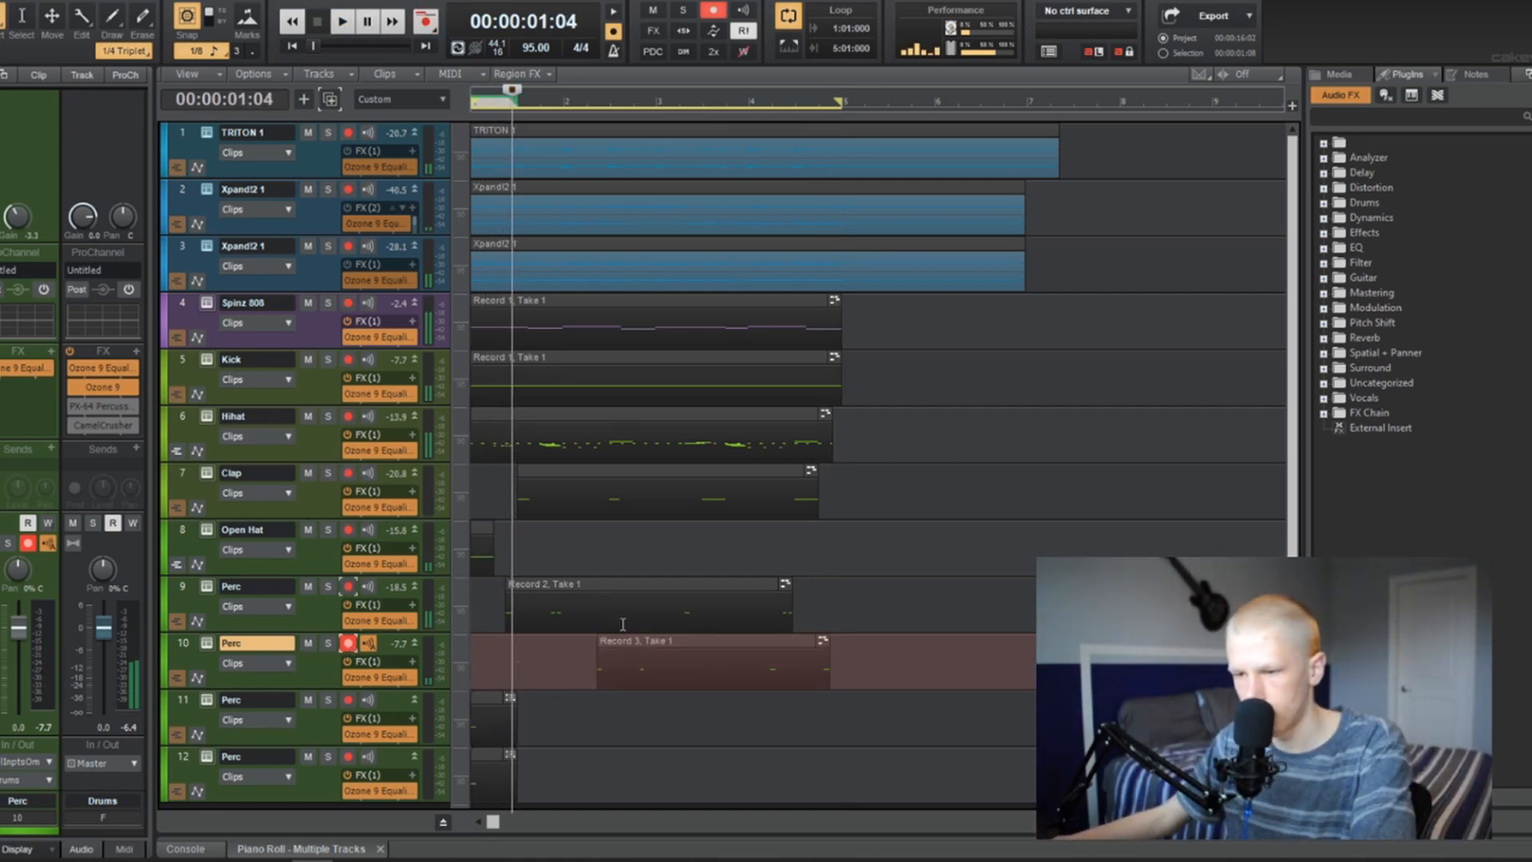
# Open the Record 3 clip of Perc track 10 in the piano roll, quantize all its C5 notes and play them back.
pyautogui.click(622, 641)
pyautogui.click(588, 640)
pyautogui.press('d')
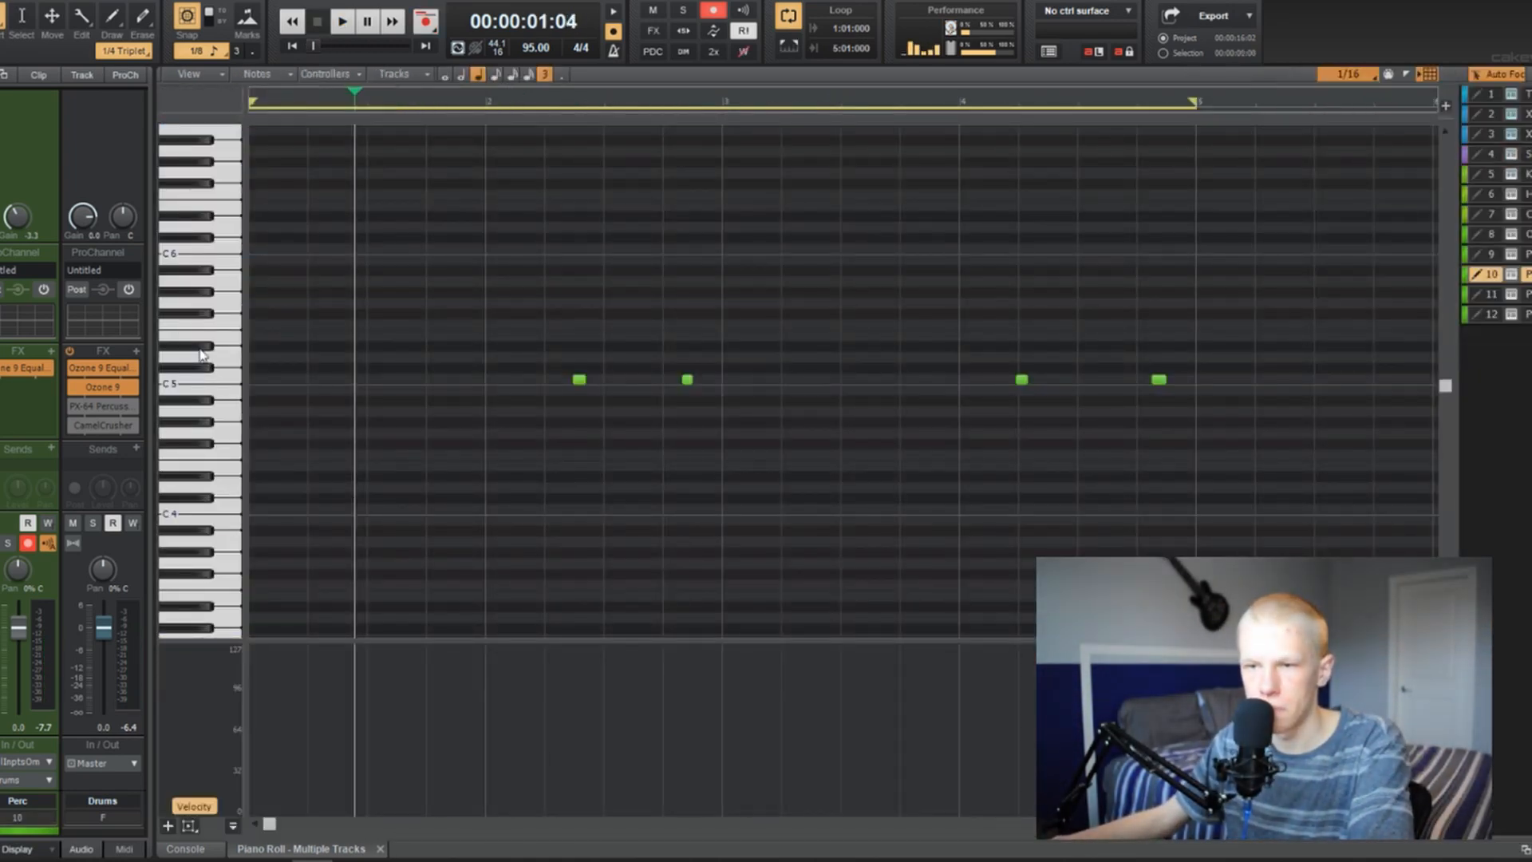
pyautogui.moveTo(202, 329); pyautogui.dragTo(241, 486)
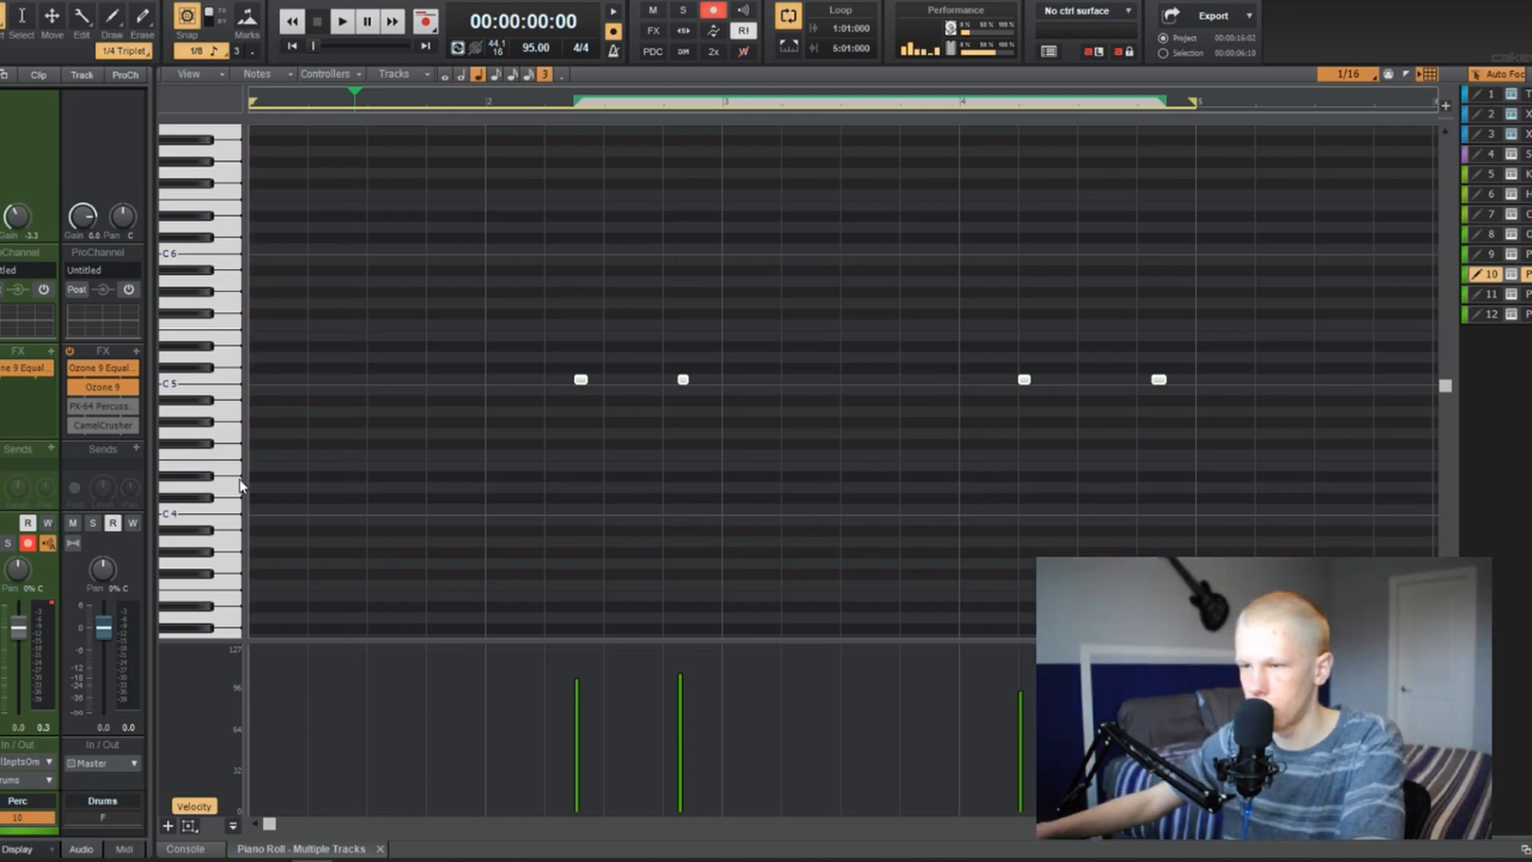
pyautogui.press('space')
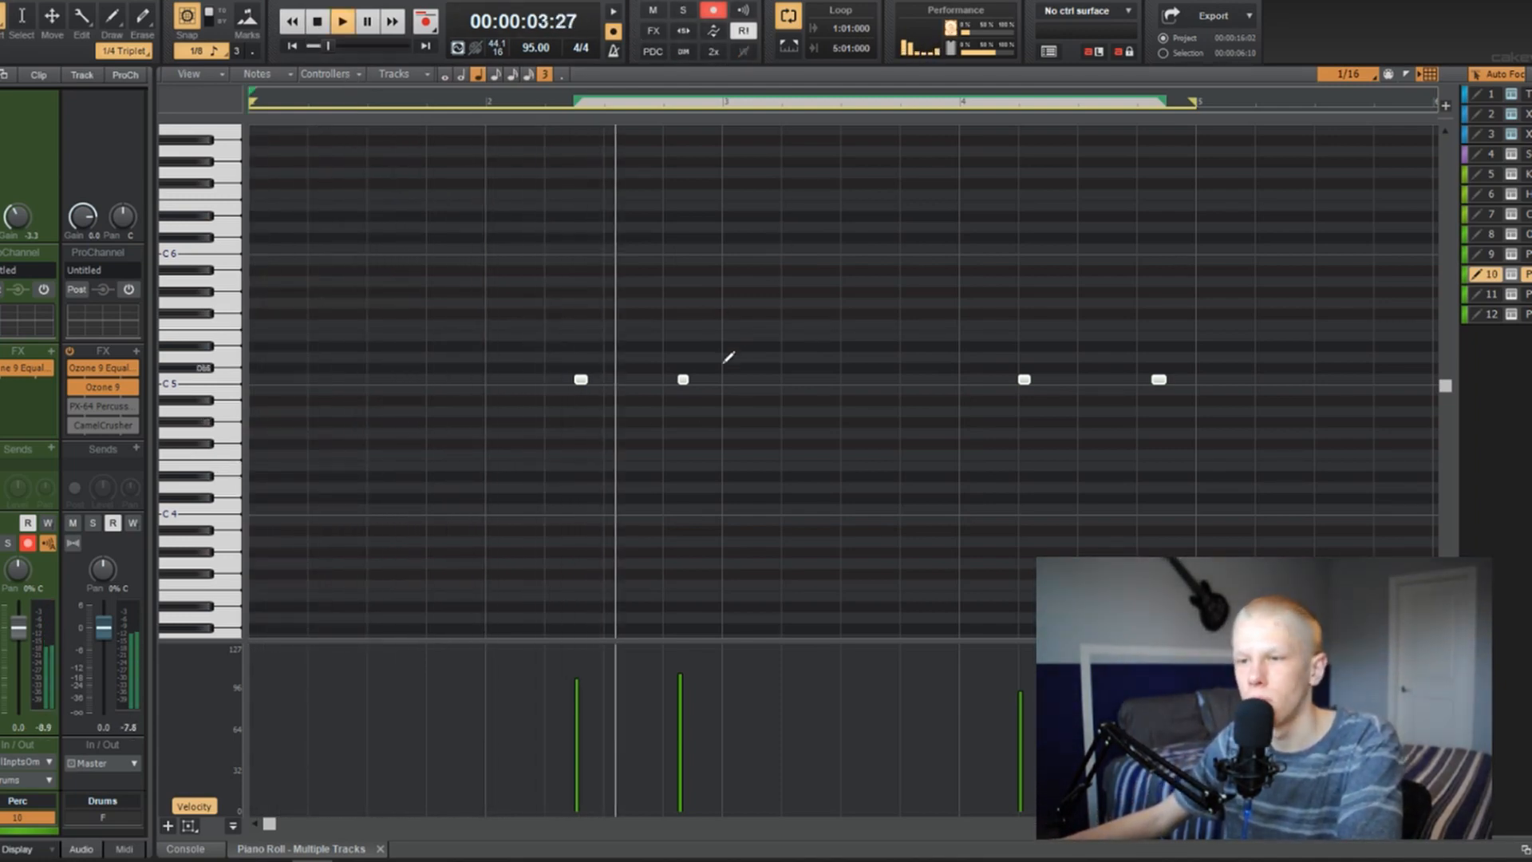
# Draw a 1/4 triplet note on C5 just before measure 3 and restart playback.
pyautogui.click(735, 267)
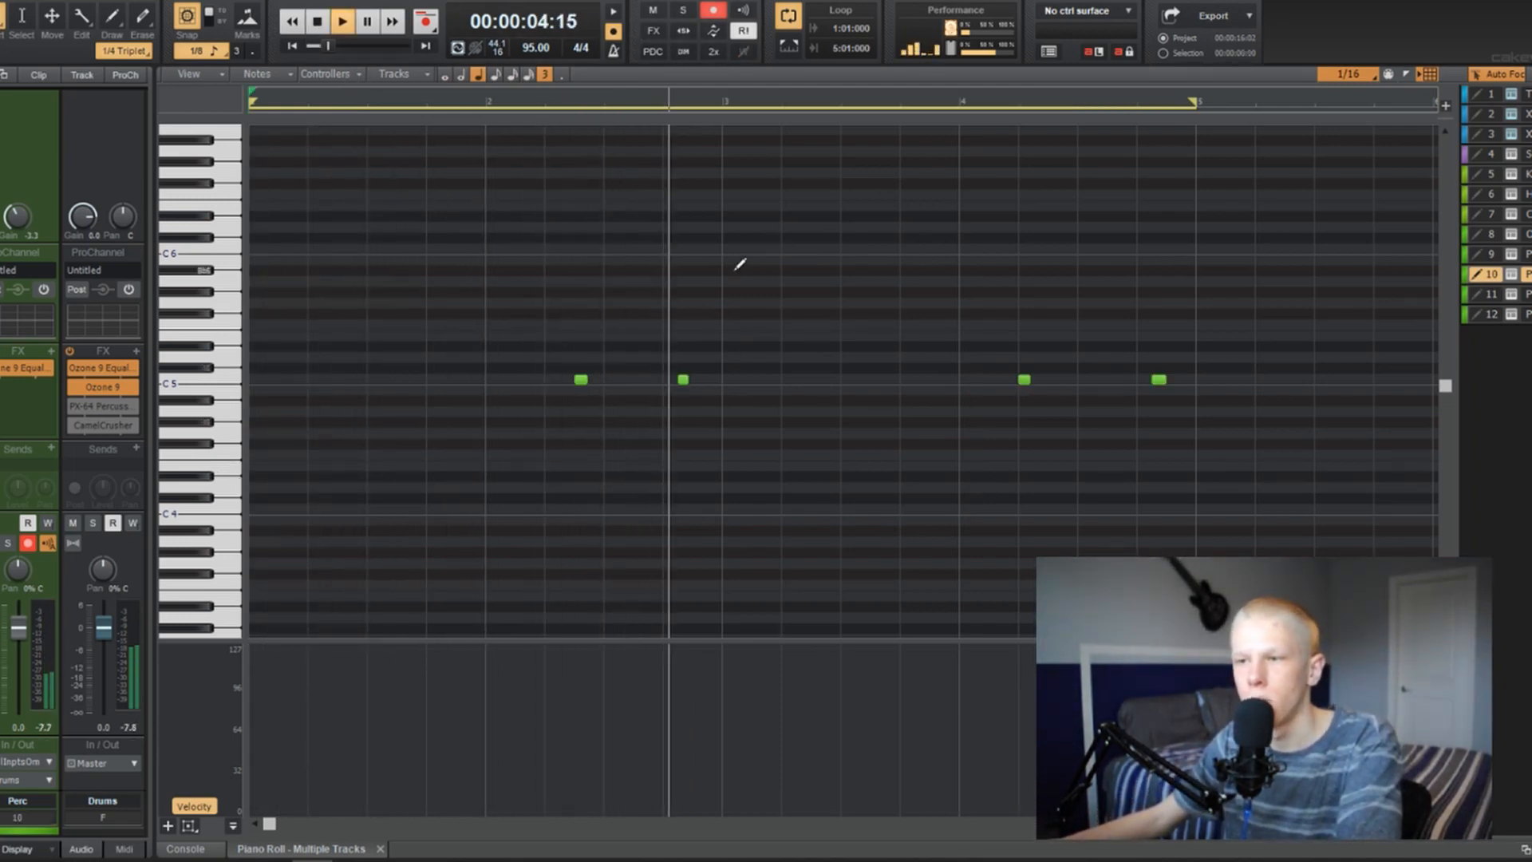
pyautogui.click(707, 379)
pyautogui.press('space')
pyautogui.press('space')
# Select the first C5 note in measure 2 of the Perc clip and delete it.
pyautogui.press('t')
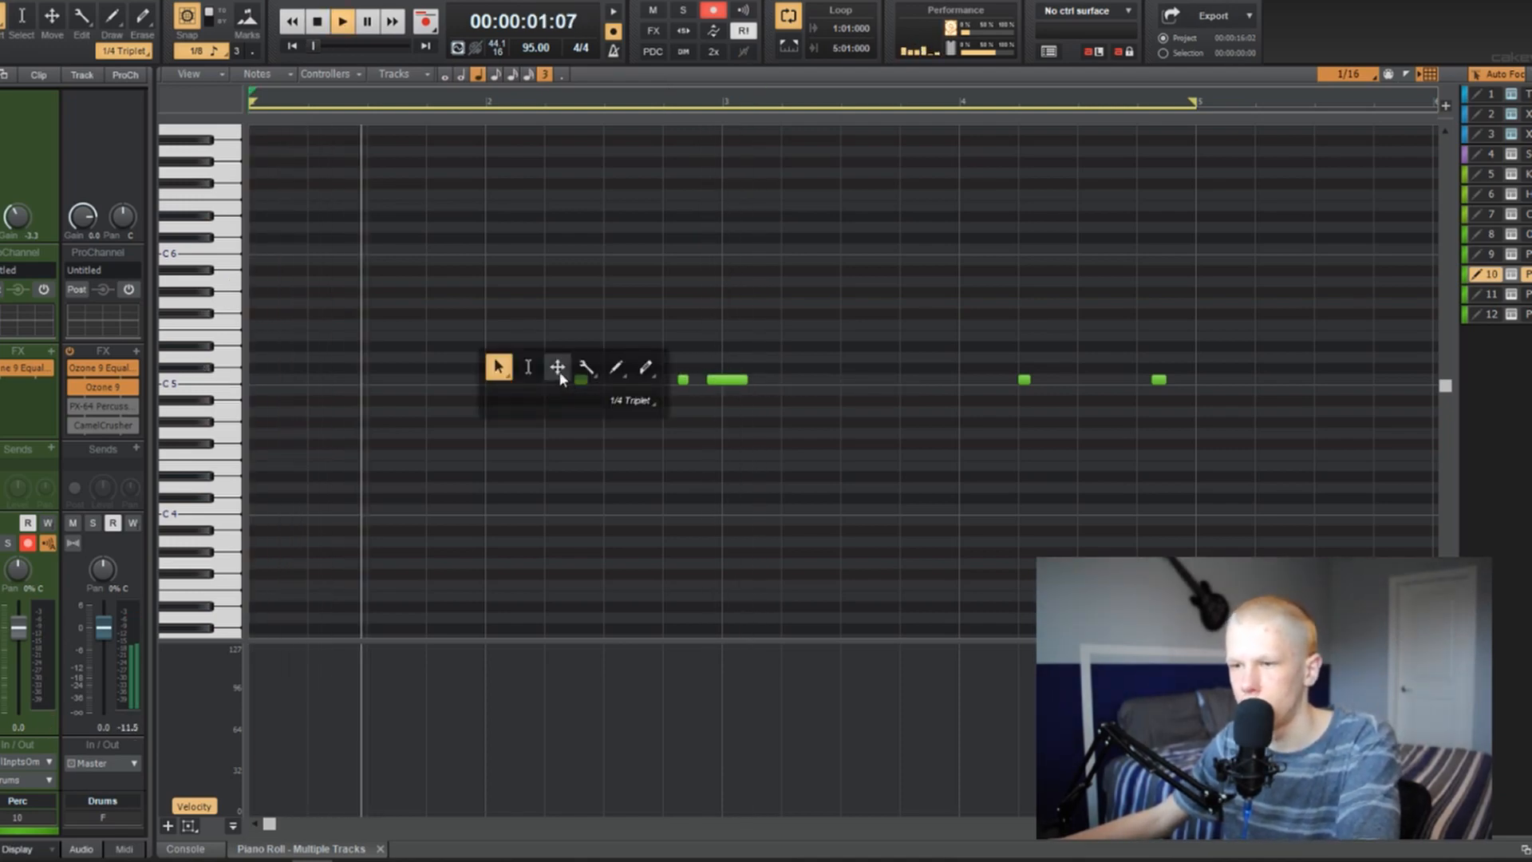
pyautogui.click(528, 369)
pyautogui.moveTo(535, 338); pyautogui.dragTo(637, 445)
pyautogui.press('Delete')
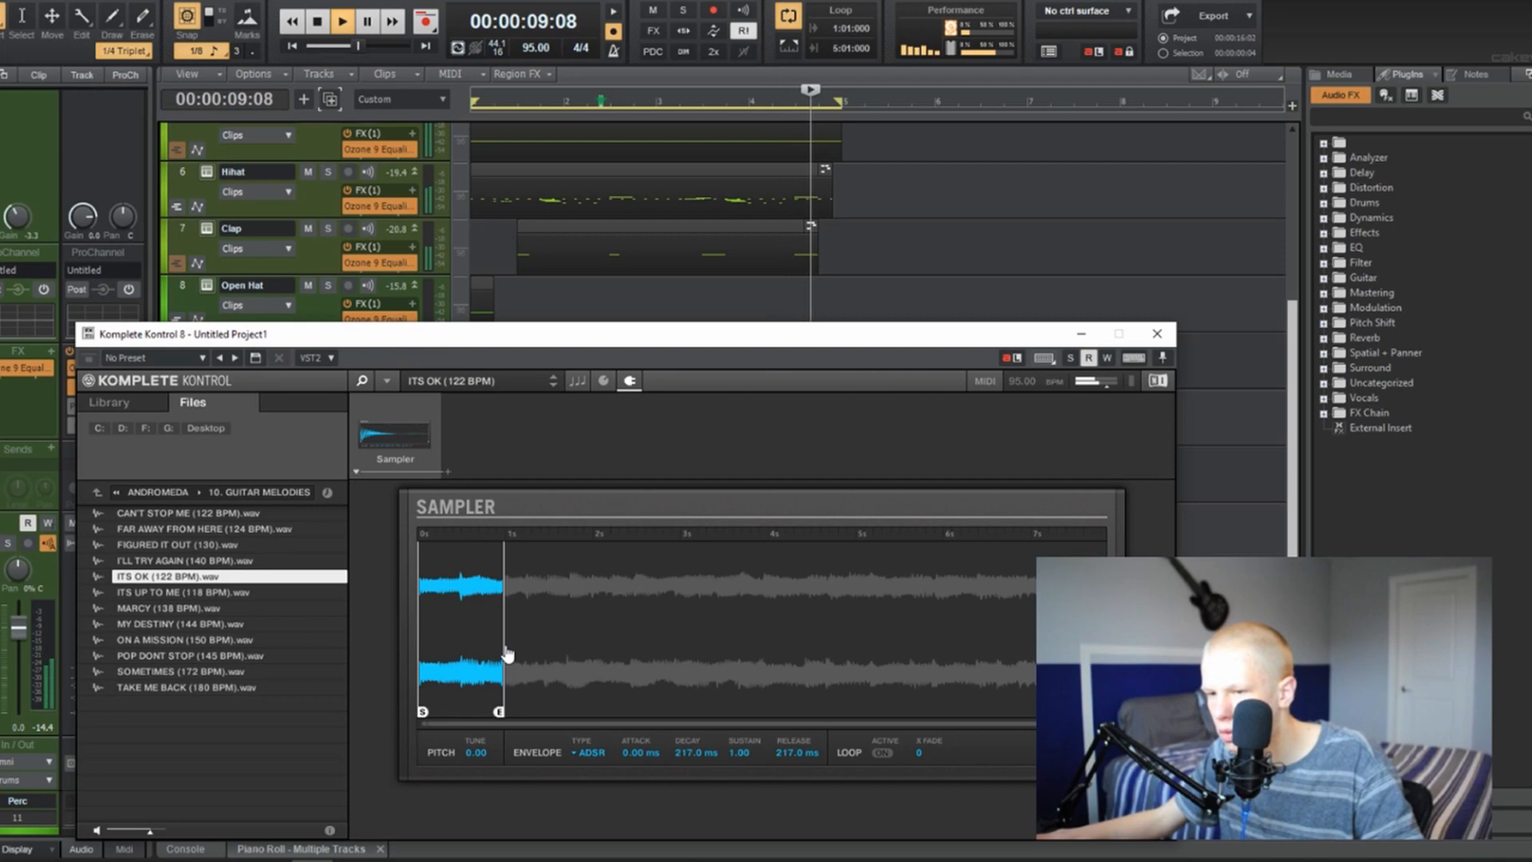
# Extend the sample end slightly for ITS OK (122 BPM).wav in the Komplete Kontrol sampler and record the sound on Perc track 11.
pyautogui.moveTo(508, 655)
pyautogui.mouseDown()
pyautogui.moveTo(570, 653)
pyautogui.moveTo(525, 652)
pyautogui.mouseUp()
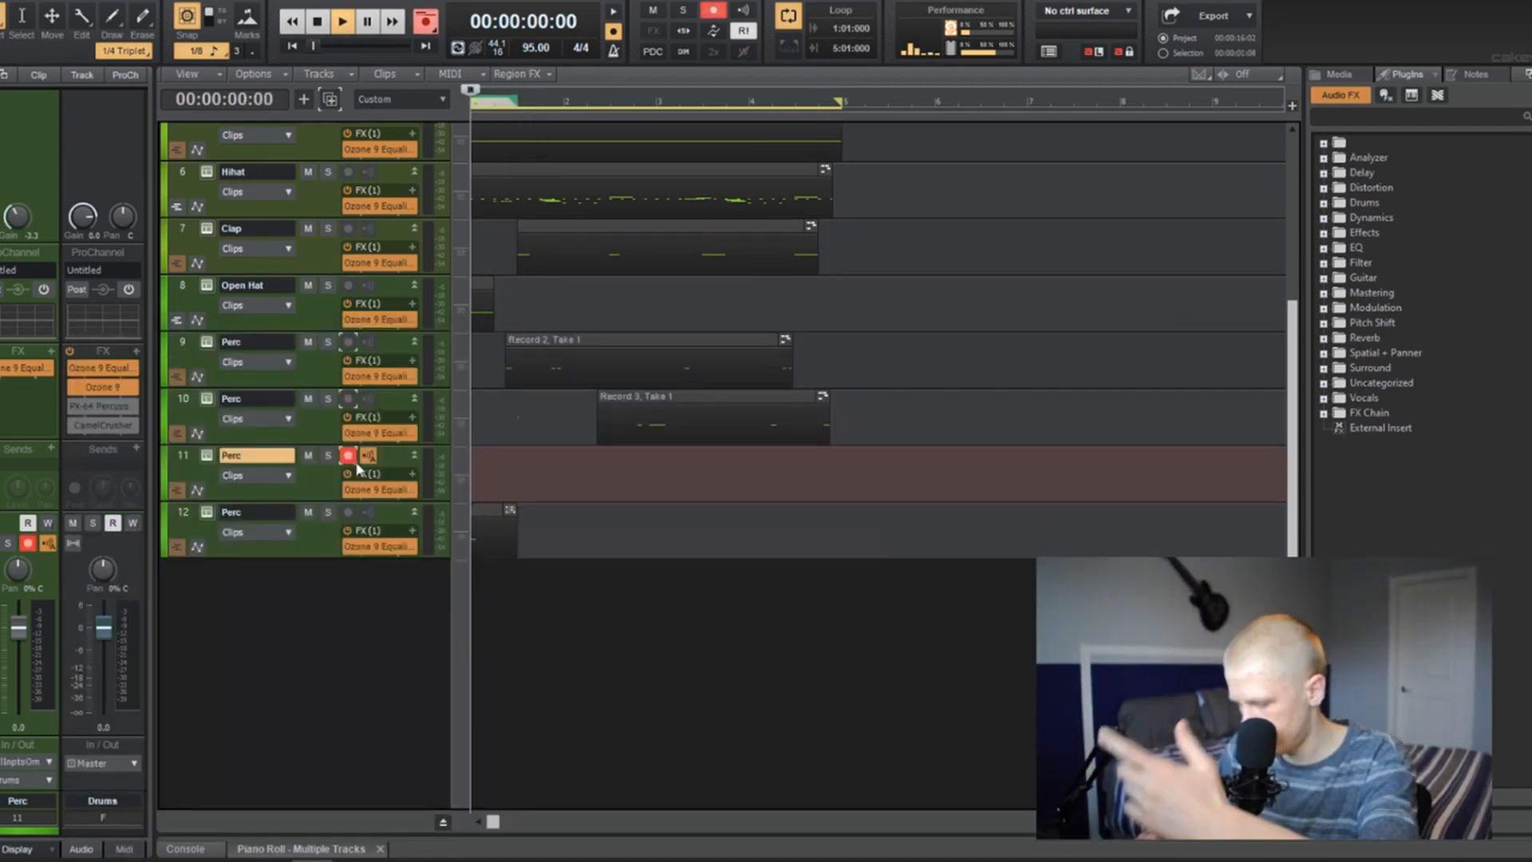
pyautogui.press('r')
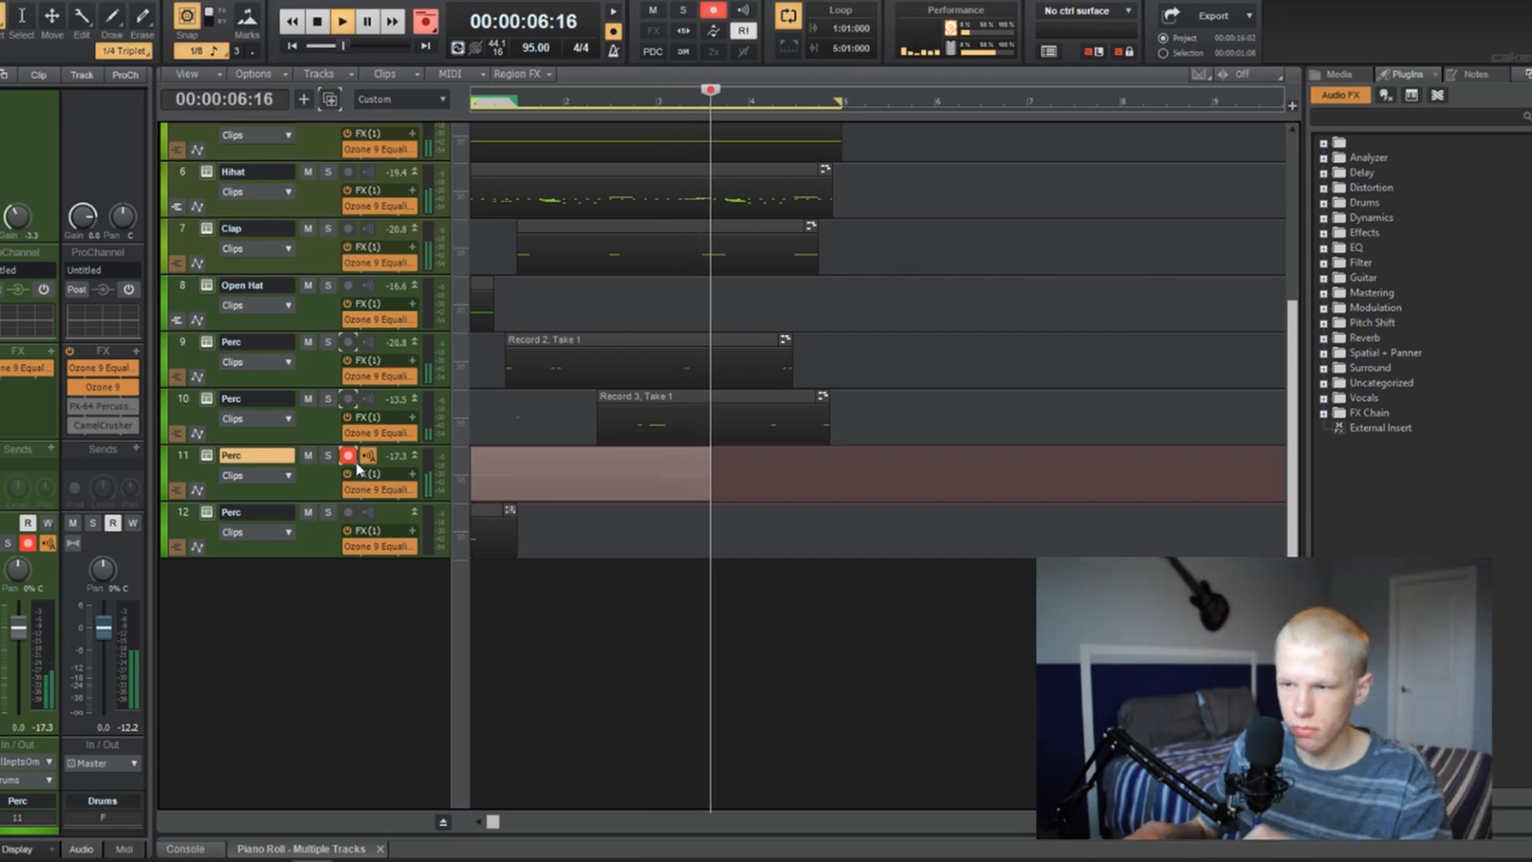
pyautogui.press('space')
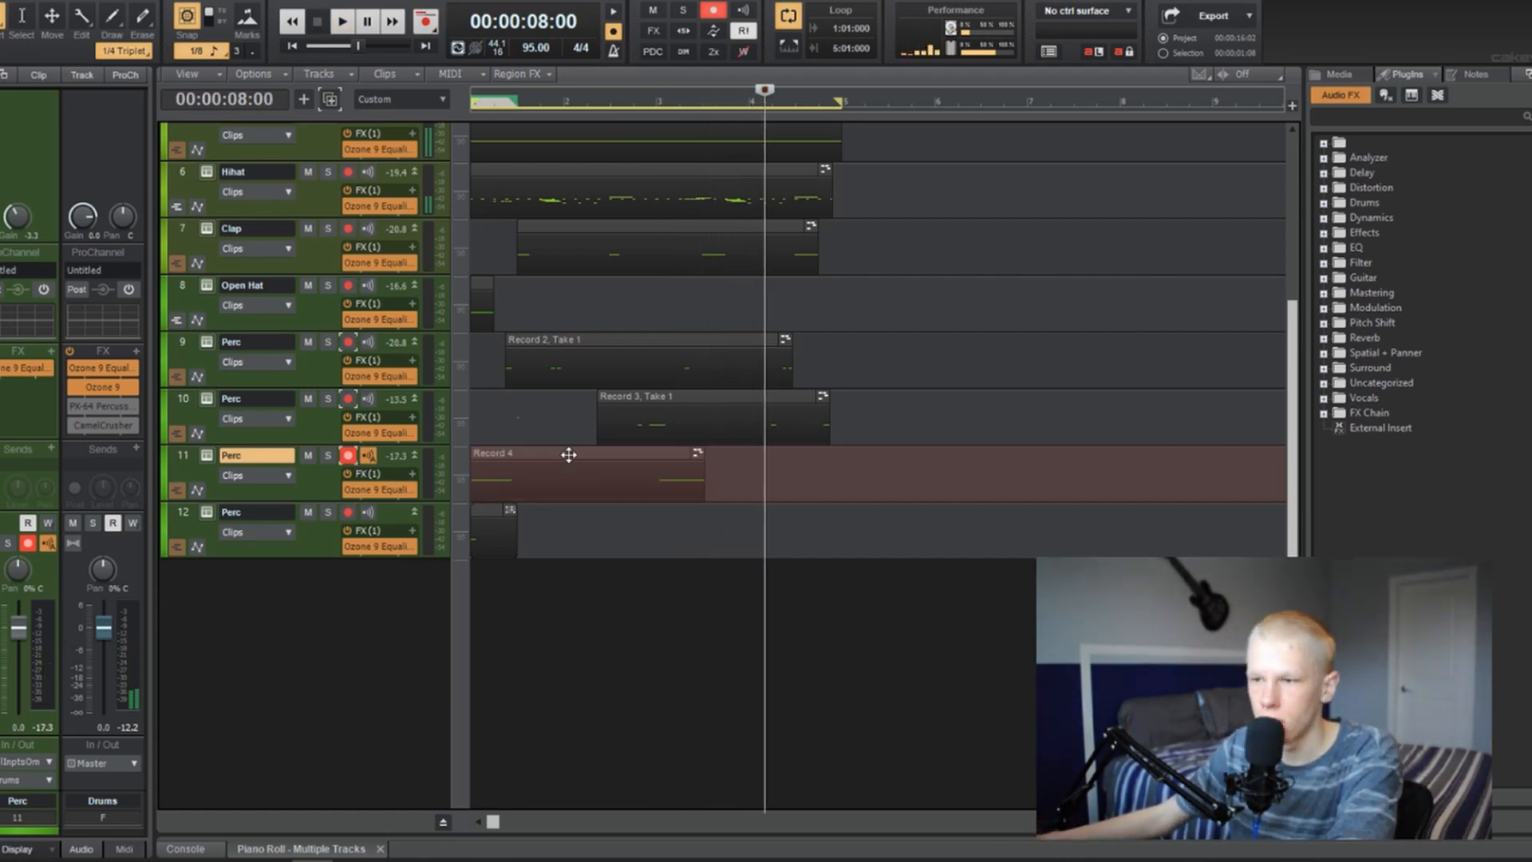
# Open the Record 4 clip of Perc track 11 in the piano roll and quantize its two notes.
pyautogui.click(566, 456)
pyautogui.doubleClick(563, 454)
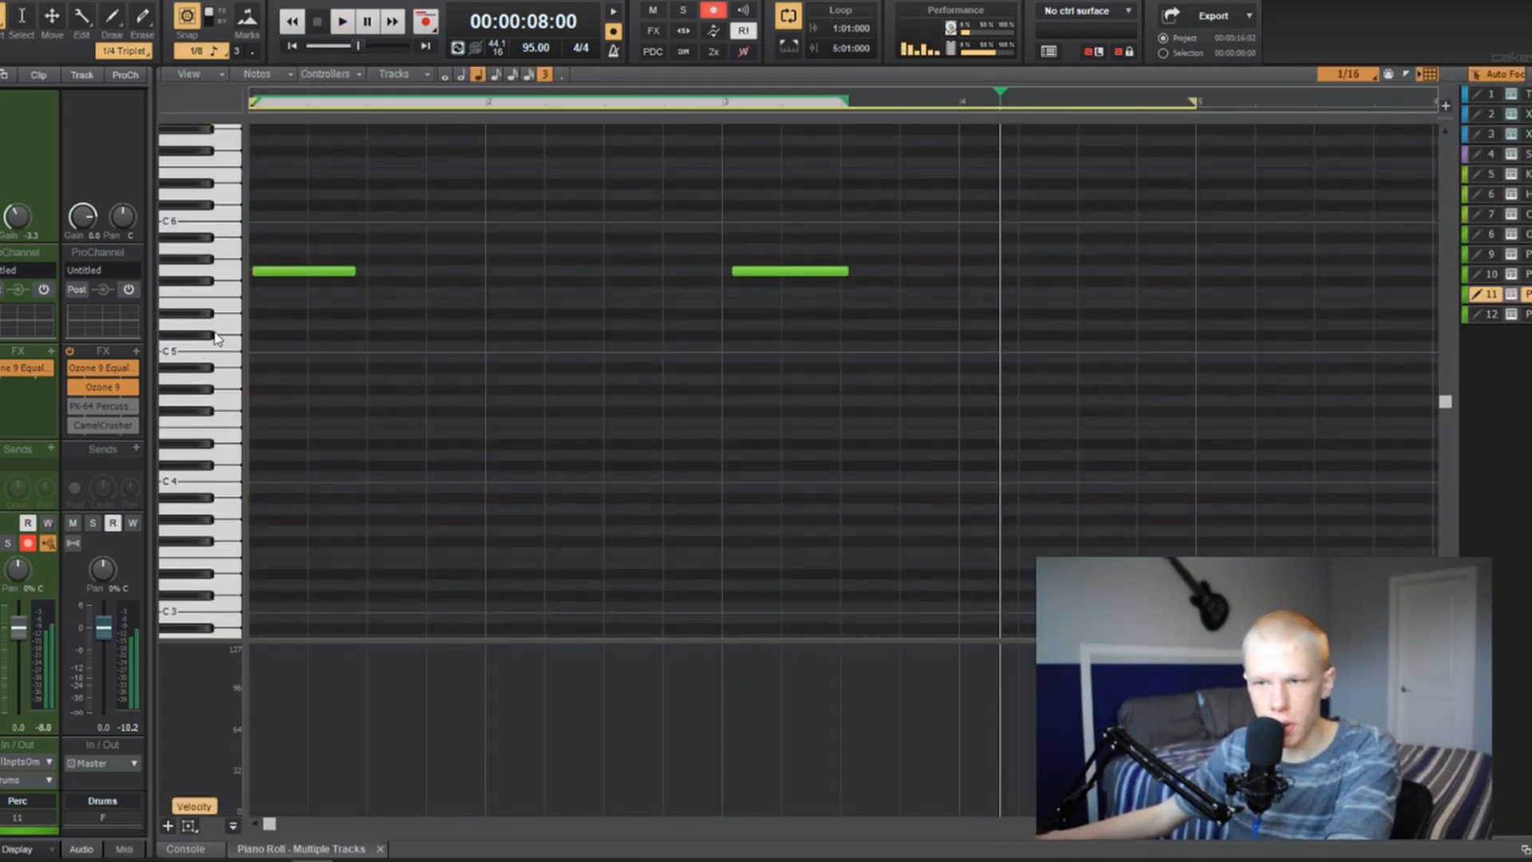
pyautogui.press('q')
pyautogui.press('Return')
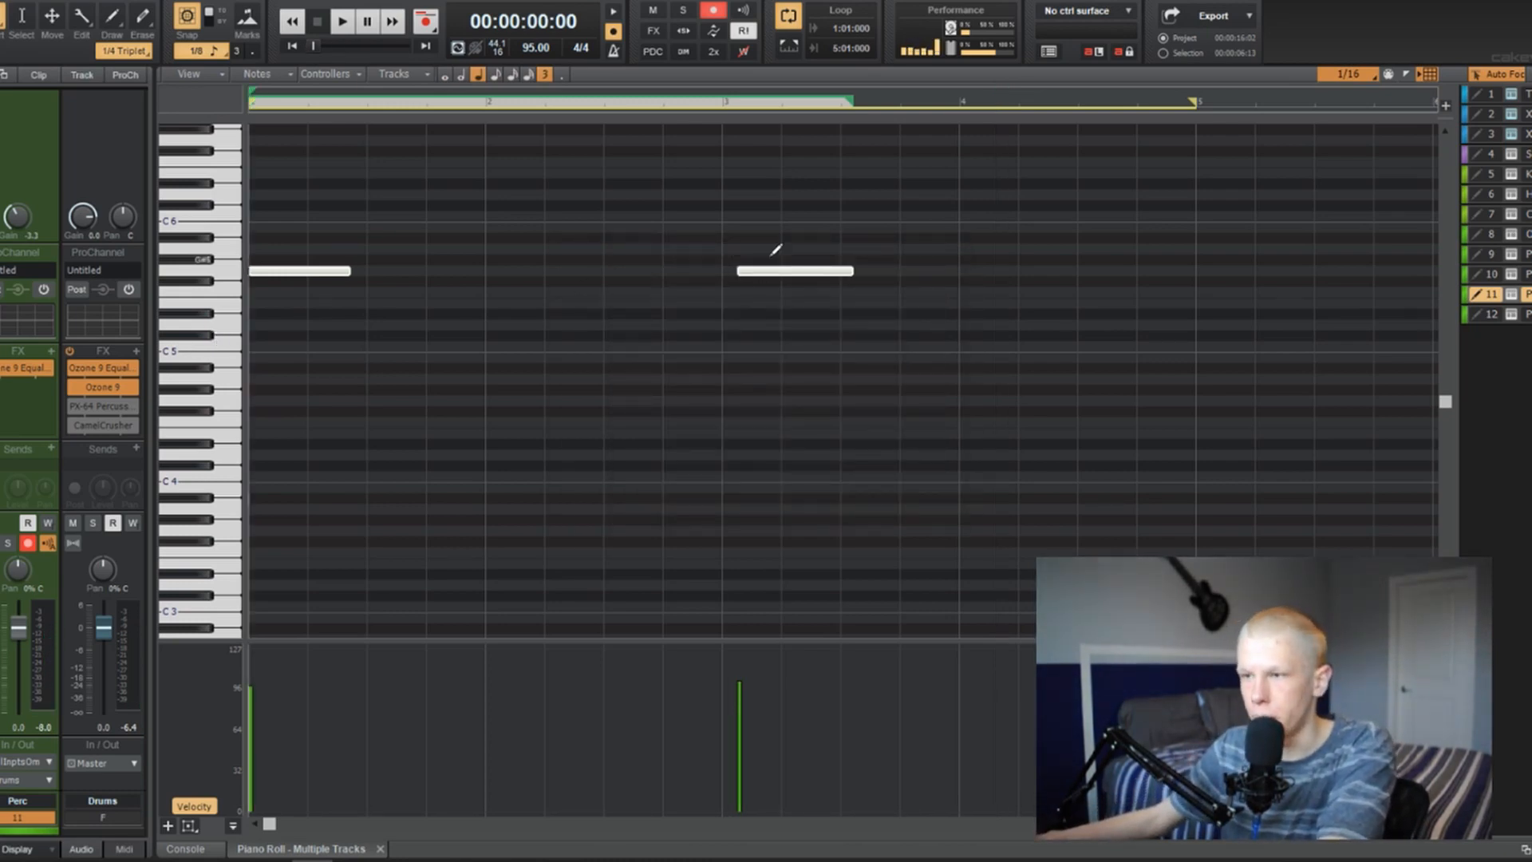
# Move the second note back to the start of measure 3 and close the piano roll.
pyautogui.click(777, 274)
pyautogui.moveTo(787, 271); pyautogui.dragTo(746, 271)
pyautogui.press('d')
# Play back the arrangement and lower the volume of Perc track 11 to -6.2 dB.
pyautogui.press('space')
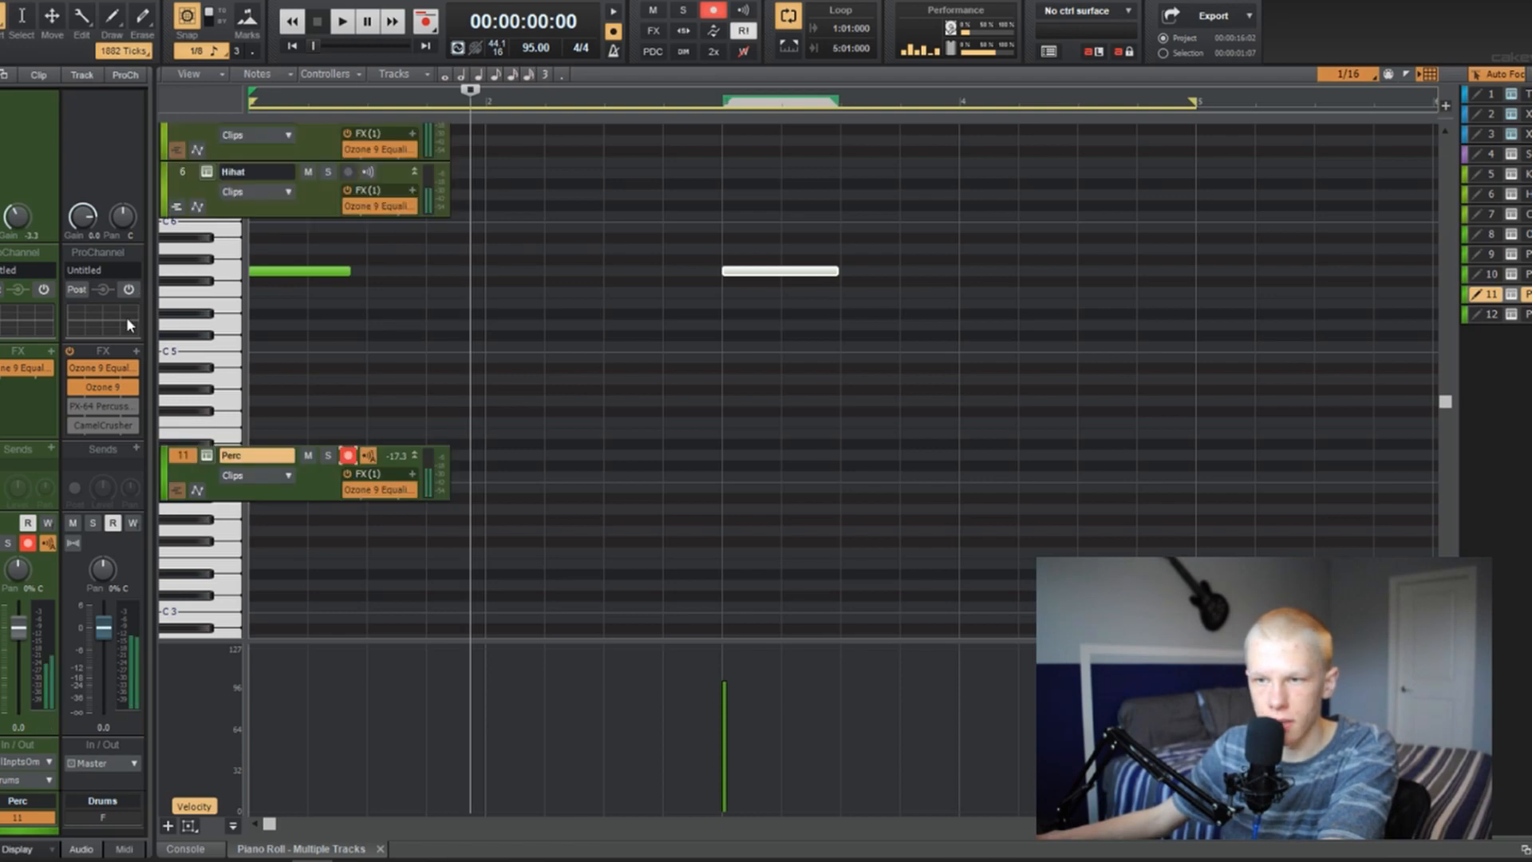
pyautogui.press('space')
pyautogui.click(908, 486)
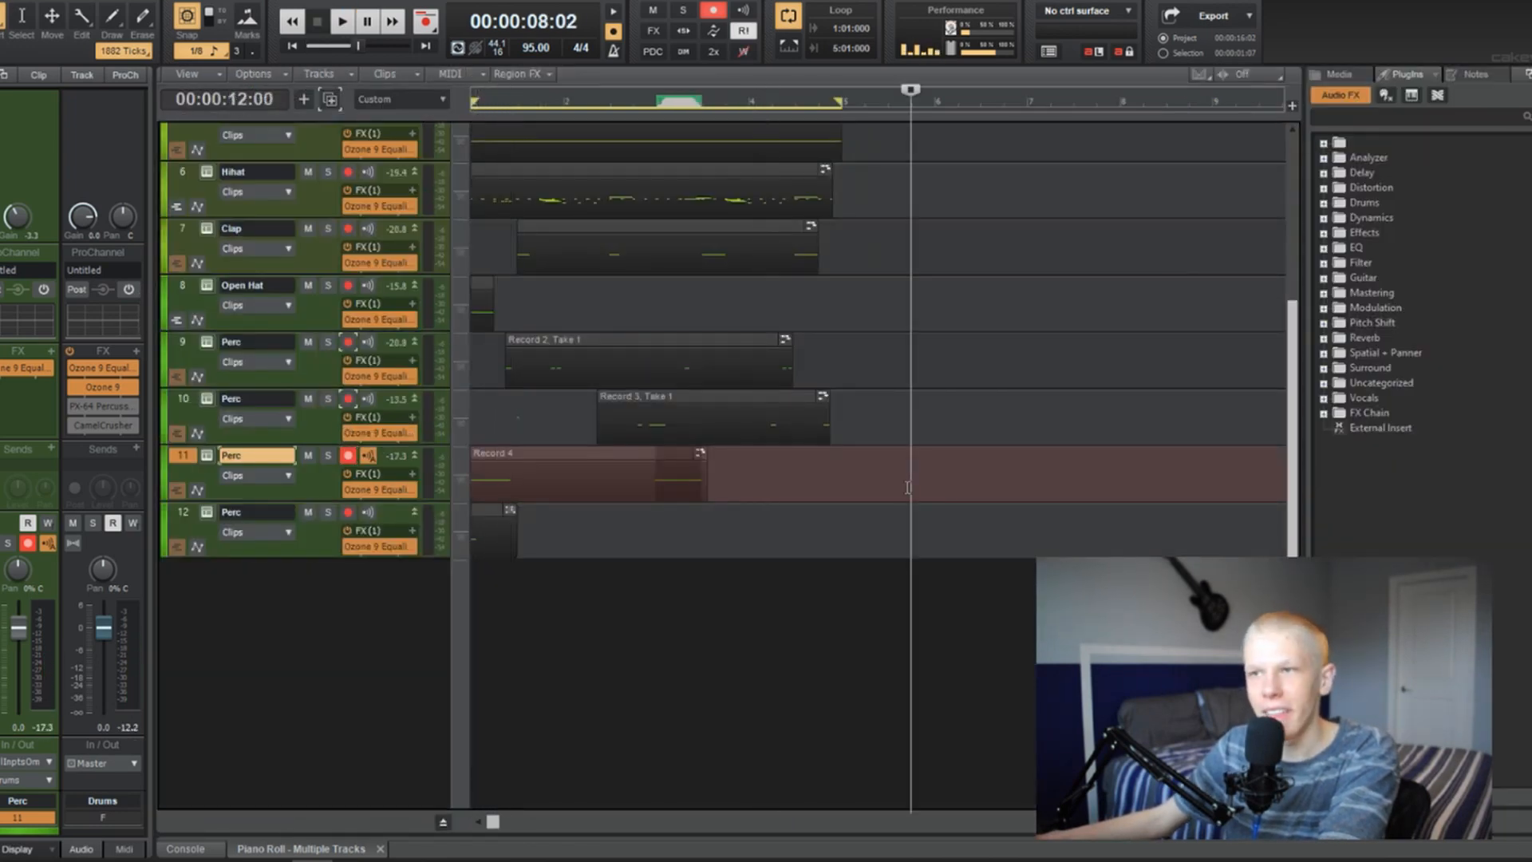
pyautogui.press('space')
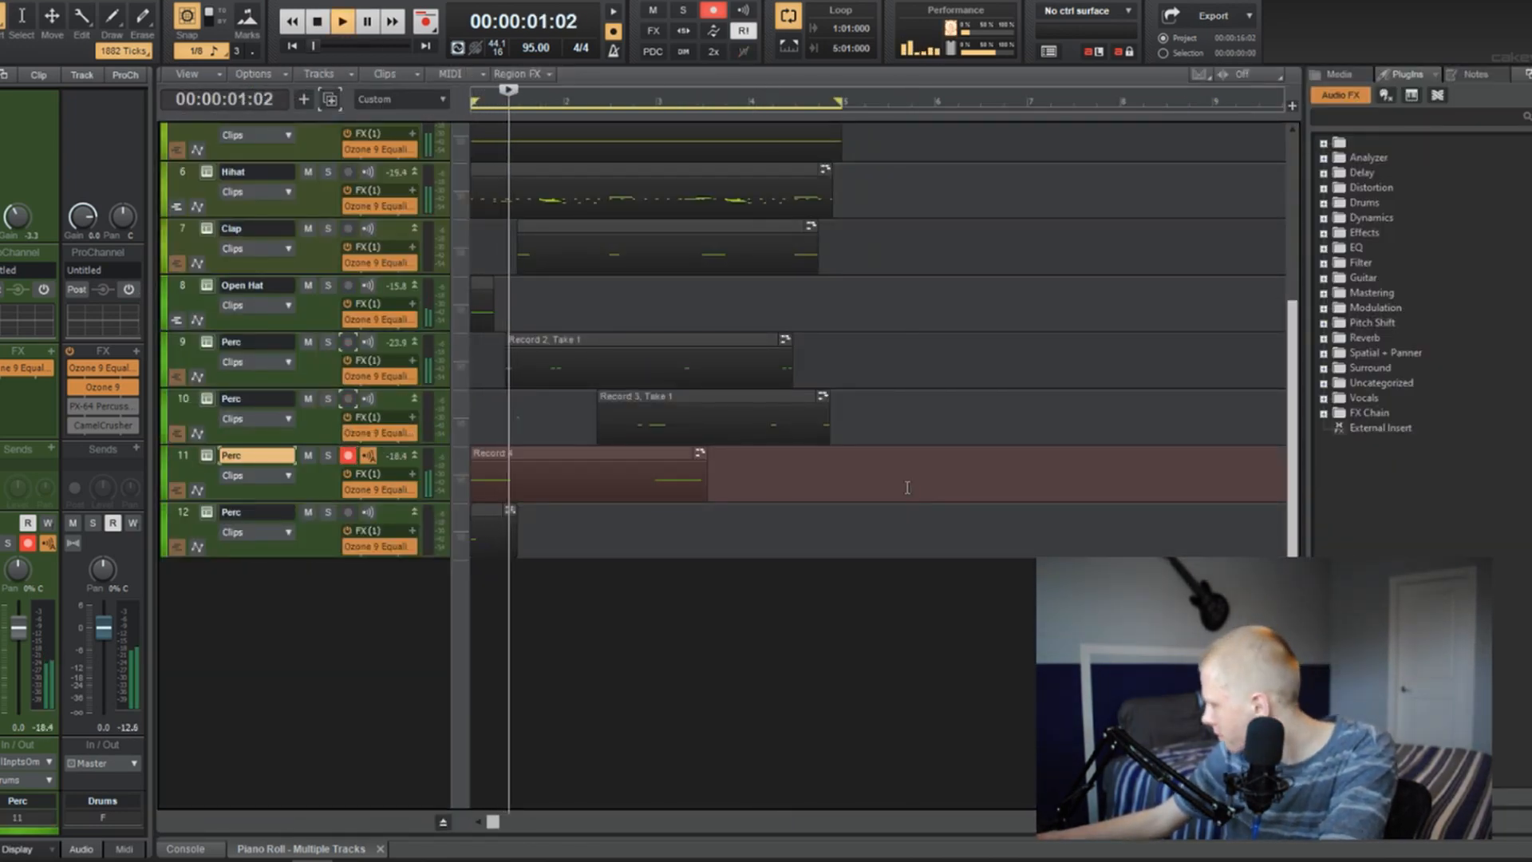
pyautogui.press('space')
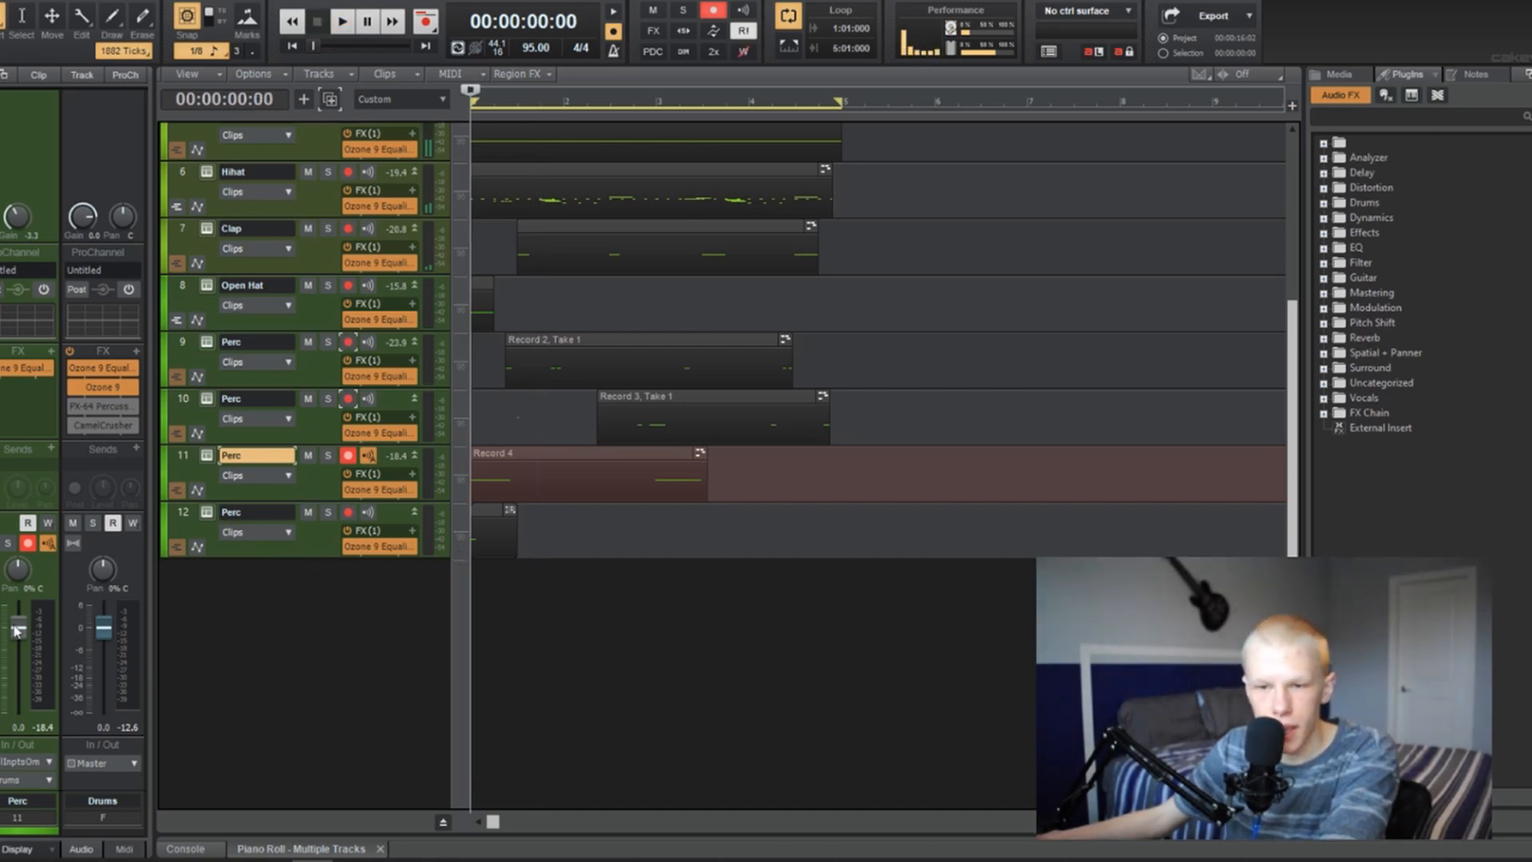
pyautogui.press('space')
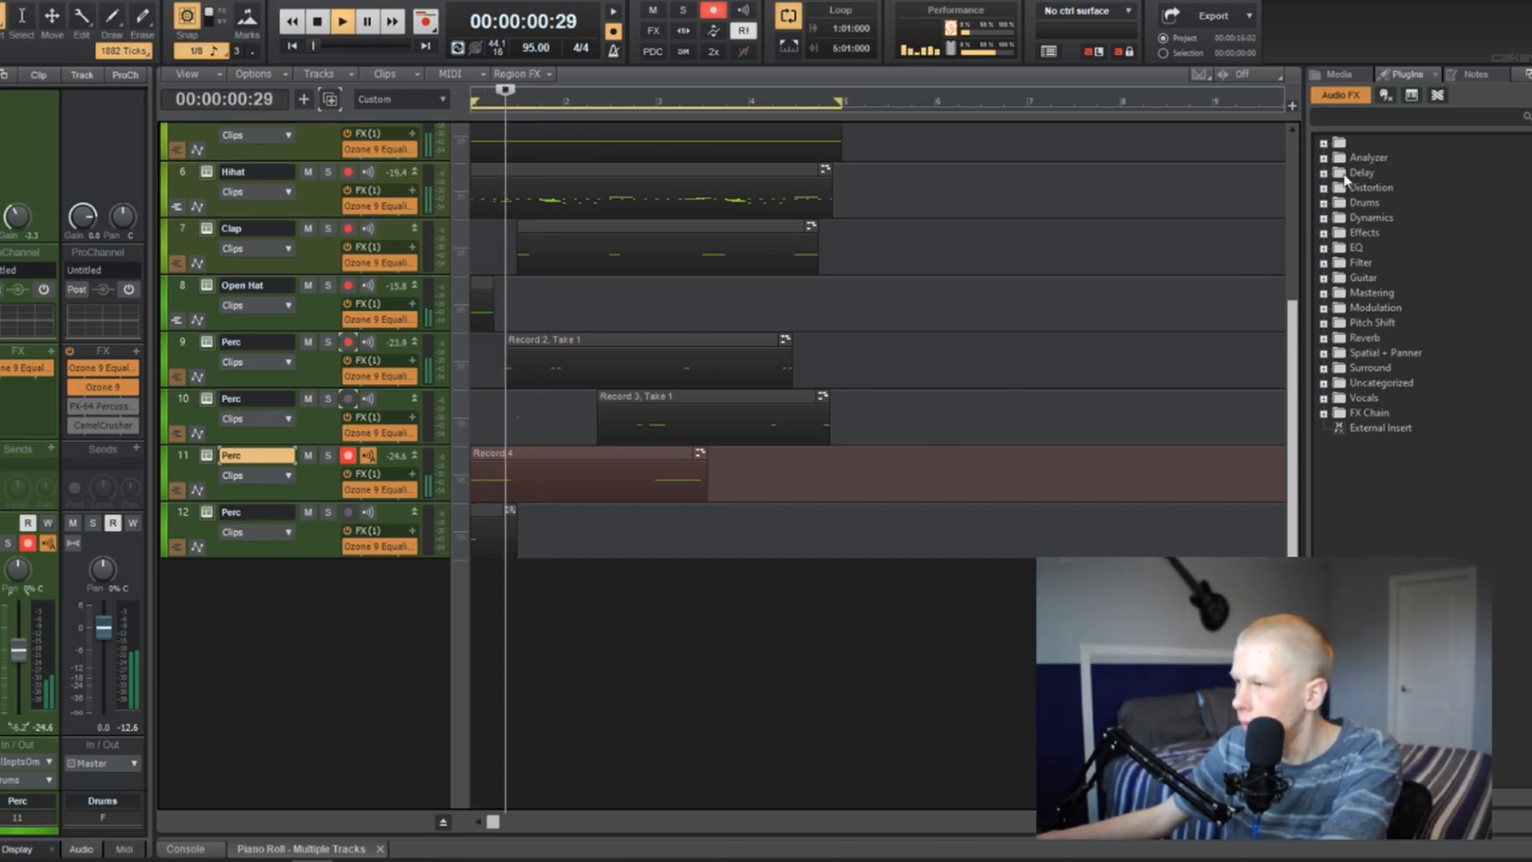
pyautogui.press('space')
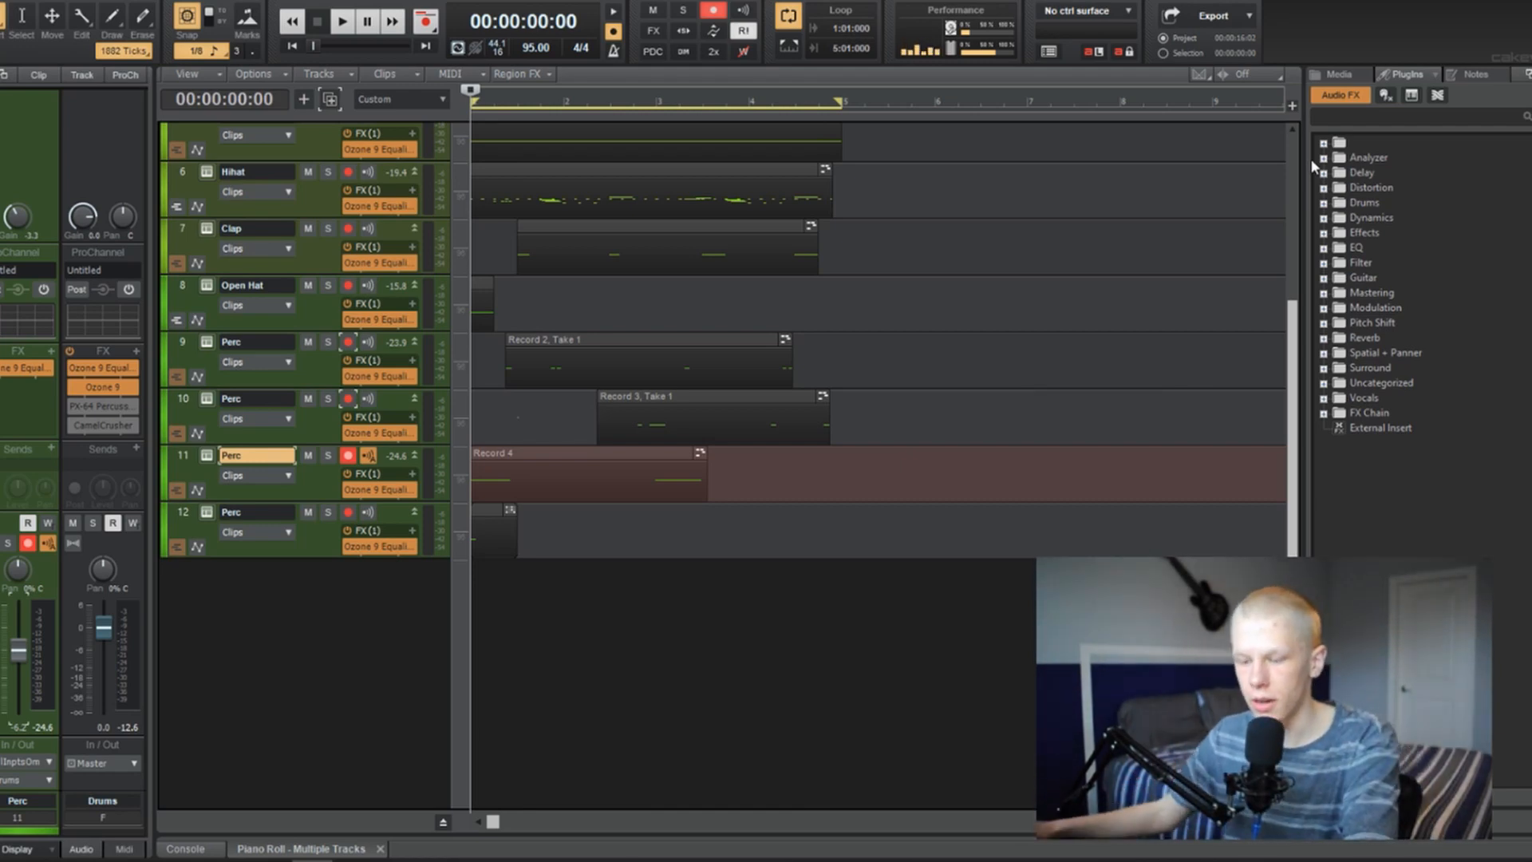
# Add the EchoBoy and Raum effects to Perc track 11 and turn off the track's solo.
pyautogui.click(1324, 187)
pyautogui.click(1324, 172)
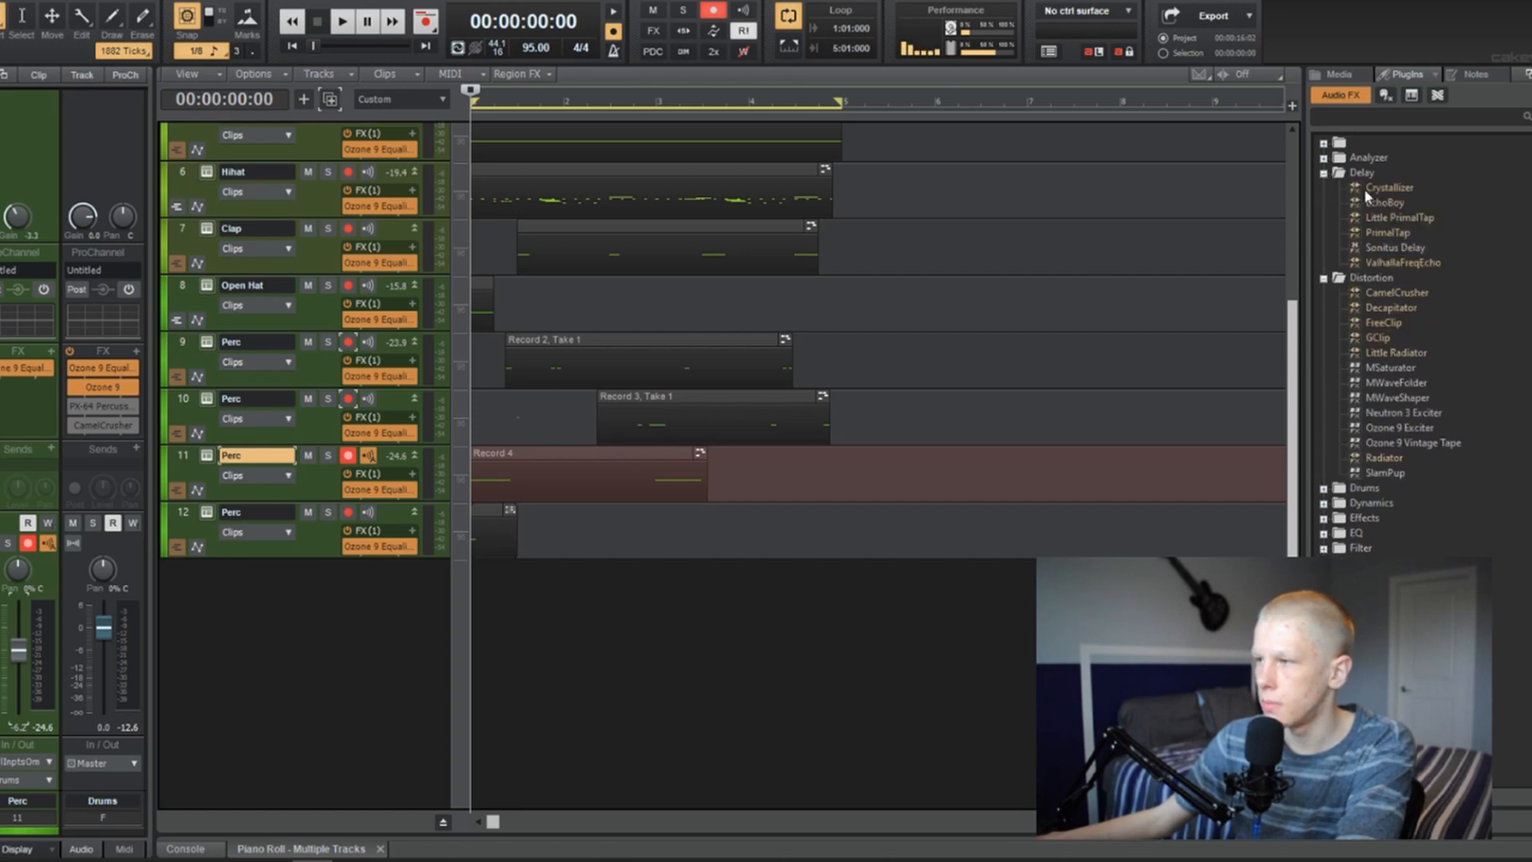
pyautogui.moveTo(17, 367); pyautogui.dragTo(18, 371)
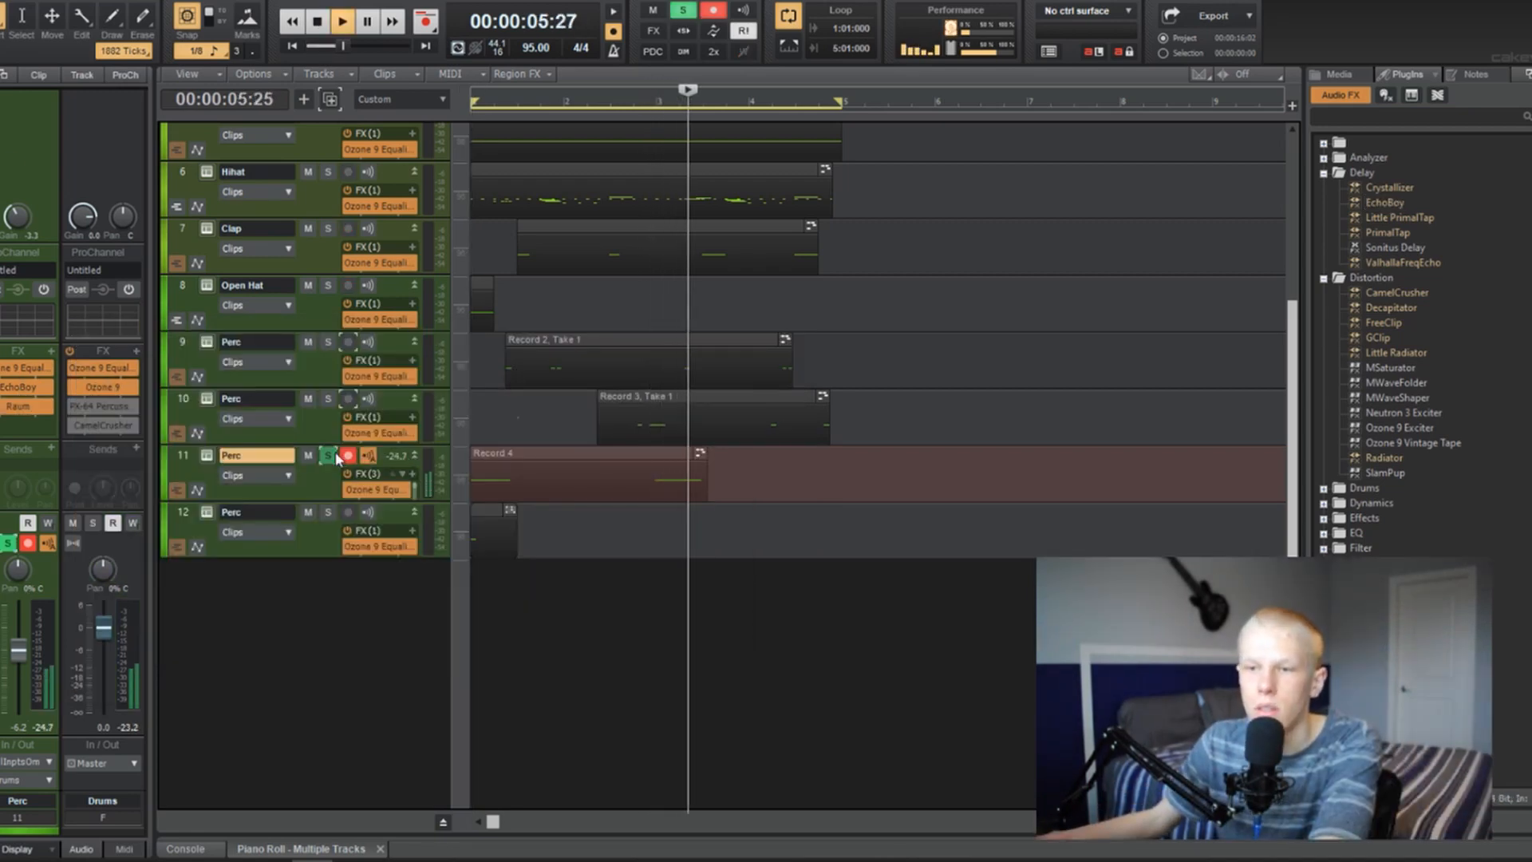
pyautogui.click(329, 455)
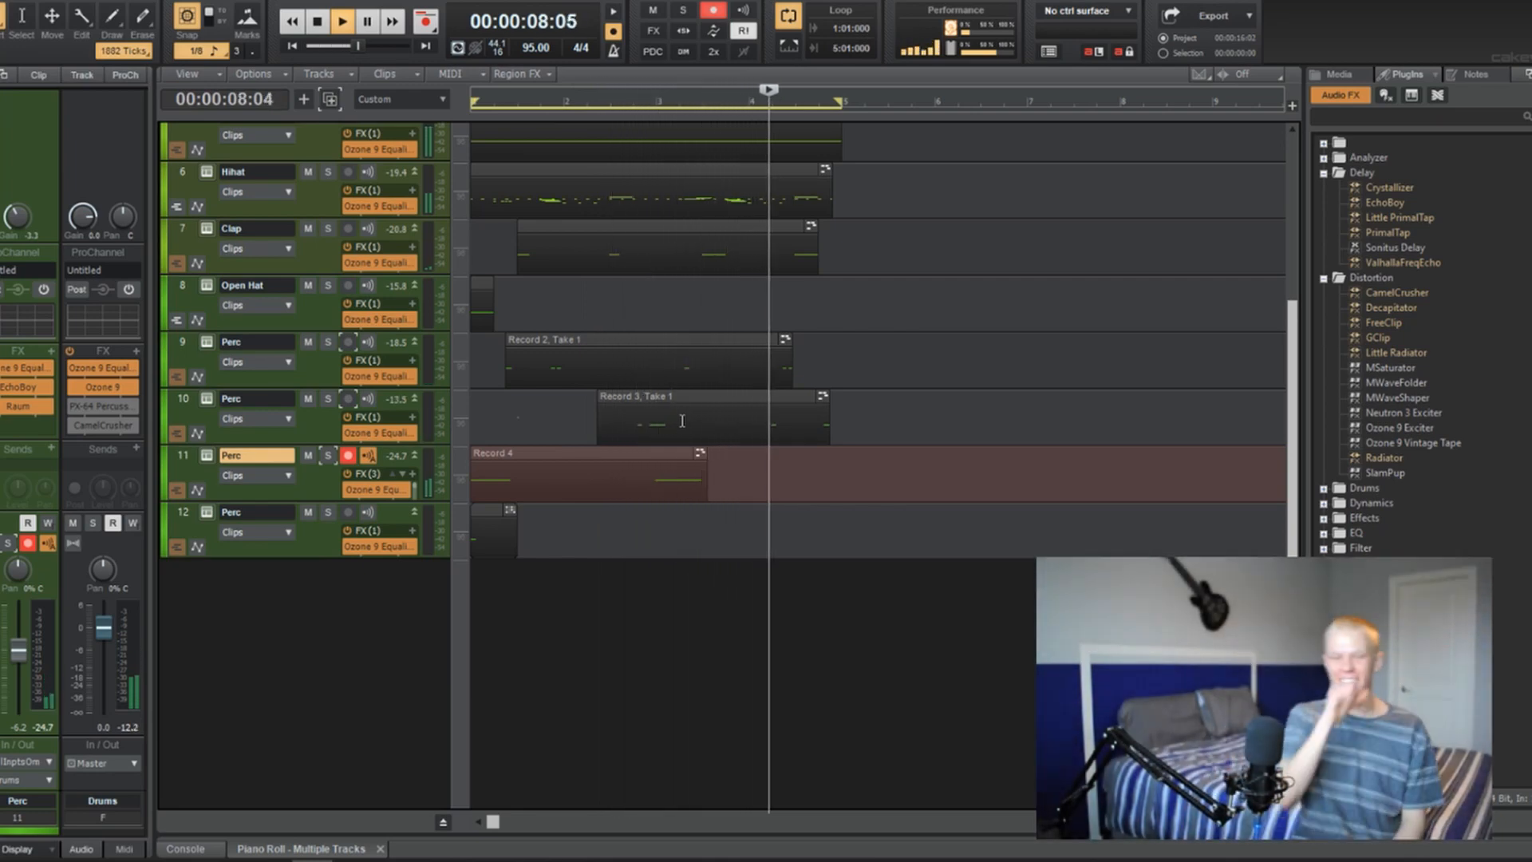
# Disarm Perc track 11, arm Perc track 12, record a part on it and play back the arrangement.
pyautogui.press('space')
pyautogui.click(348, 456)
pyautogui.click(349, 511)
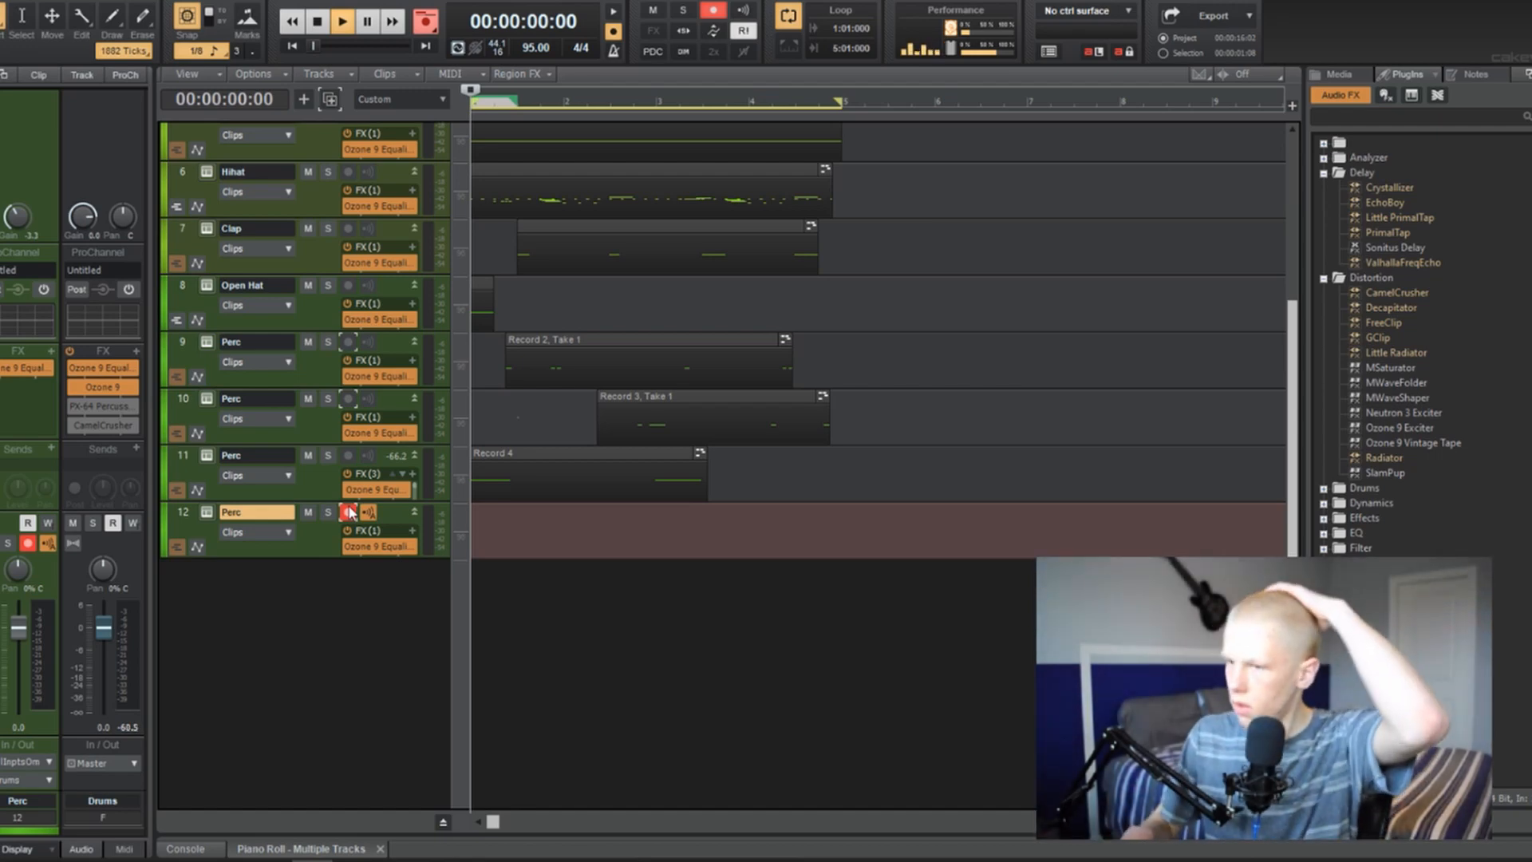
pyautogui.press('space')
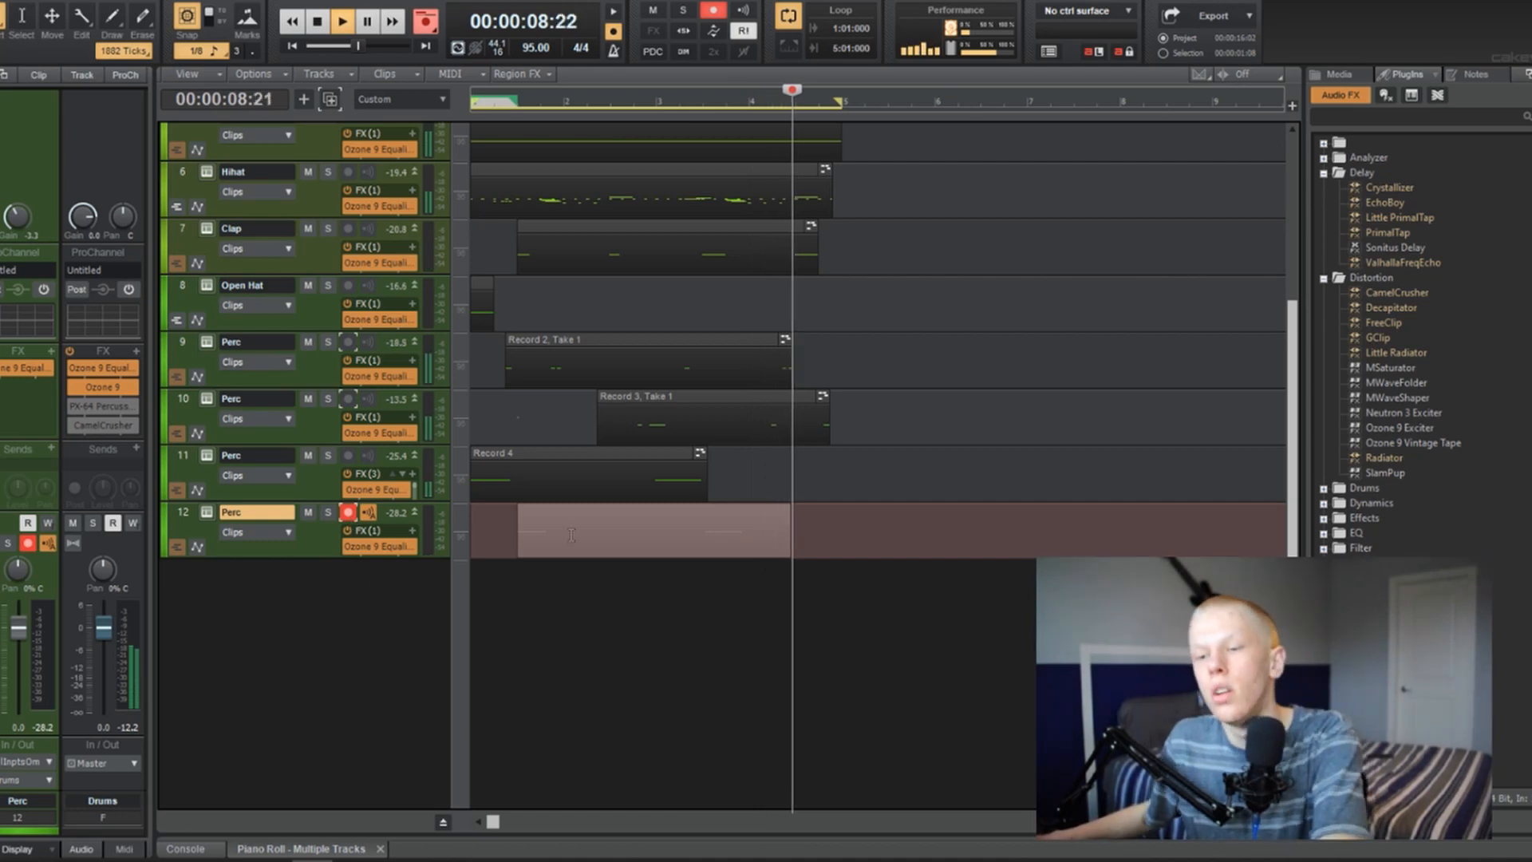
pyautogui.press('space')
pyautogui.press('space')
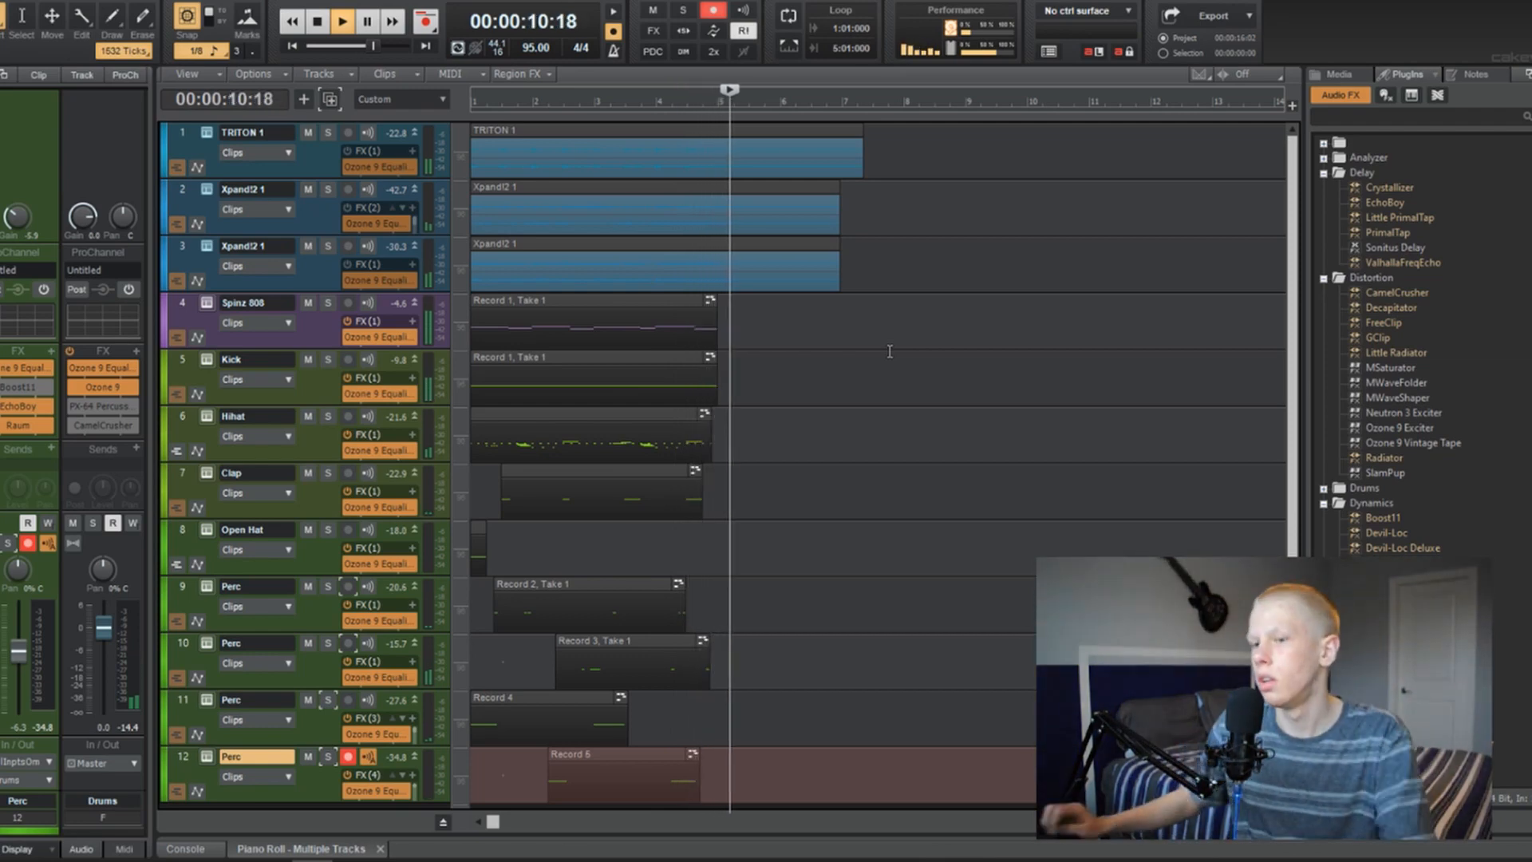
pyautogui.click(890, 352)
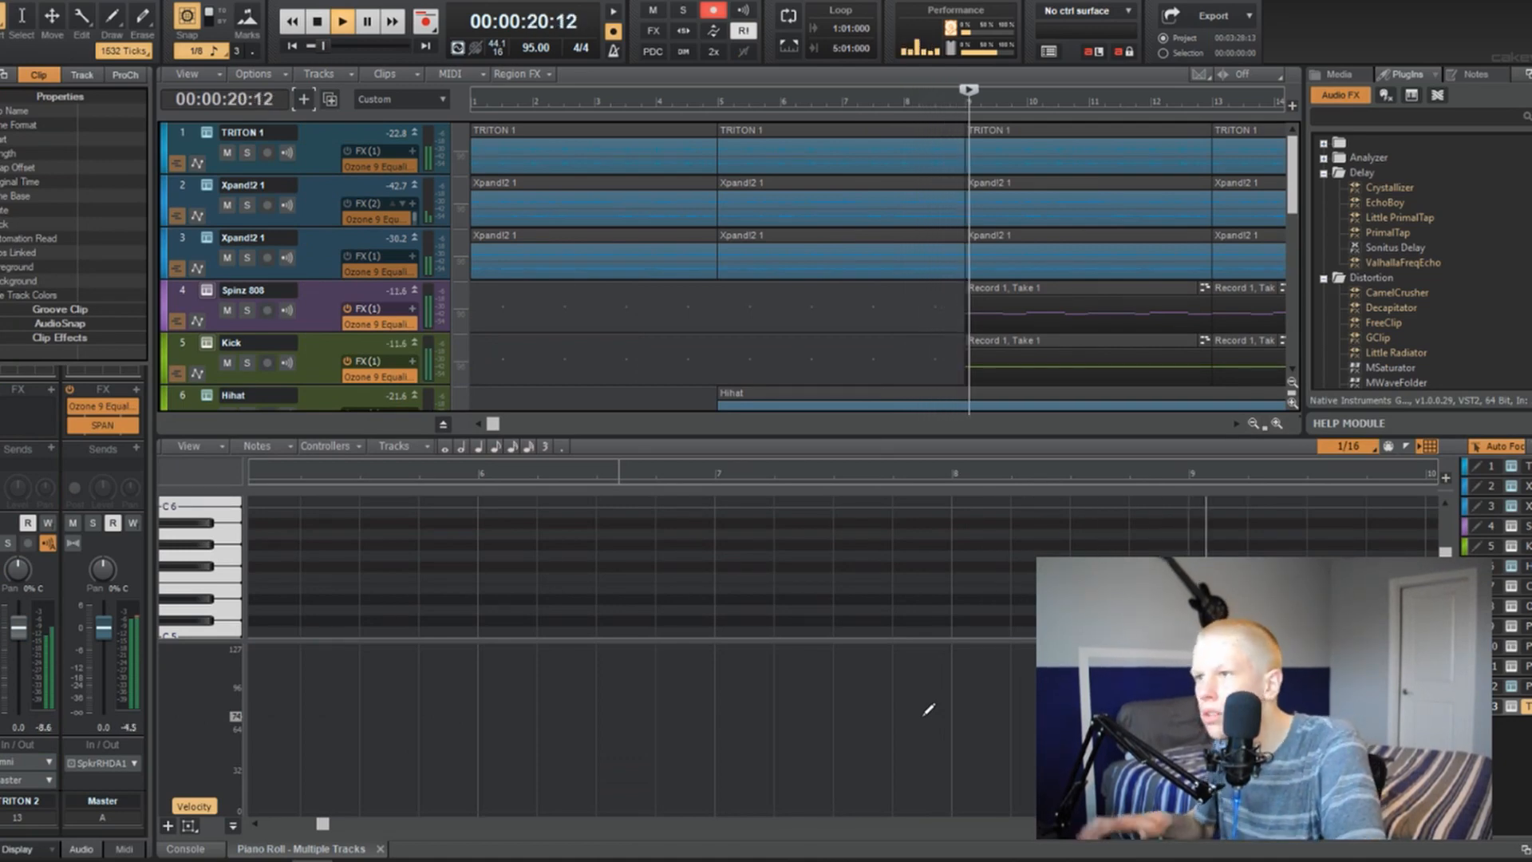
# Play from measure 8 in the TRITON 2 piano roll, draw a note at the measure's start and move it to C4.
pyautogui.click(905, 104)
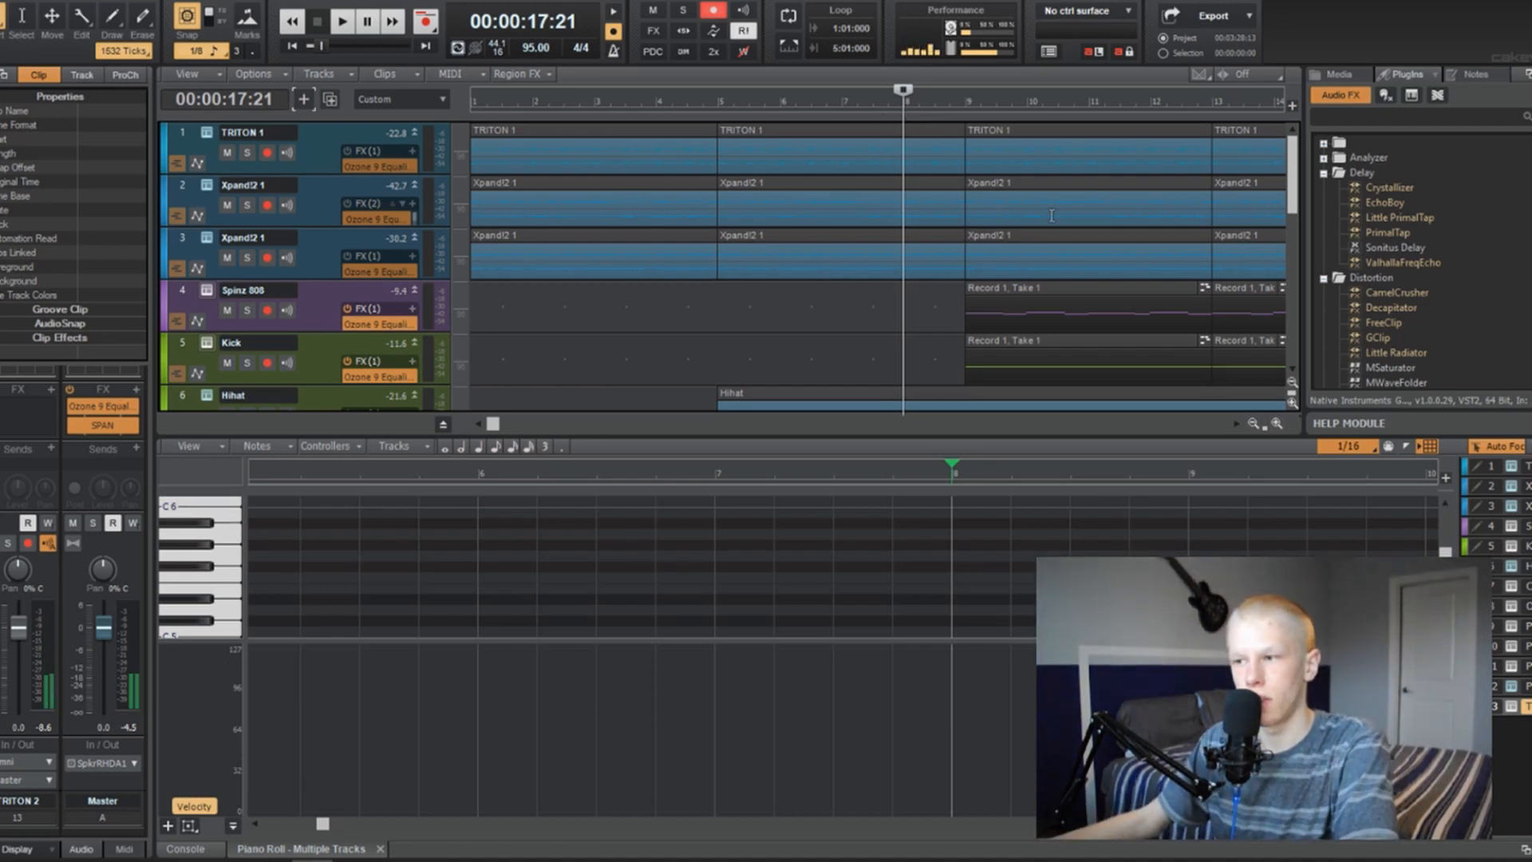
pyautogui.hotkey('shift', 'd')
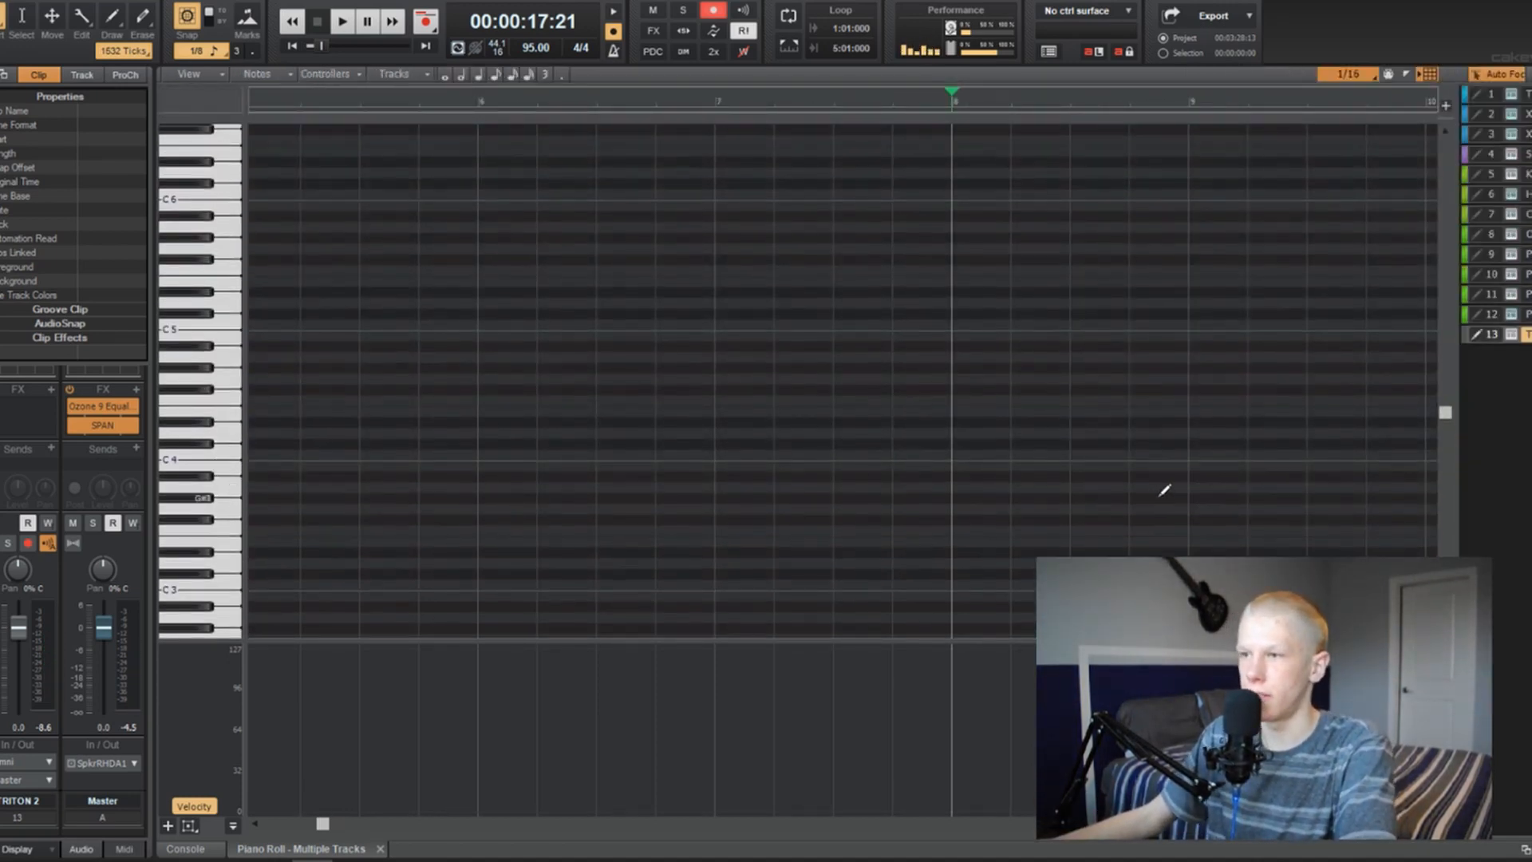
pyautogui.press('space')
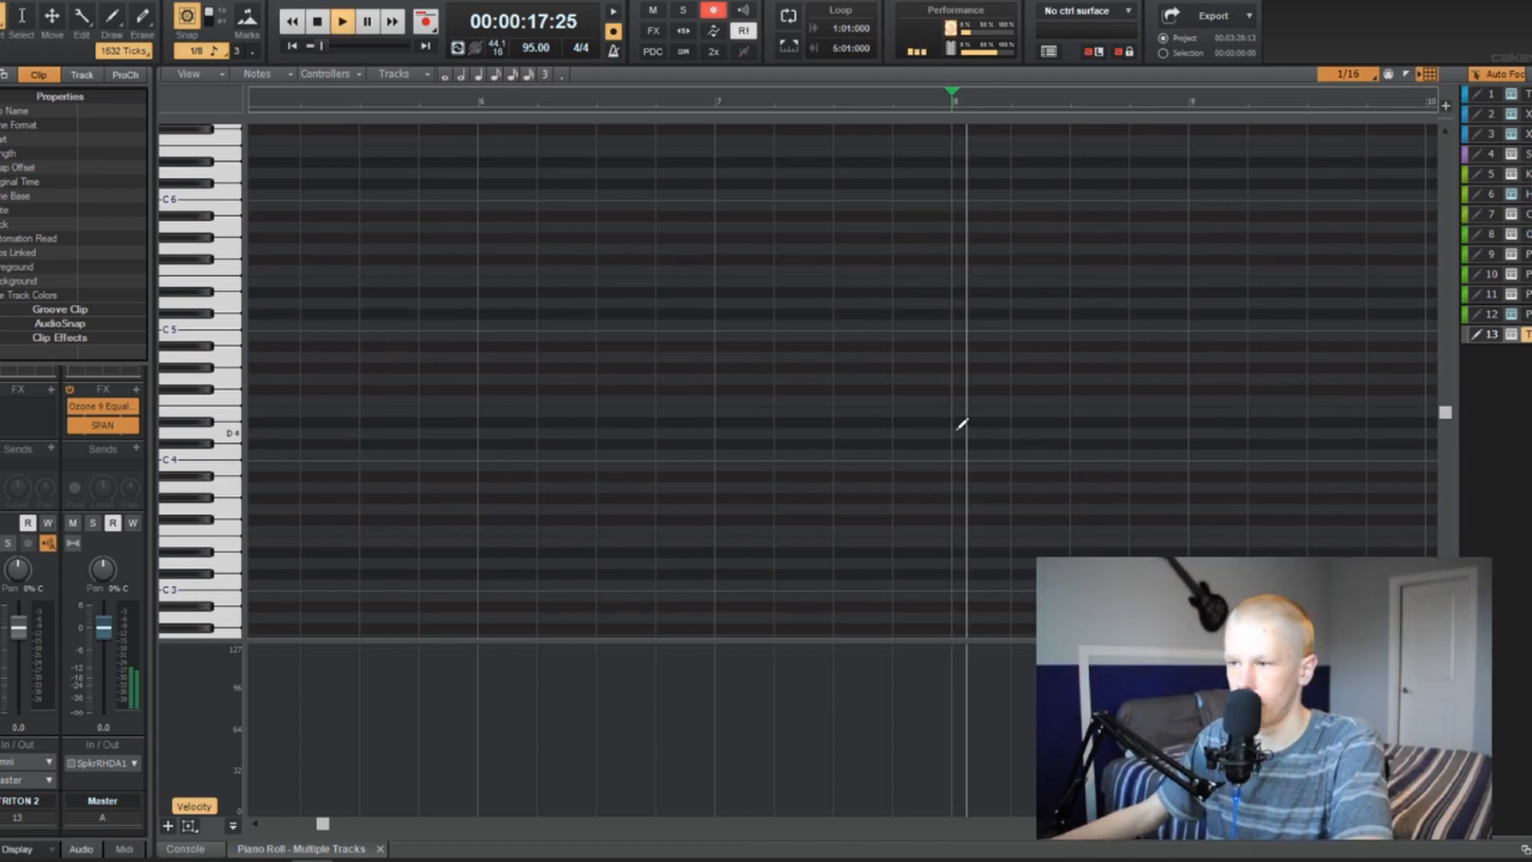
pyautogui.click(957, 432)
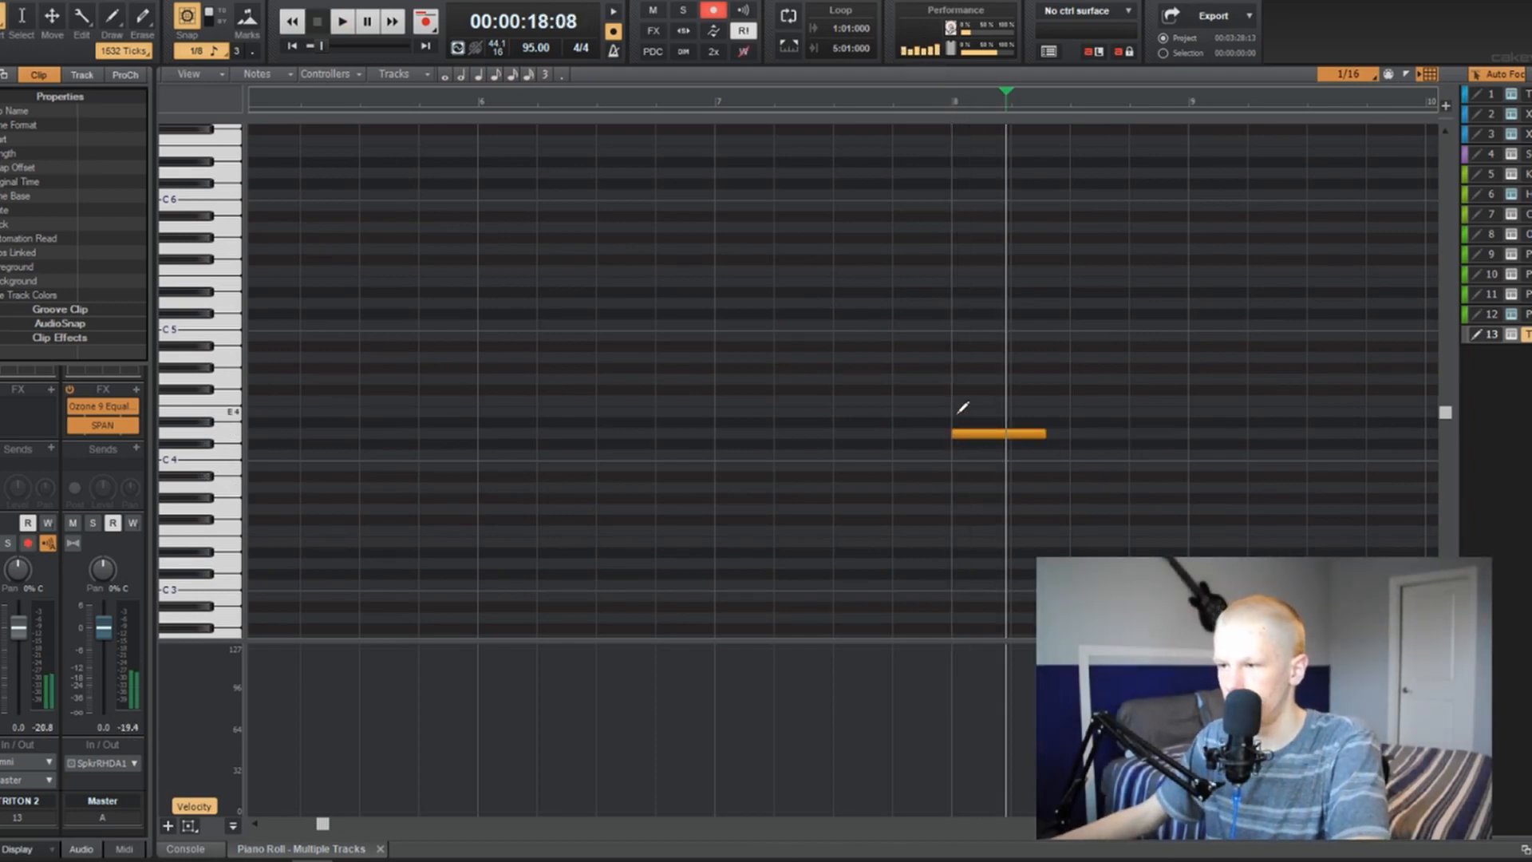
pyautogui.moveTo(990, 434); pyautogui.dragTo(987, 456)
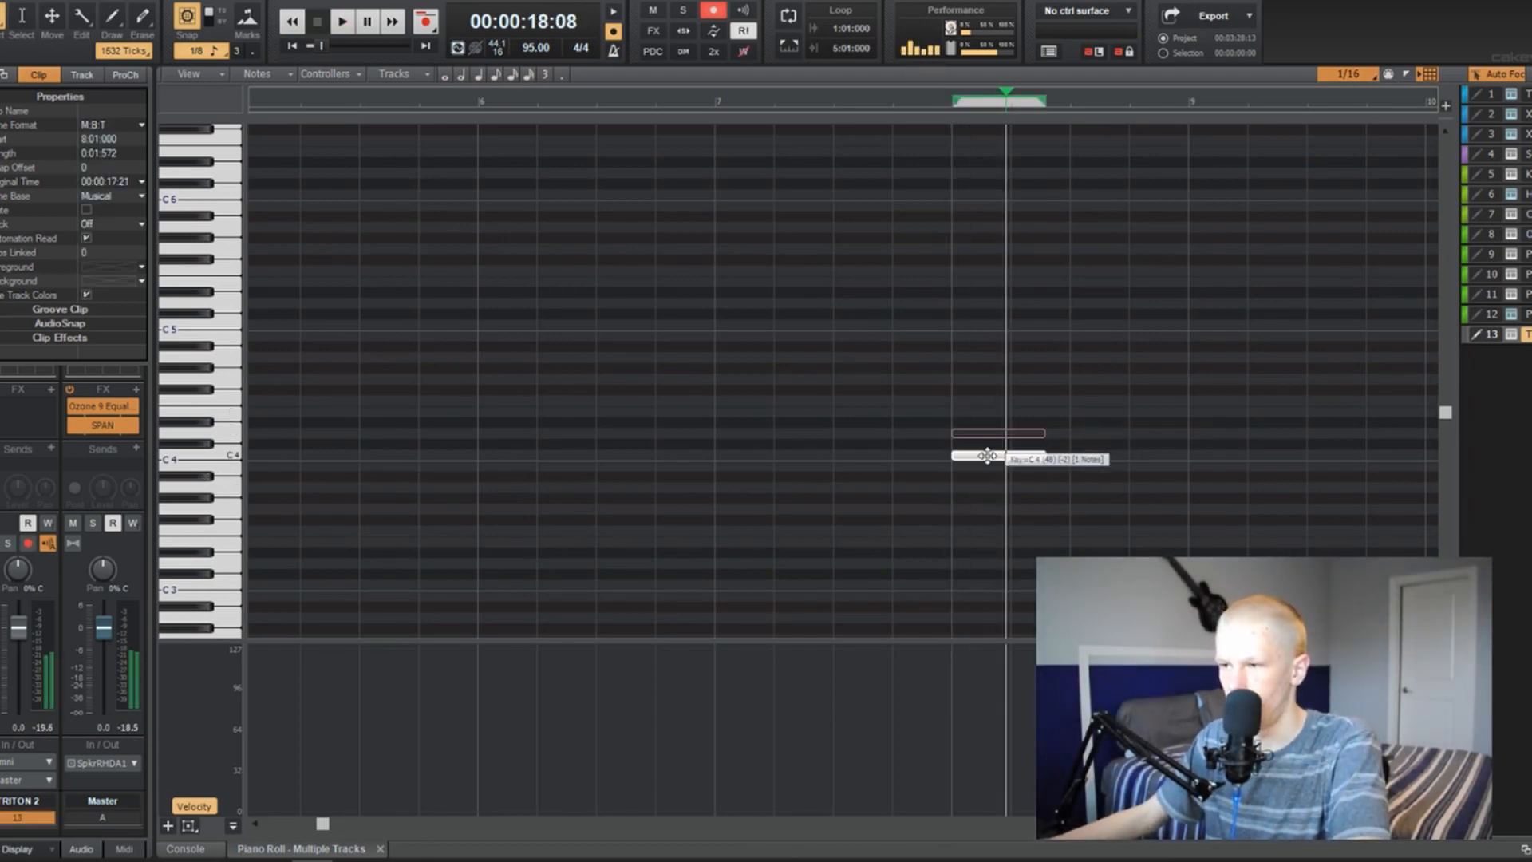
# Stack further chord notes above C4 up to C6 at the start of measure 8 and play back the chord.
pyautogui.click(962, 421)
pyautogui.click(955, 379)
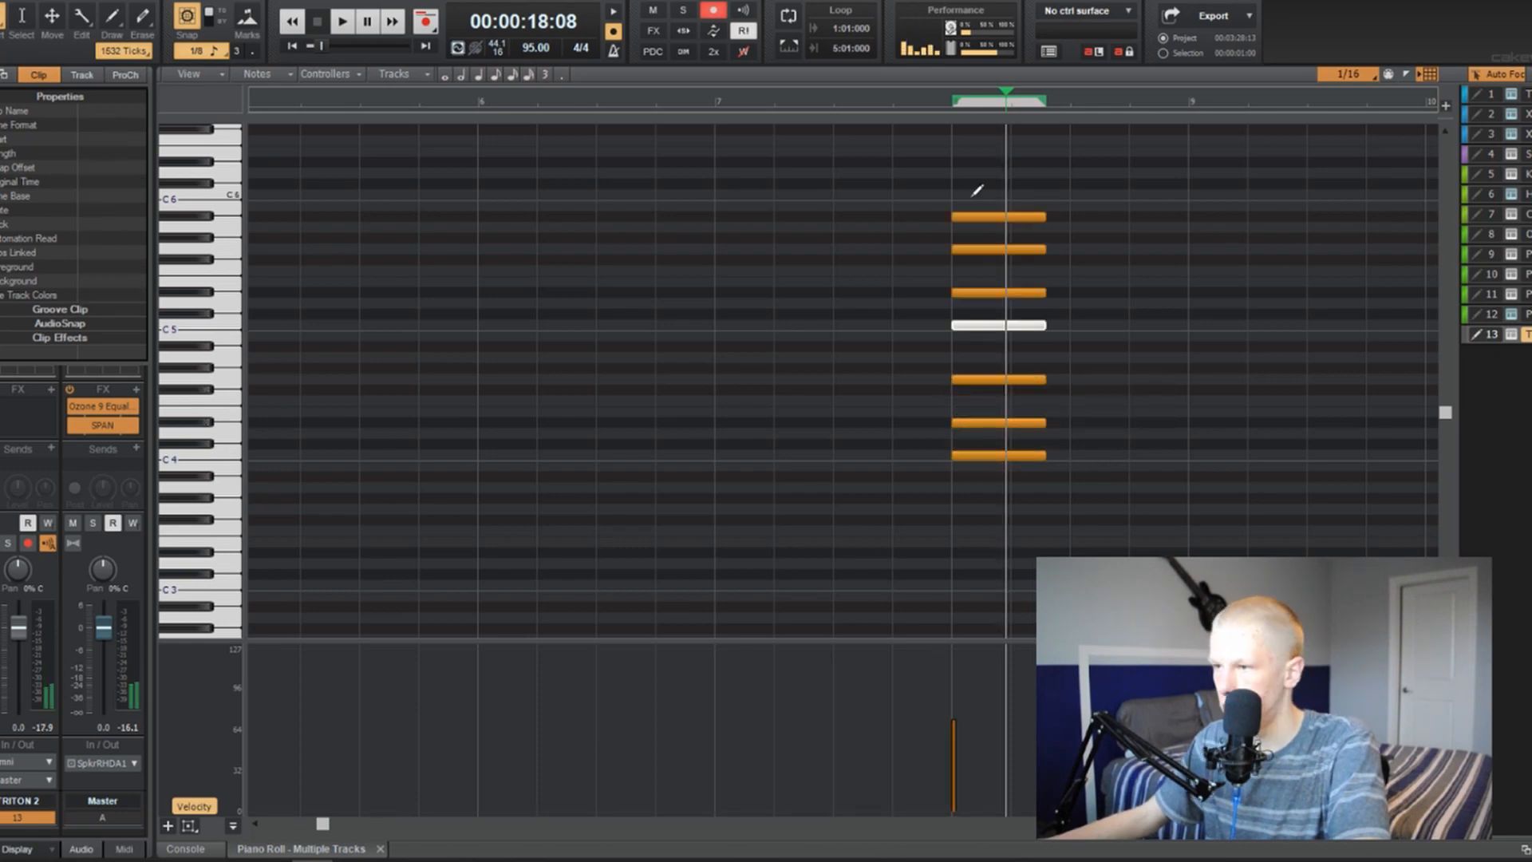
pyautogui.click(957, 184)
pyautogui.moveTo(988, 185); pyautogui.dragTo(986, 192)
pyautogui.click(945, 108)
pyautogui.press('space')
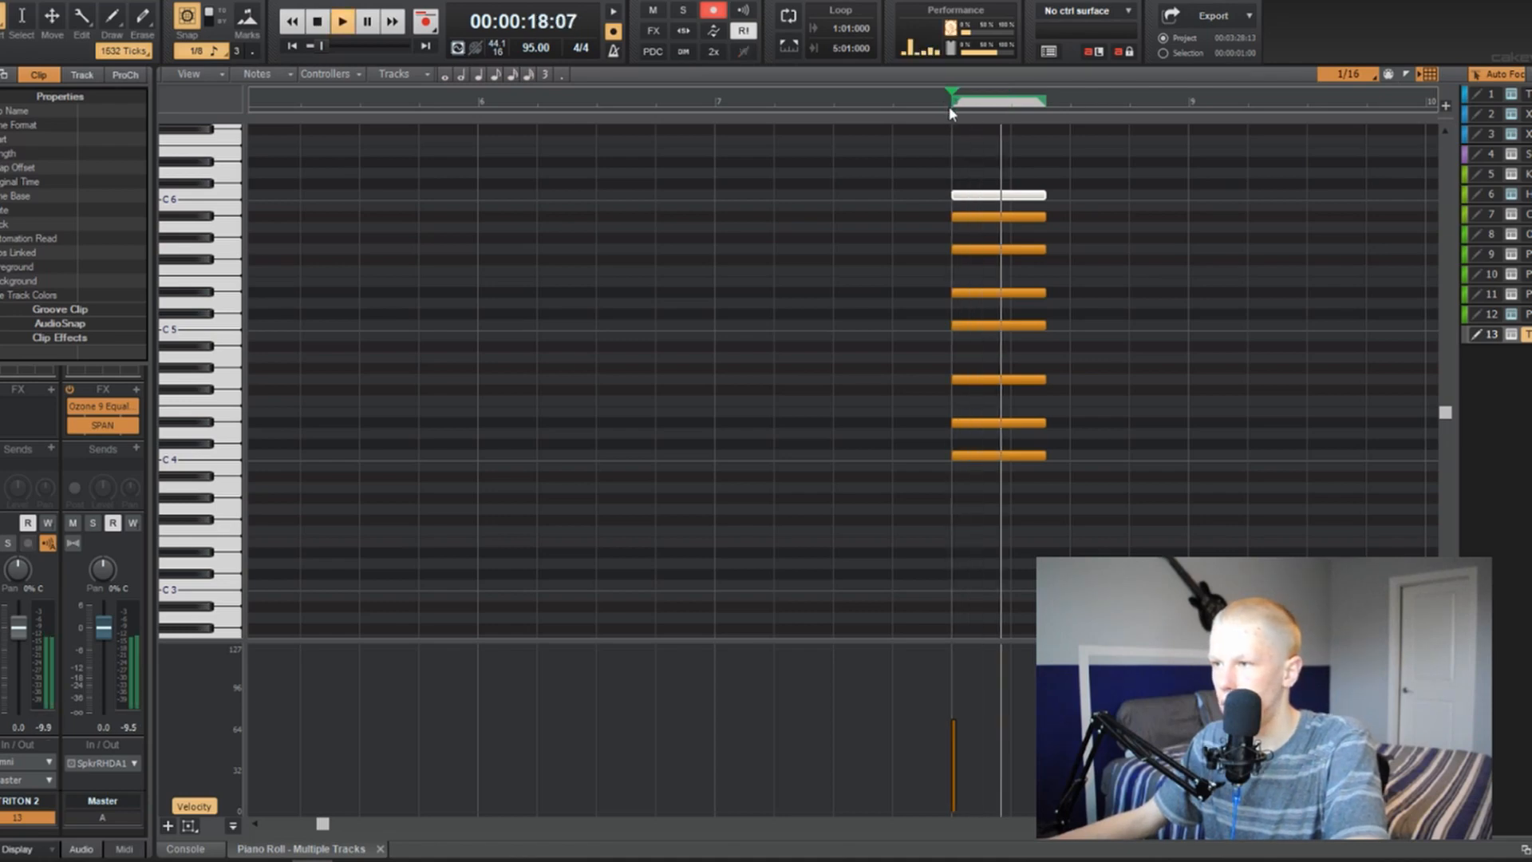
pyautogui.press('space')
# Reopen the TRITON 2 clip, lengthen all its chord notes to fill measure 8, and return to the track view.
pyautogui.press('d')
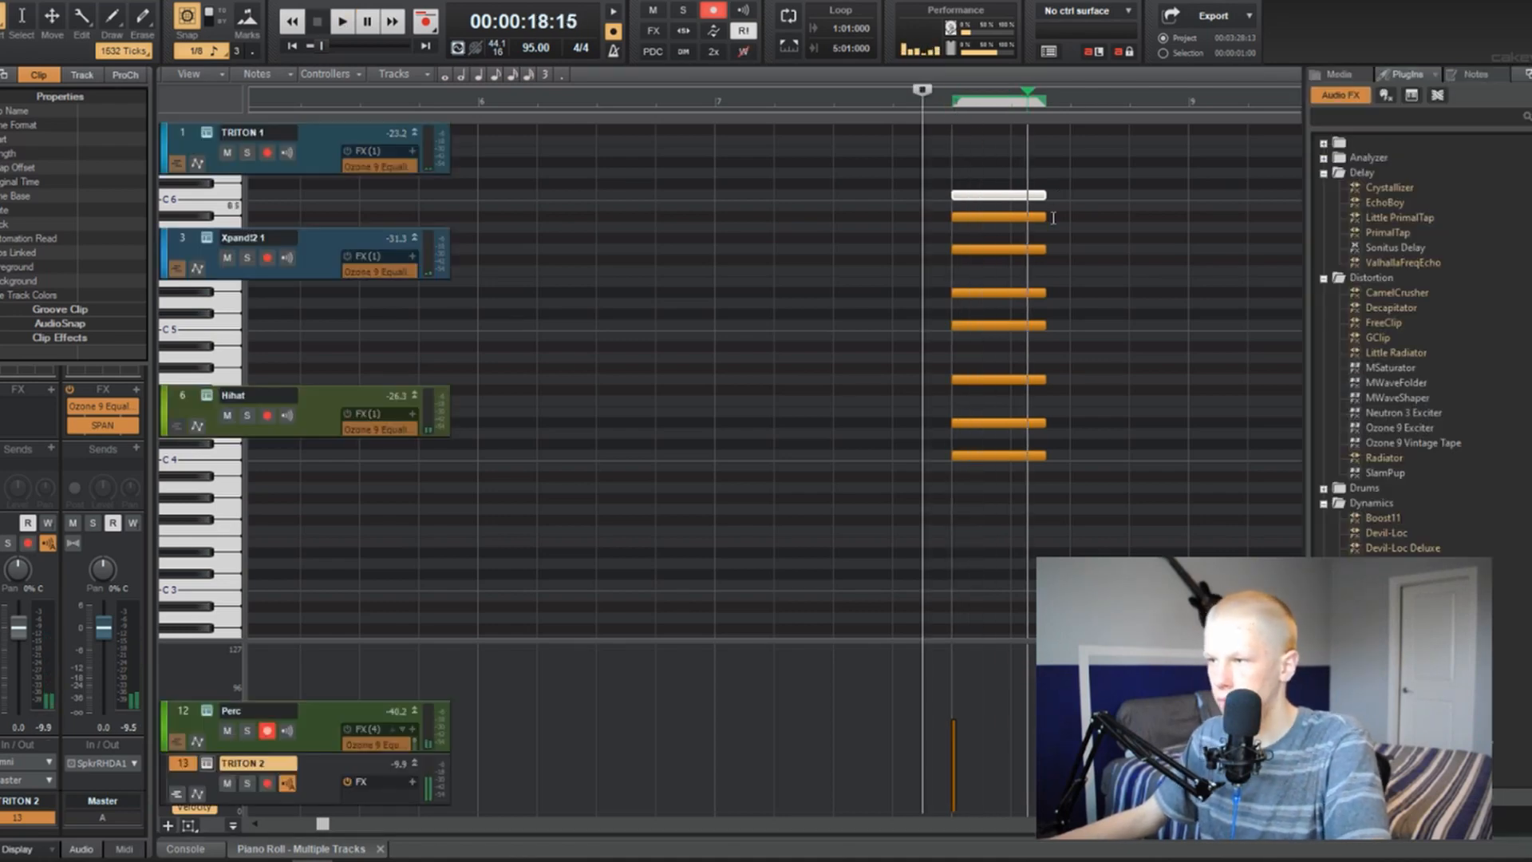
pyautogui.scroll(-4, 940, 636)
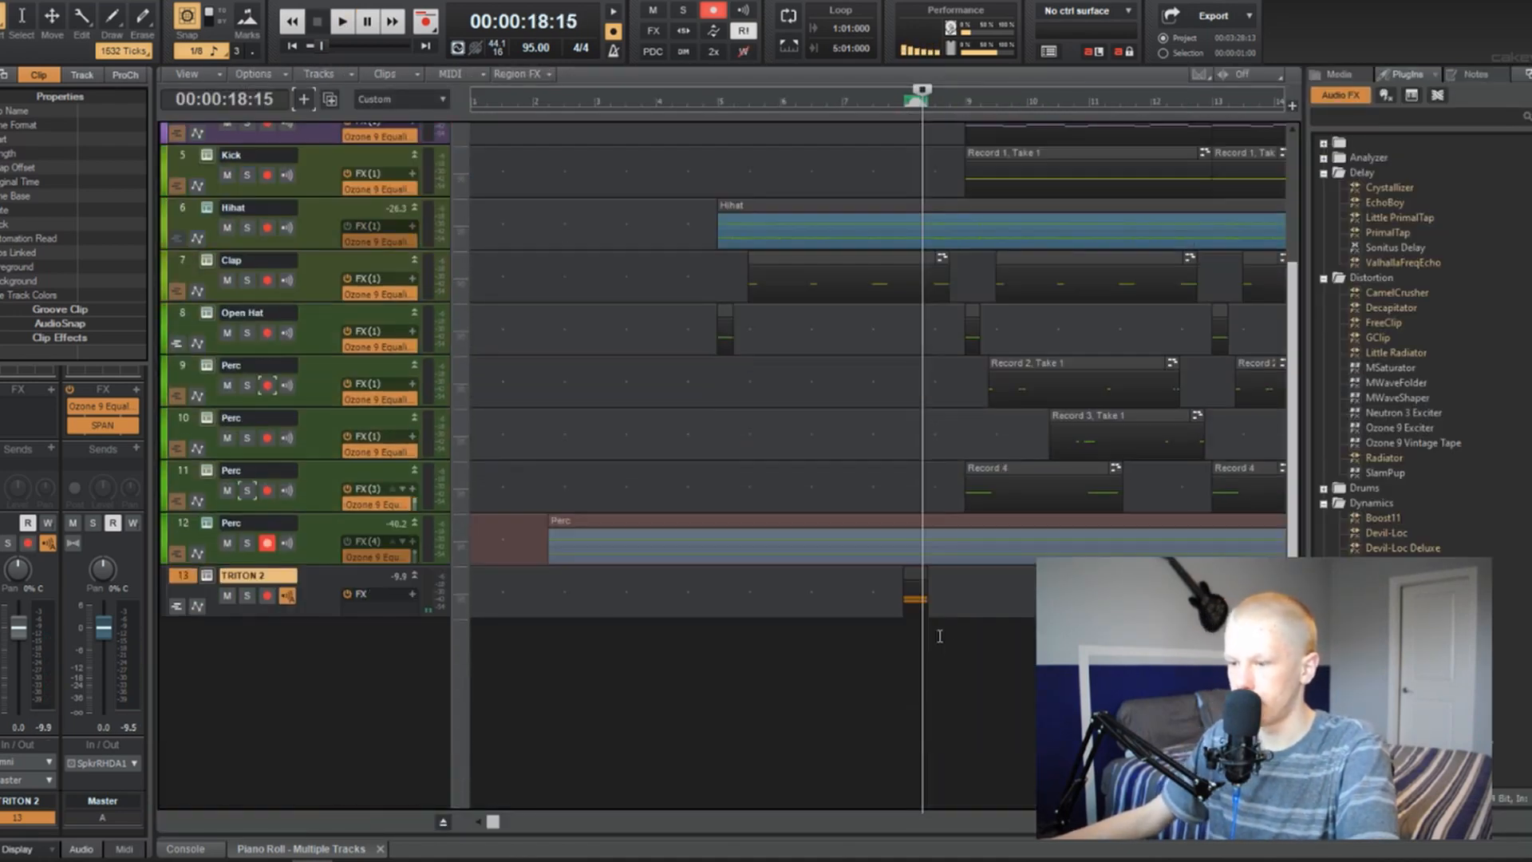
pyautogui.doubleClick(916, 600)
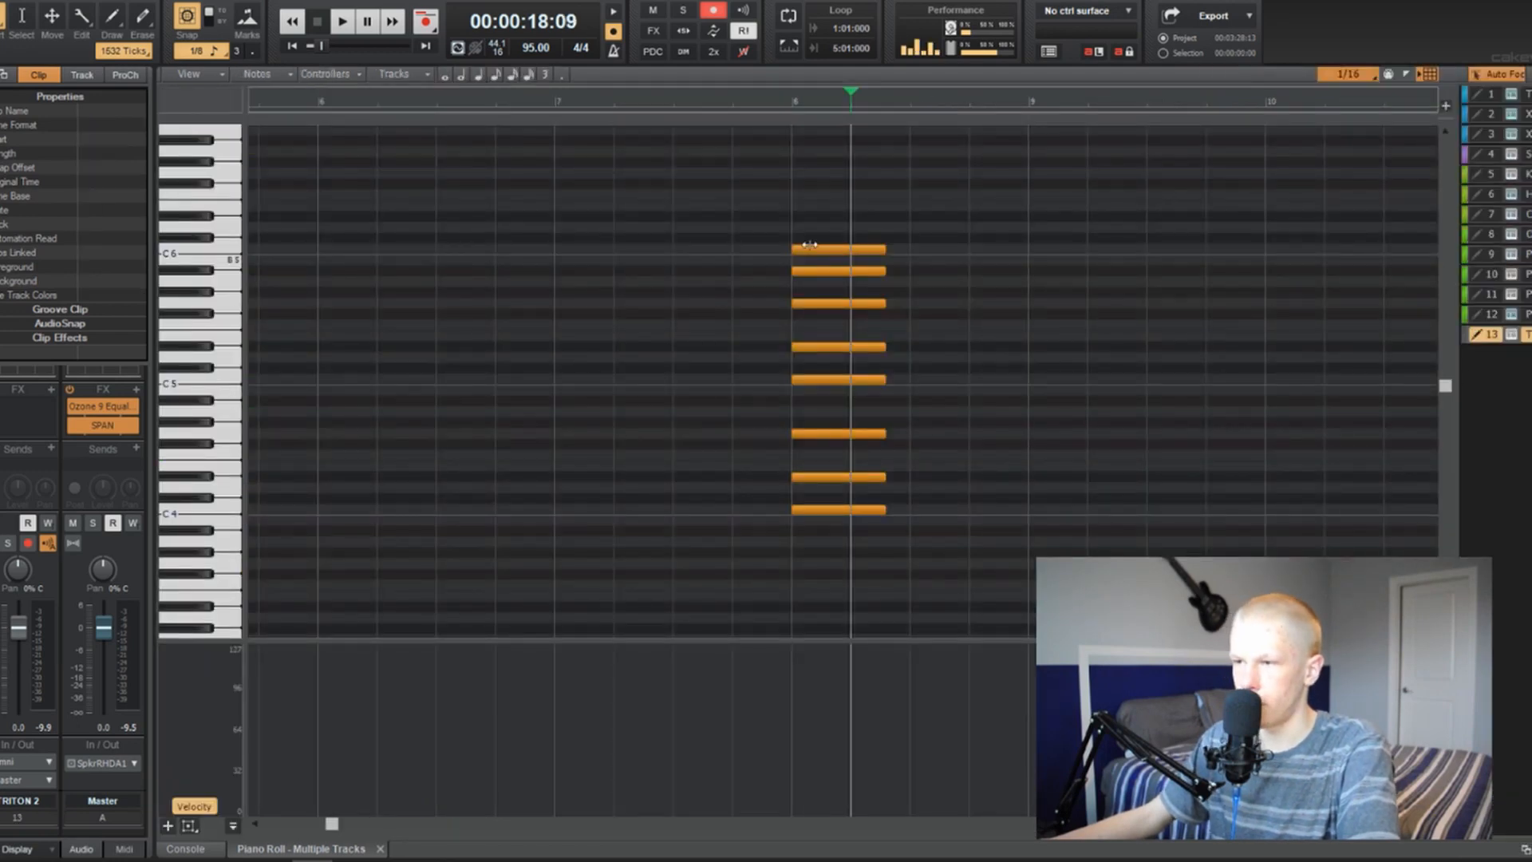
pyautogui.hotkey('ctrl', 'a')
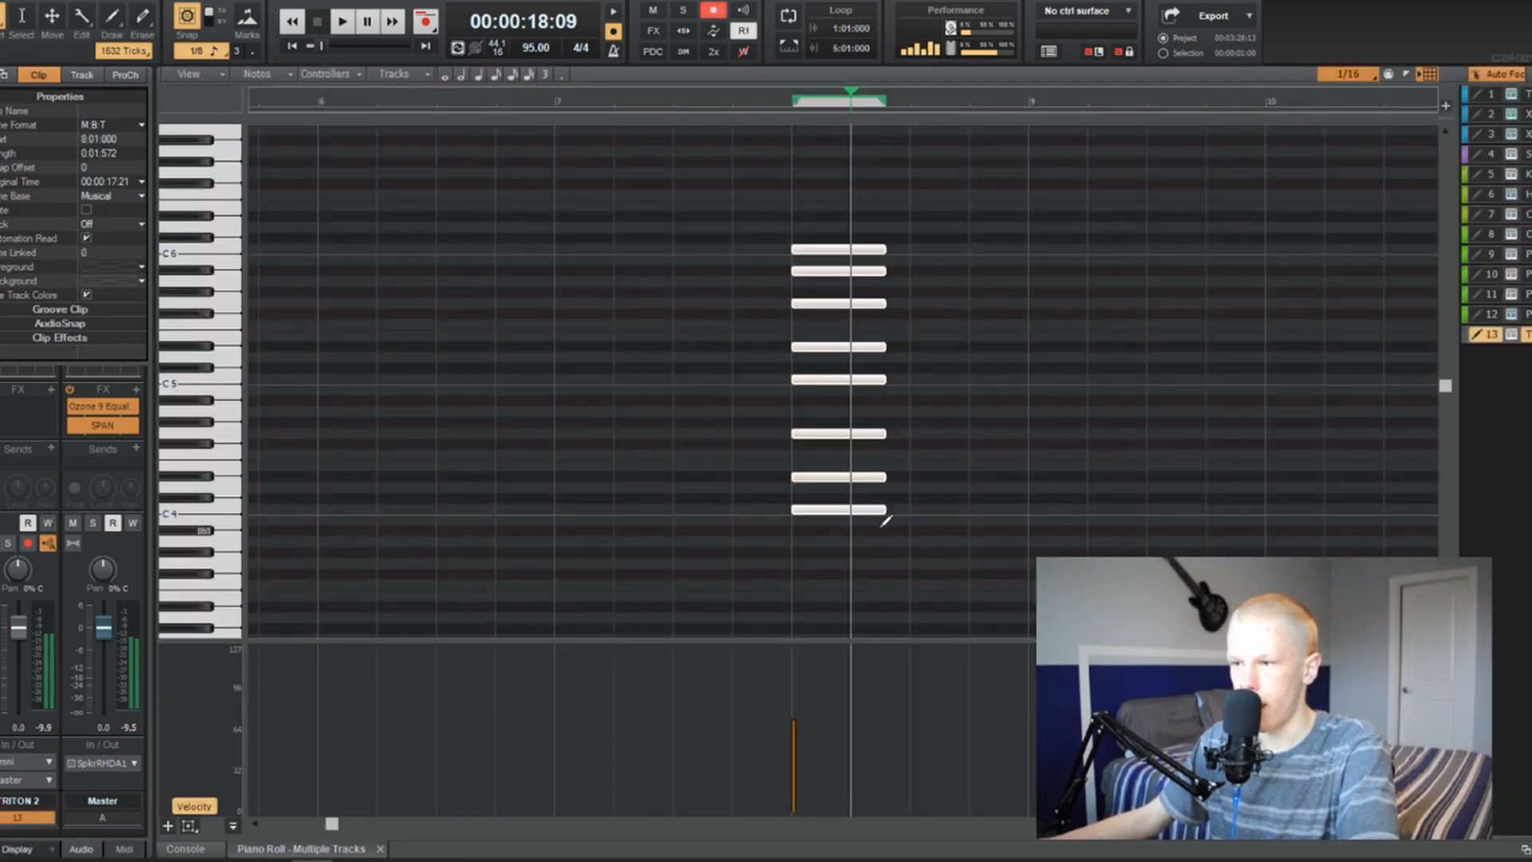
pyautogui.moveTo(878, 509); pyautogui.dragTo(1030, 510)
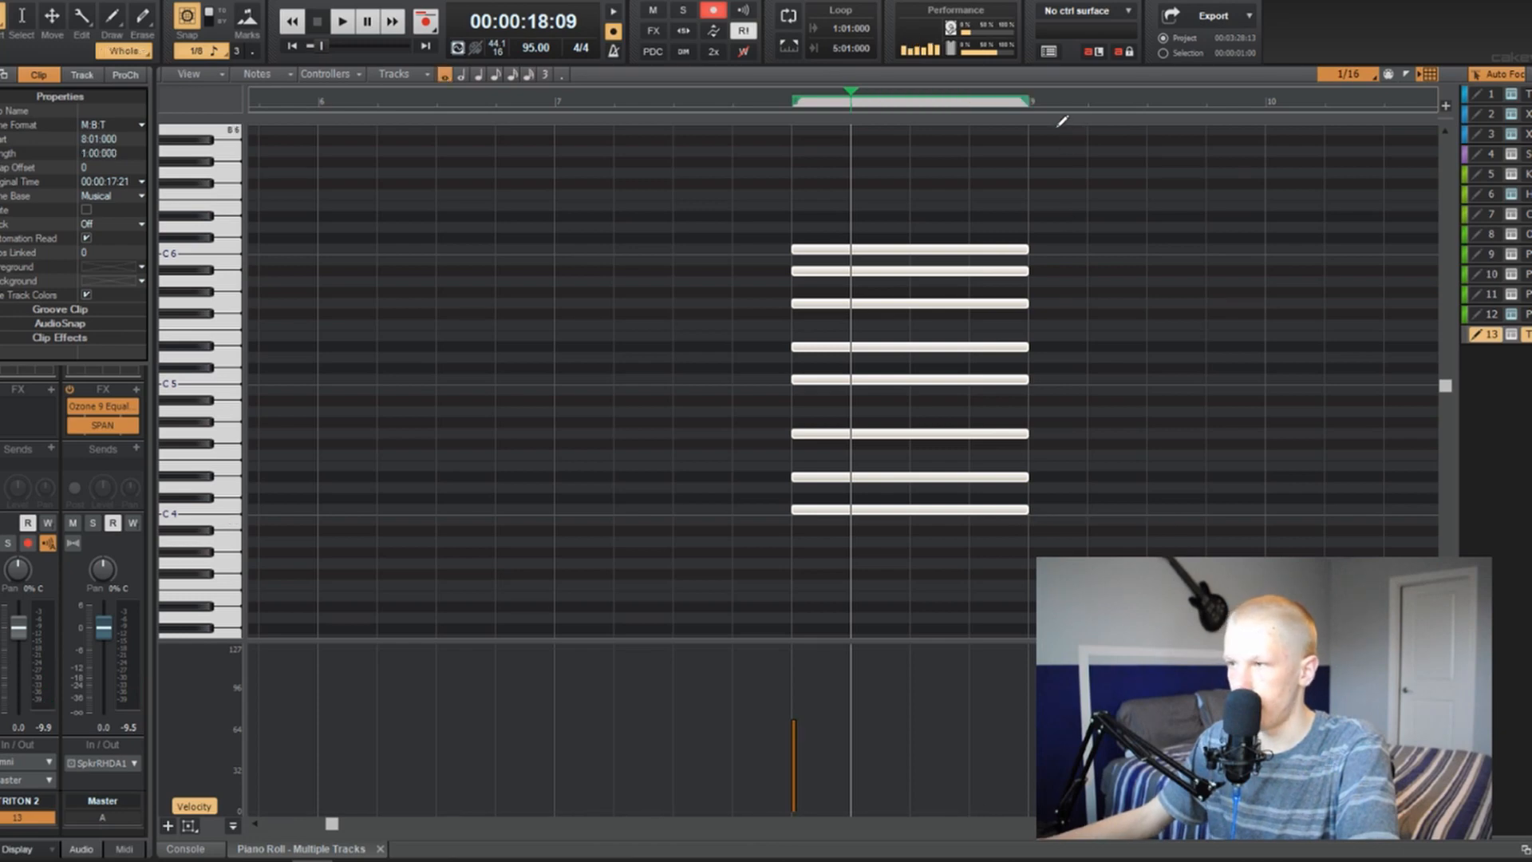
pyautogui.press('d')
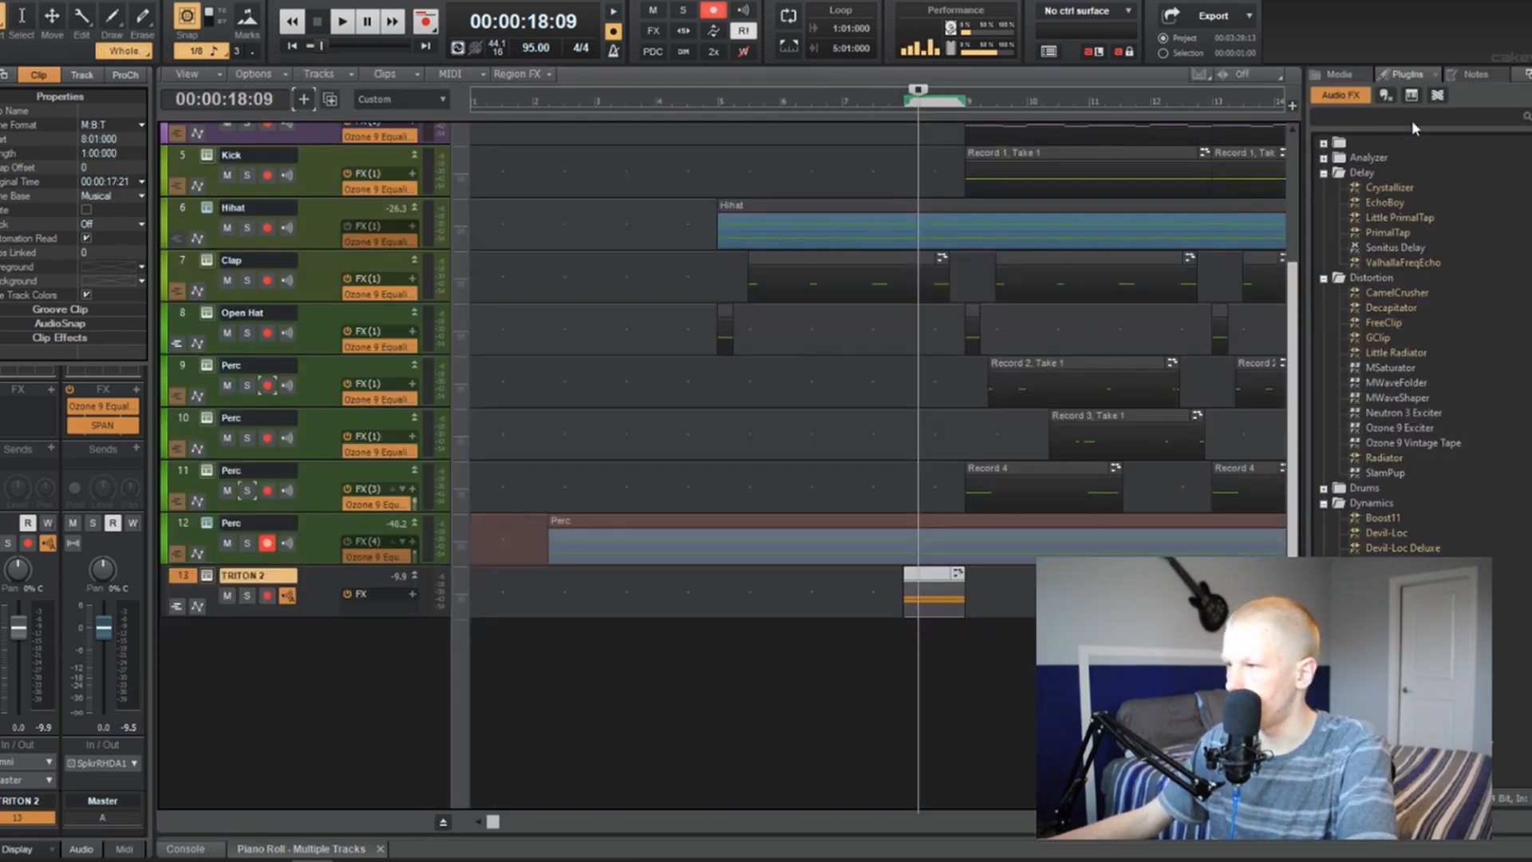
# Add the Arpeggiator MIDI effect to the TRITON 2 clip, keeping its units in milliseconds.
pyautogui.click(1411, 96)
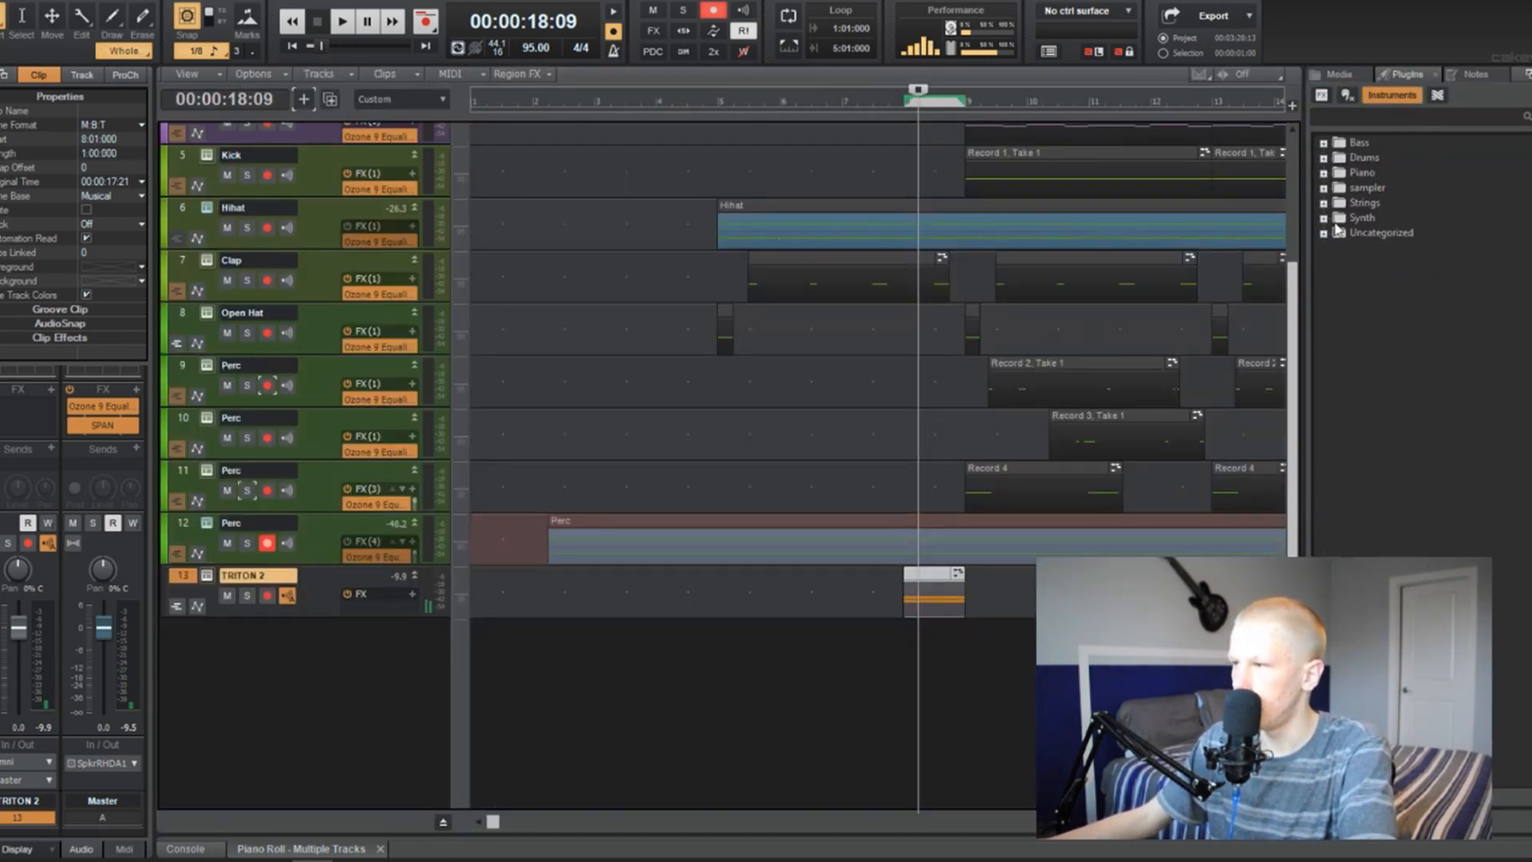
pyautogui.click(1352, 96)
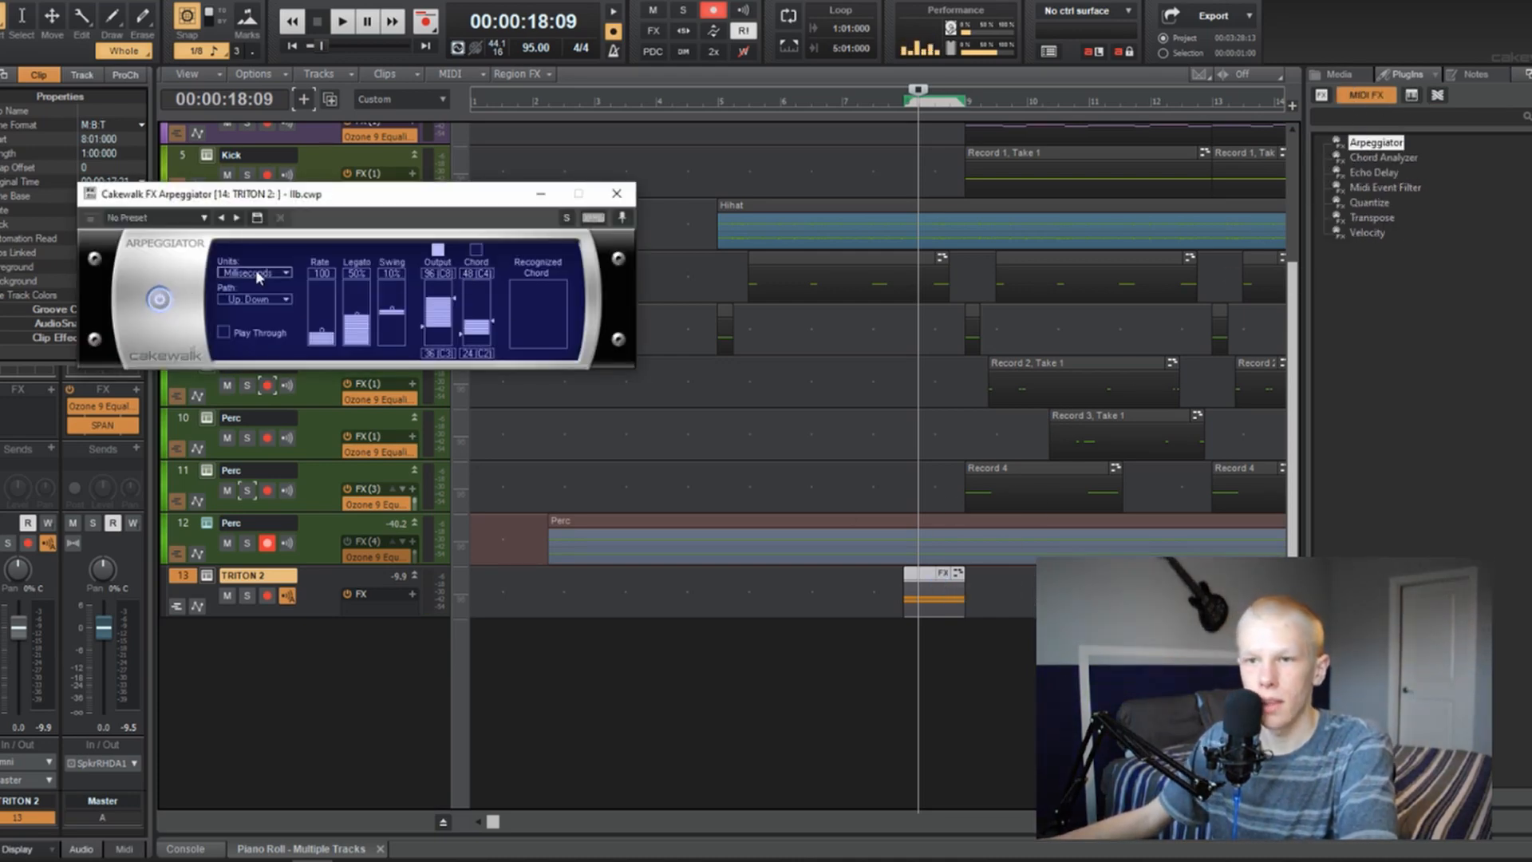
pyautogui.click(256, 274)
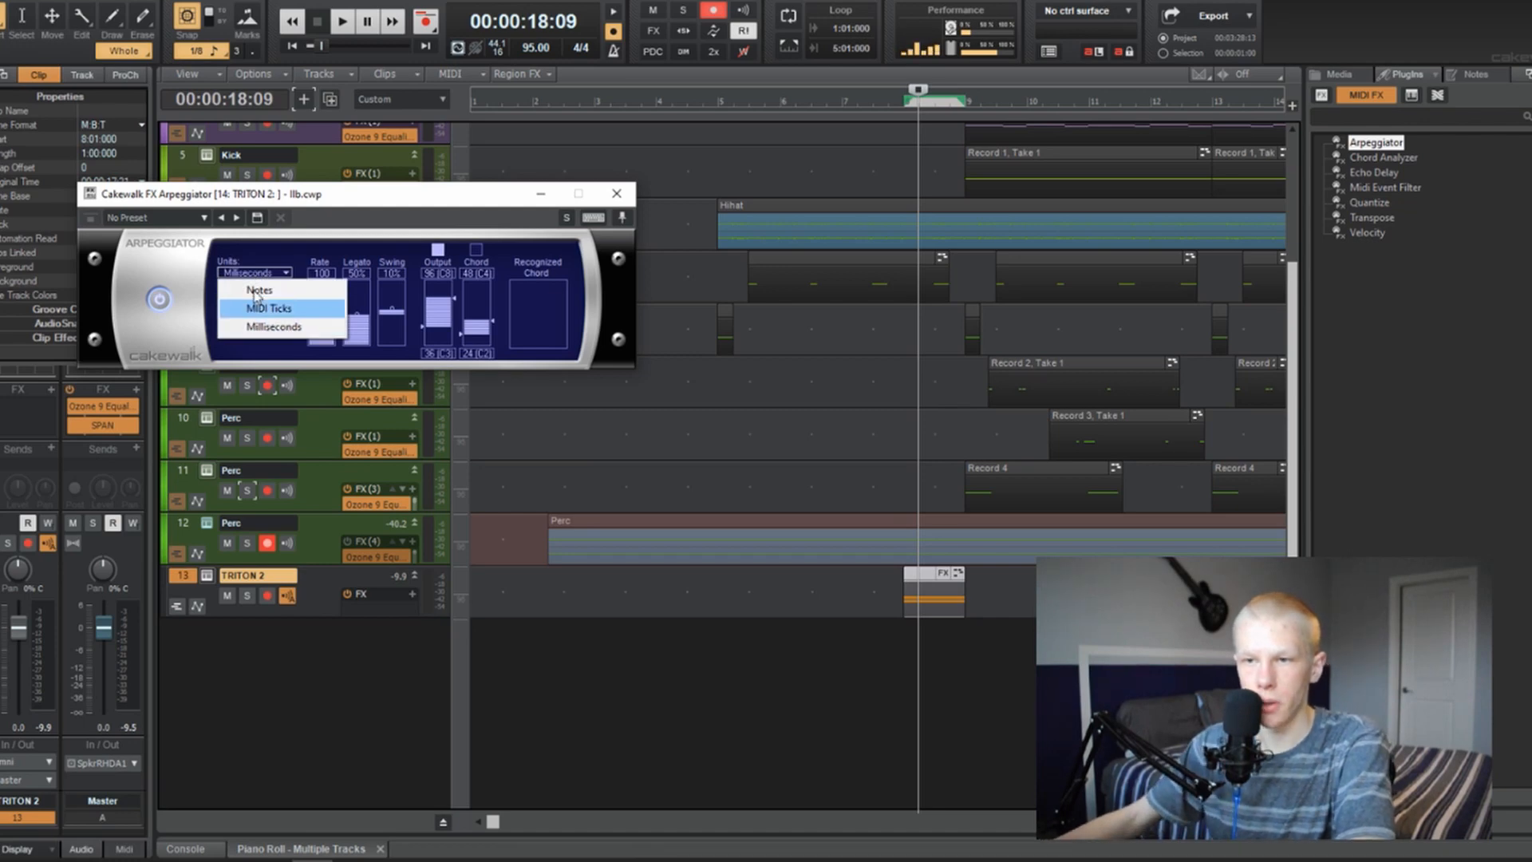
pyautogui.click(393, 233)
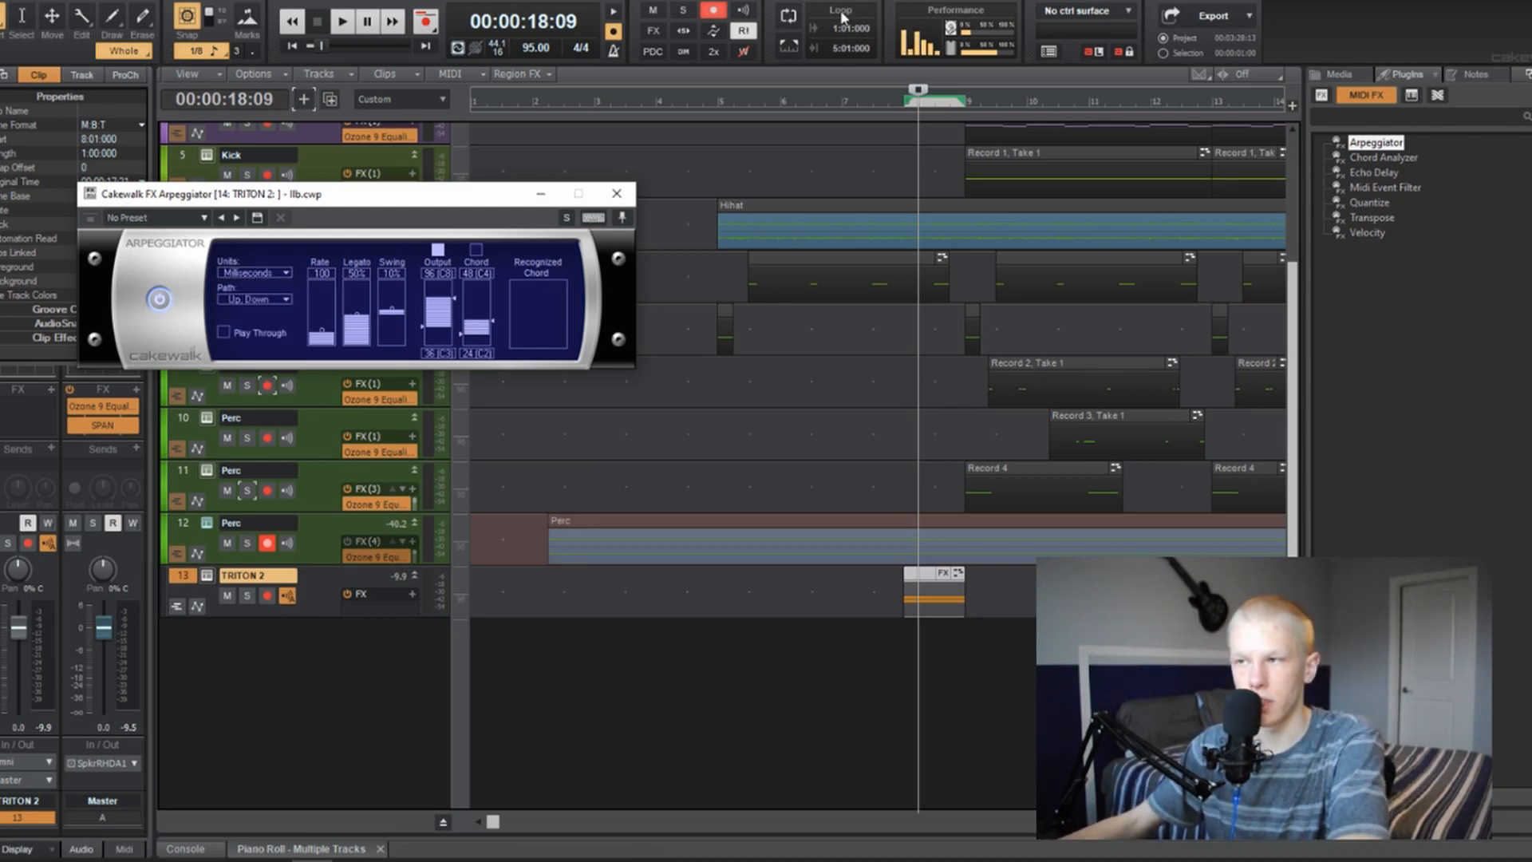
# Loop measure 8, set the arpeggiator rate to 28 while auditioning it, and open the resulting arpeggio notes in the piano roll.
pyautogui.click(796, 54)
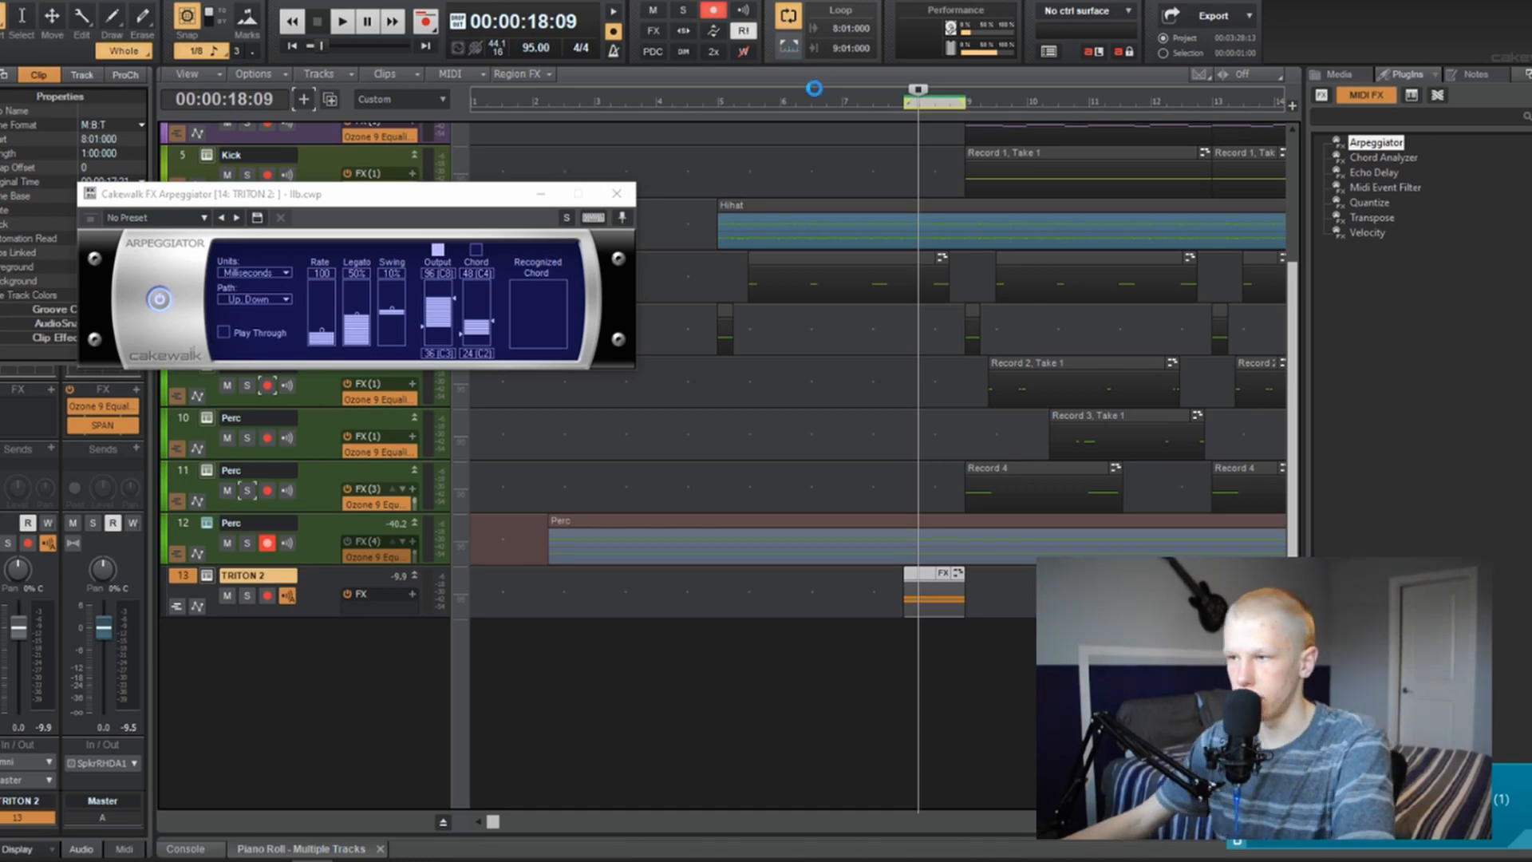
pyautogui.press('space')
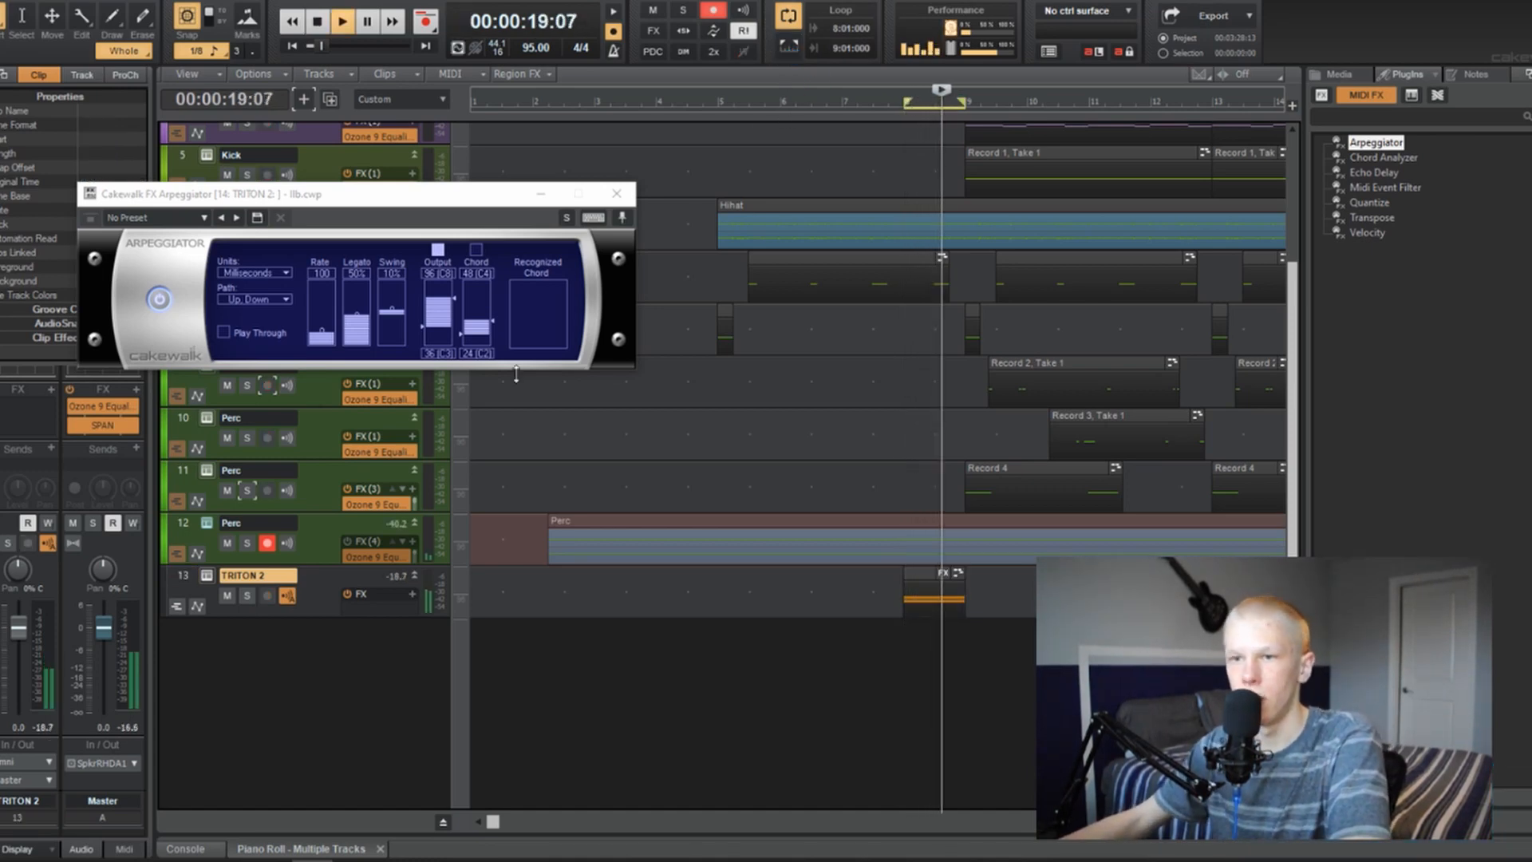
pyautogui.press('space')
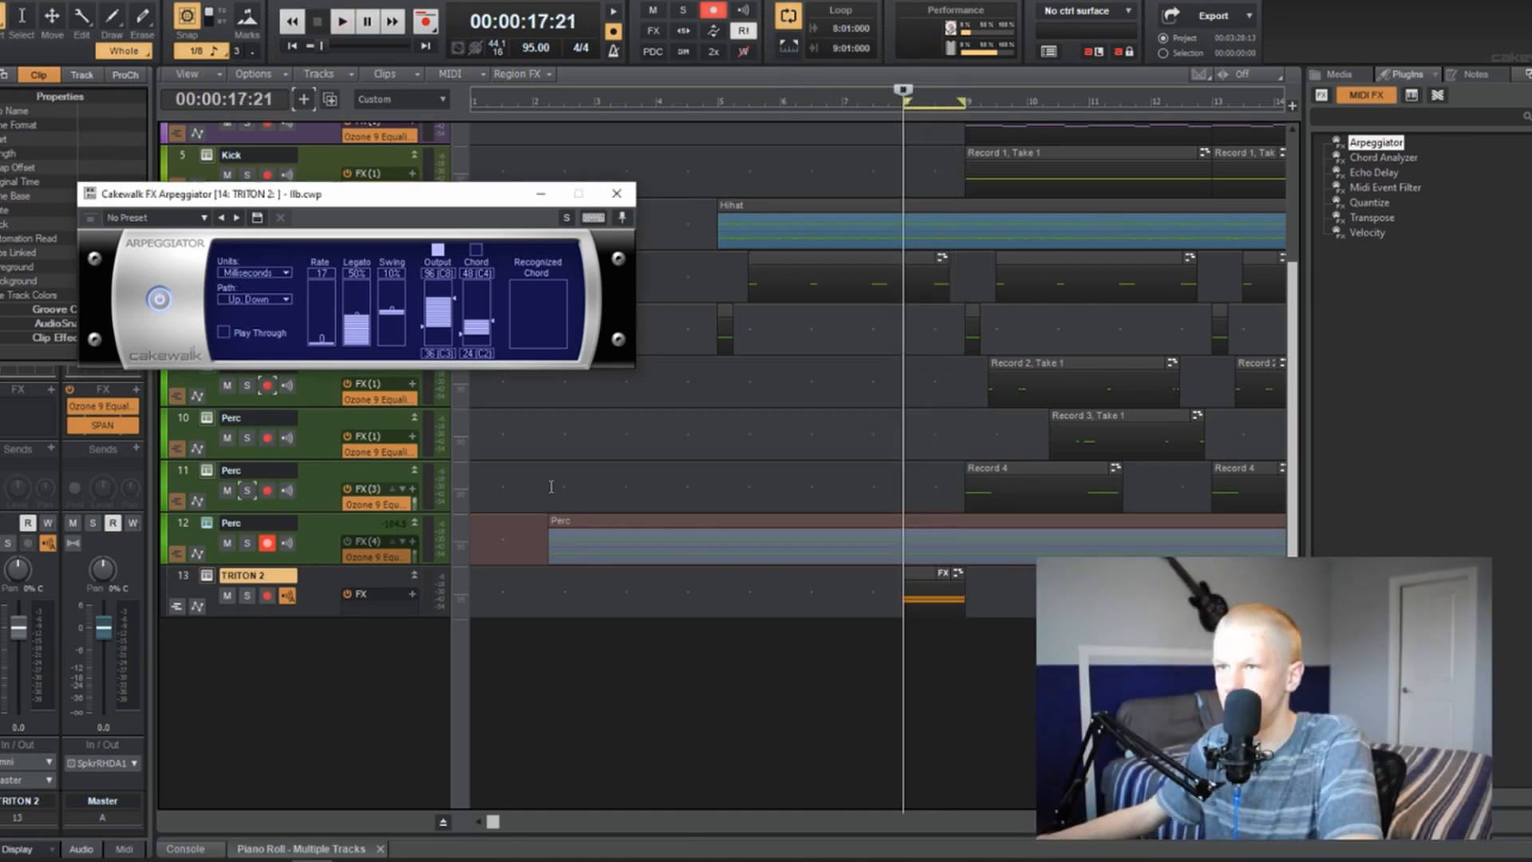
pyautogui.press('space')
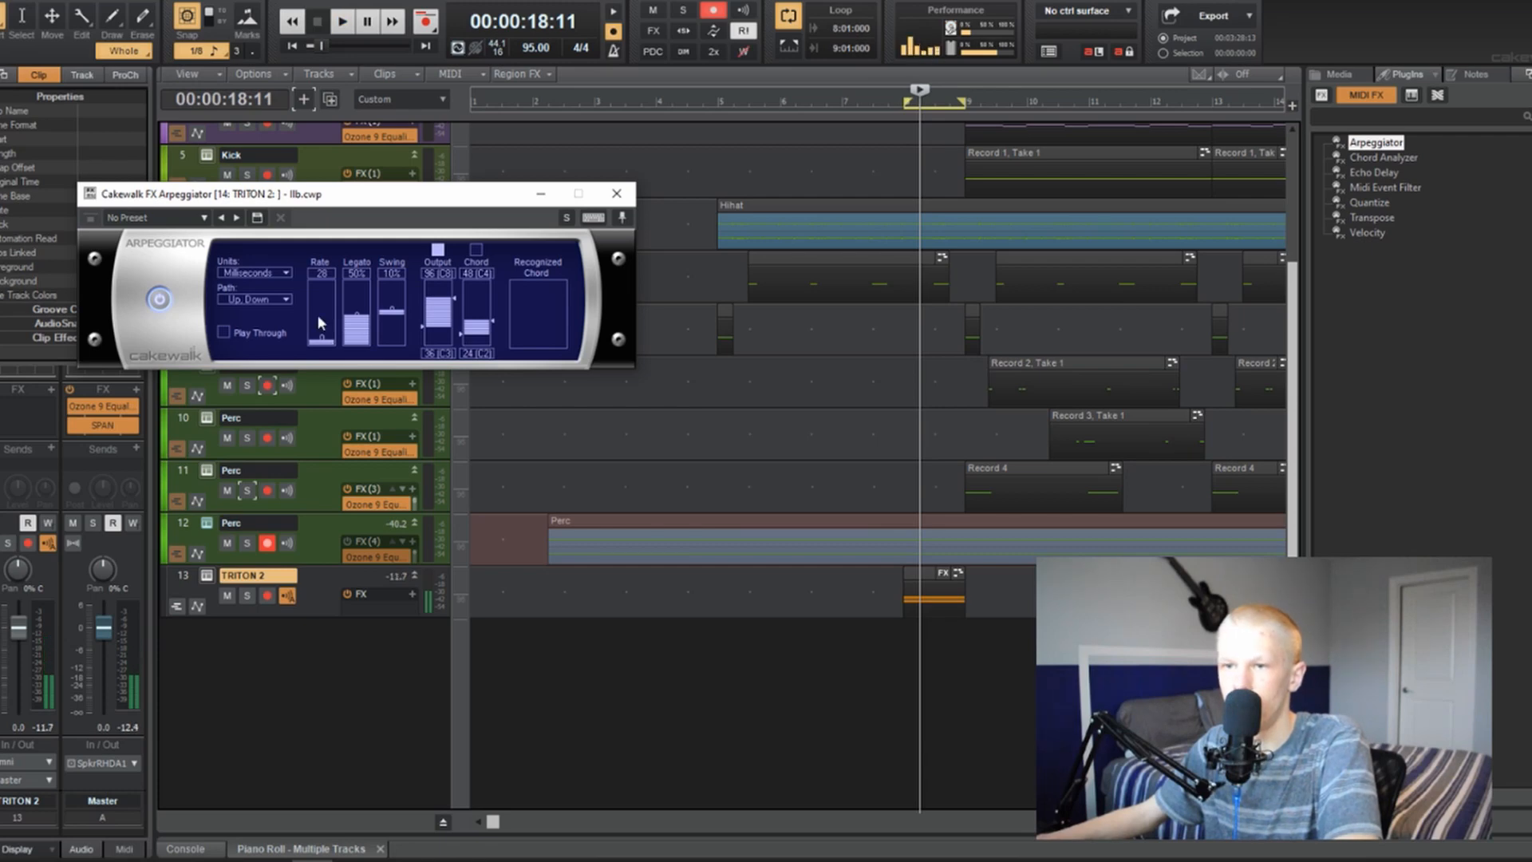
pyautogui.click(616, 194)
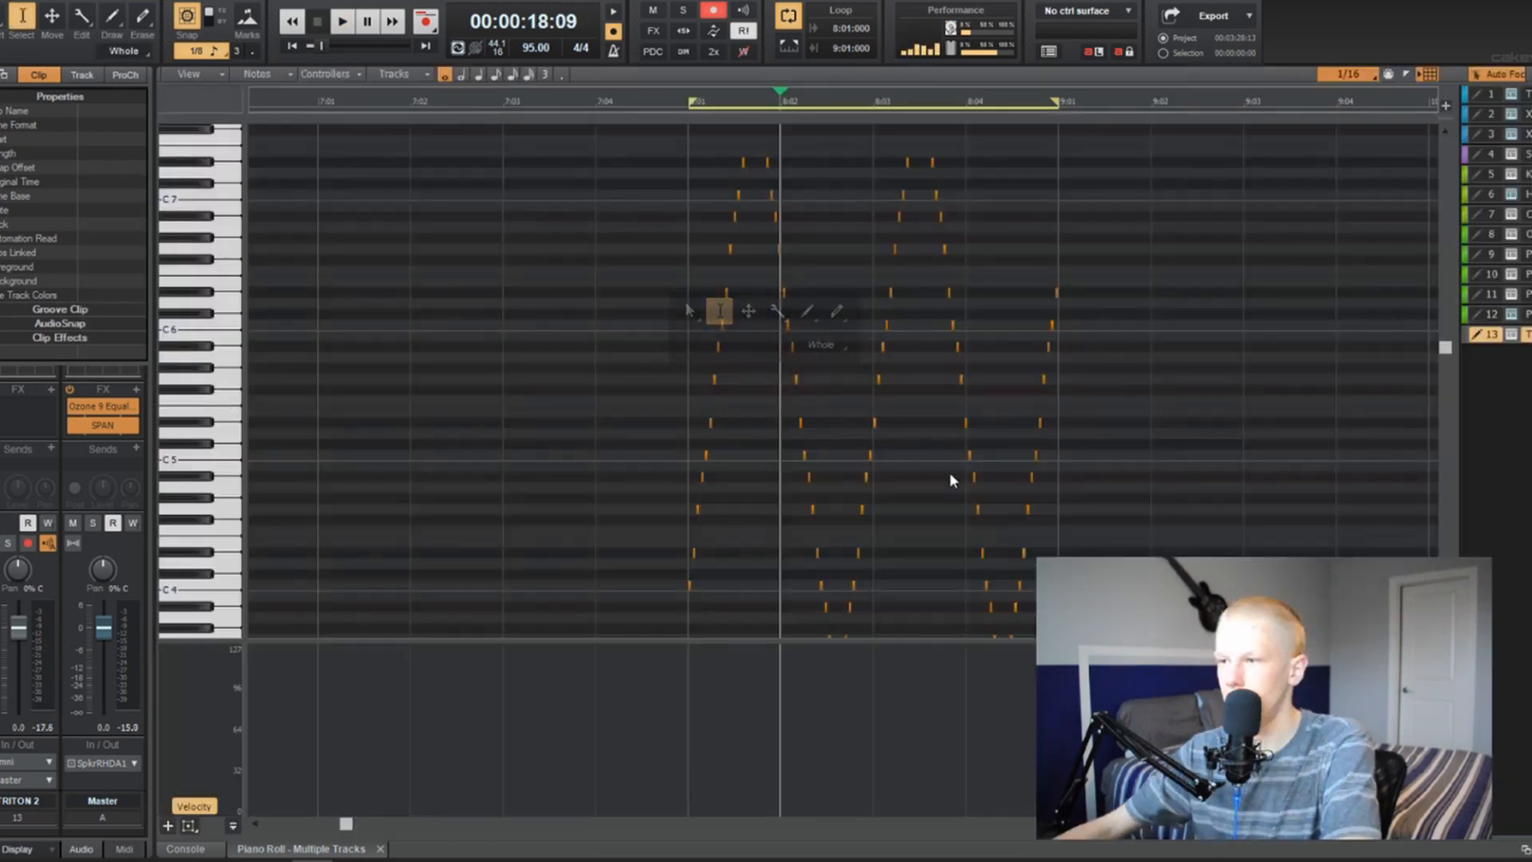
# Delete the arpeggio notes before the last ascending run in measure 8.
pyautogui.scroll(-10, 953, 475)
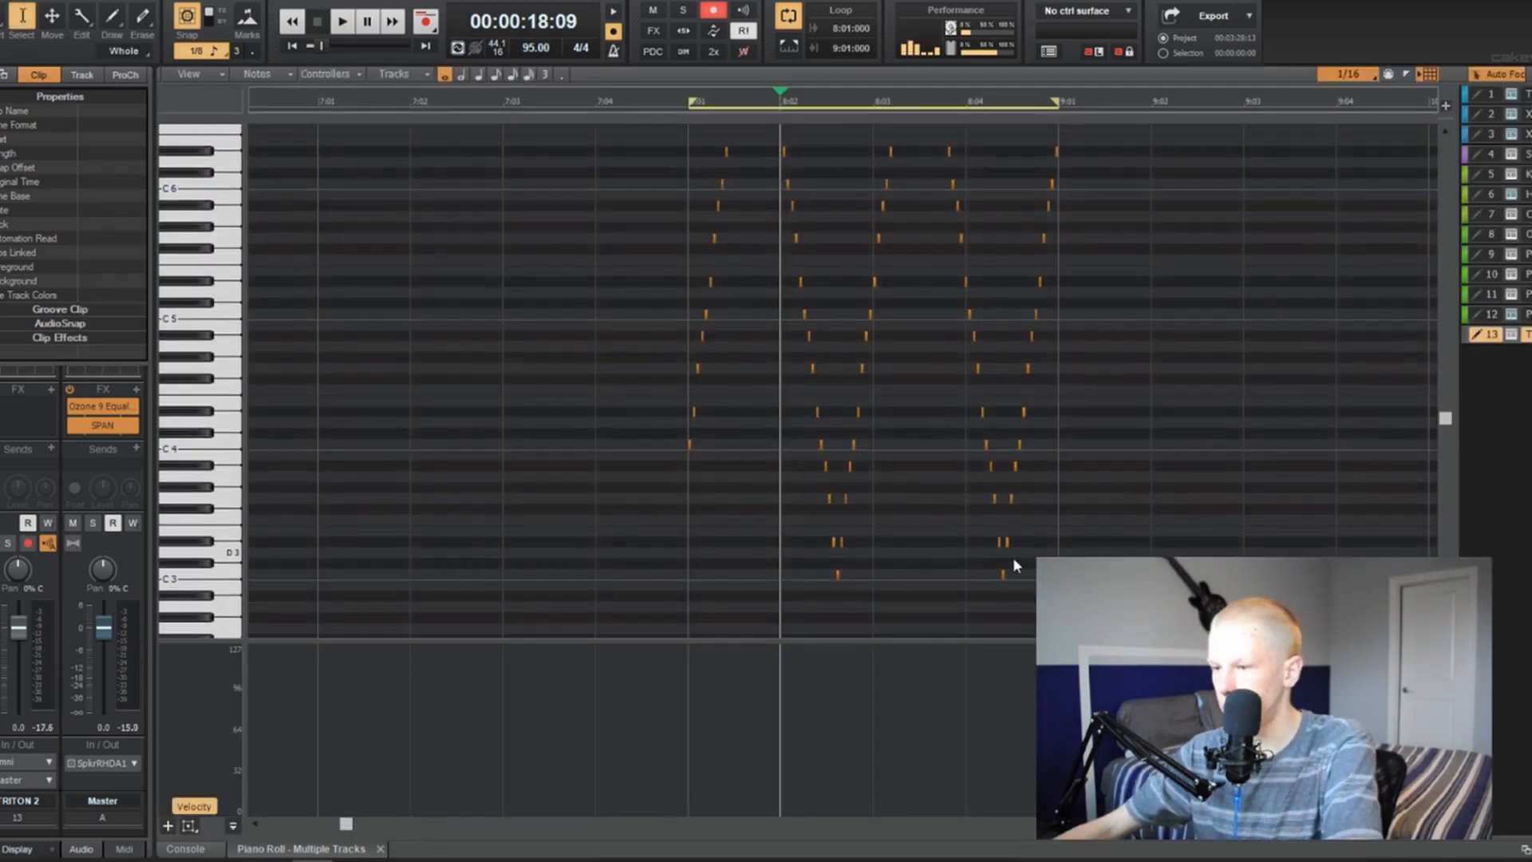
pyautogui.moveTo(1000, 552); pyautogui.dragTo(674, 127)
pyautogui.press('Delete')
# Select the remaining ascending run and place two copies of it earlier in measure 8, around beat 4.
pyautogui.scroll(-8, 946, 447)
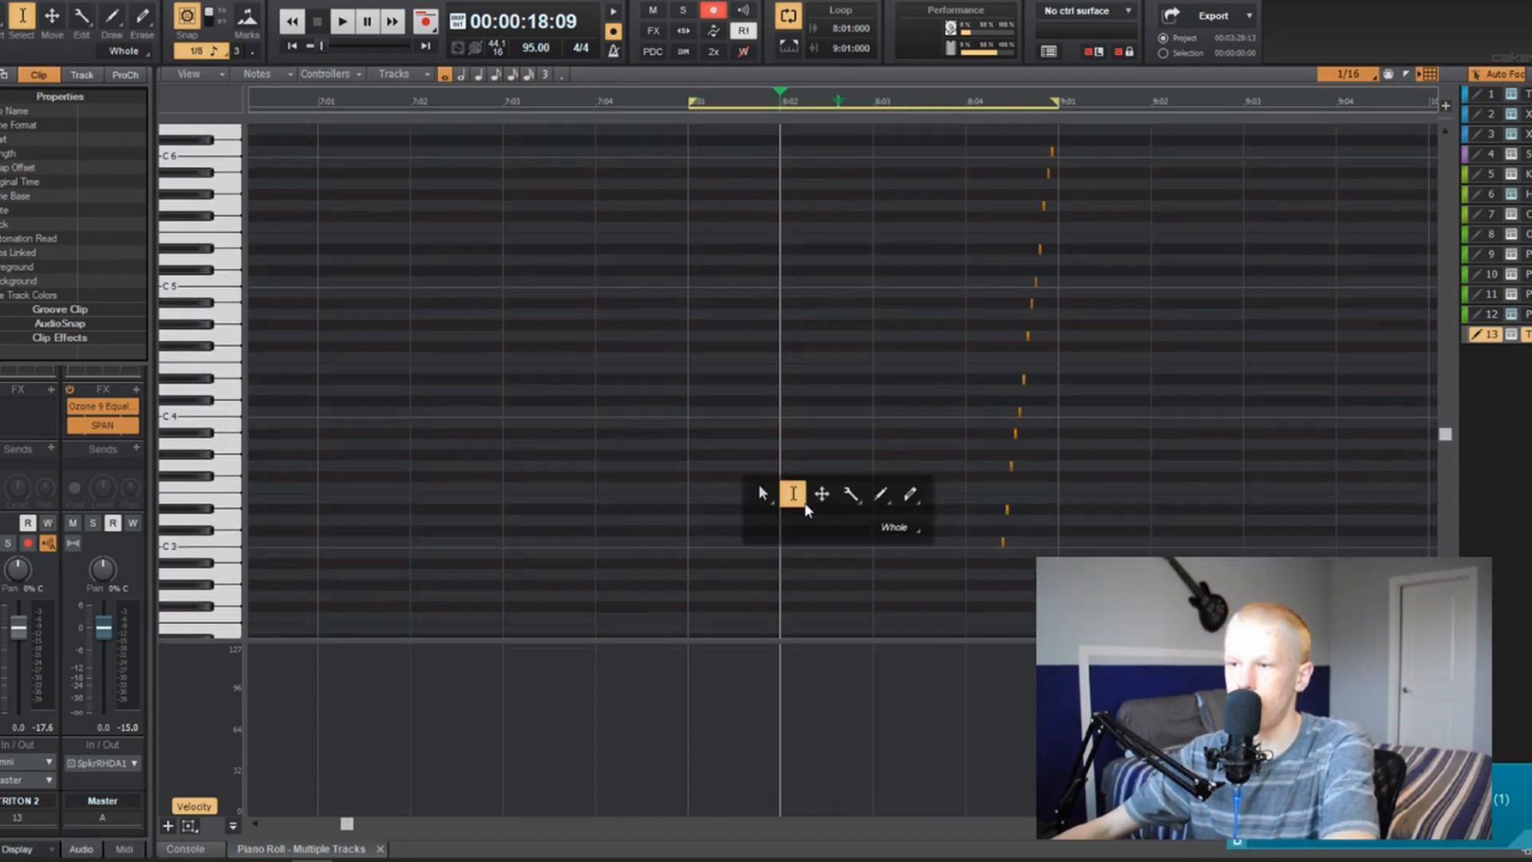
pyautogui.moveTo(964, 592); pyautogui.dragTo(1189, 148)
pyautogui.press('t')
pyautogui.click(1165, 133)
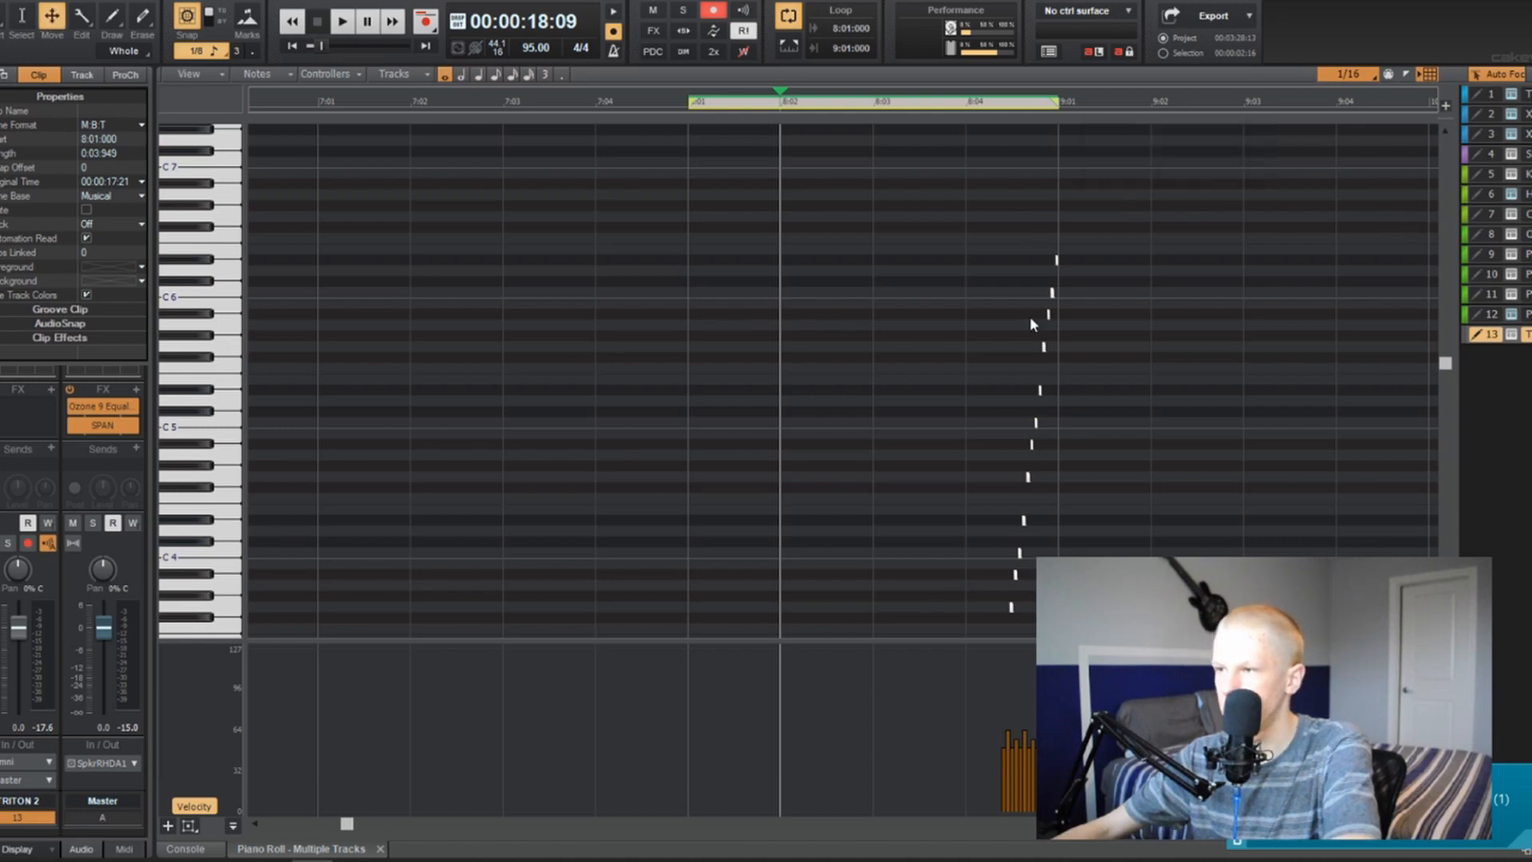
pyautogui.moveTo(968, 565); pyautogui.dragTo(925, 565)
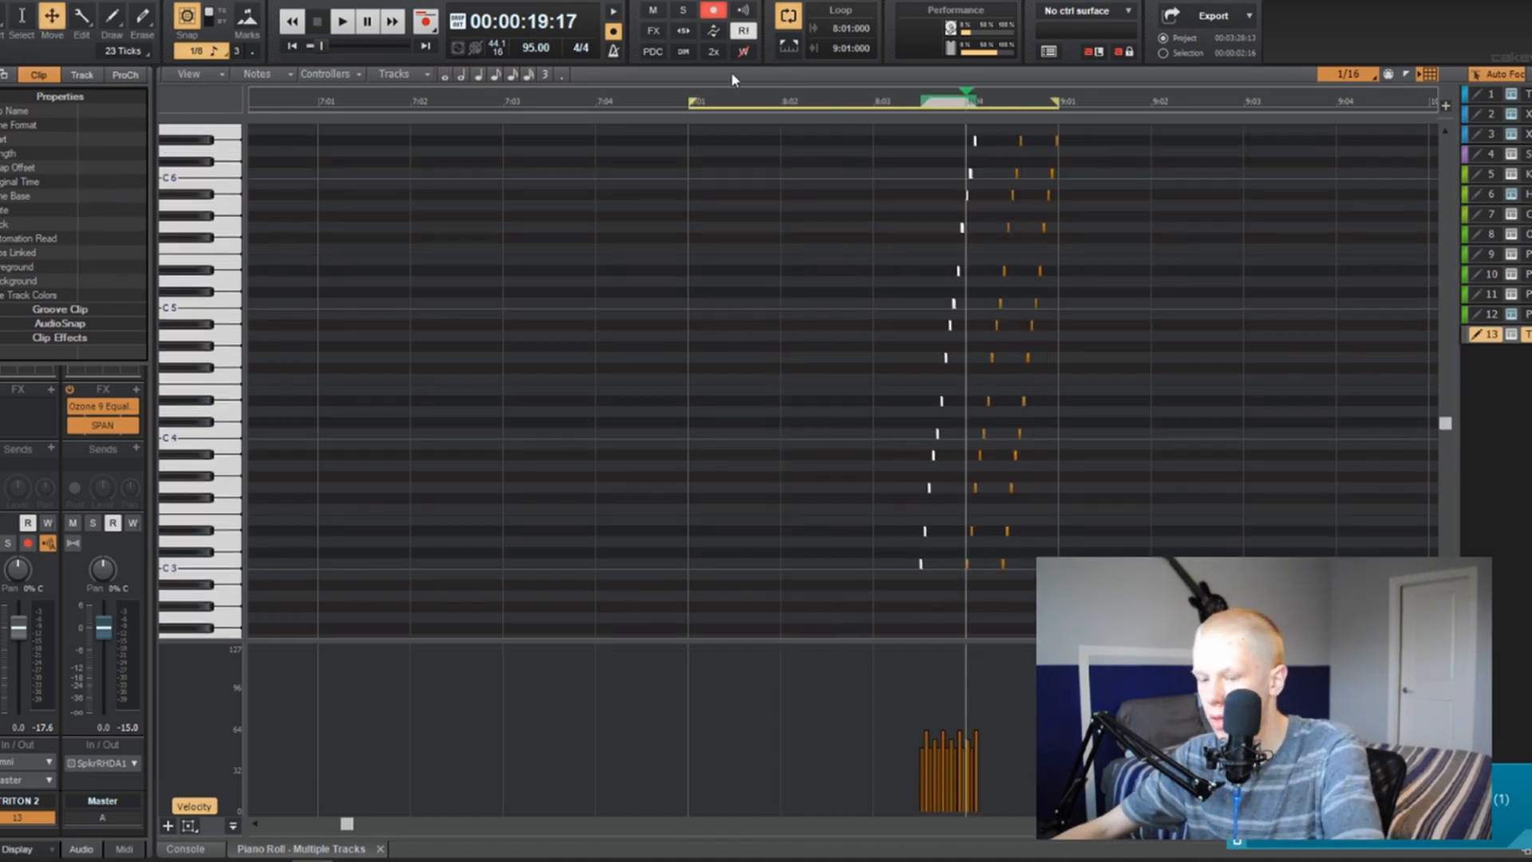
# Play back the three runs, close the piano roll, lower TRITON 2's volume and freeze the track to audio.
pyautogui.press('space')
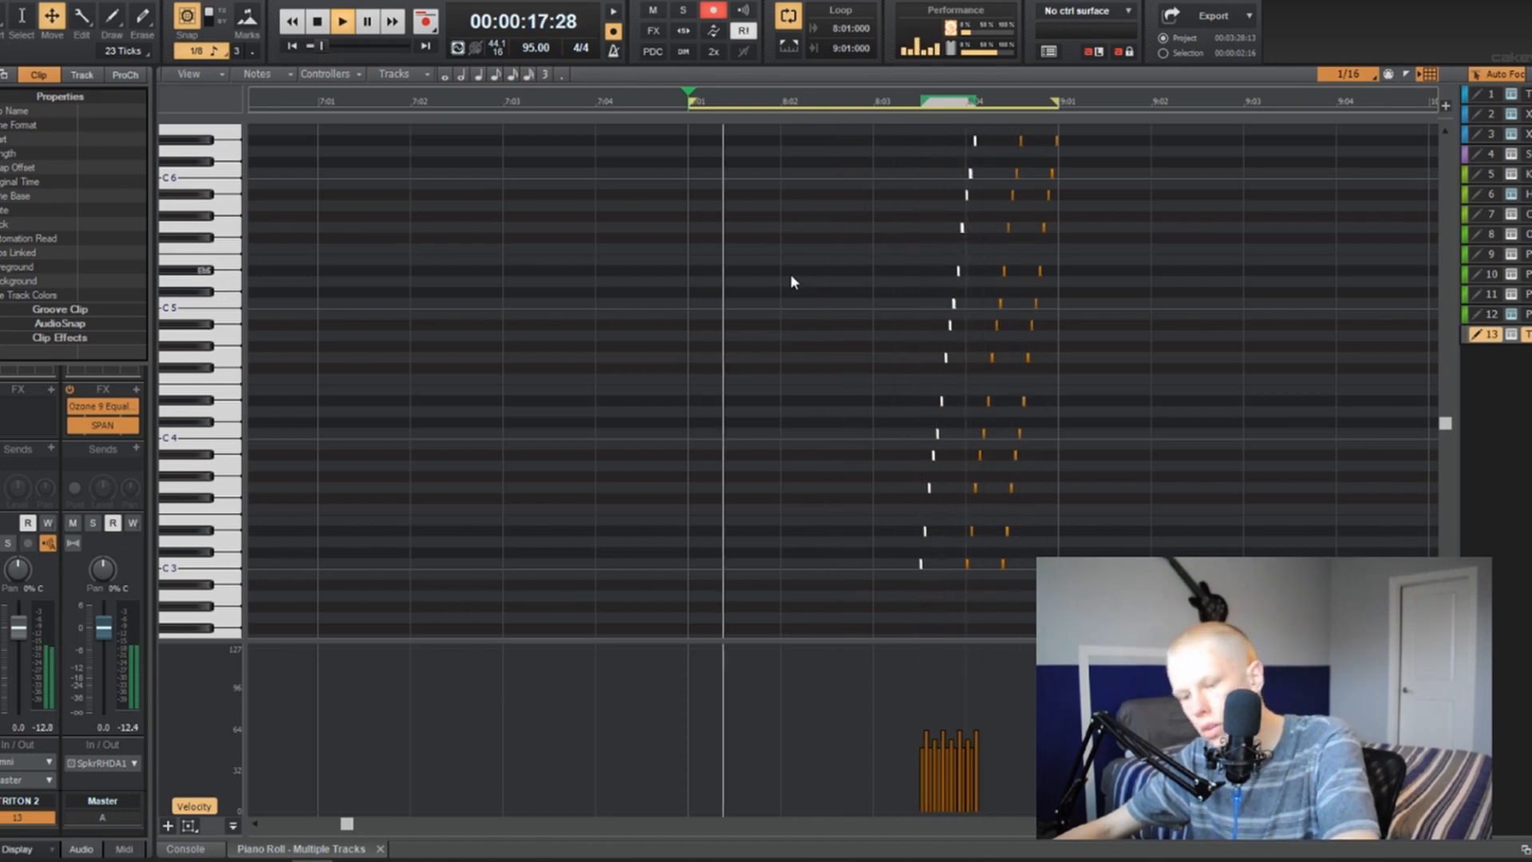
pyautogui.press('d')
pyautogui.click(28, 543)
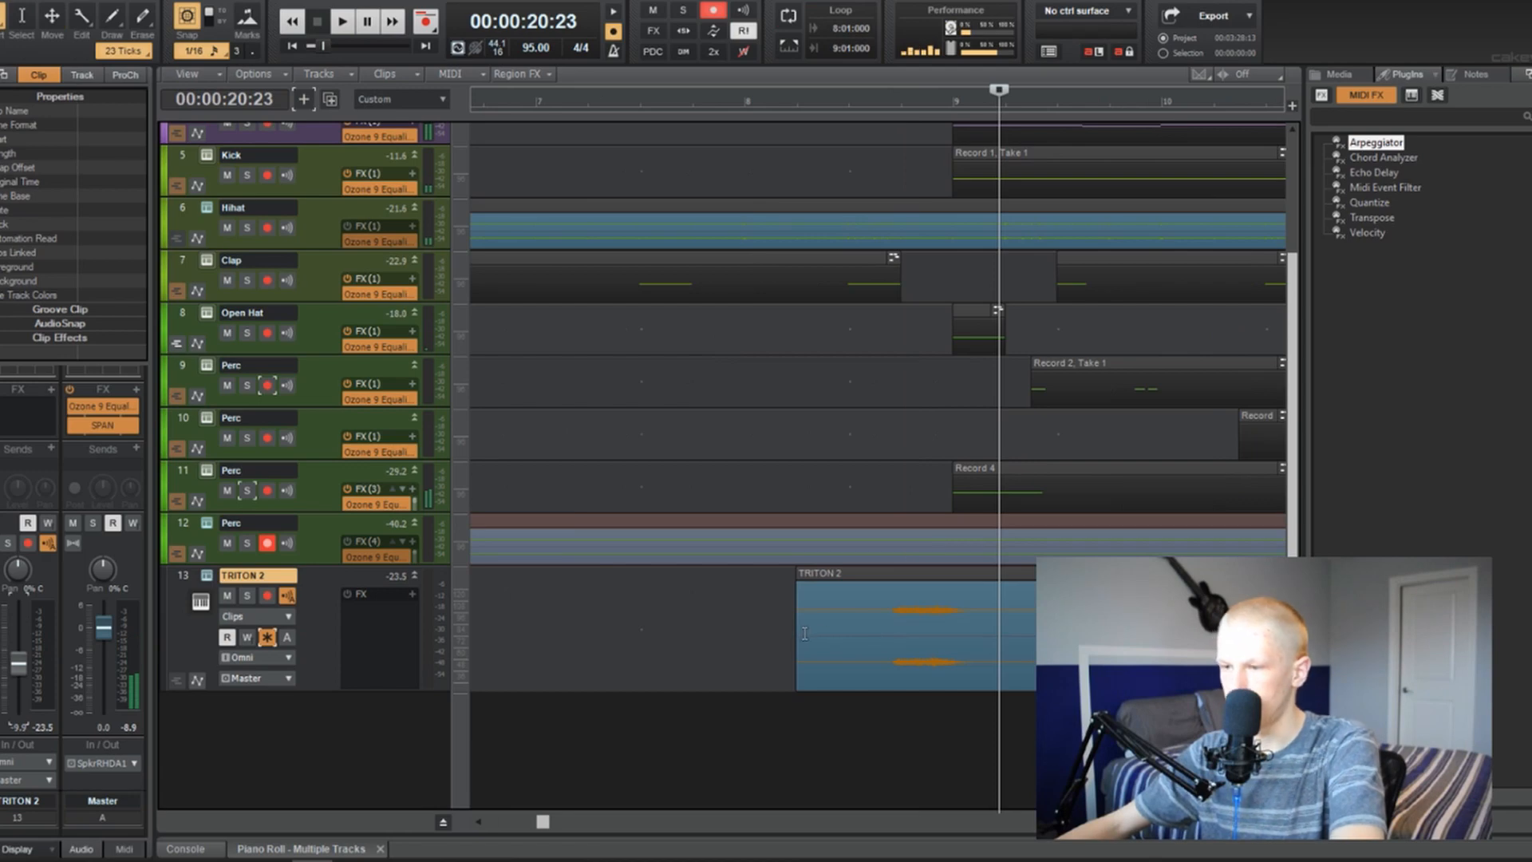
# Trim the start of the TRITON 2 audio clip, add a fade-in to it, and play back the transition into measure 9.
pyautogui.moveTo(804, 632)
pyautogui.mouseDown()
pyautogui.moveTo(863, 585)
pyautogui.moveTo(949, 565)
pyautogui.mouseUp()
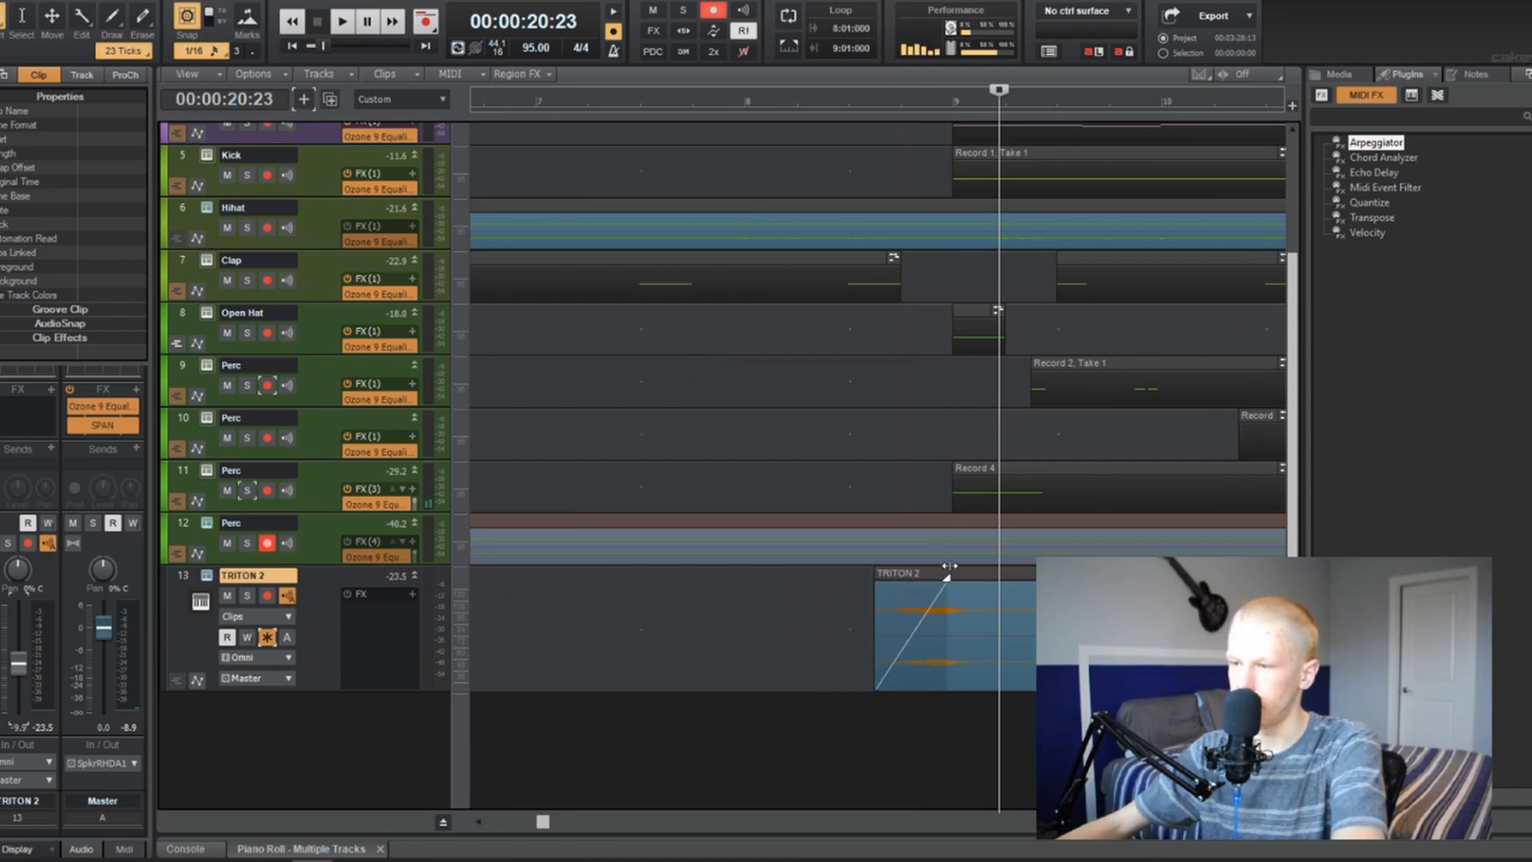
pyautogui.click(850, 101)
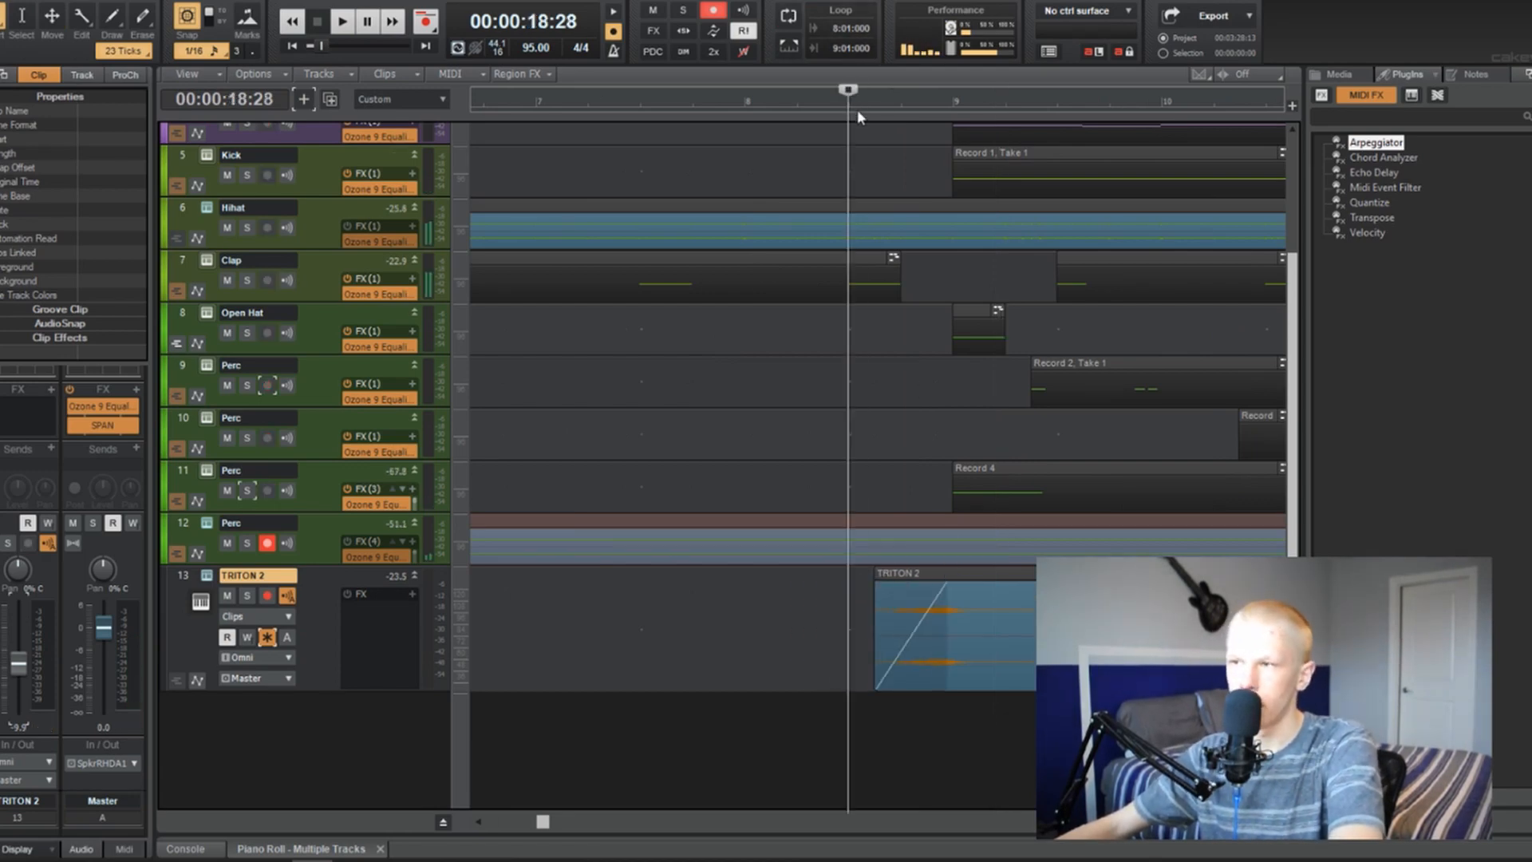
pyautogui.press('space')
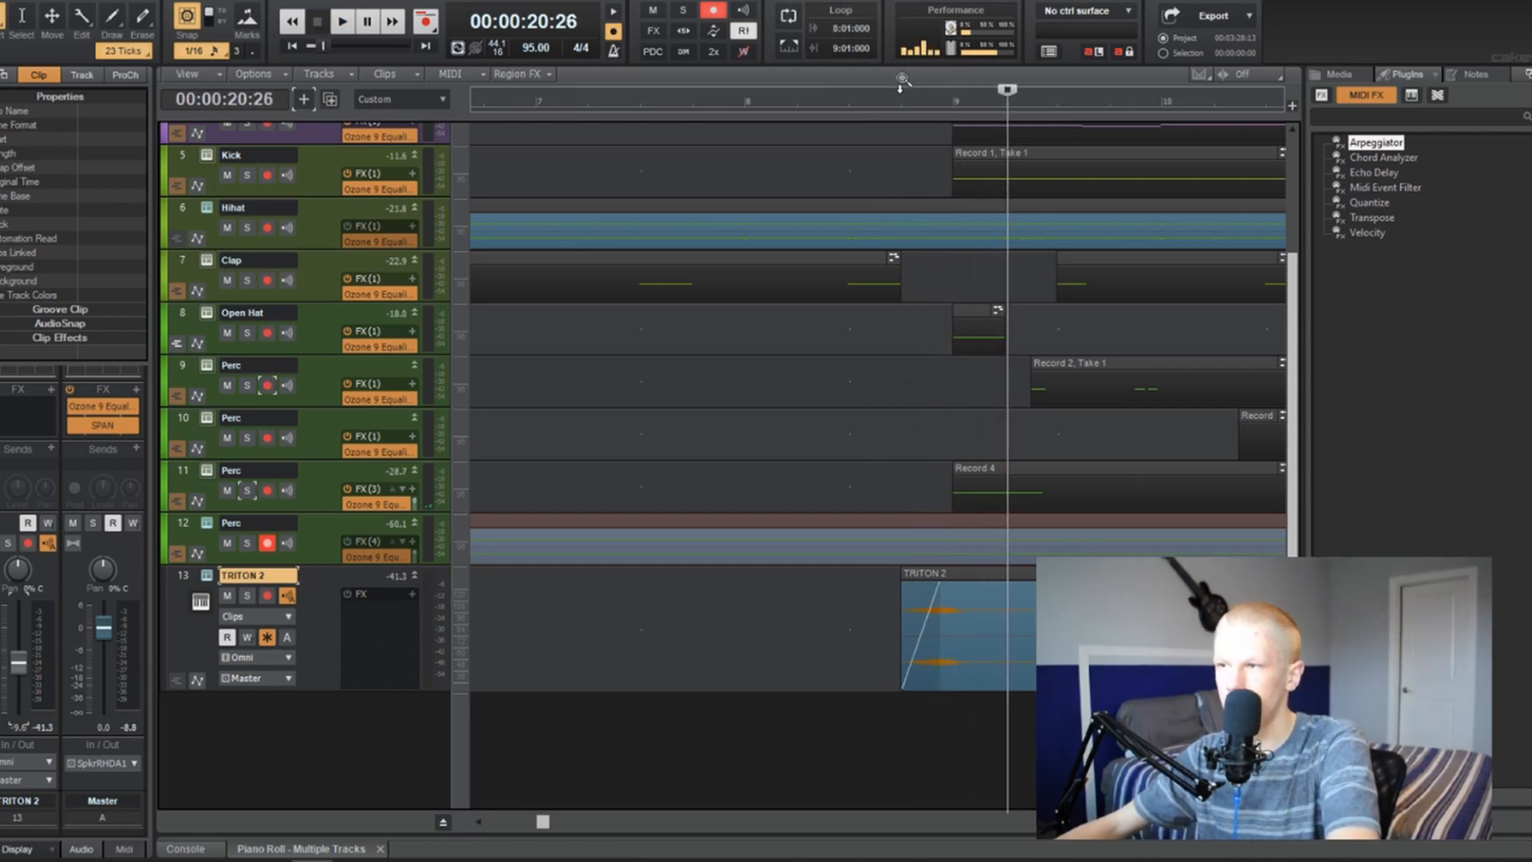
pyautogui.click(860, 104)
pyautogui.press('space')
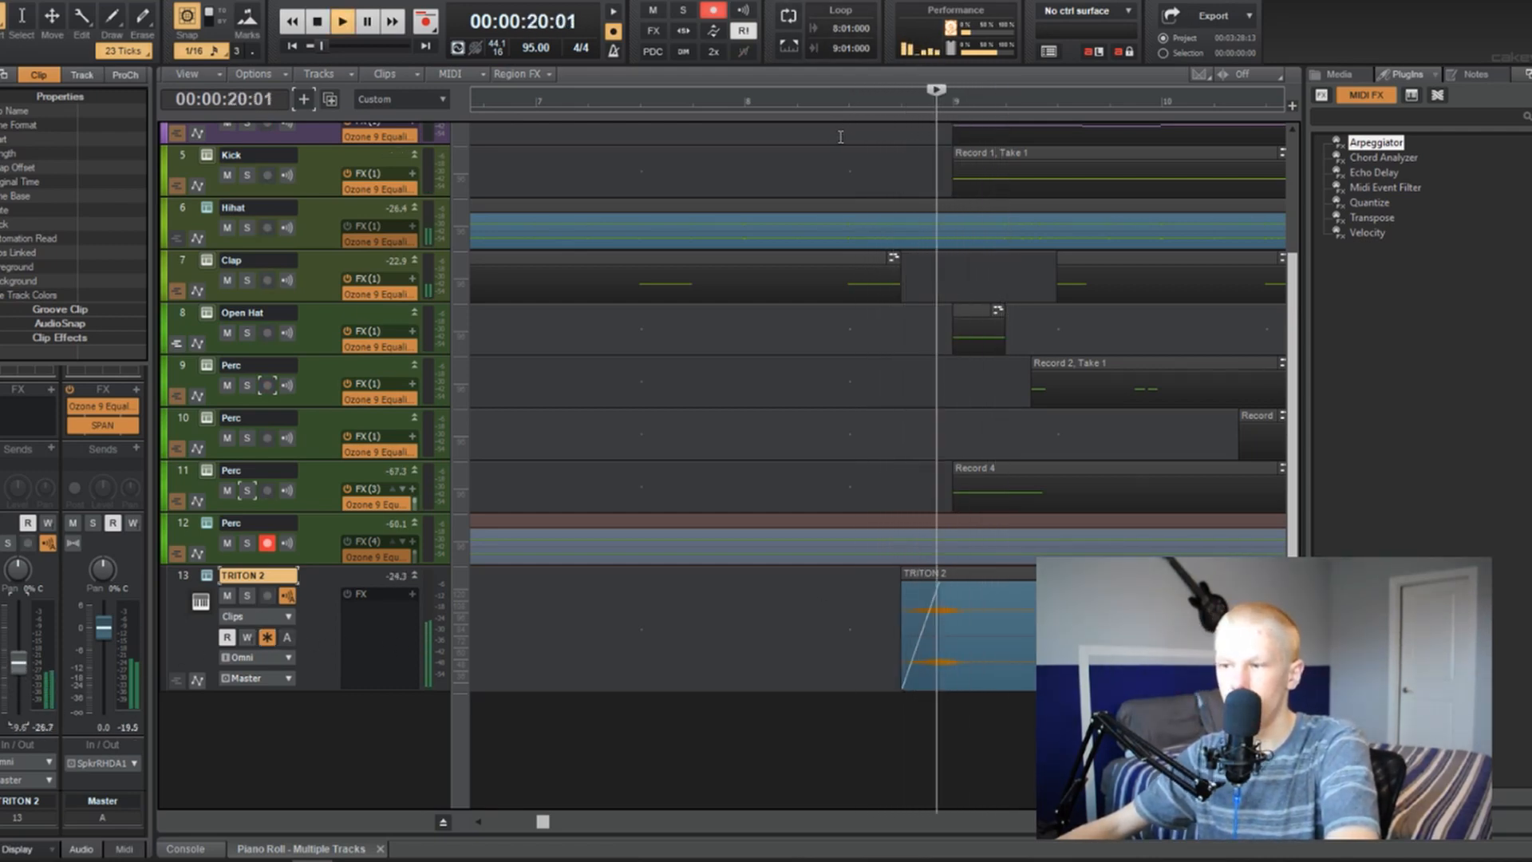